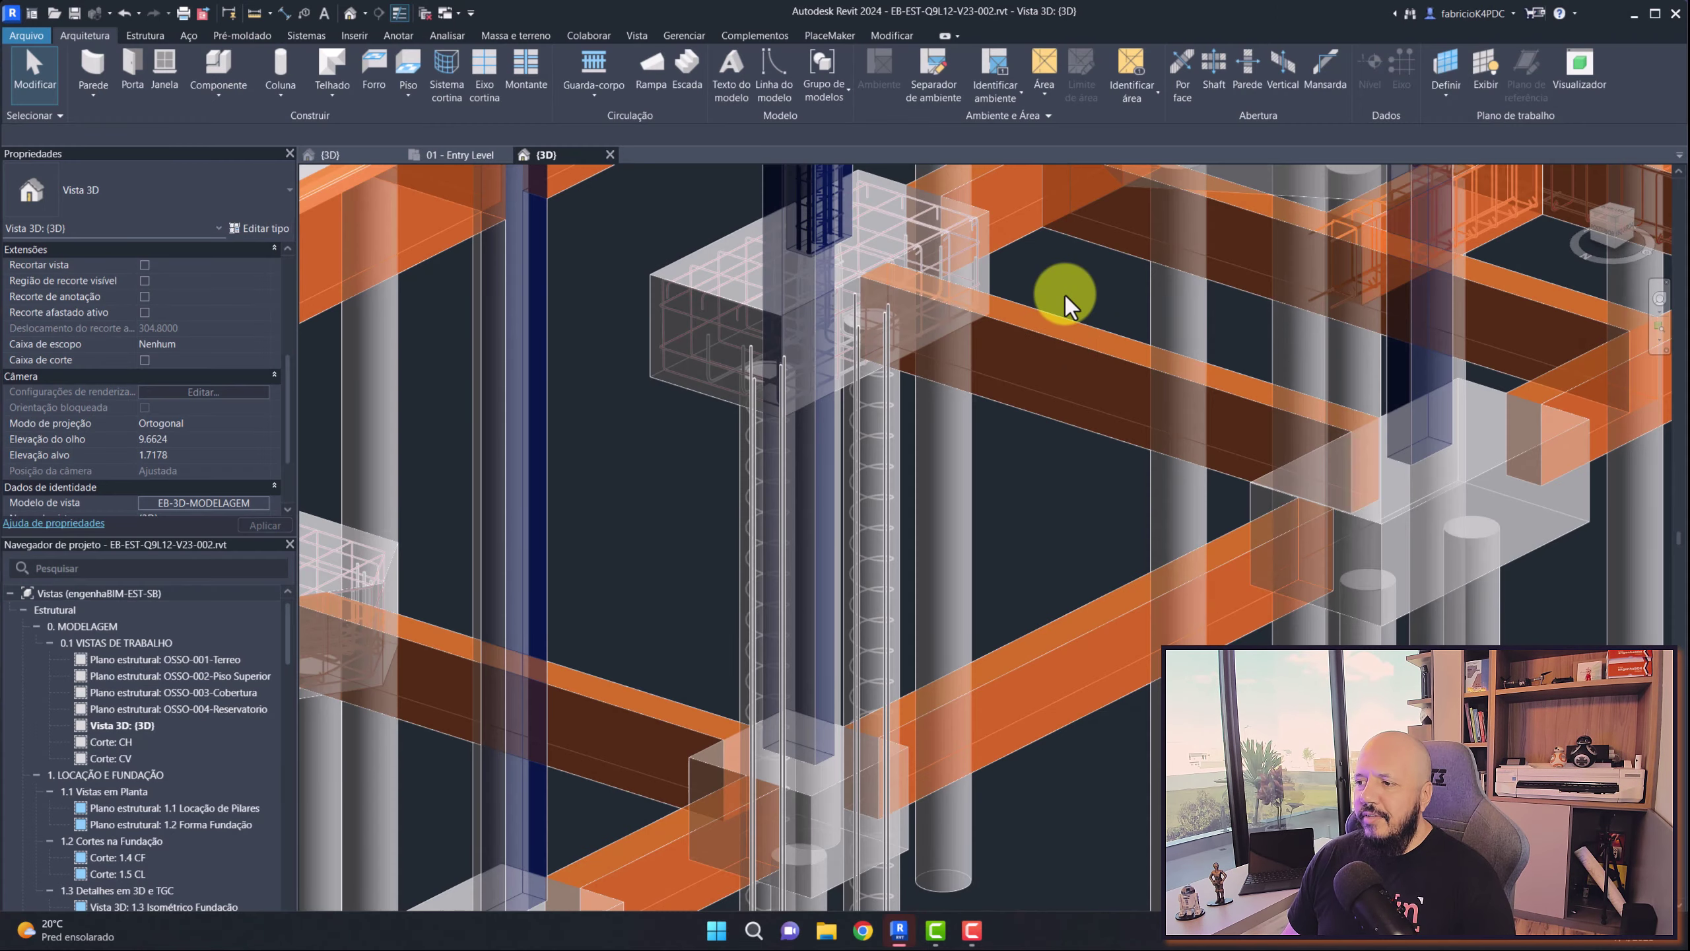
# Select the column's spiral rebar, review its view visibility states, then clear the selection
pyautogui.scroll(3, 1019, 339)
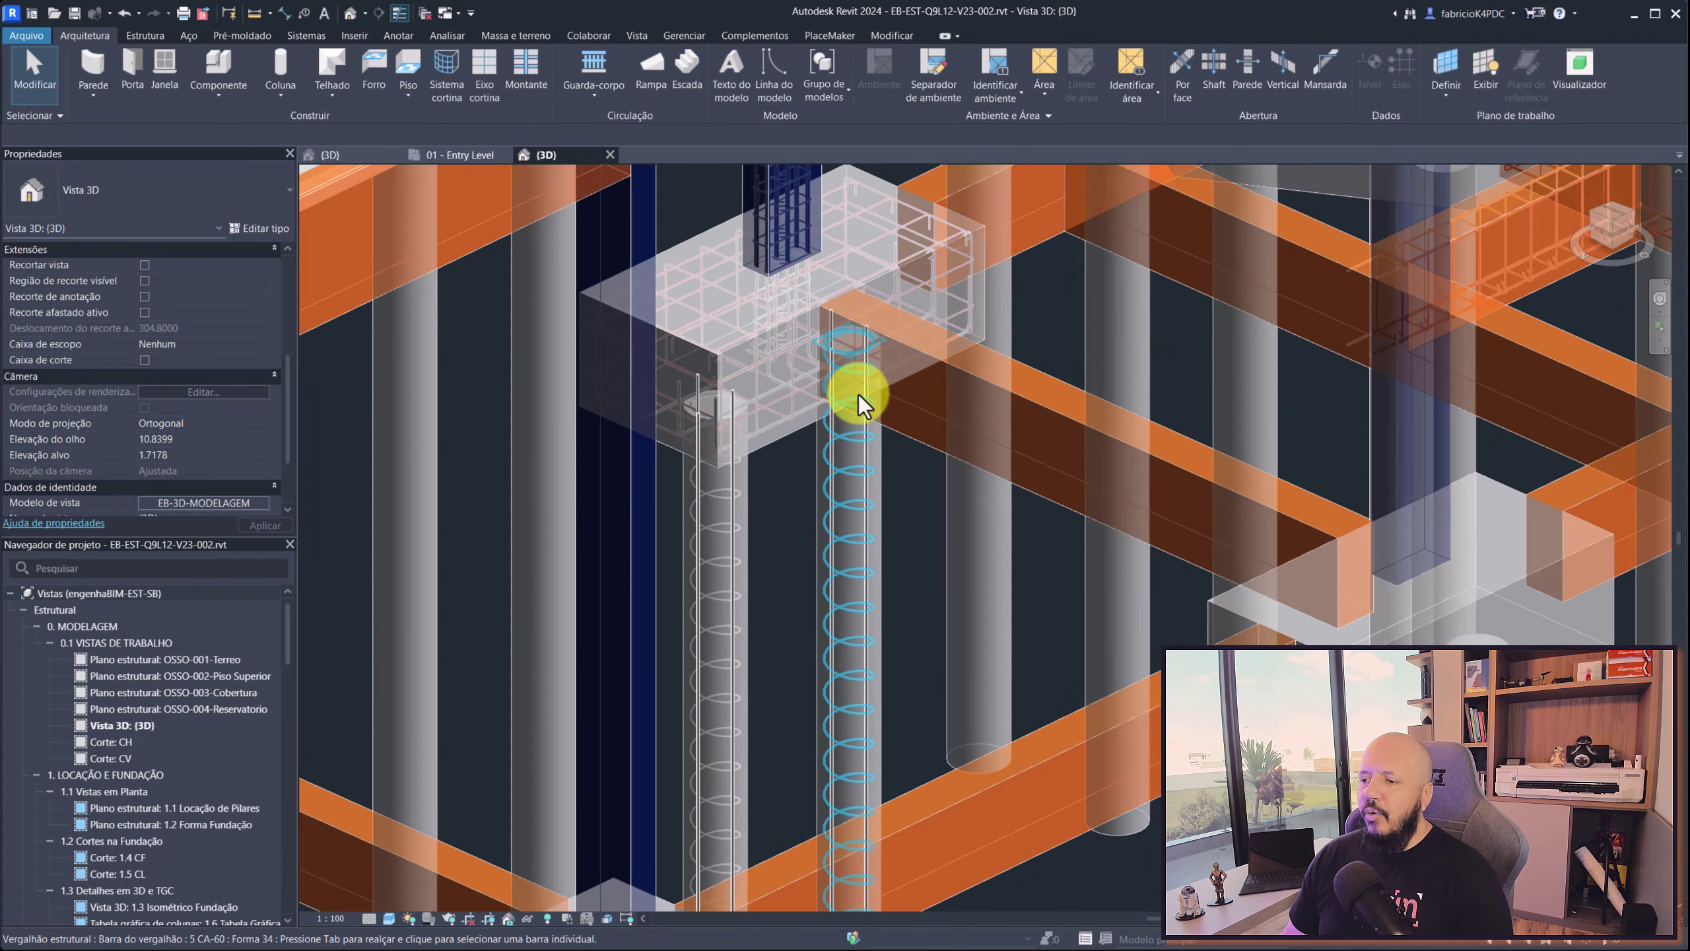
pyautogui.click(854, 450)
pyautogui.click(1037, 308)
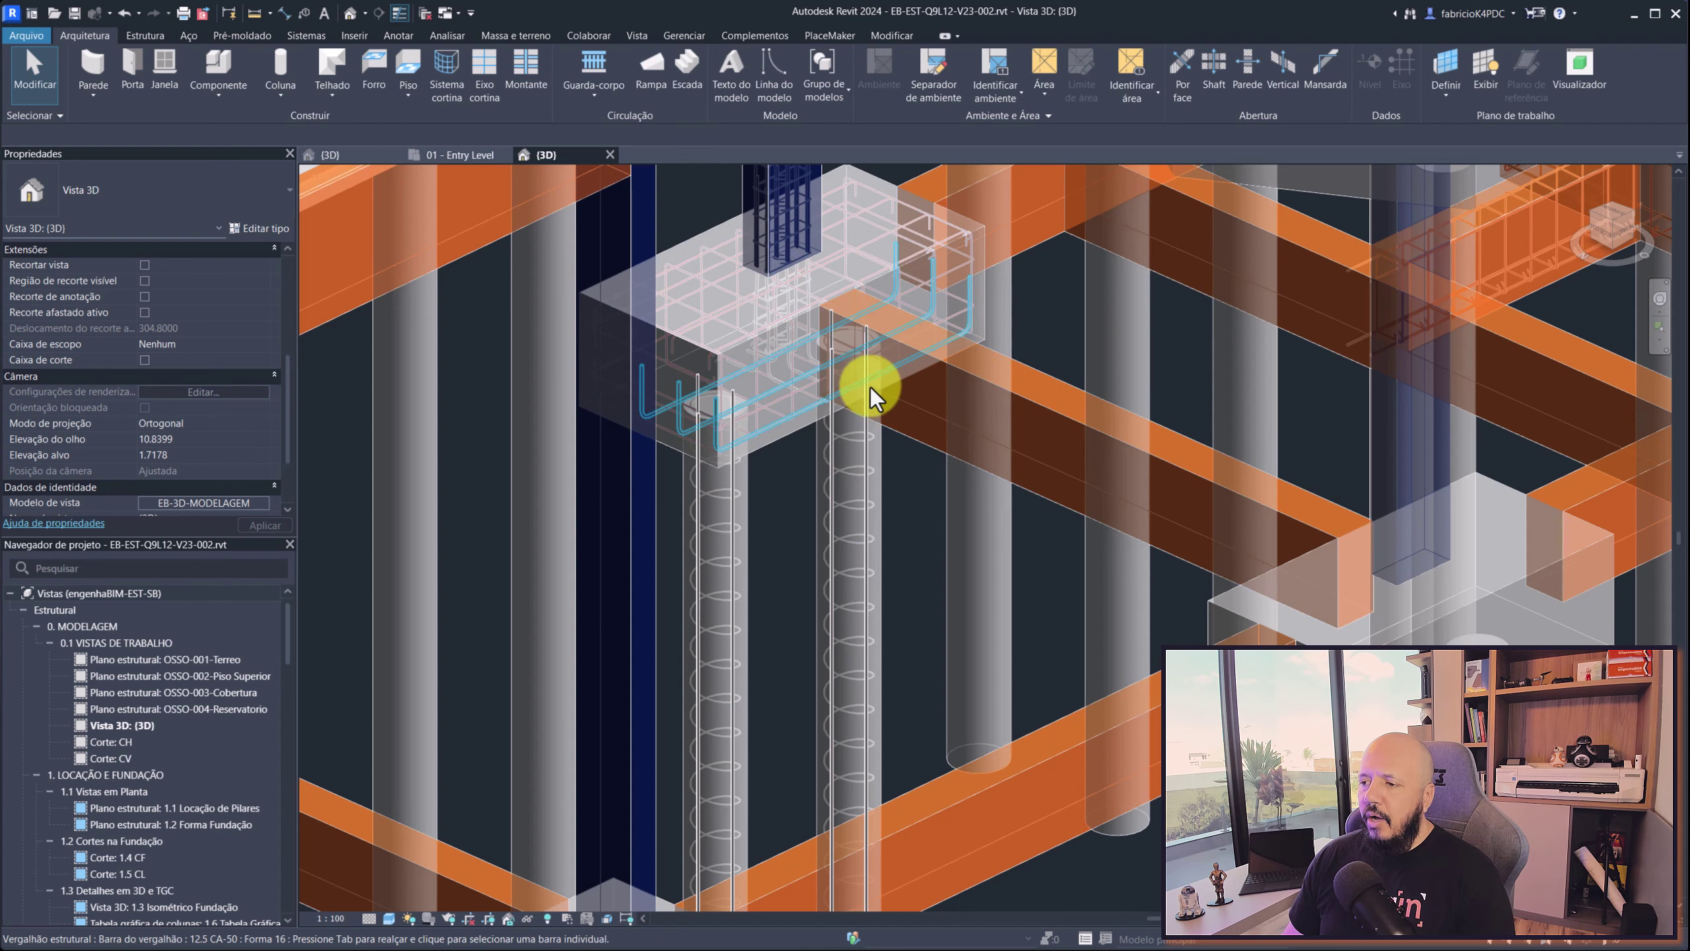
pyautogui.click(836, 469)
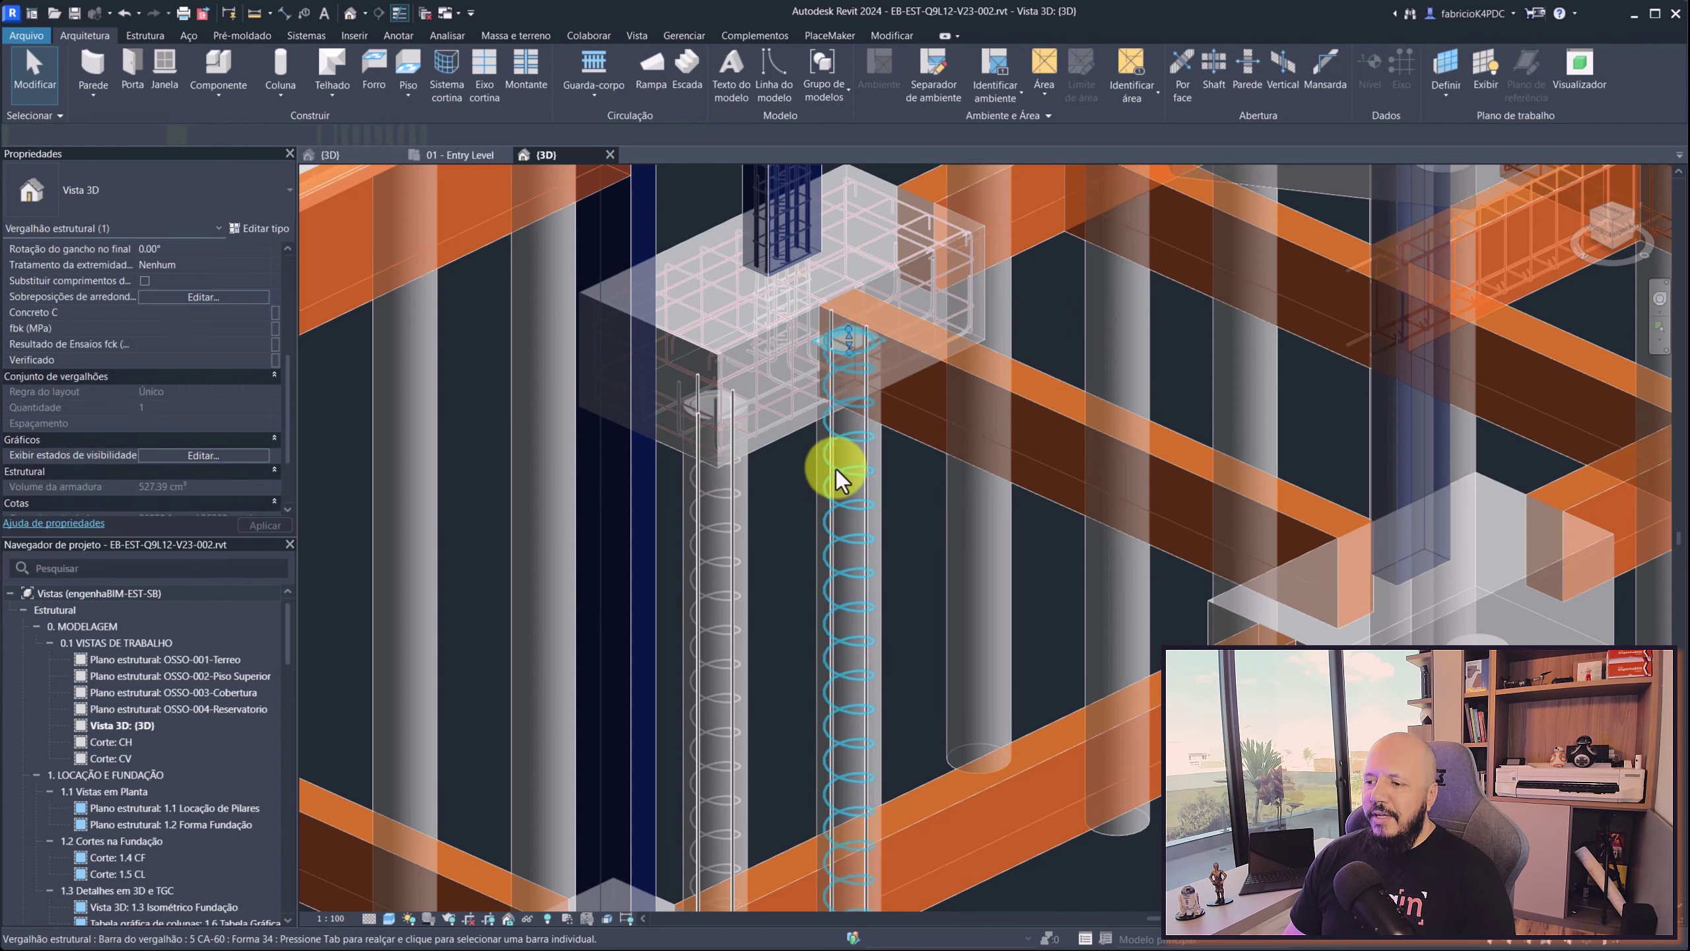
pyautogui.click(182, 455)
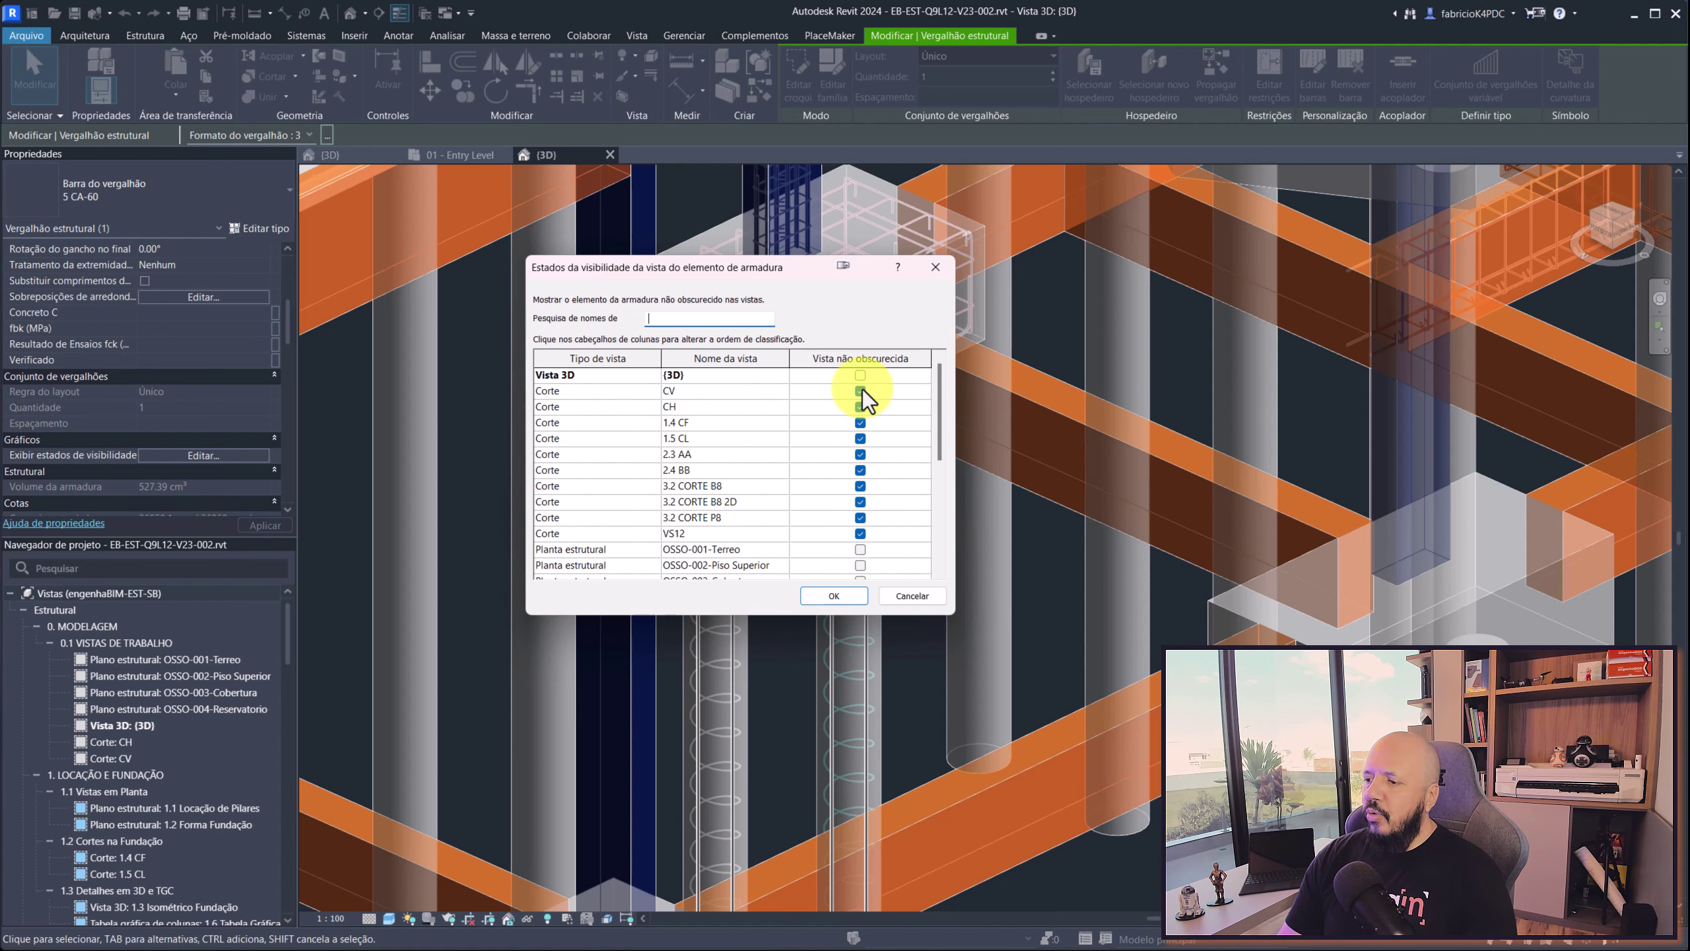
pyautogui.click(895, 601)
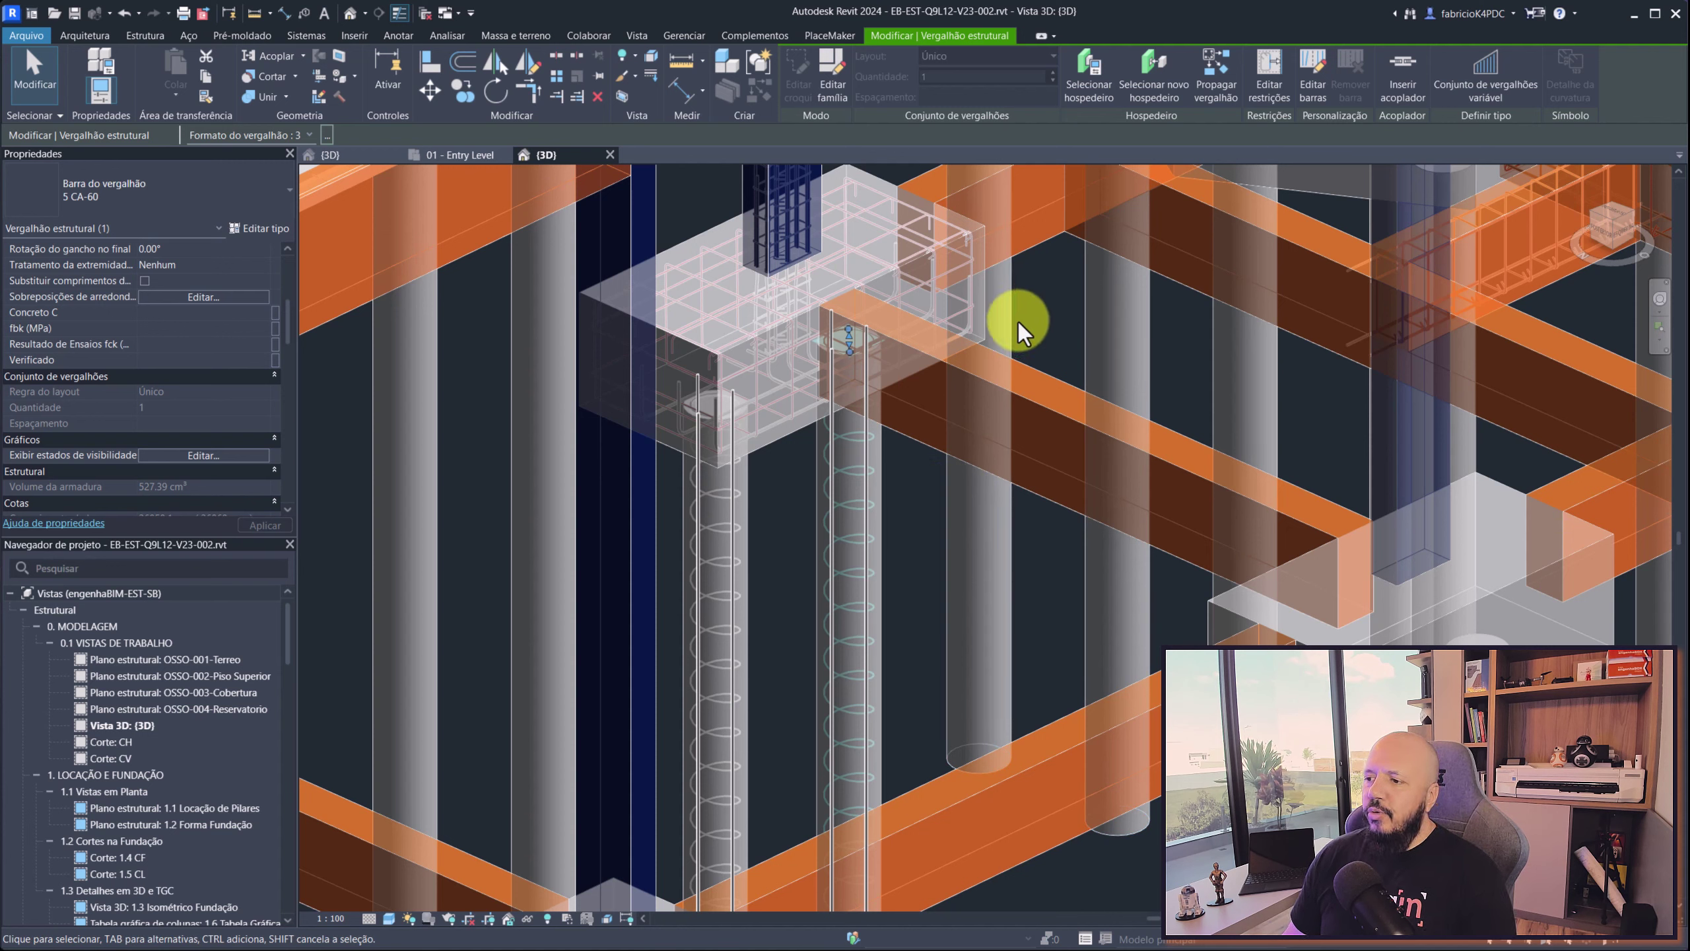
pyautogui.click(1039, 293)
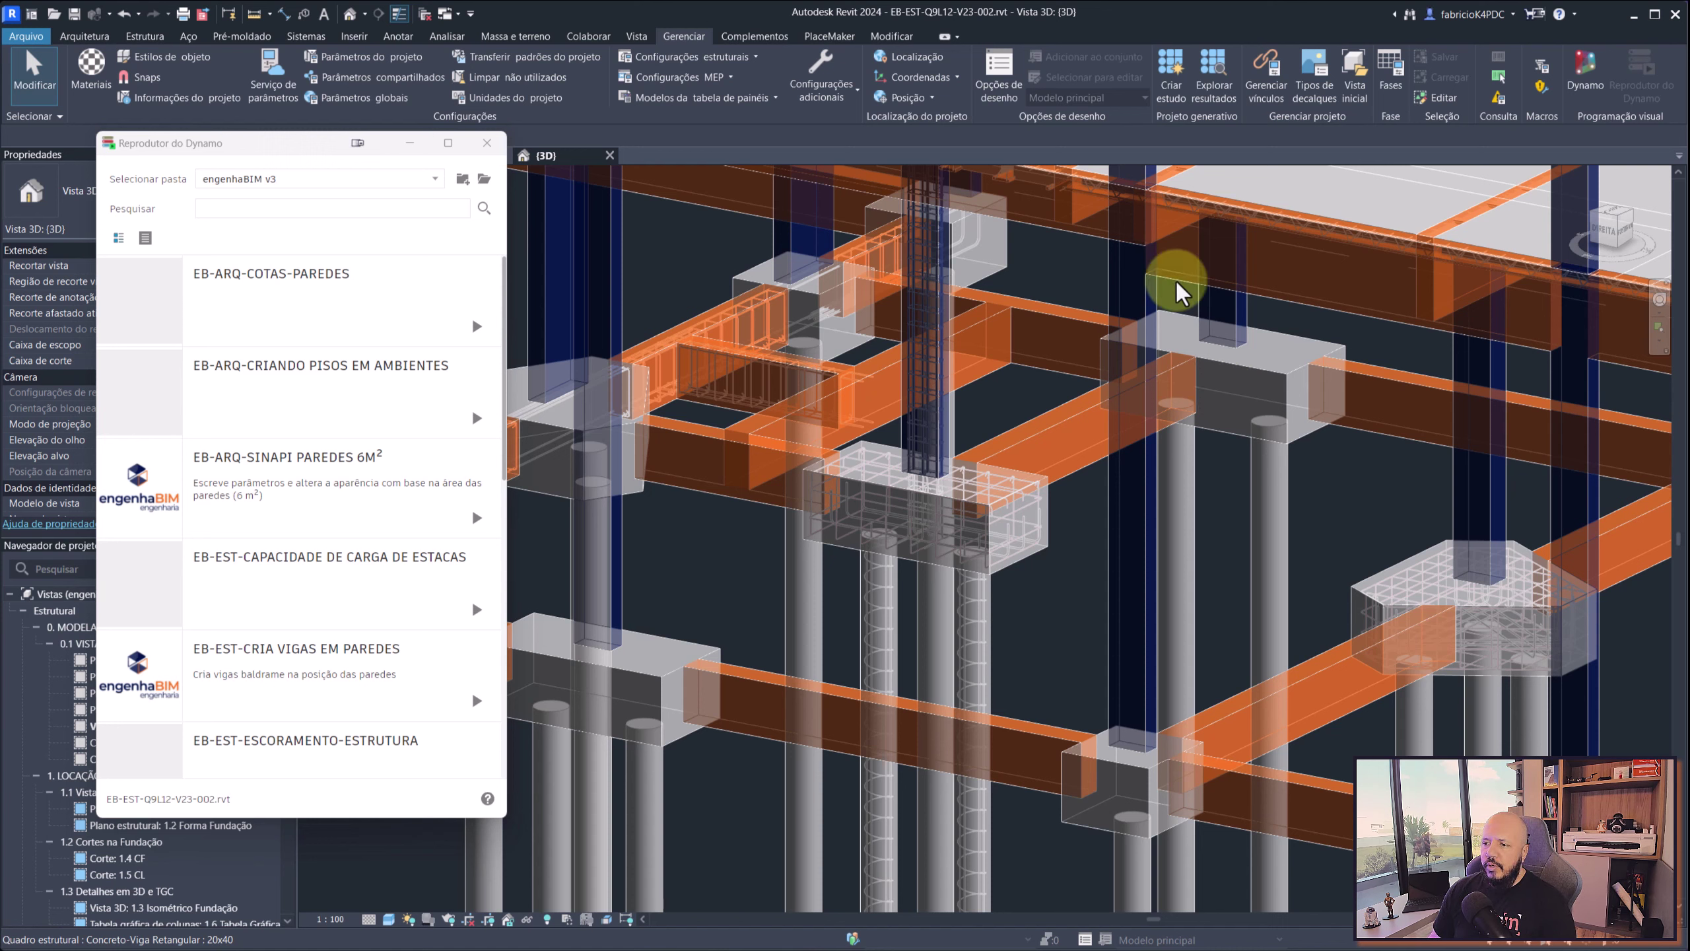
pyautogui.moveTo(297, 149); pyautogui.dragTo(716, 160)
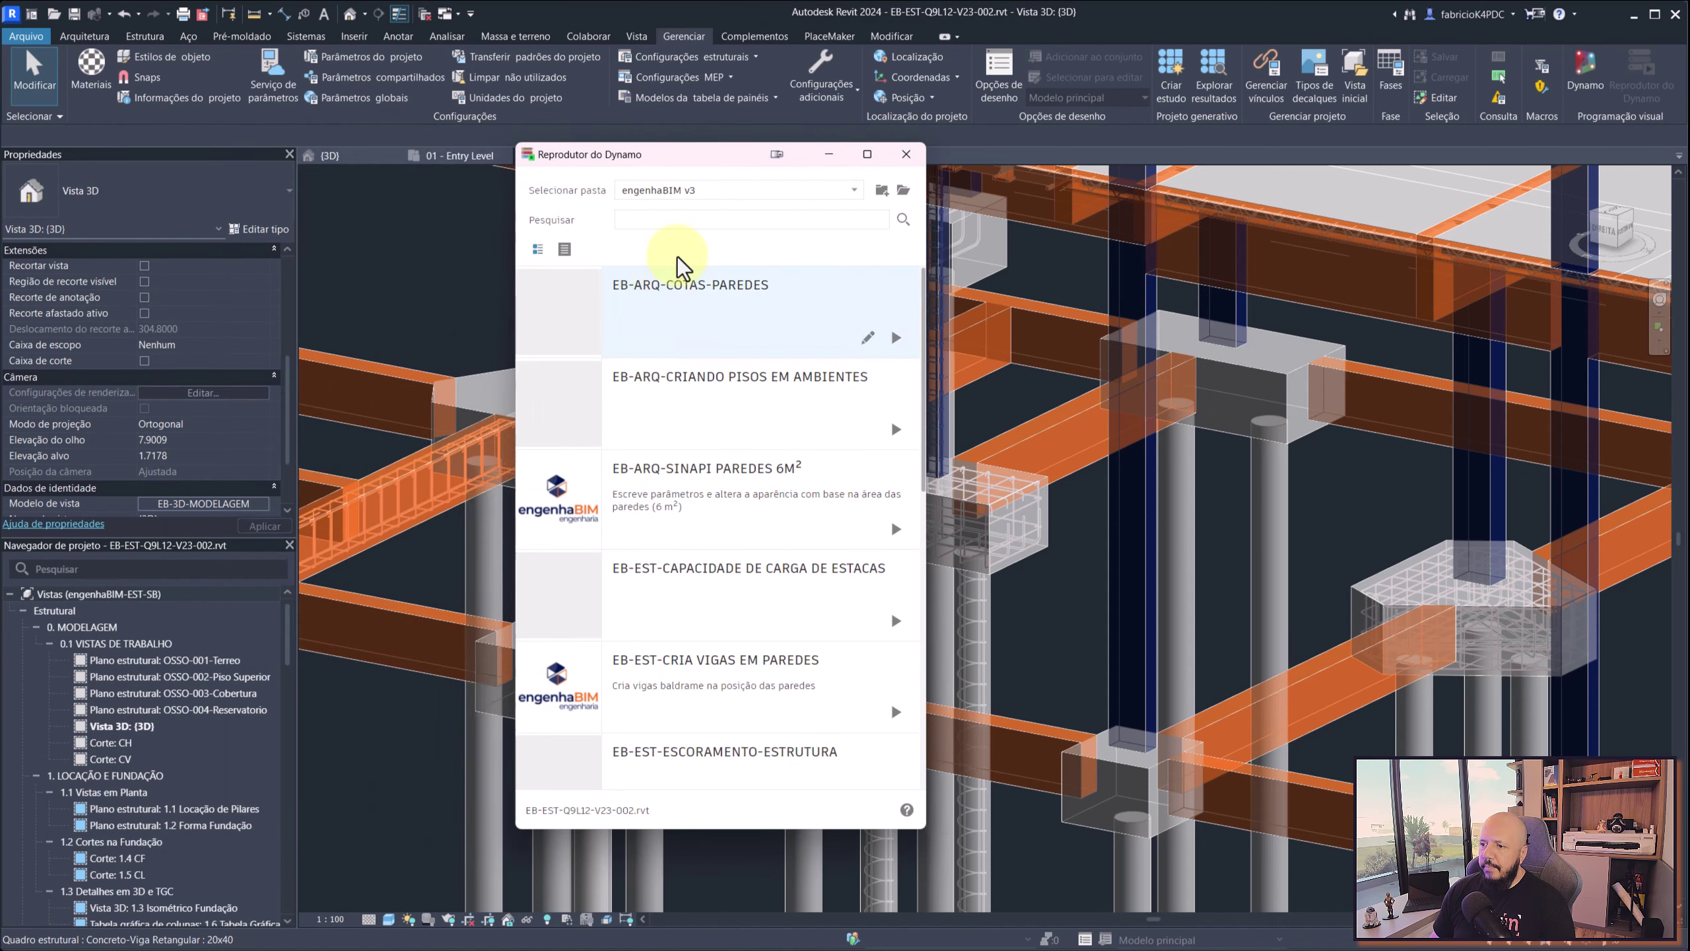
pyautogui.moveTo(679, 156); pyautogui.dragTo(256, 159)
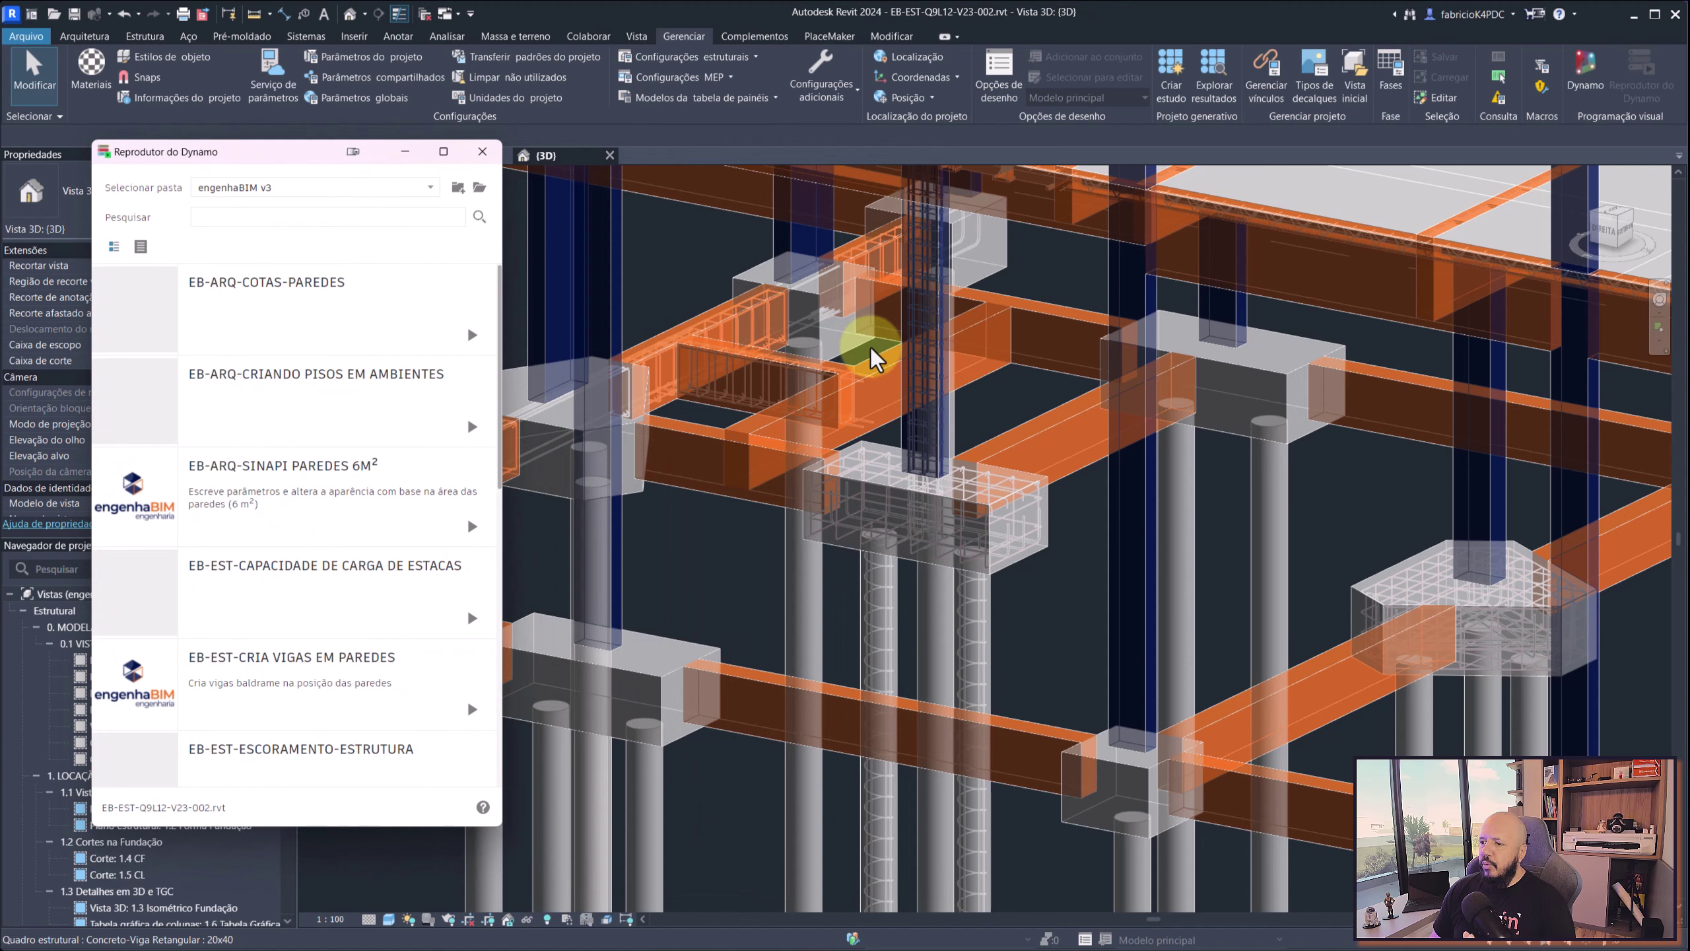
pyautogui.moveTo(841, 400); pyautogui.dragTo(989, 412, button='middle')
pyautogui.scroll(-2, 973, 377)
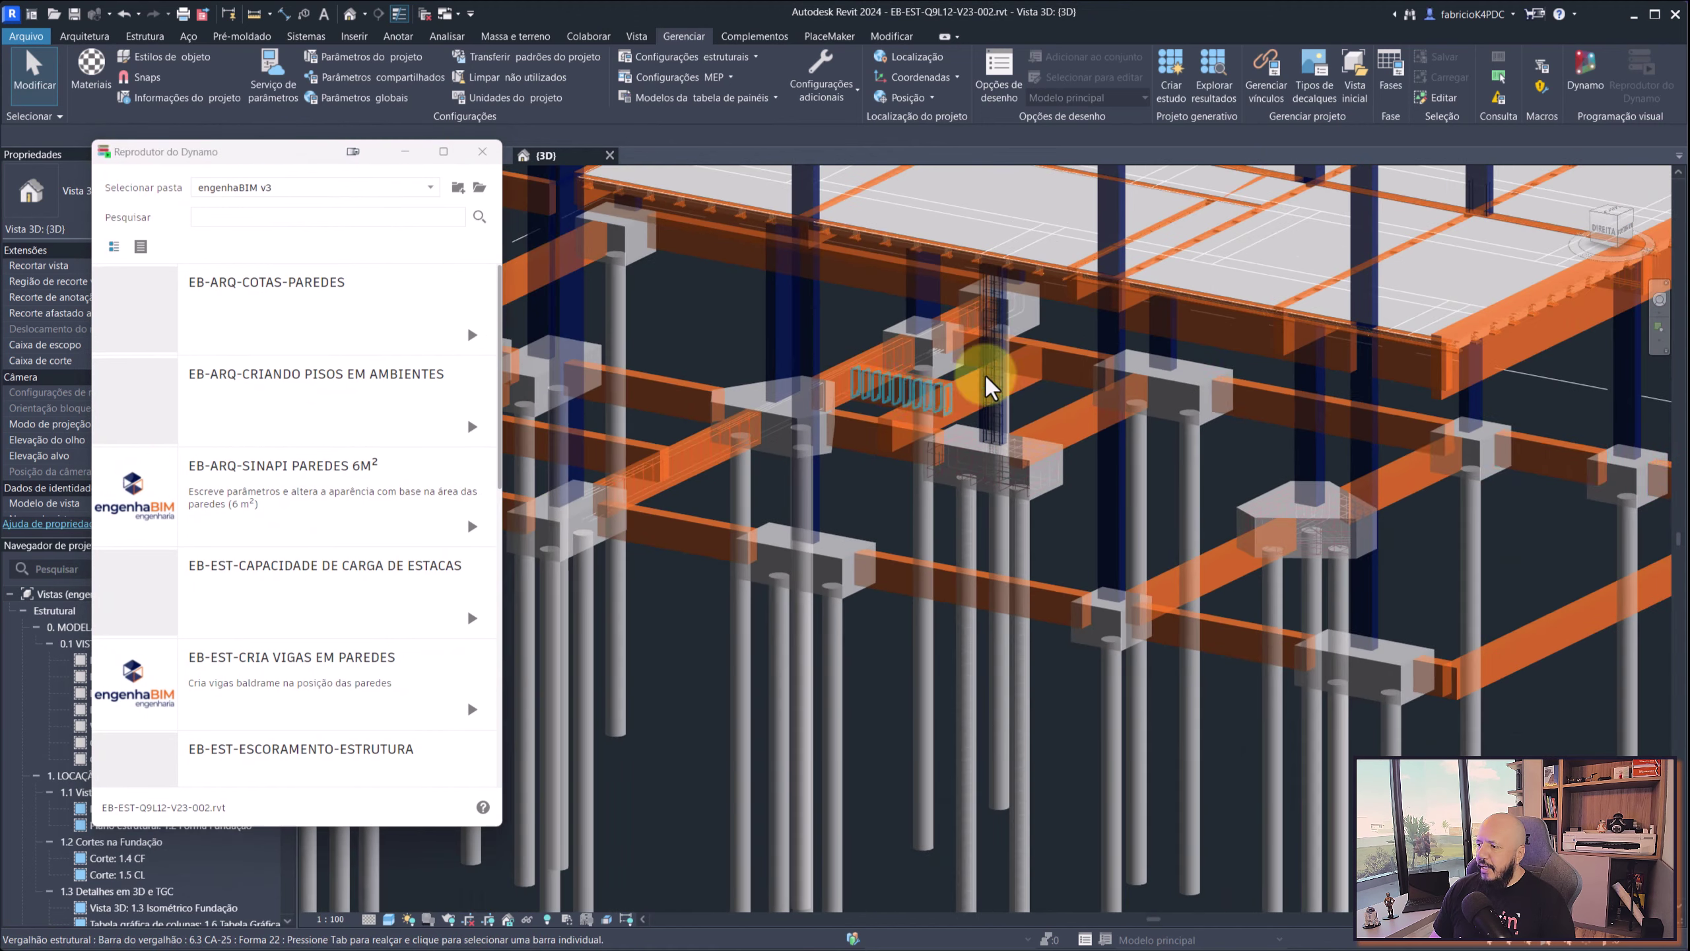
pyautogui.scroll(3, 671, 427)
pyautogui.scroll(2, 683, 523)
pyautogui.scroll(1, 685, 529)
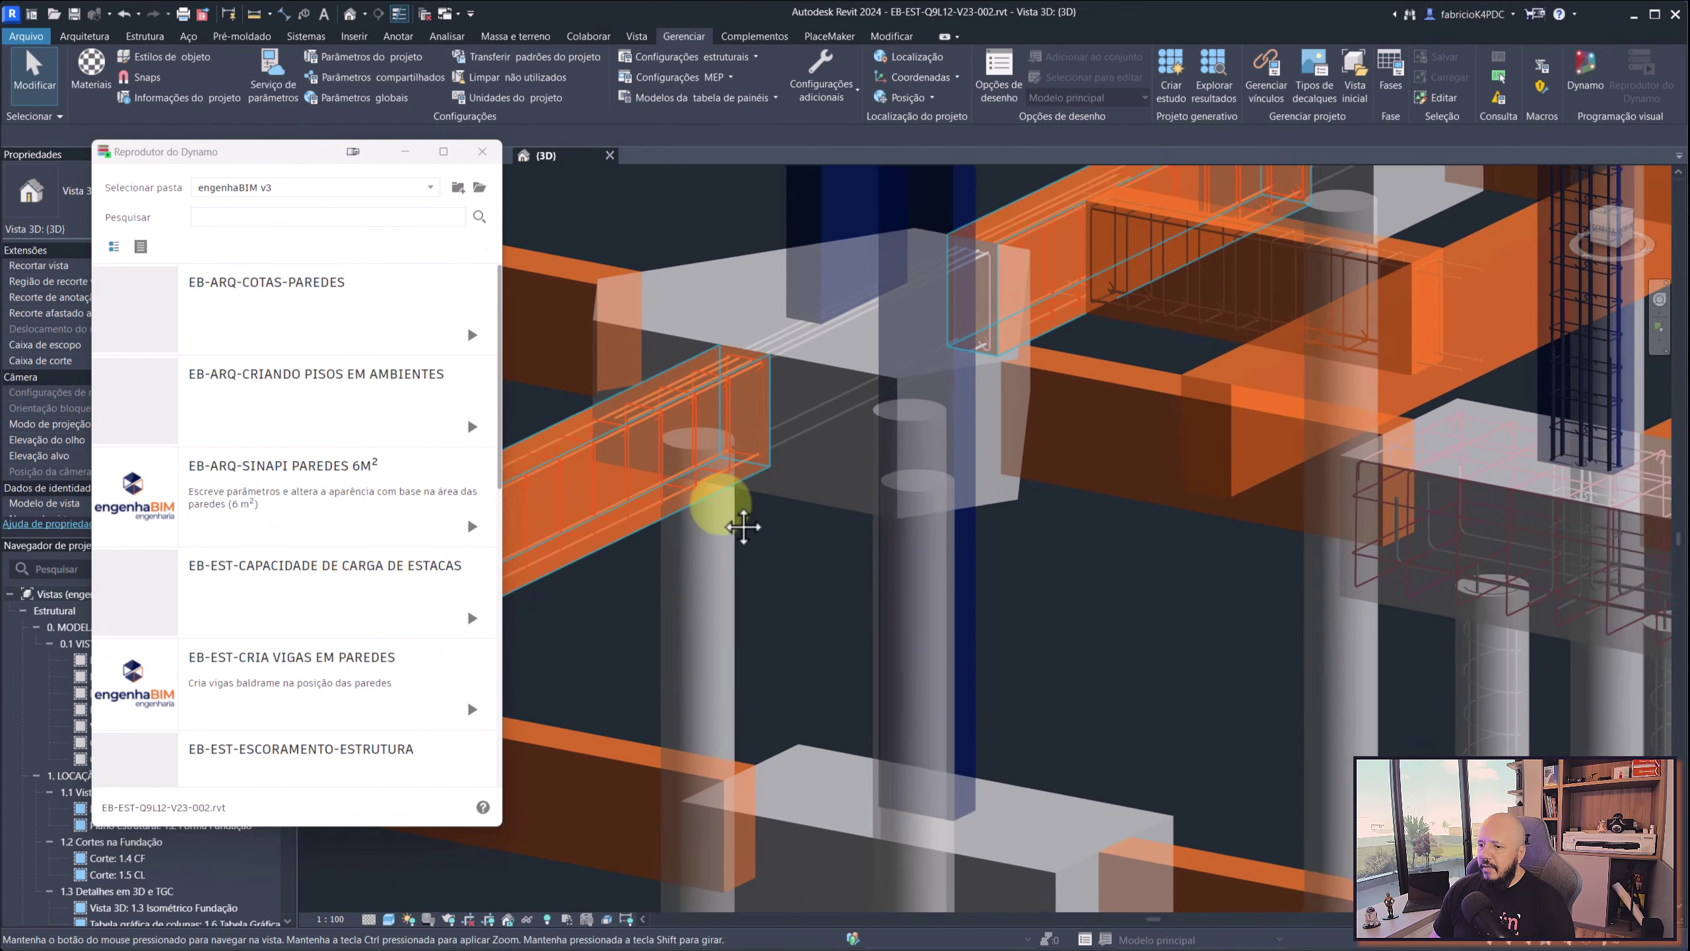
pyautogui.scroll(2, 743, 521)
pyautogui.scroll(3, 860, 517)
pyautogui.scroll(-3, 951, 506)
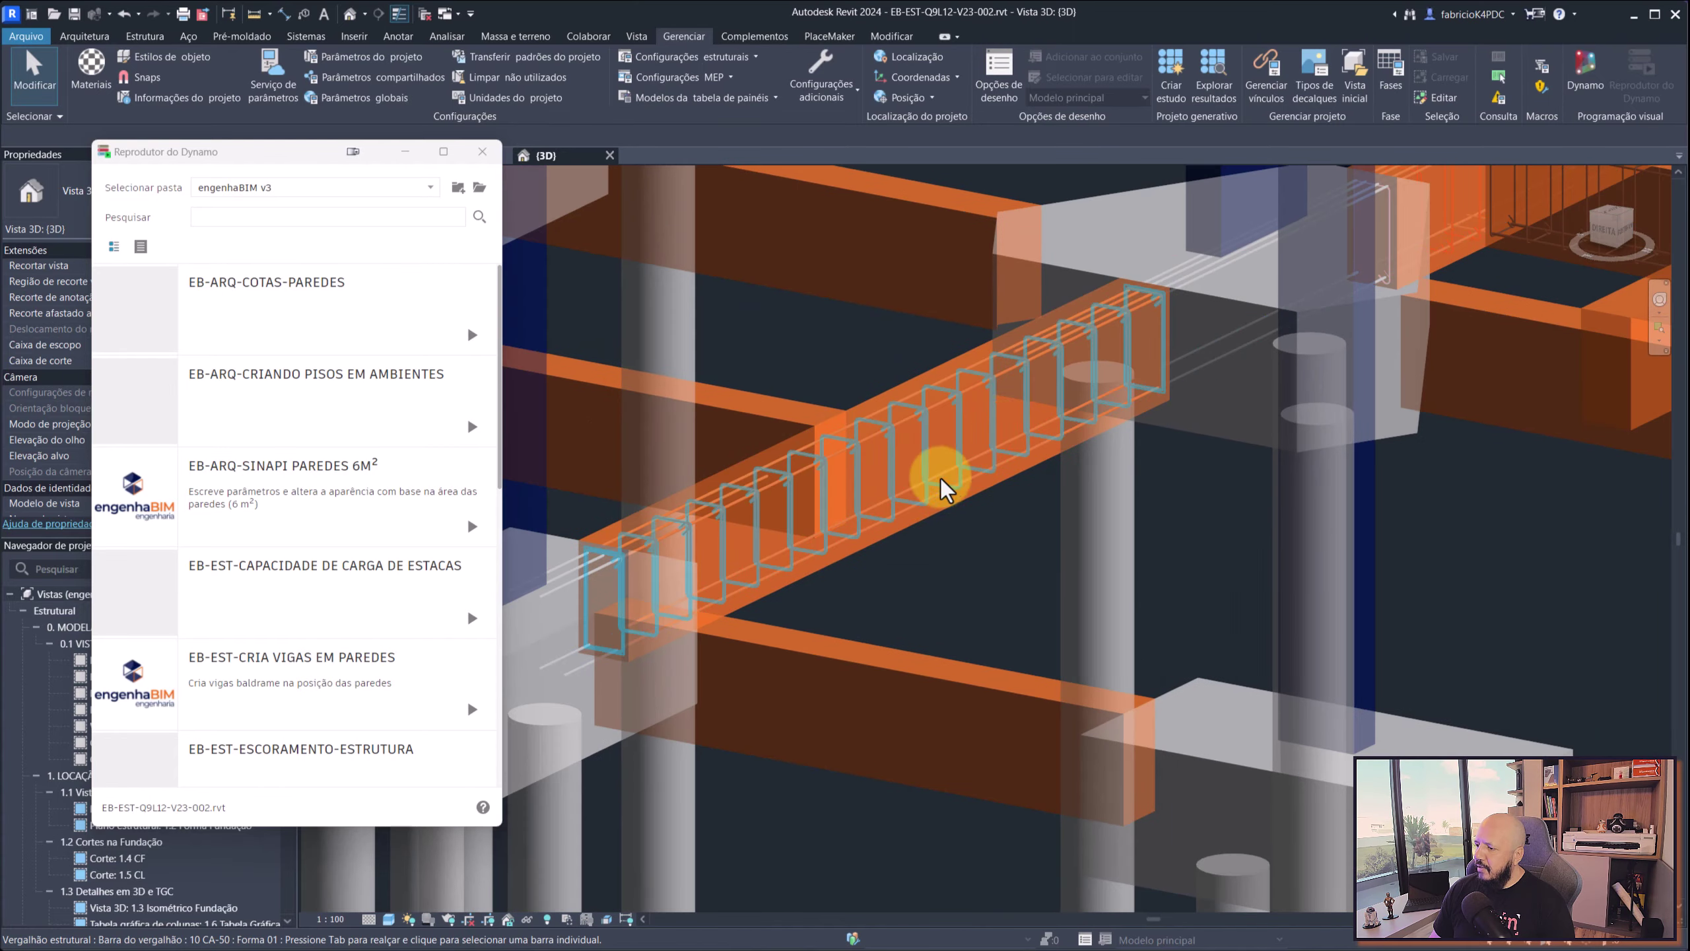
pyautogui.scroll(-2, 1264, 386)
pyautogui.scroll(1, 931, 419)
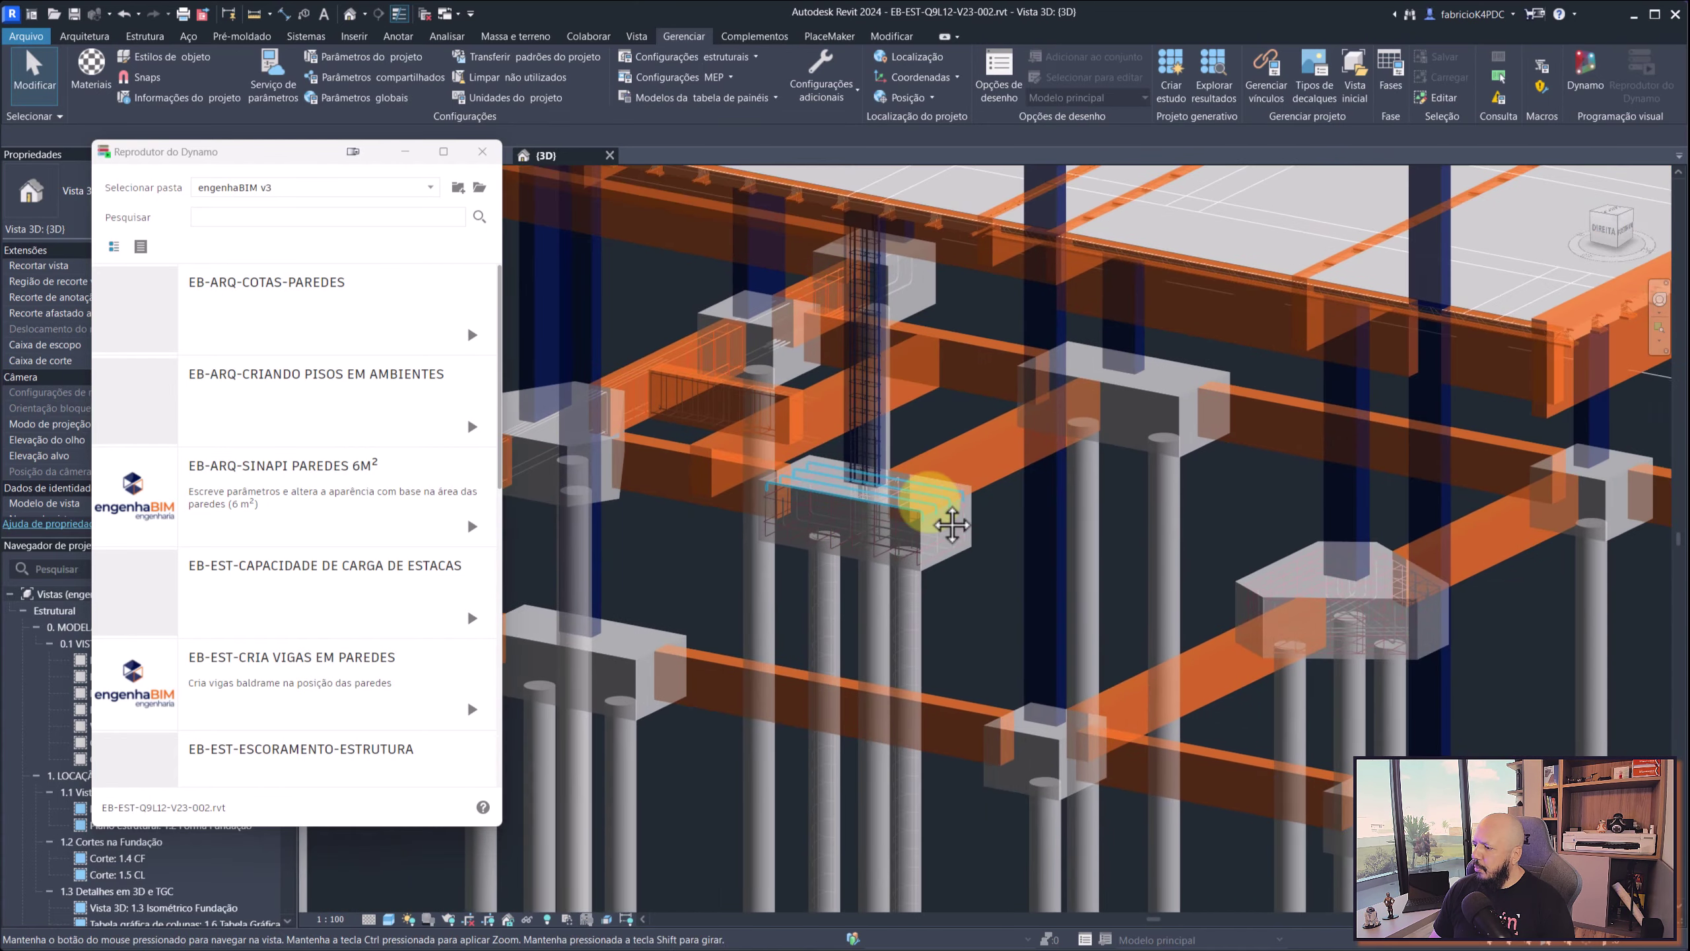
pyautogui.scroll(3, 932, 520)
pyautogui.scroll(-2, 825, 466)
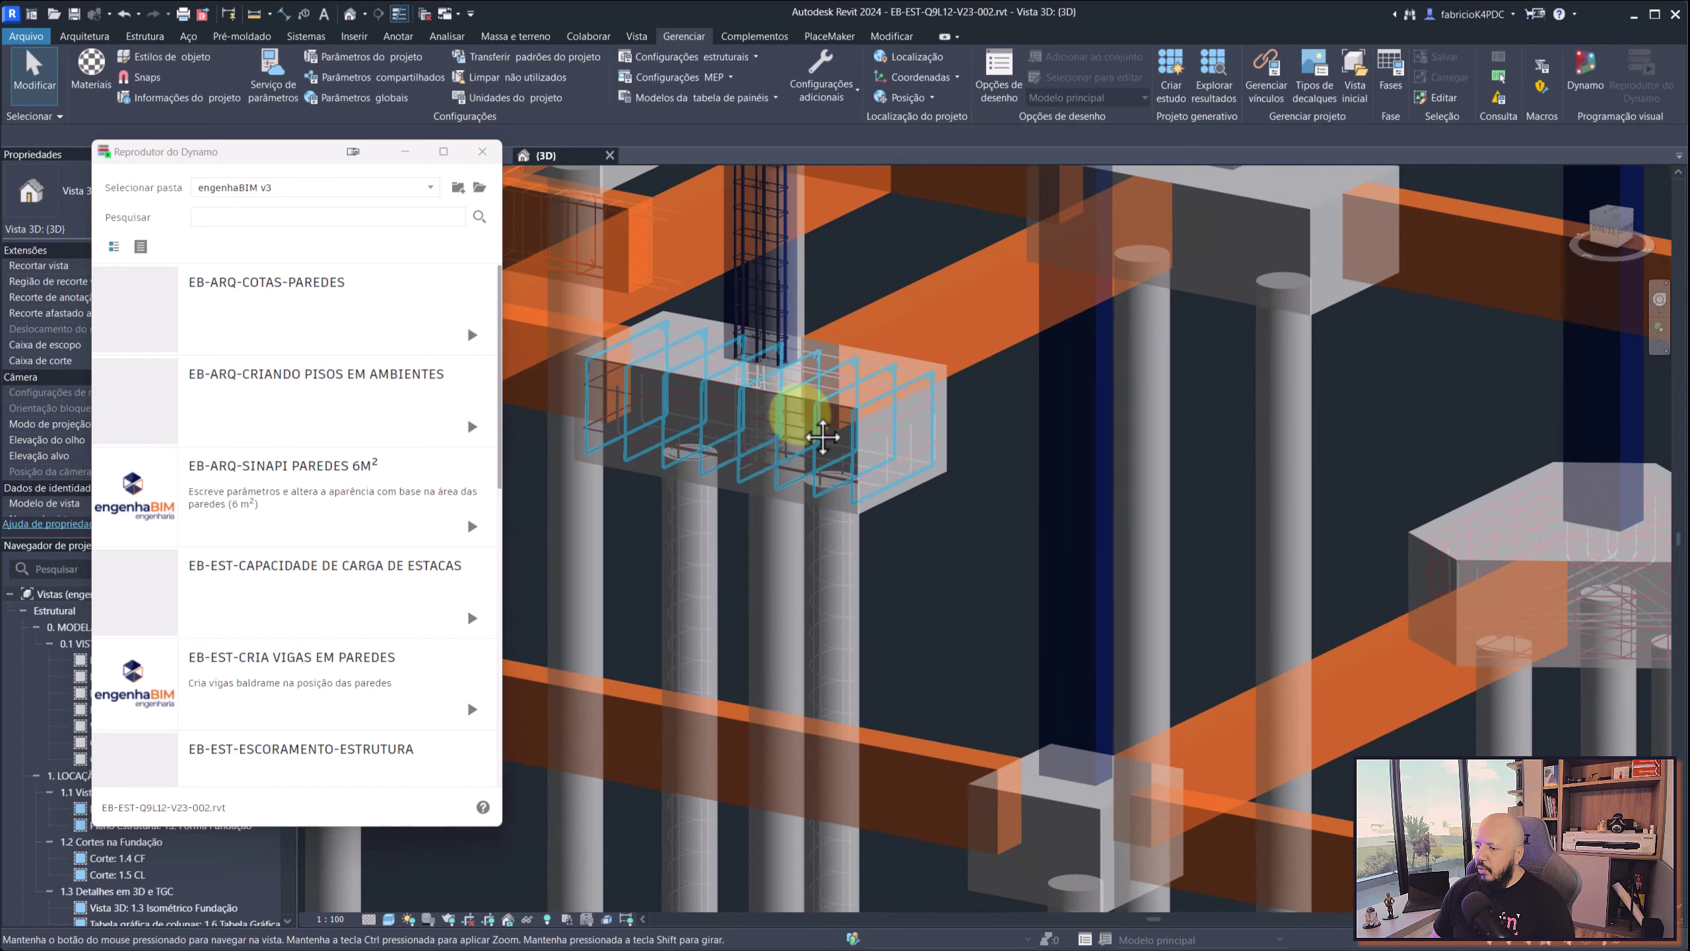
pyautogui.scroll(-1, 917, 434)
pyautogui.scroll(2, 974, 423)
pyautogui.scroll(2, 1018, 532)
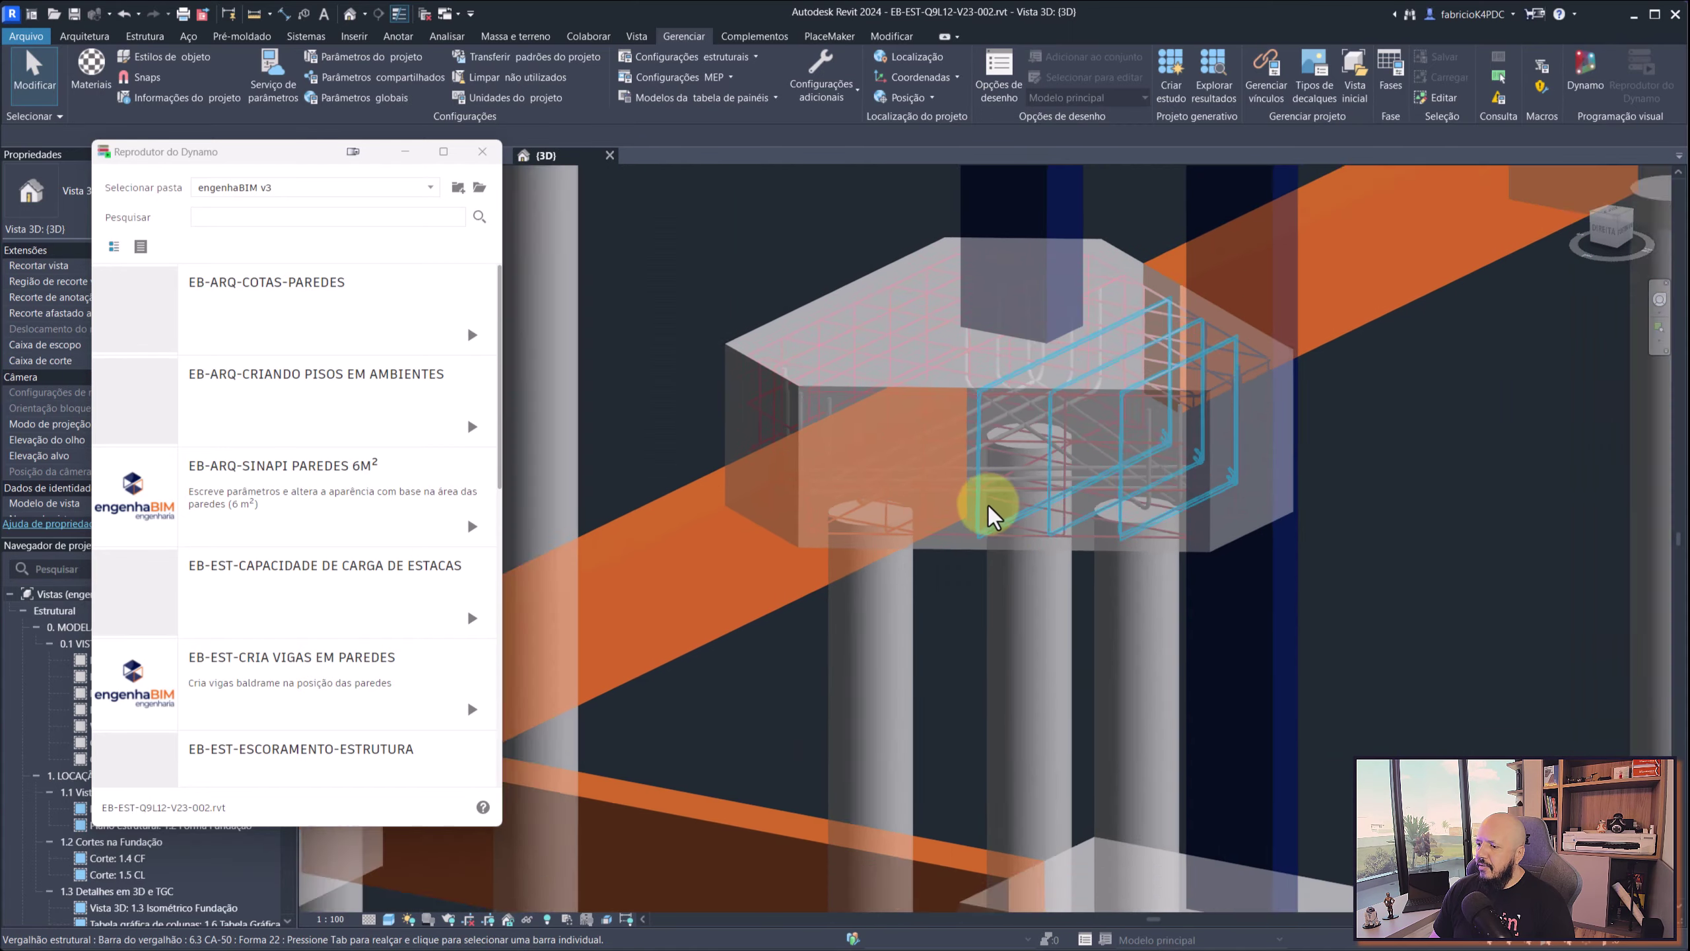
pyautogui.scroll(-2, 773, 407)
pyautogui.scroll(1, 1199, 453)
pyautogui.scroll(2, 898, 396)
pyautogui.scroll(-2, 932, 505)
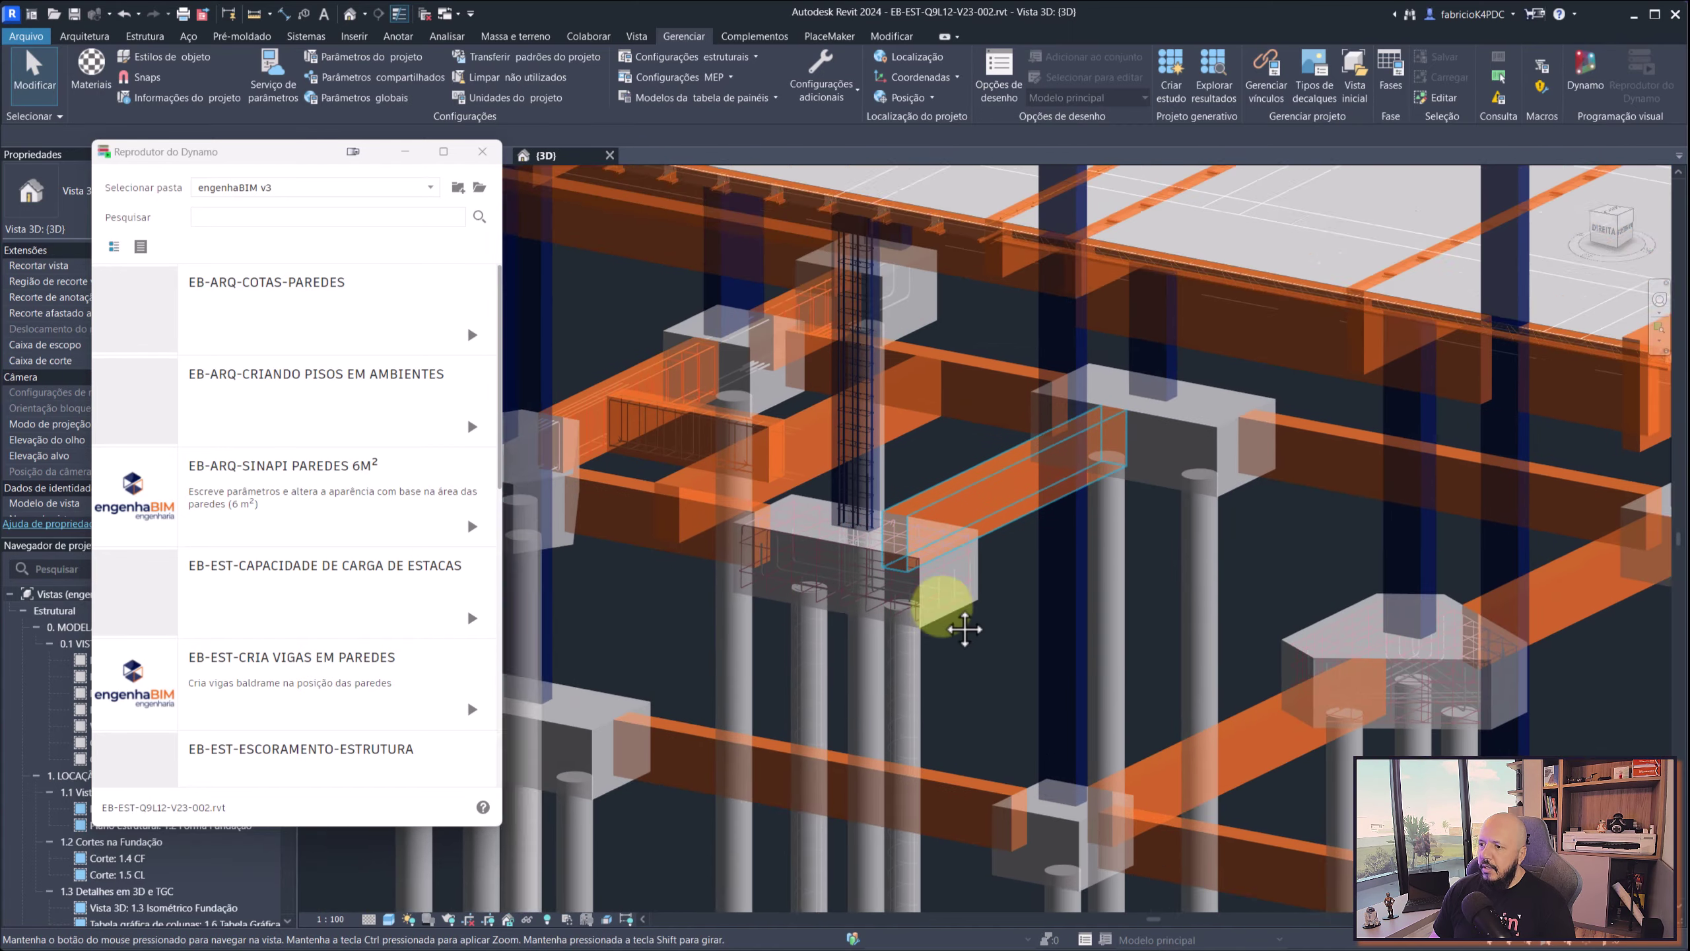
pyautogui.scroll(1, 838, 554)
pyautogui.scroll(1, 867, 558)
pyautogui.moveTo(867, 558)
pyautogui.mouseDown(button='middle')
pyautogui.moveTo(879, 537)
pyautogui.moveTo(805, 442)
pyautogui.mouseUp(button='middle')
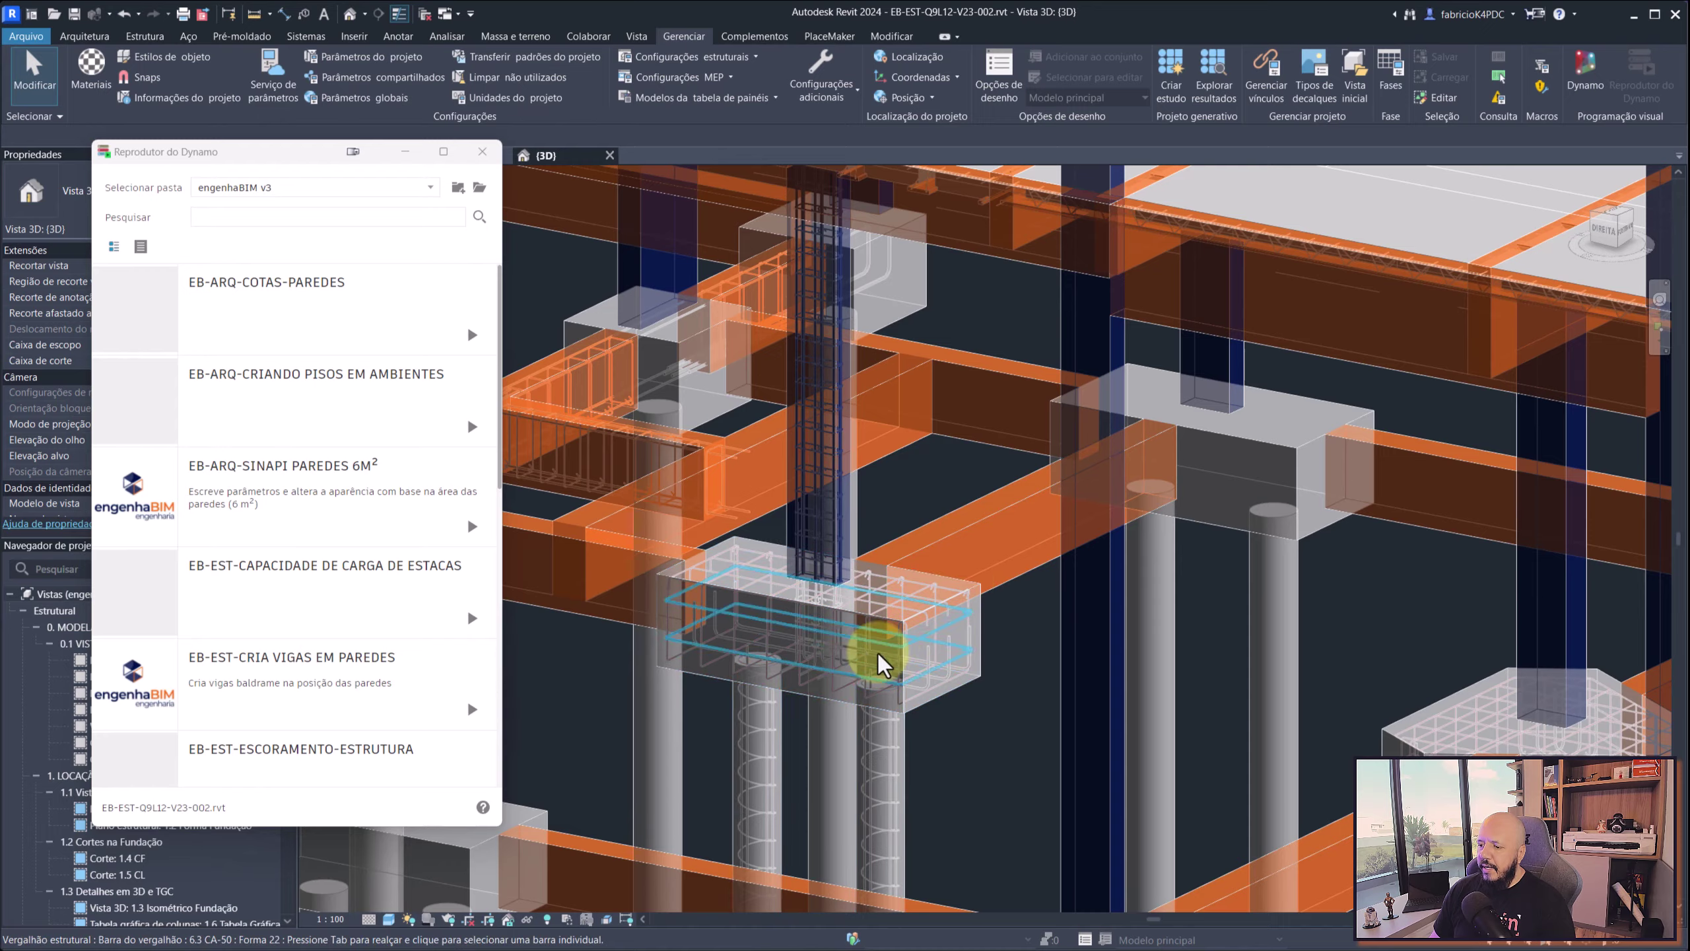
pyautogui.scroll(3, 878, 662)
pyautogui.scroll(3, 858, 645)
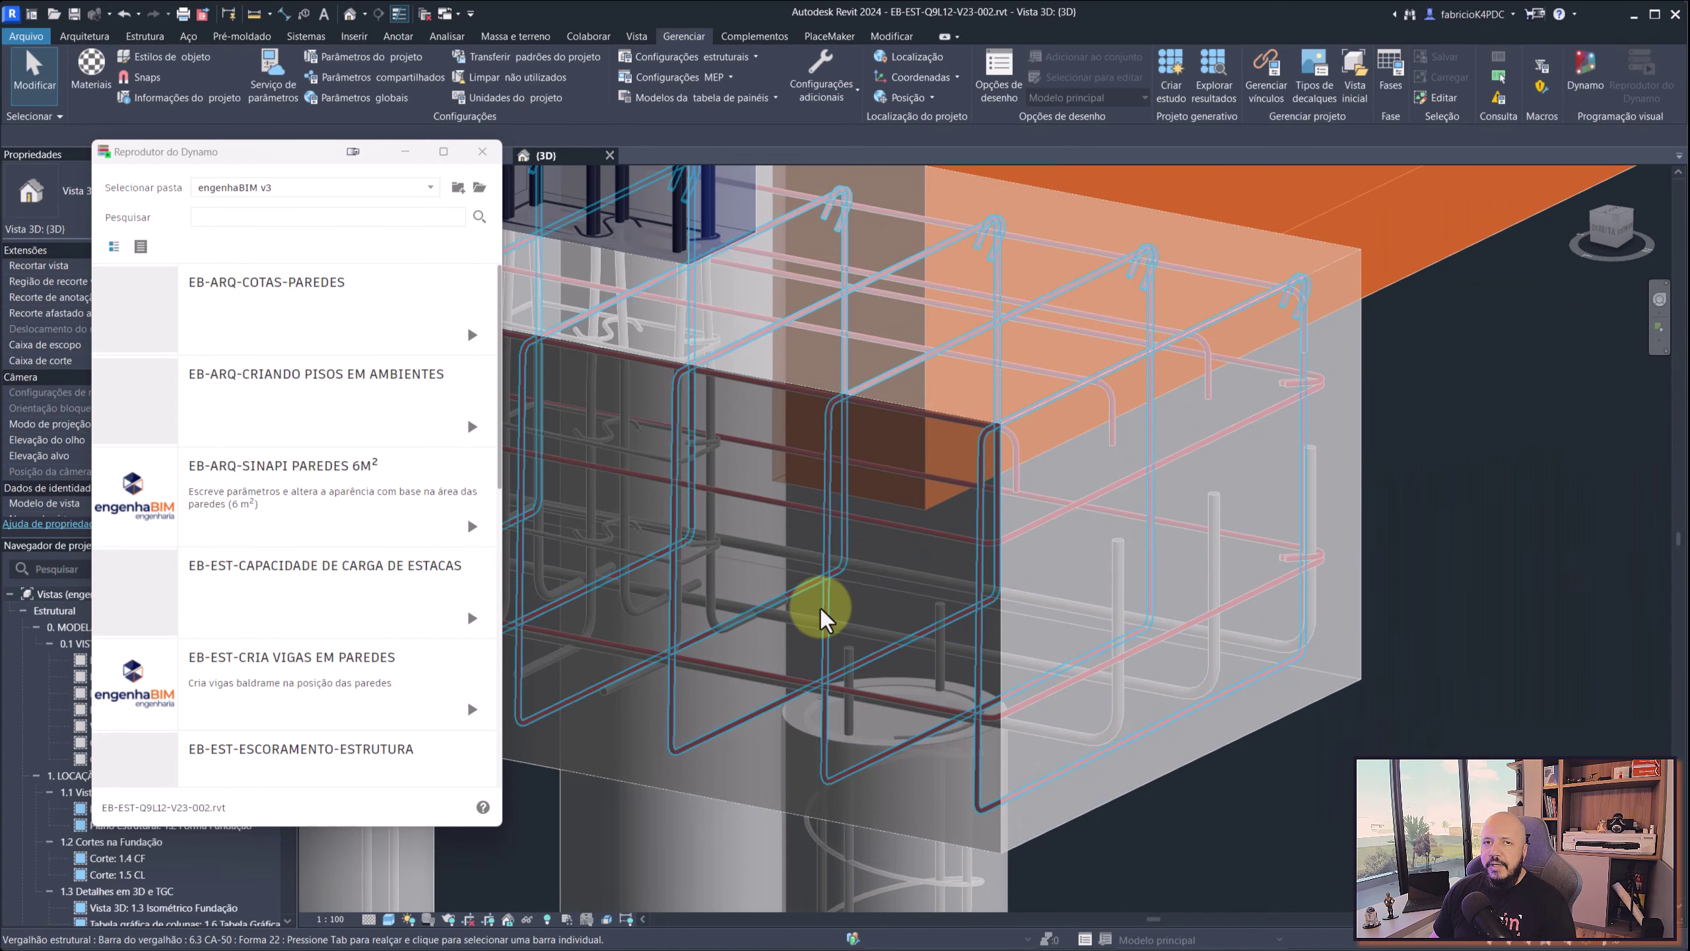
pyautogui.scroll(-2, 825, 620)
pyautogui.scroll(-2, 875, 585)
pyautogui.scroll(-2, 879, 558)
pyautogui.scroll(-2, 860, 475)
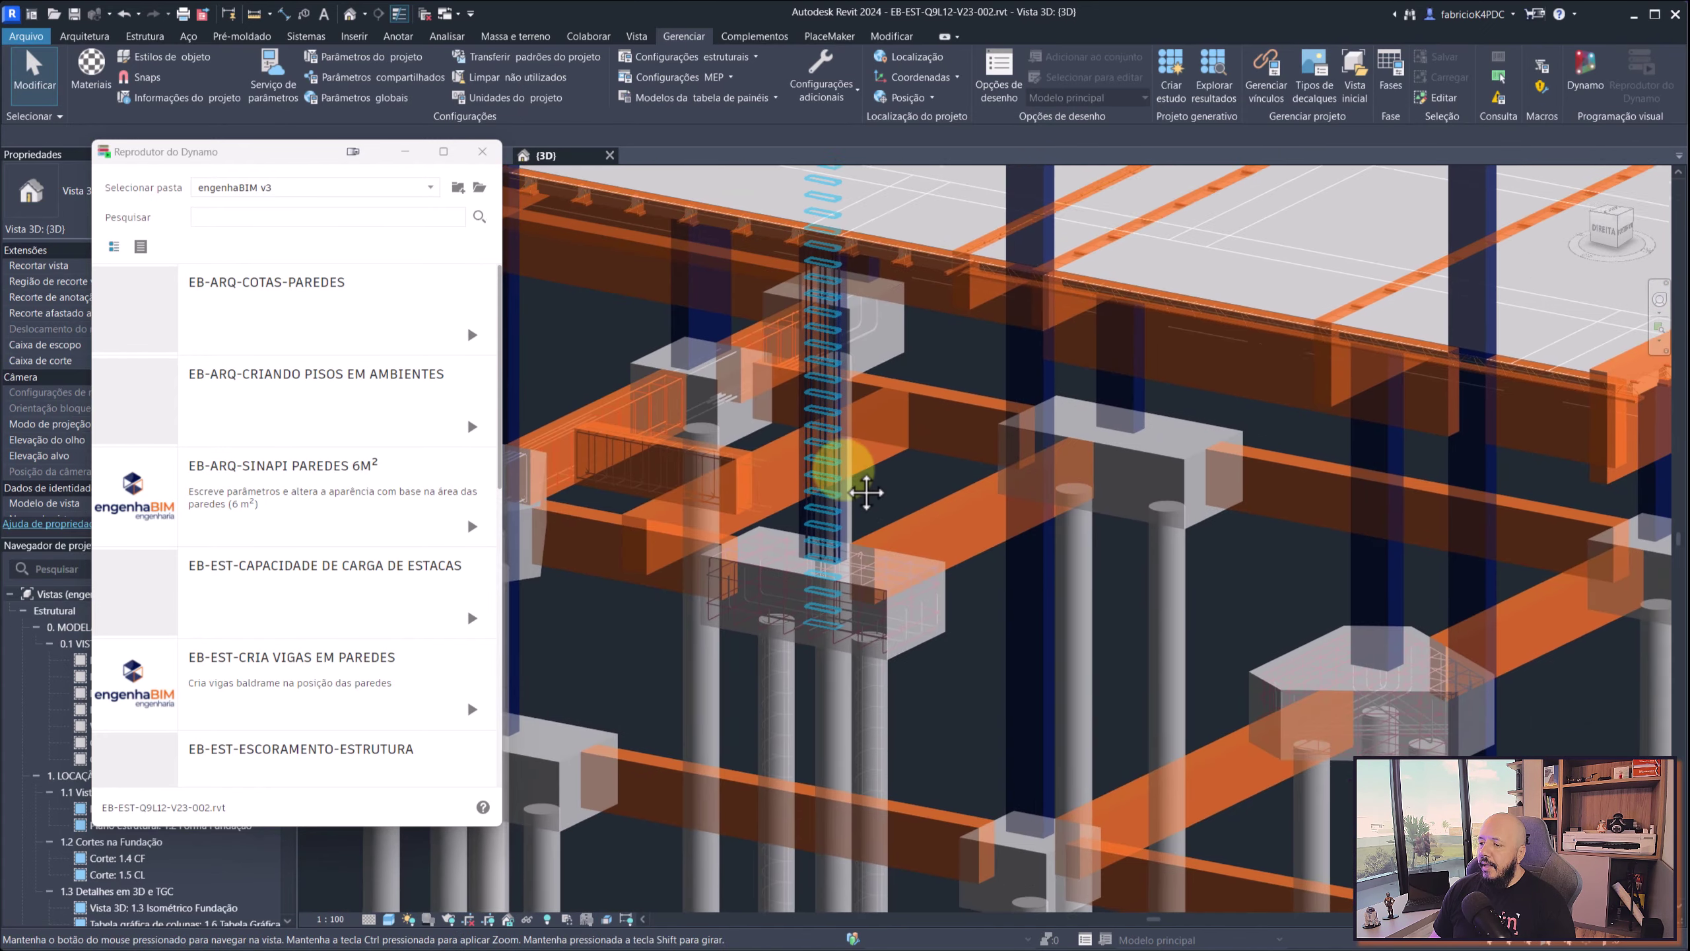
pyautogui.scroll(-2, 862, 485)
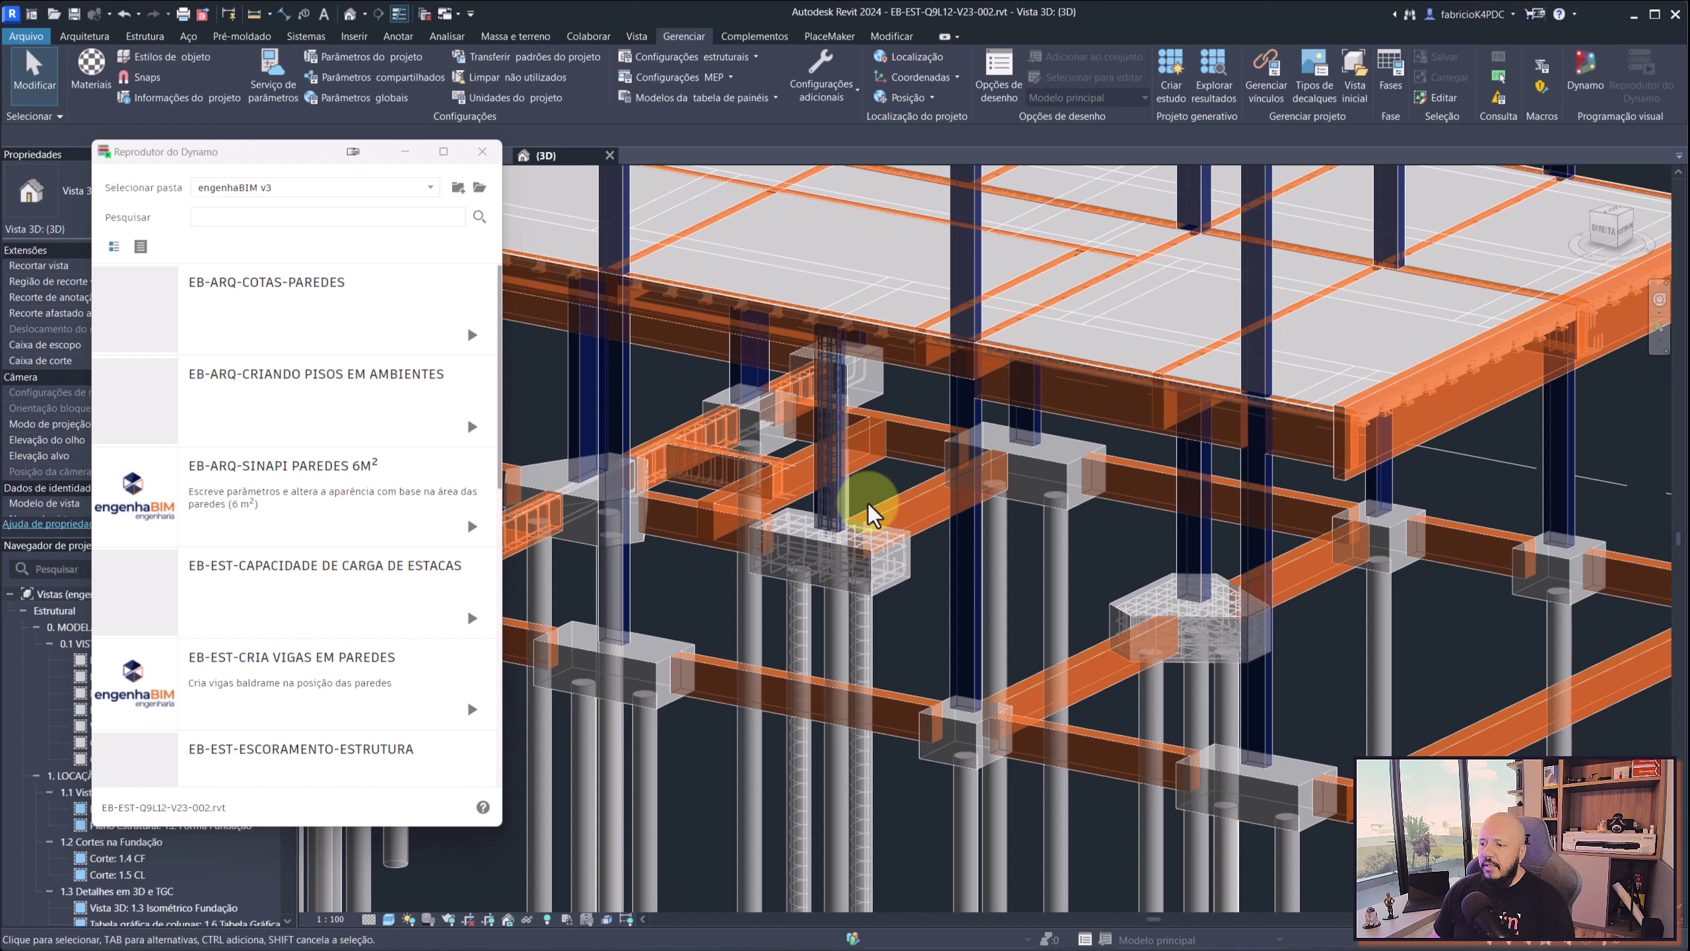
pyautogui.scroll(3, 863, 502)
pyautogui.scroll(2, 865, 503)
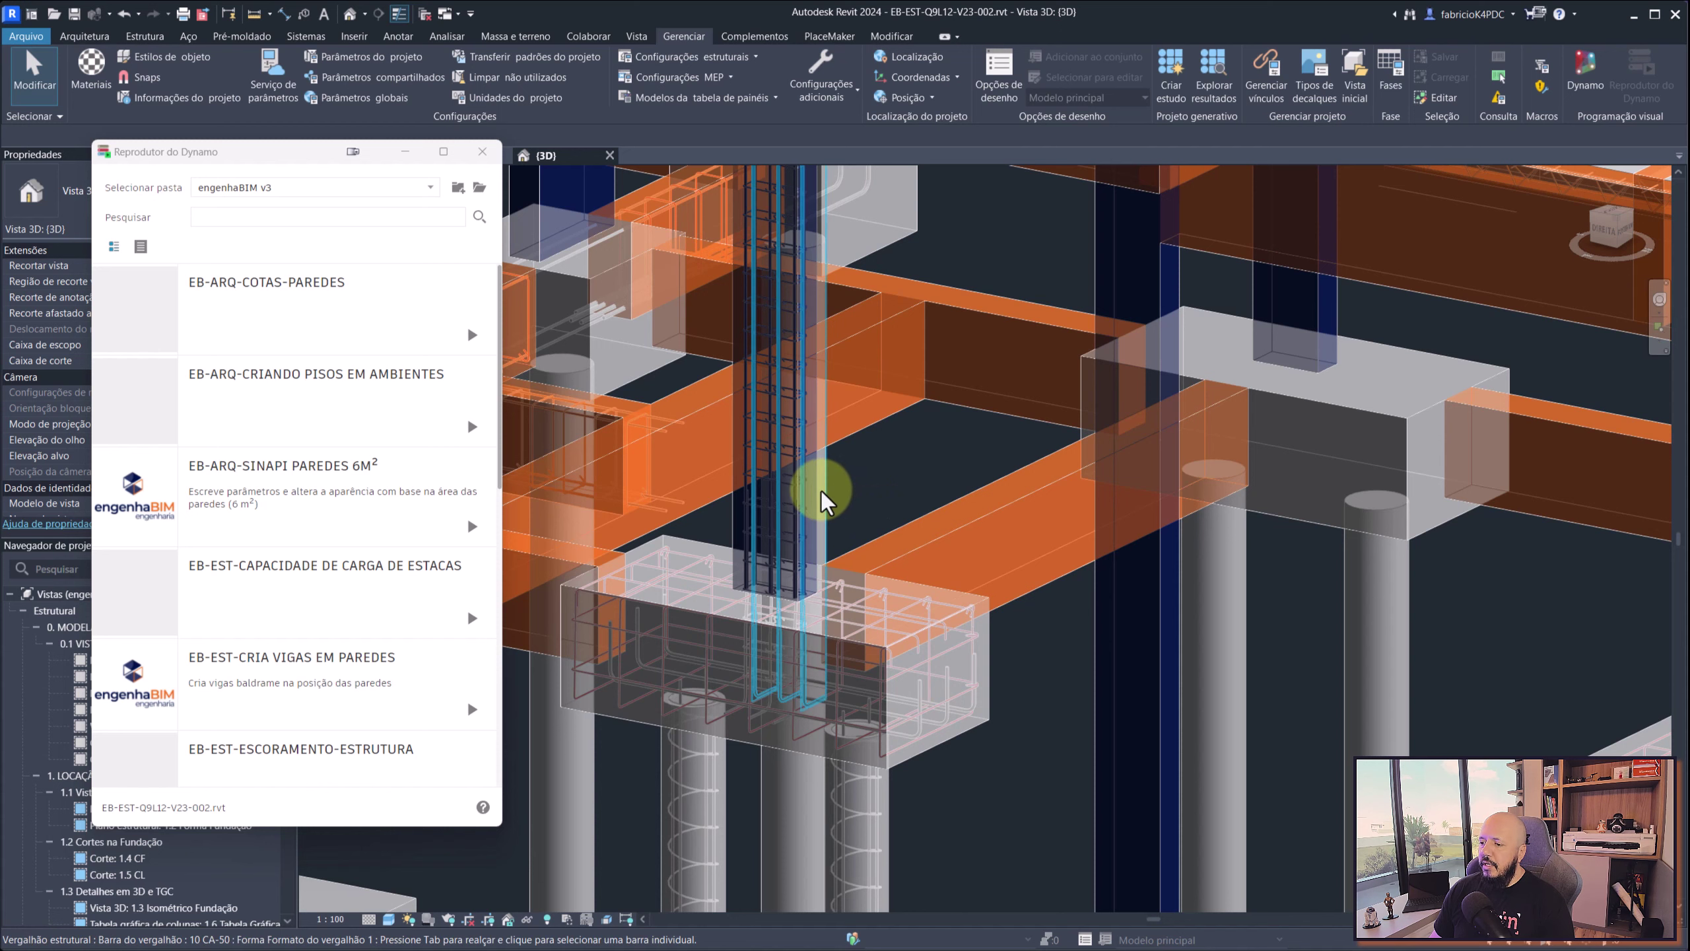
pyautogui.click(775, 406)
pyautogui.moveTo(292, 155); pyautogui.dragTo(817, 202)
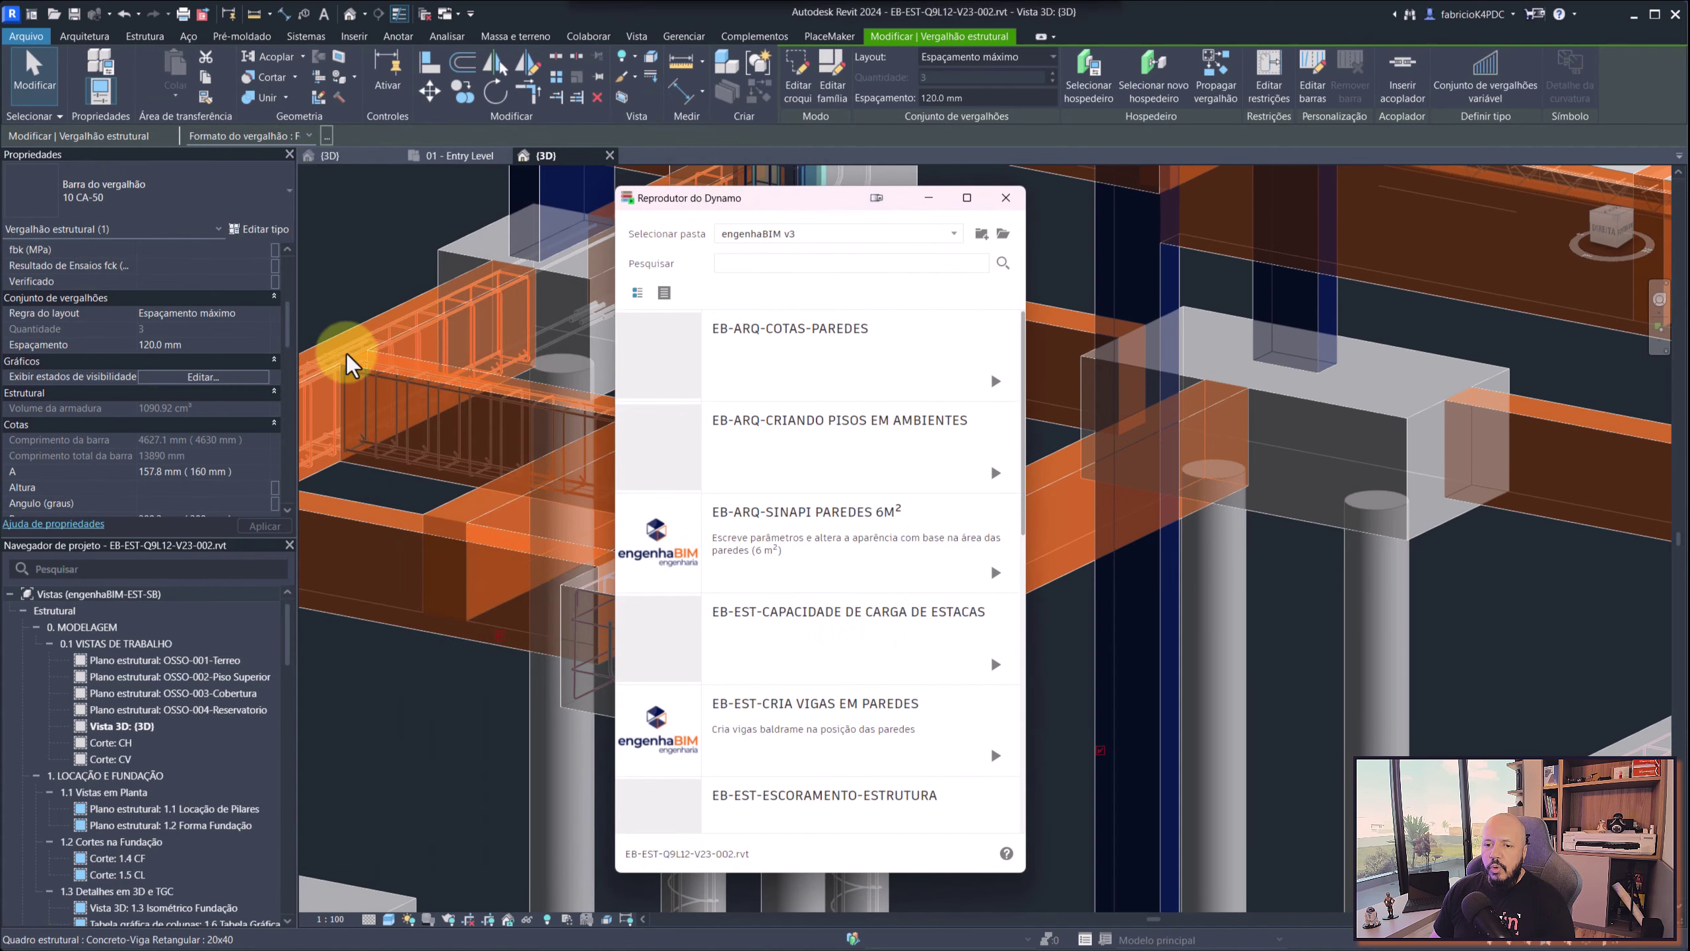
pyautogui.click(177, 377)
pyautogui.scroll(-1, 863, 599)
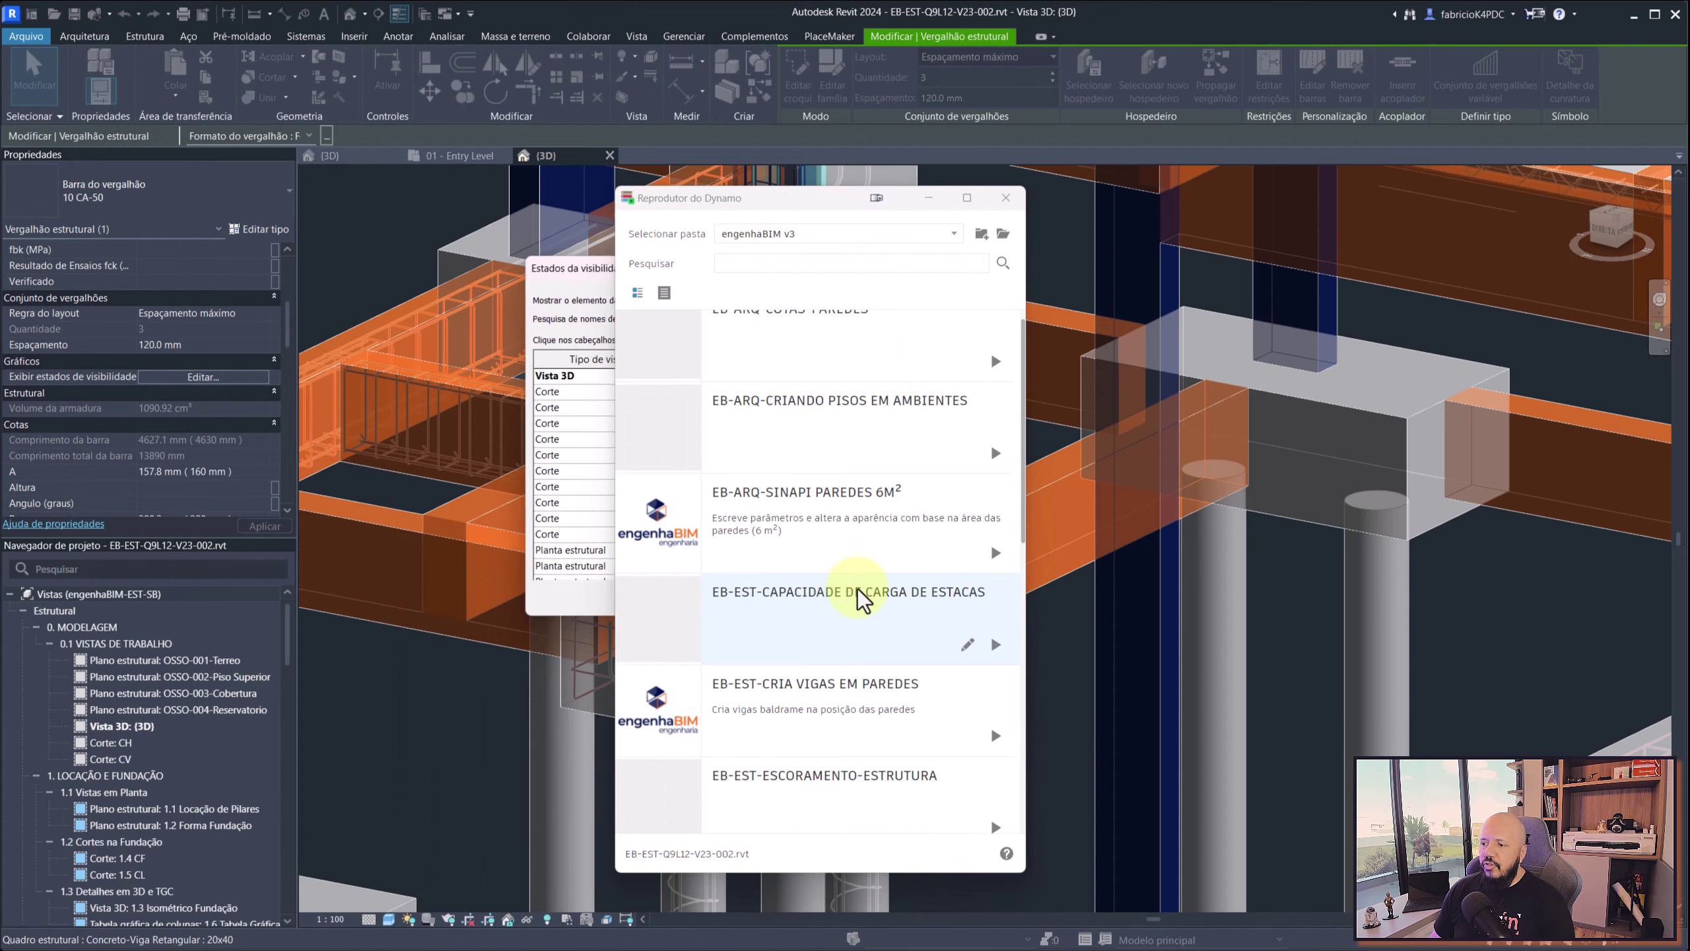
pyautogui.scroll(-1, 863, 600)
pyautogui.moveTo(740, 198); pyautogui.dragTo(1169, 224)
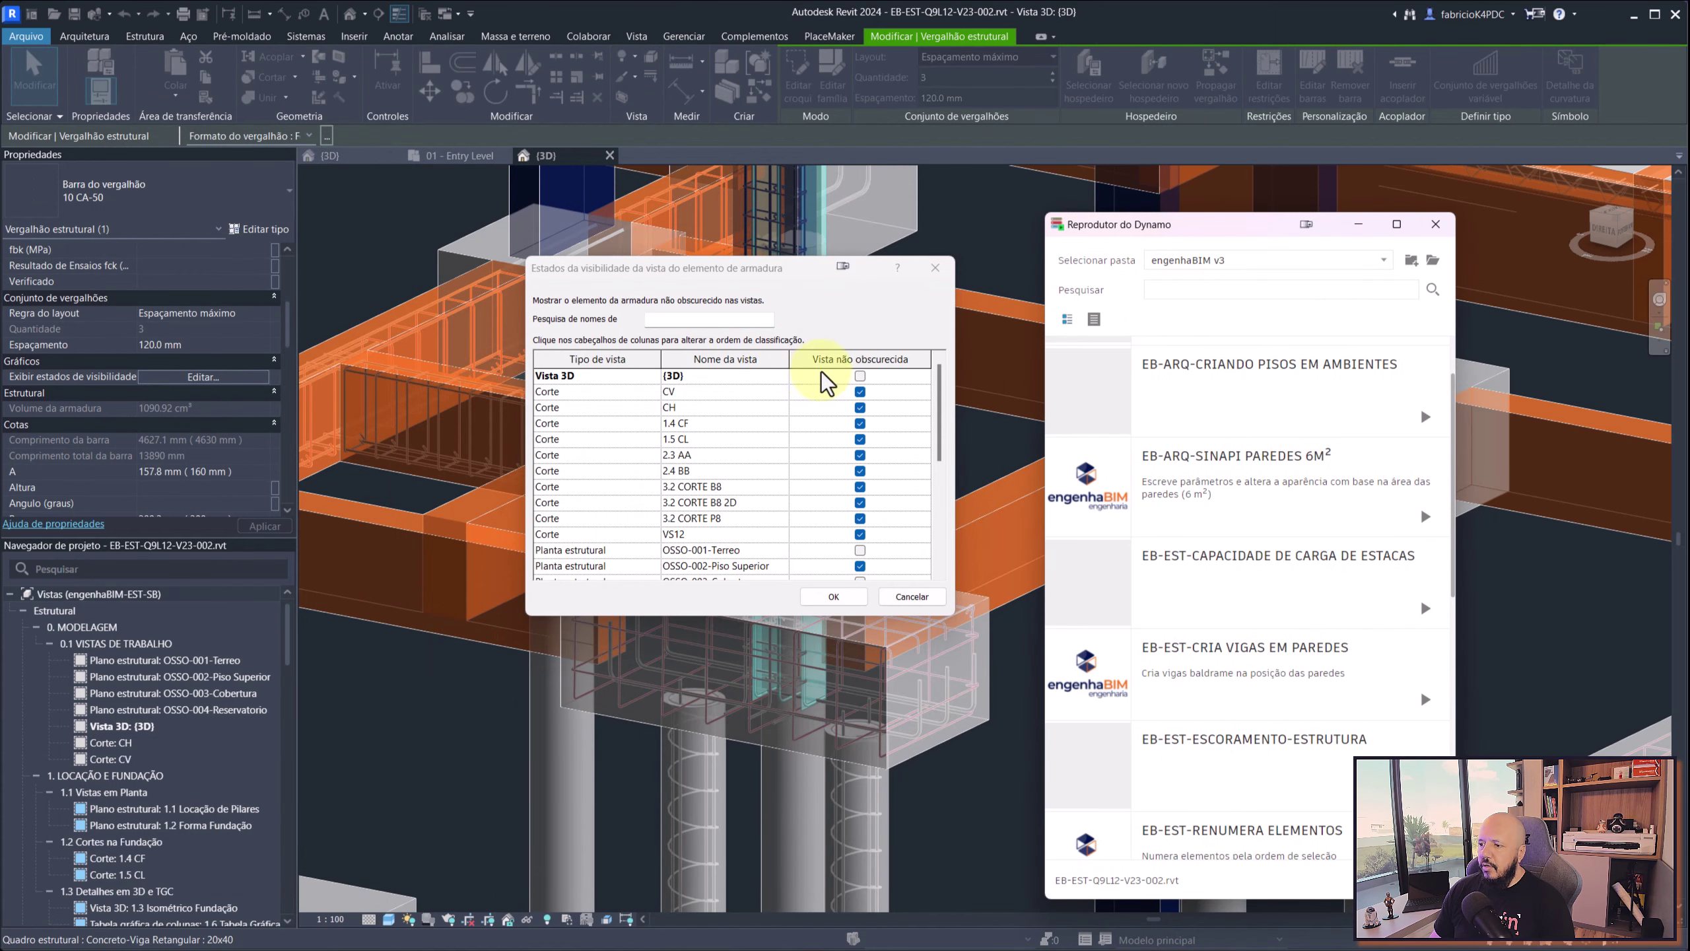
pyautogui.click(860, 376)
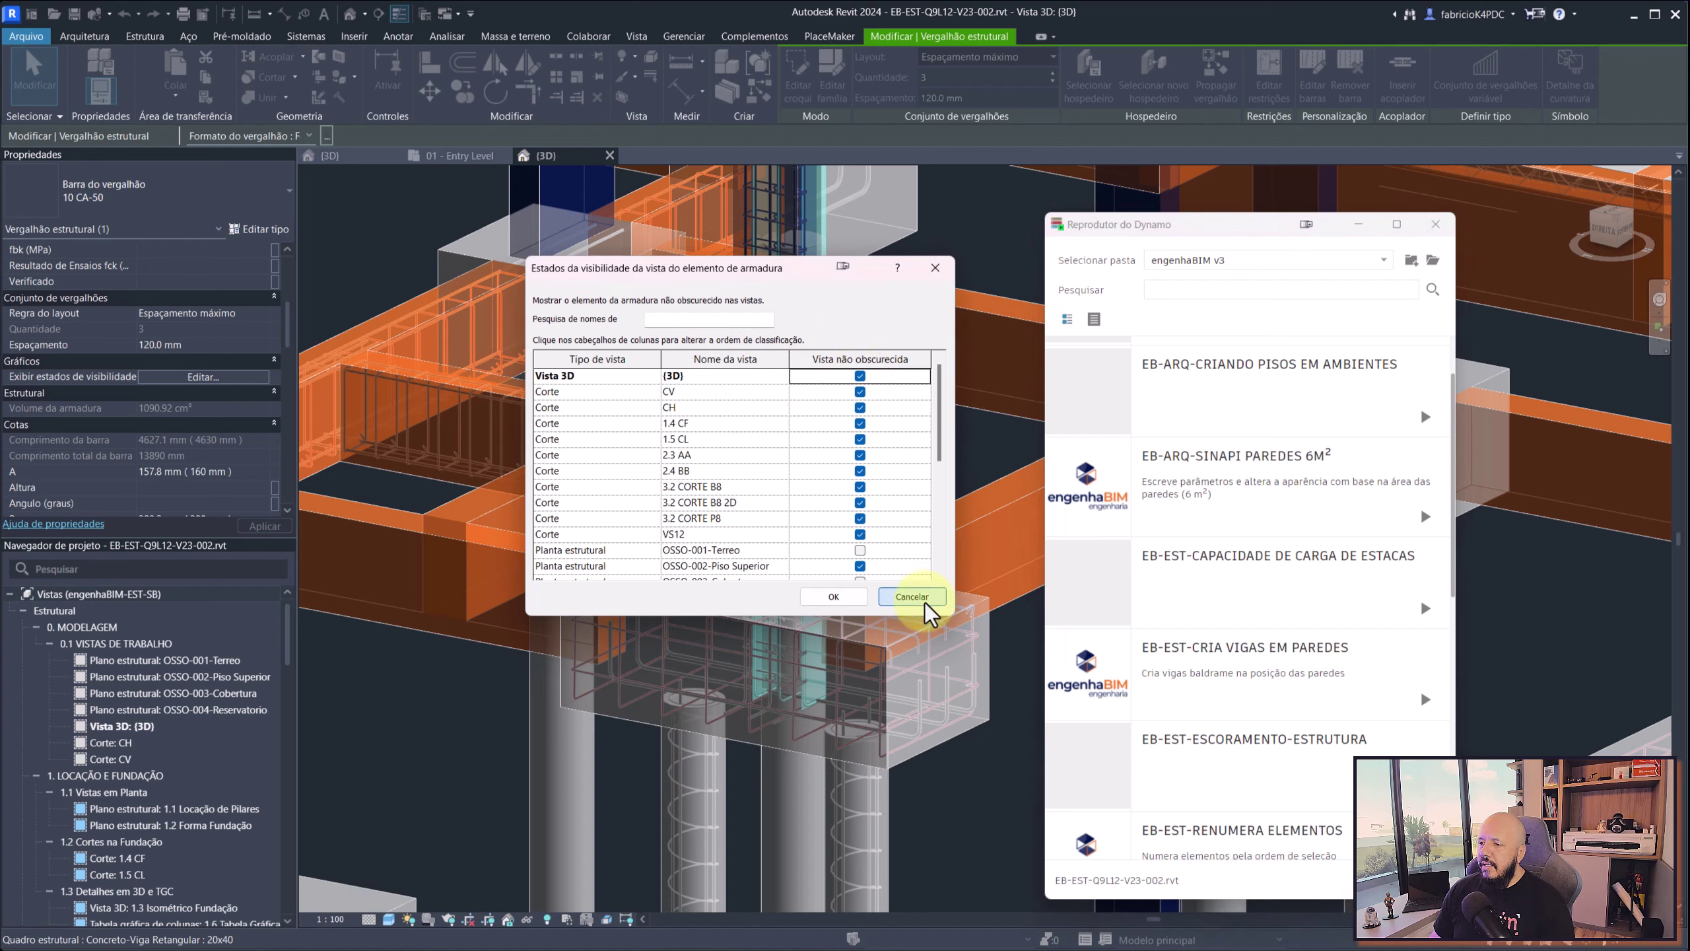
pyautogui.click(832, 597)
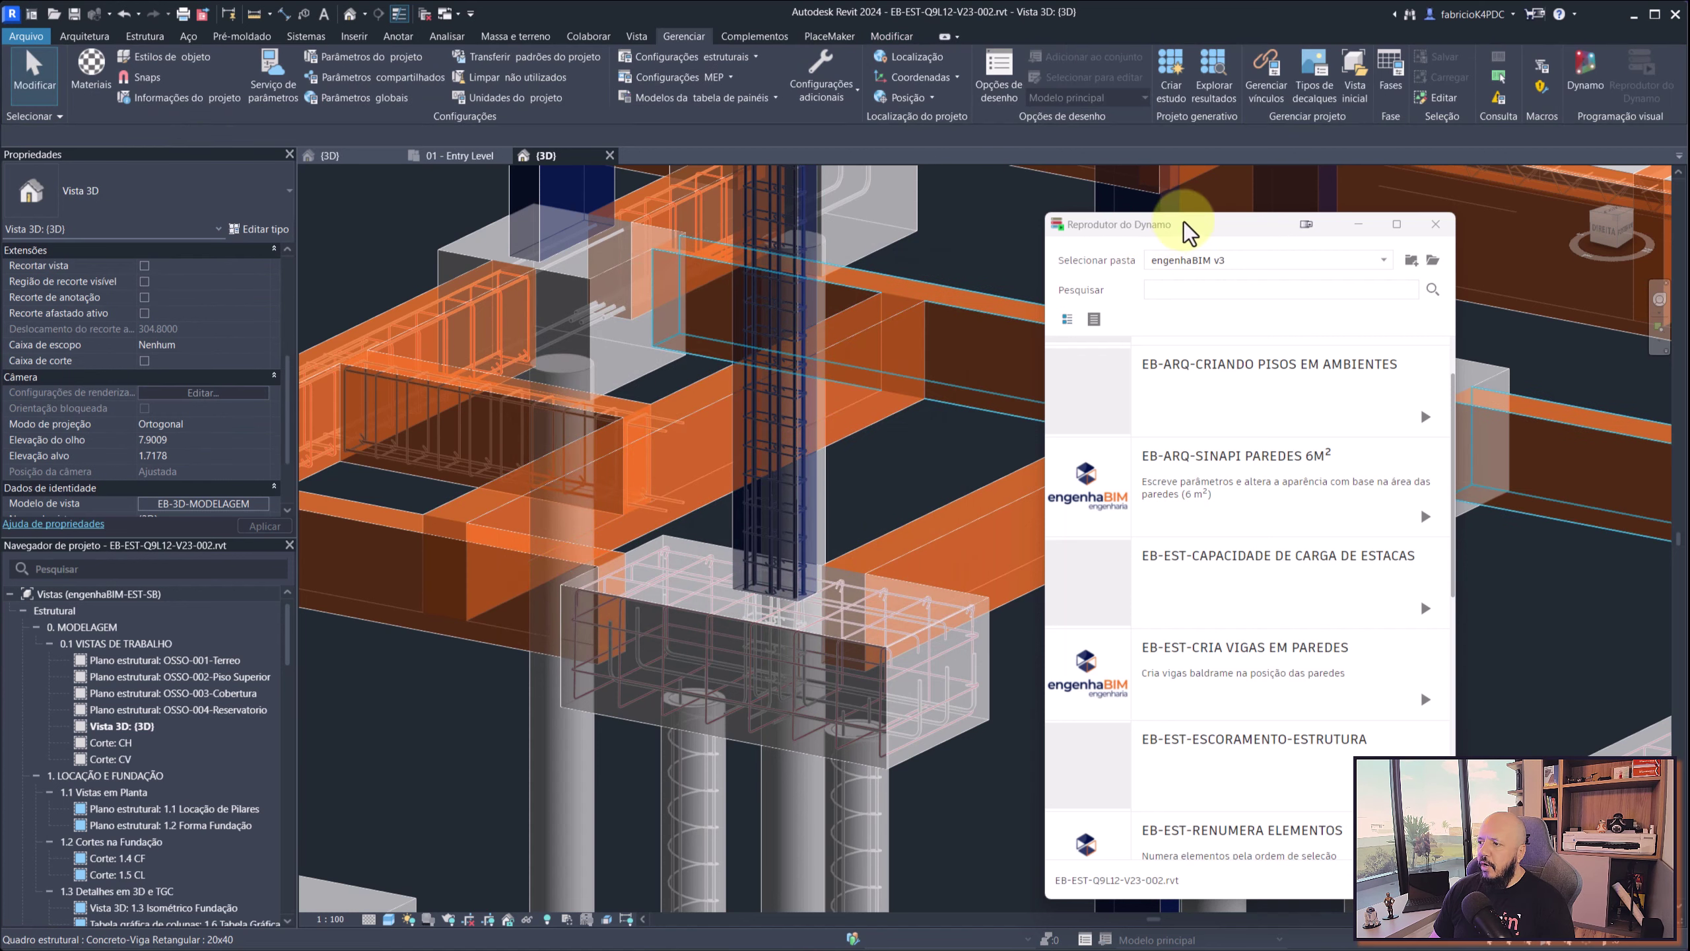
pyautogui.moveTo(1181, 226); pyautogui.dragTo(381, 191)
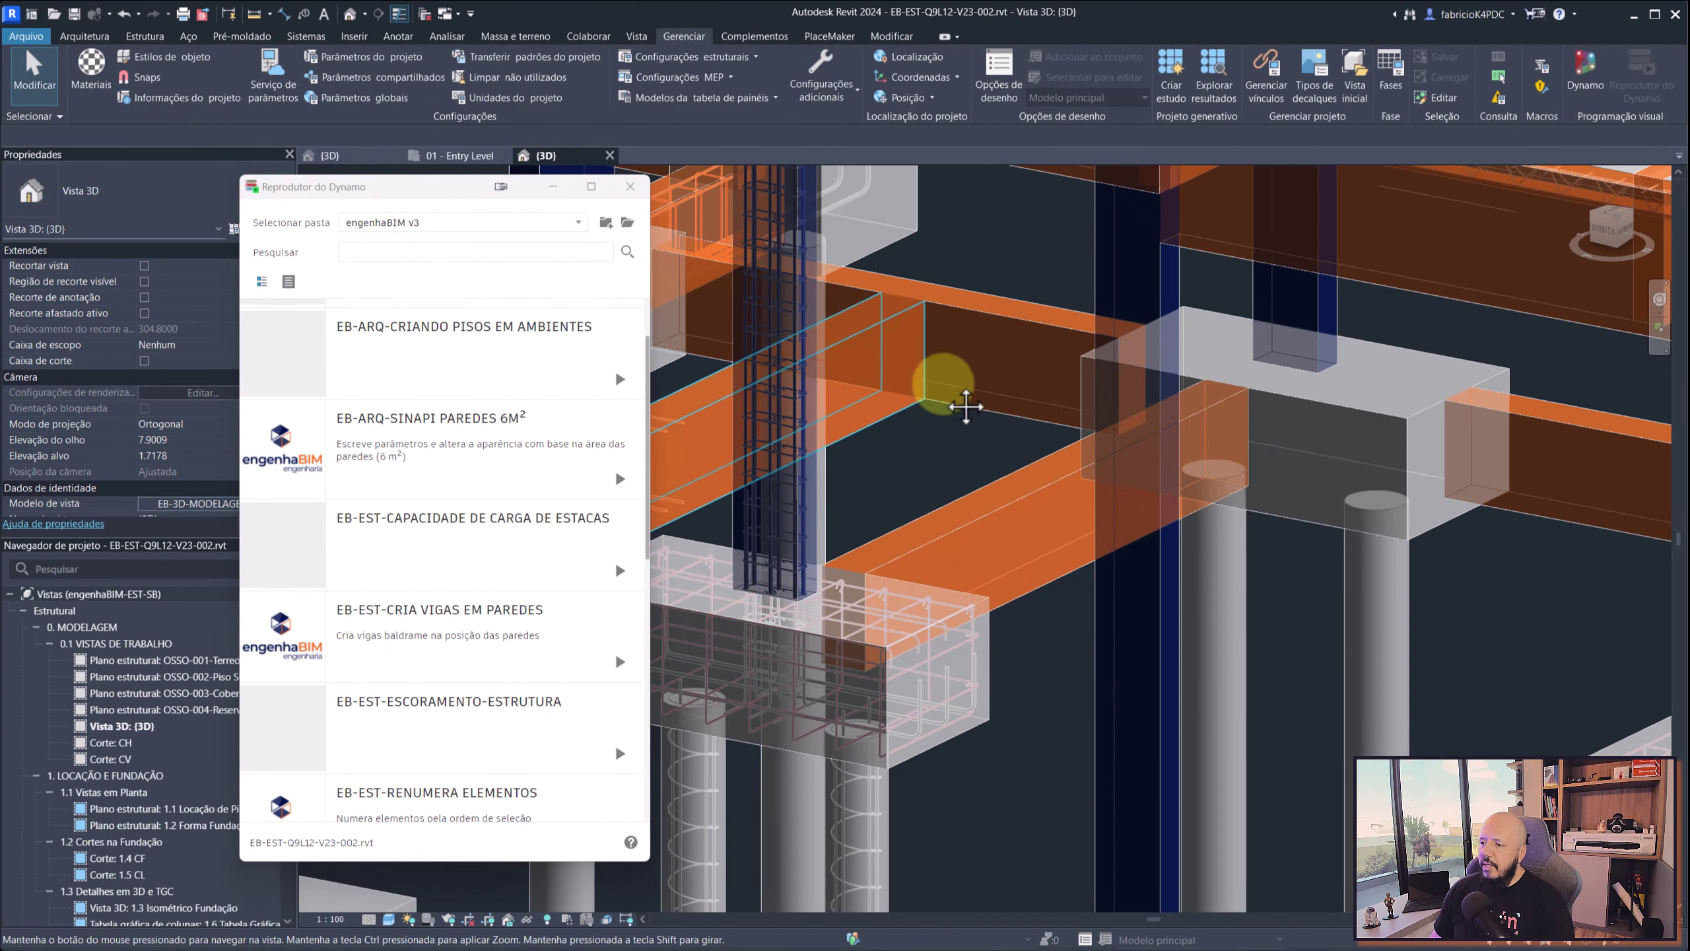
# Open the EB-EST-VERGALHÕES EM 3D script in Dynamo Player and move the player window aside
pyautogui.moveTo(962, 404); pyautogui.dragTo(1177, 392, button='middle')
pyautogui.scroll(2, 946, 602)
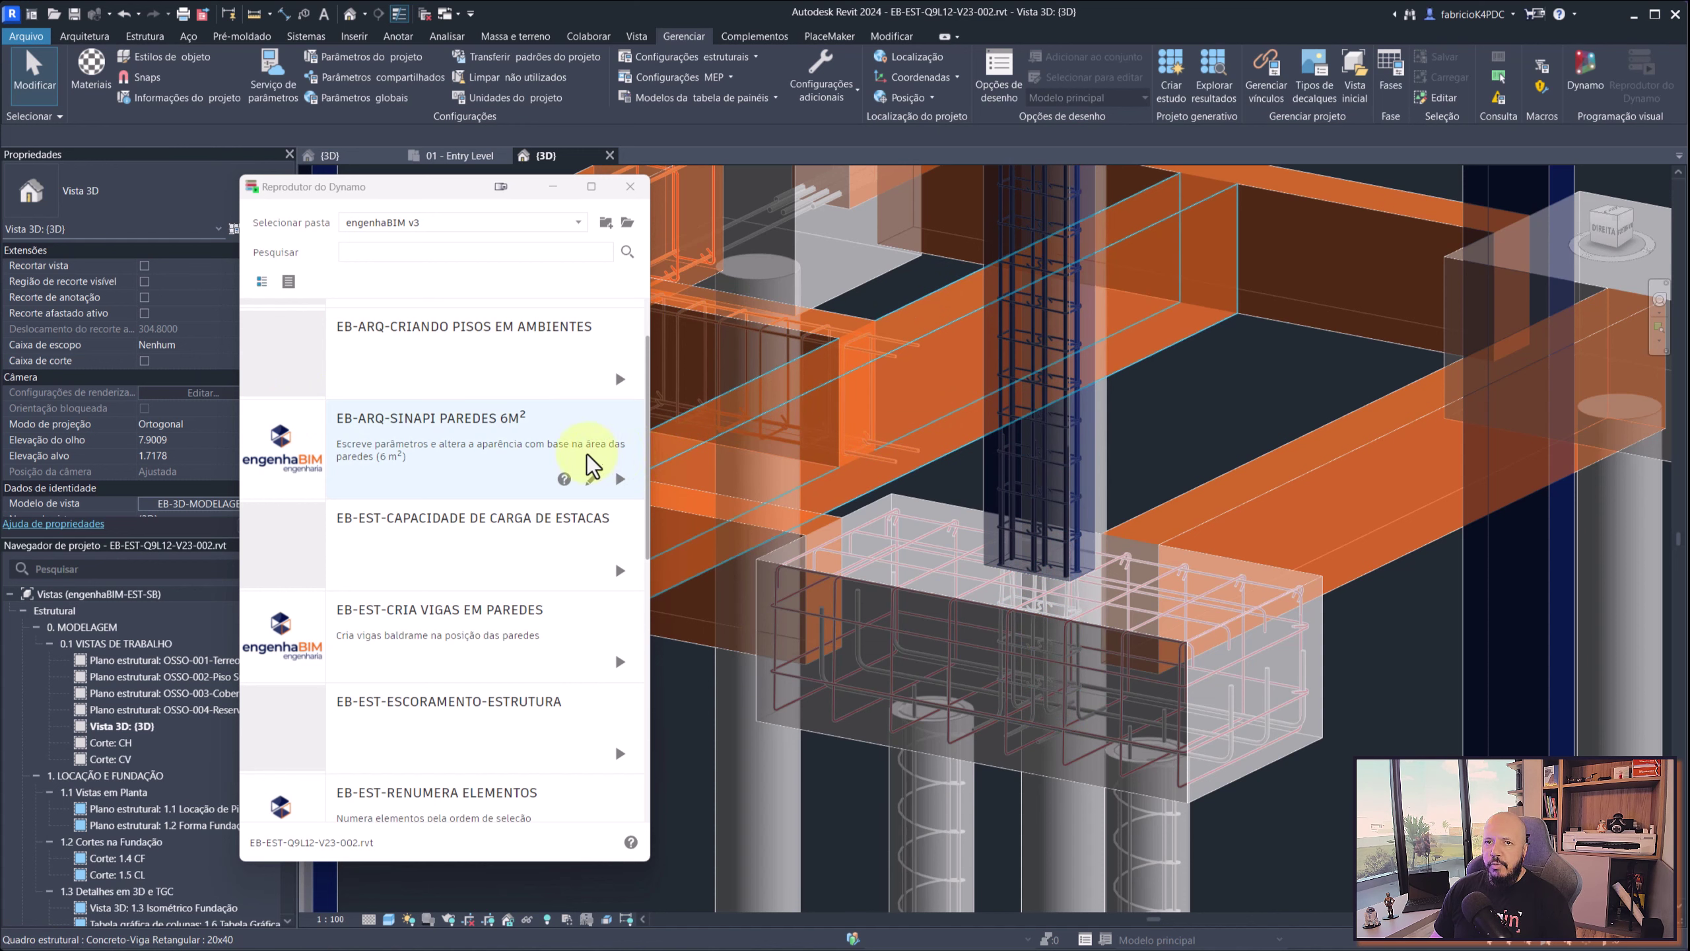
pyautogui.moveTo(478, 449)
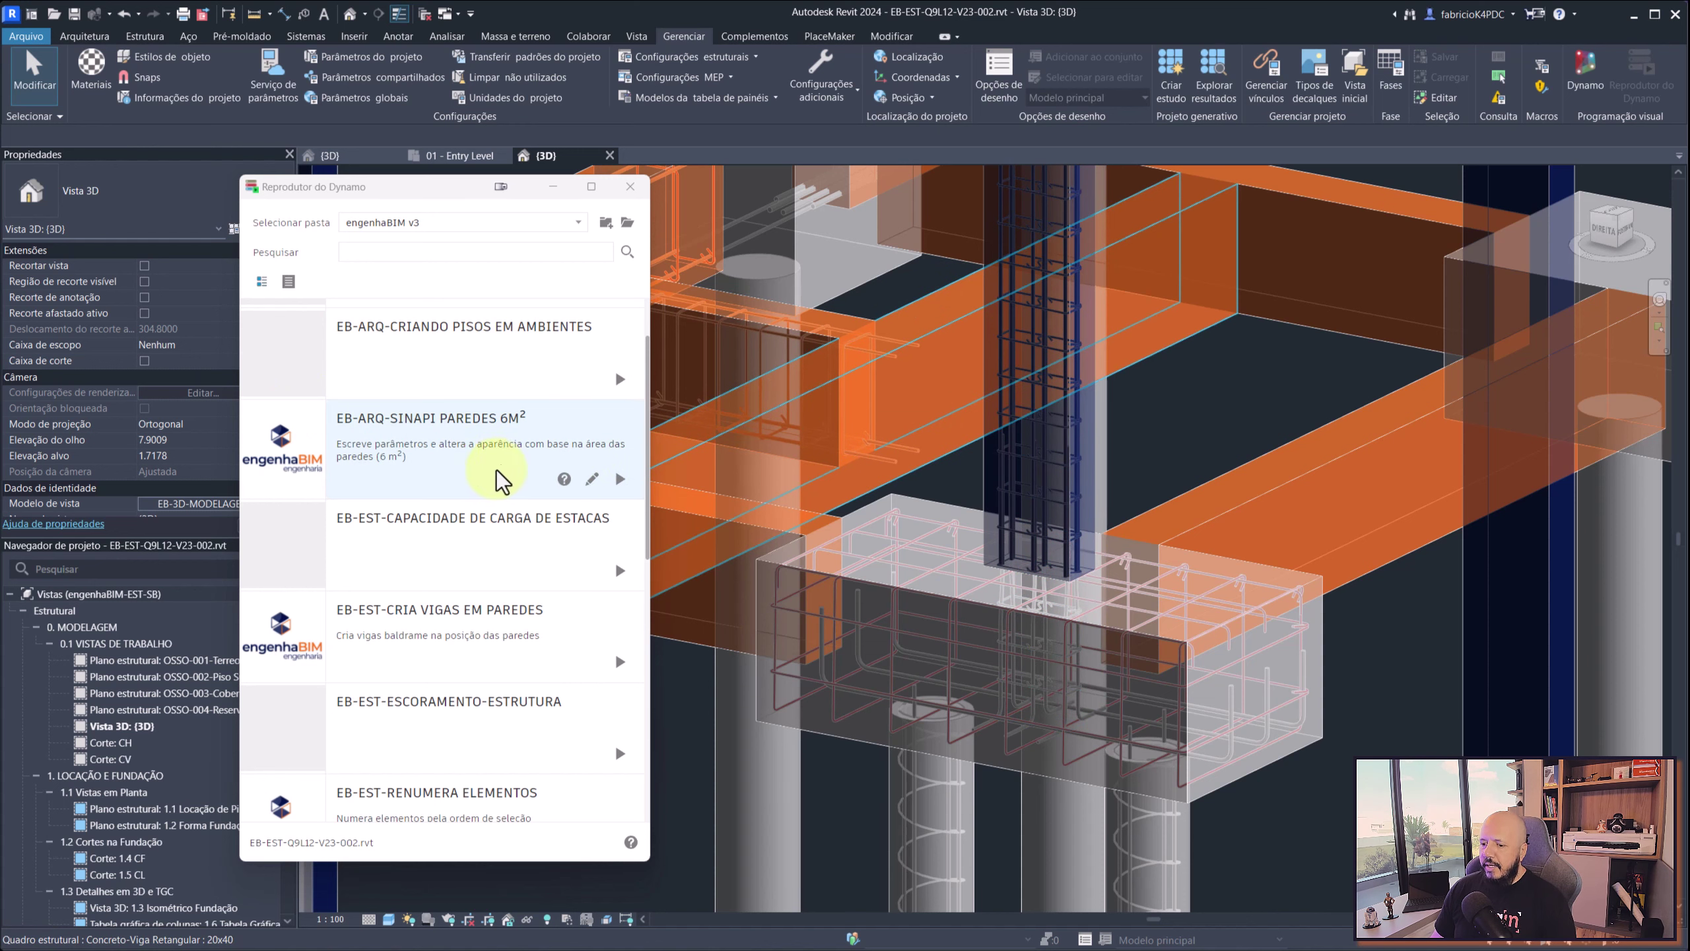
pyautogui.scroll(-3, 499, 479)
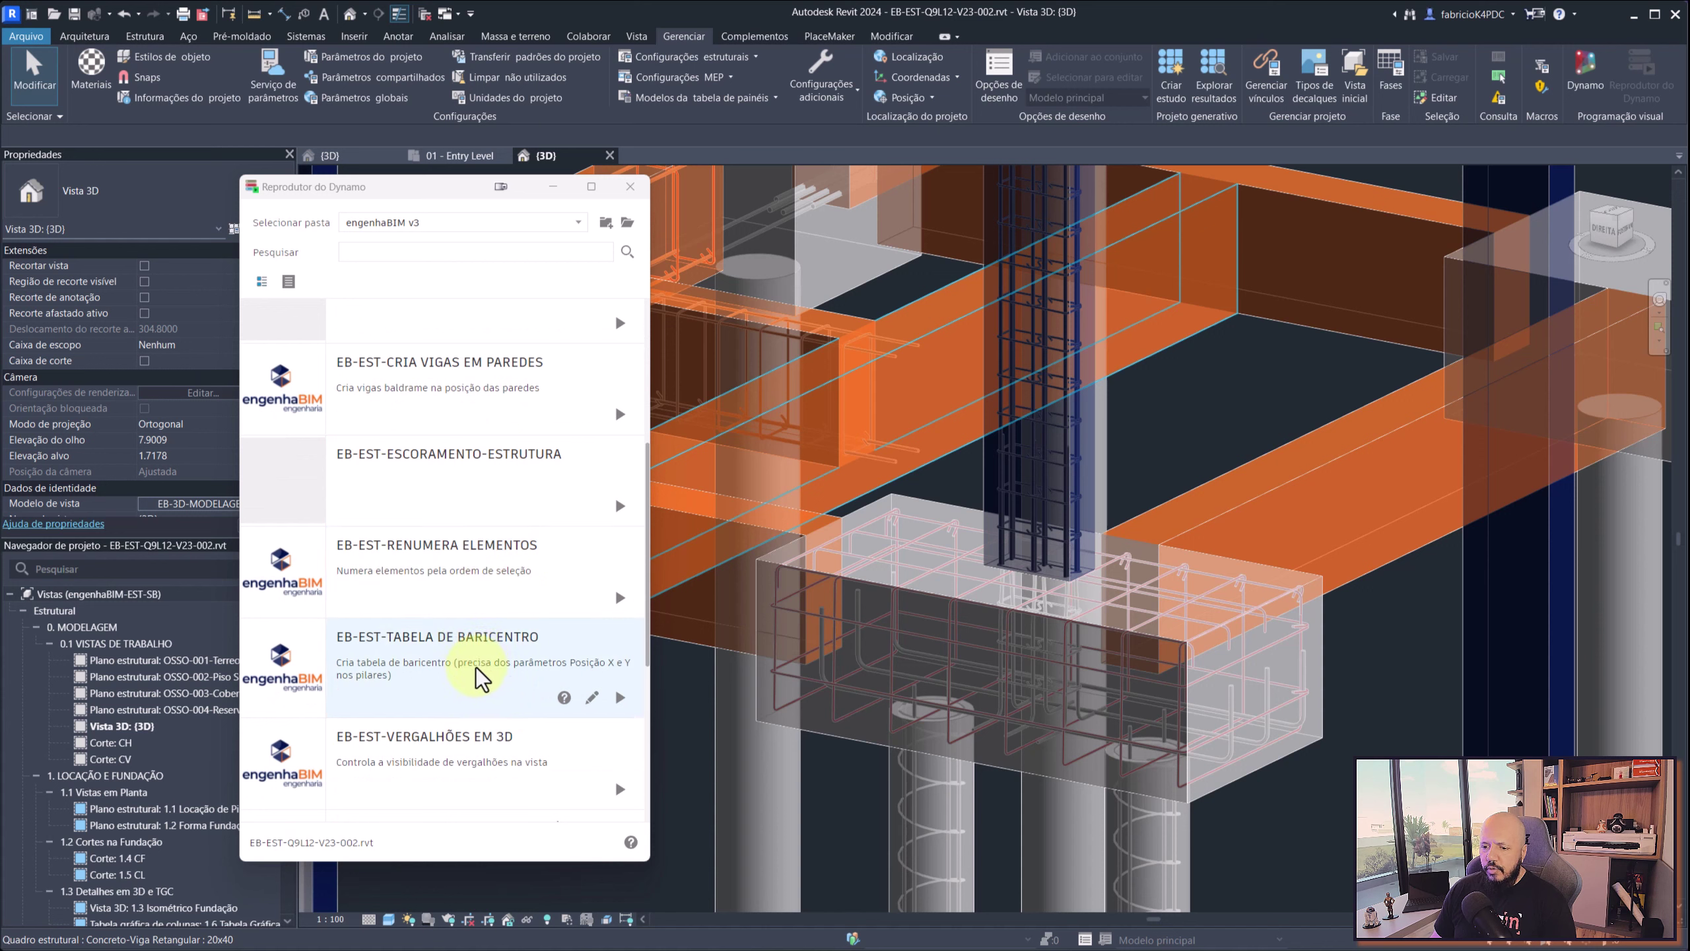
pyautogui.scroll(-2, 481, 665)
pyautogui.click(407, 584)
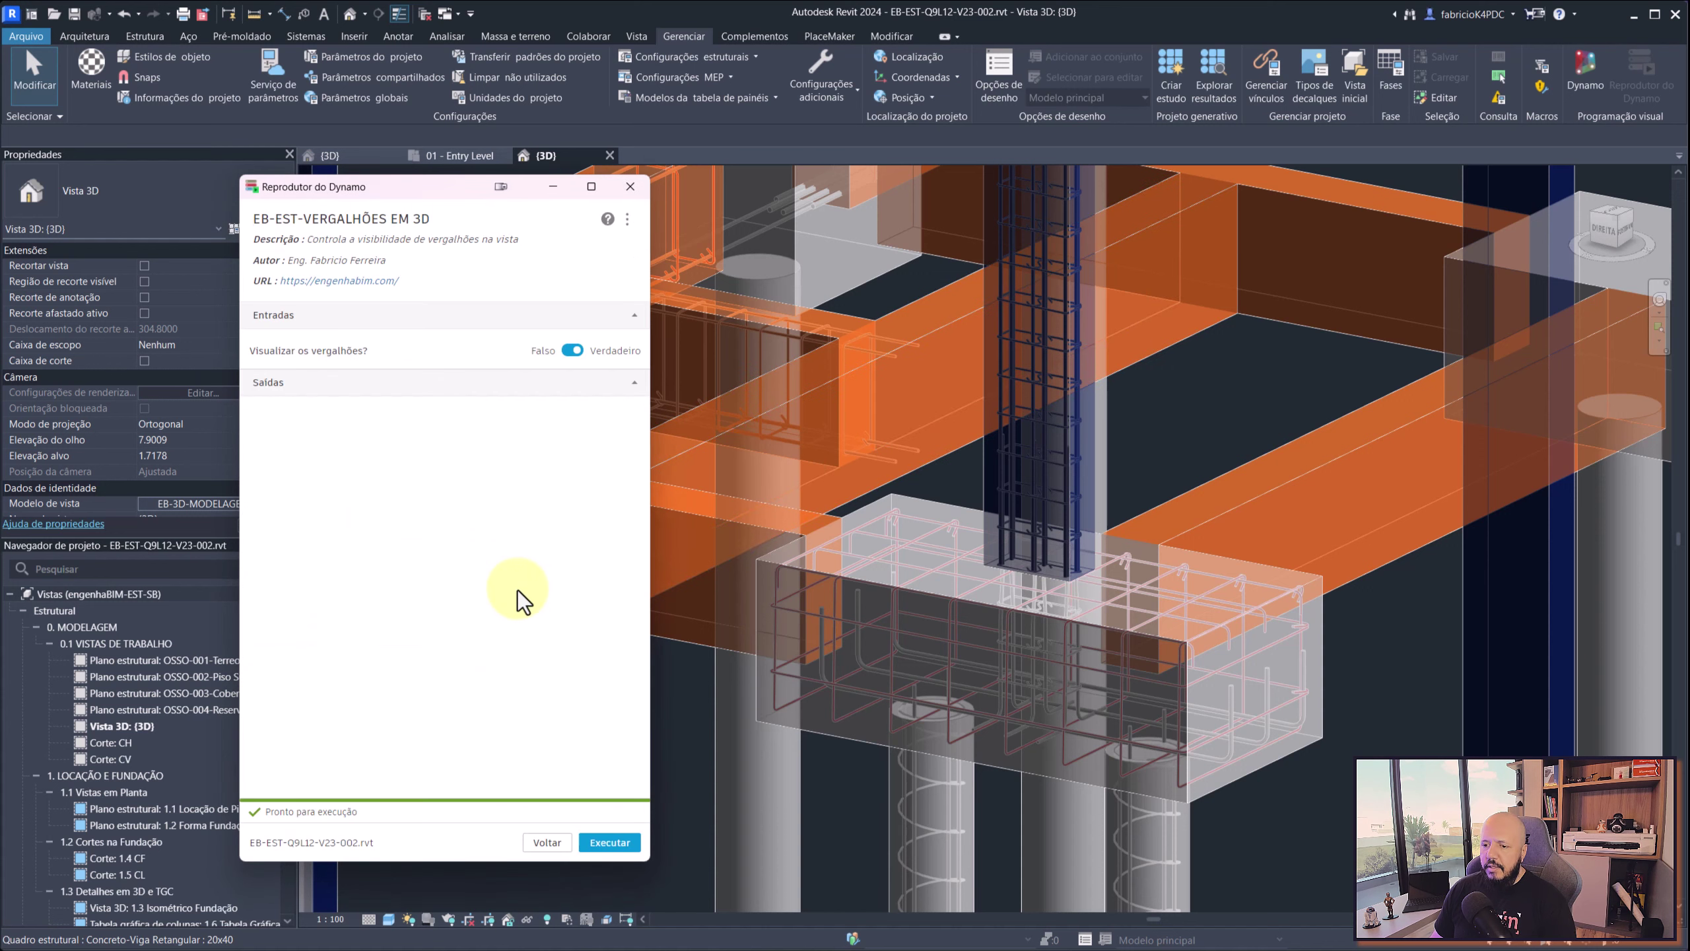
pyautogui.moveTo(442, 187); pyautogui.dragTo(573, 222)
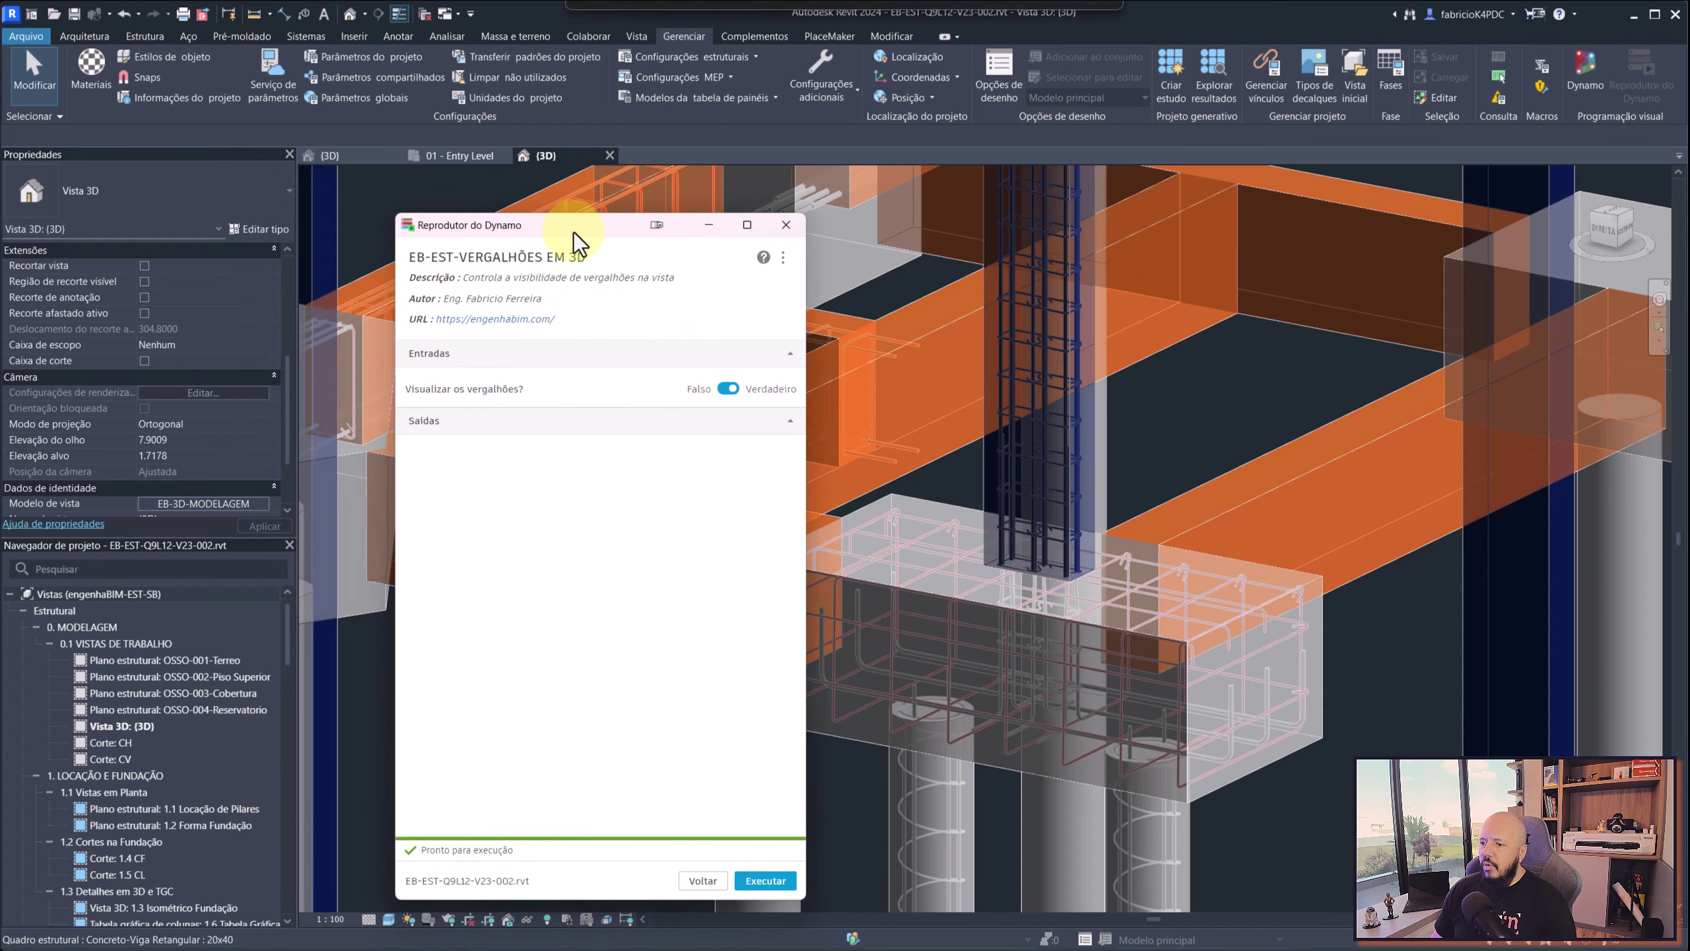
# Run the script with Visualizar os vergalhões? = Verdadeiro and inspect the rebars through the concrete
pyautogui.click(759, 885)
pyautogui.scroll(-3, 1067, 554)
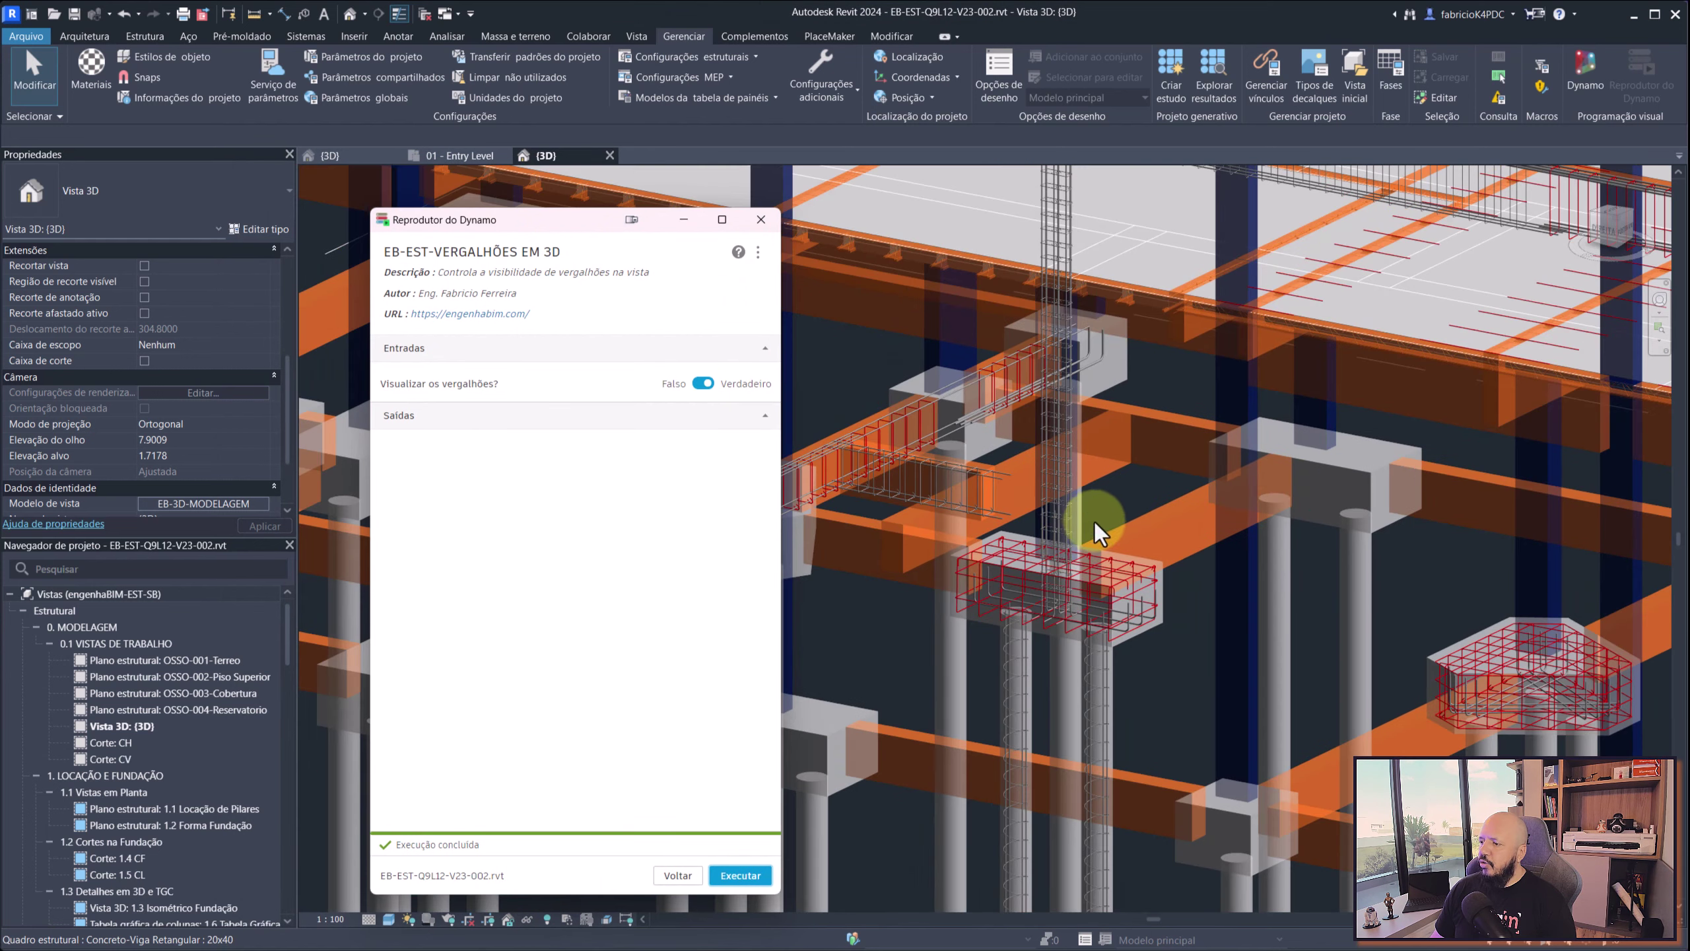
pyautogui.scroll(-3, 1222, 378)
pyautogui.scroll(2, 1231, 430)
pyautogui.moveTo(1230, 430)
pyautogui.mouseDown(button='middle')
pyautogui.moveTo(1302, 404)
pyautogui.moveTo(1104, 425)
pyautogui.mouseUp(button='middle')
pyautogui.scroll(2, 1093, 496)
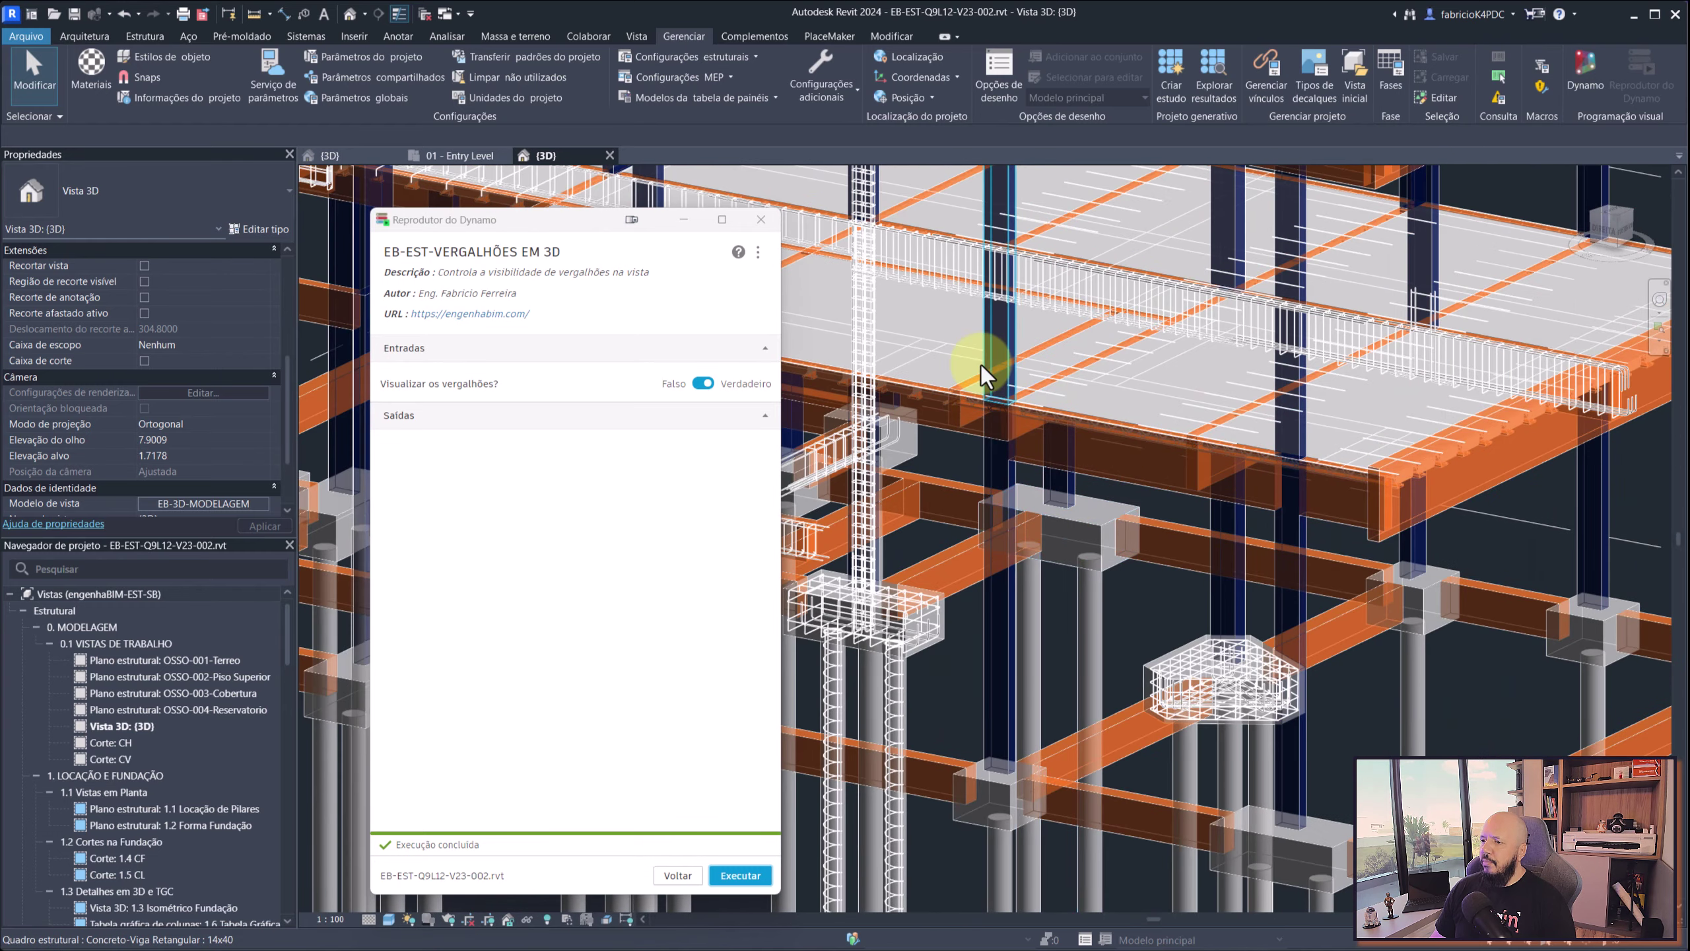
pyautogui.scroll(4, 1359, 318)
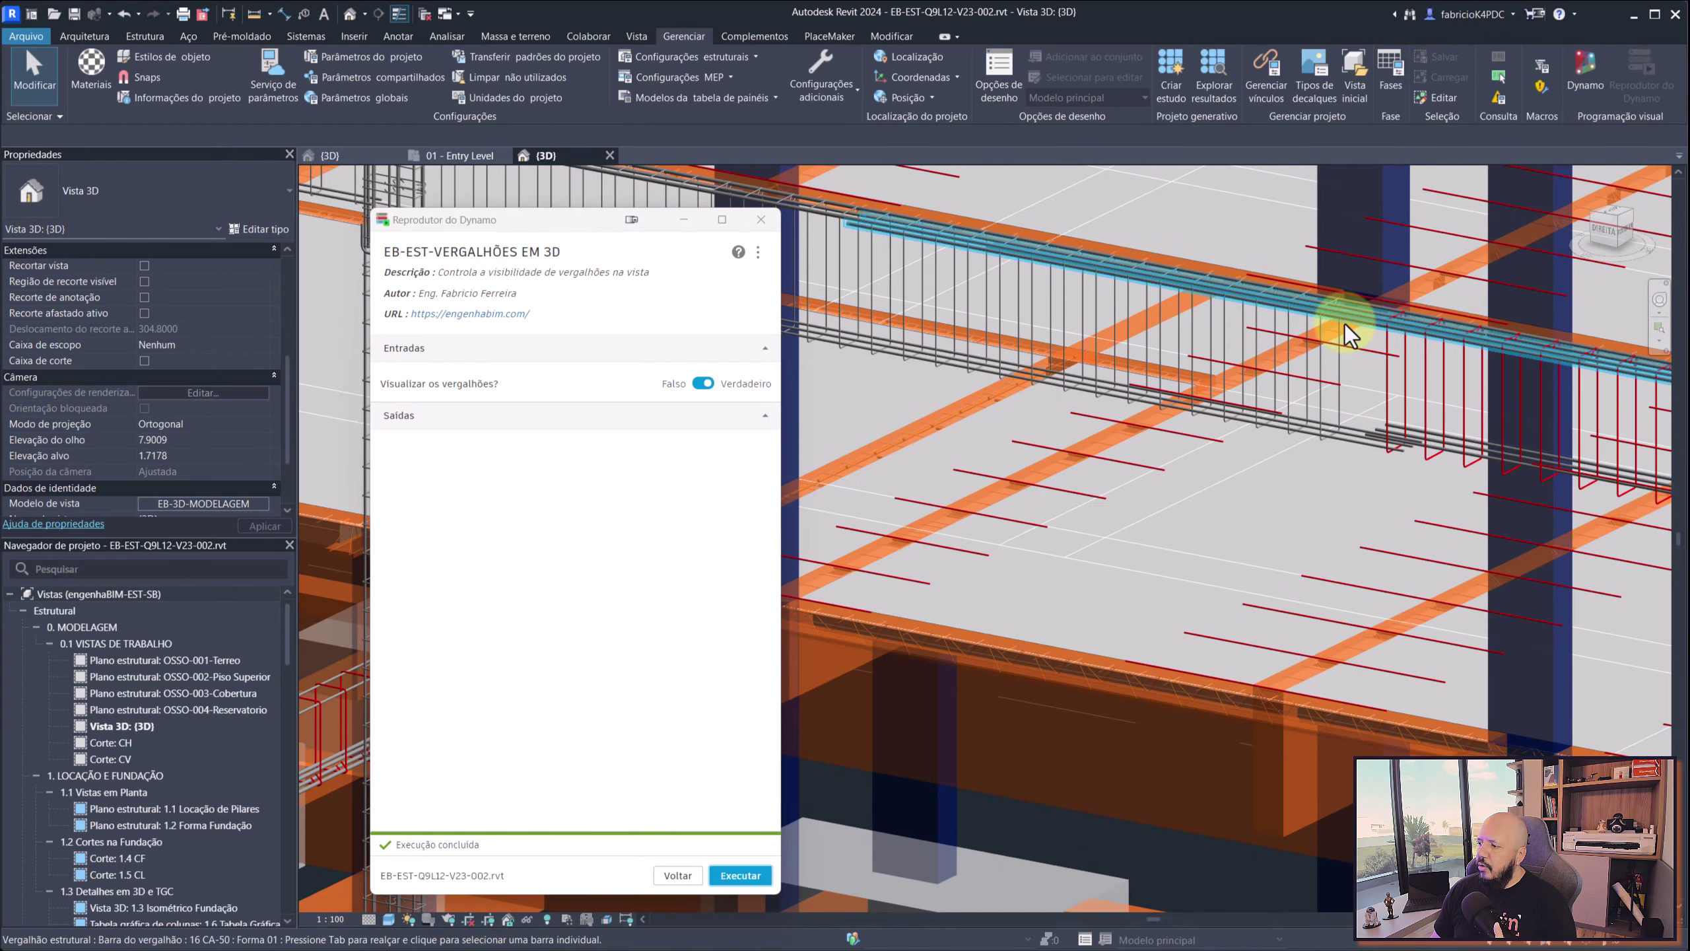
pyautogui.scroll(-2, 1344, 323)
pyautogui.scroll(-2, 1268, 338)
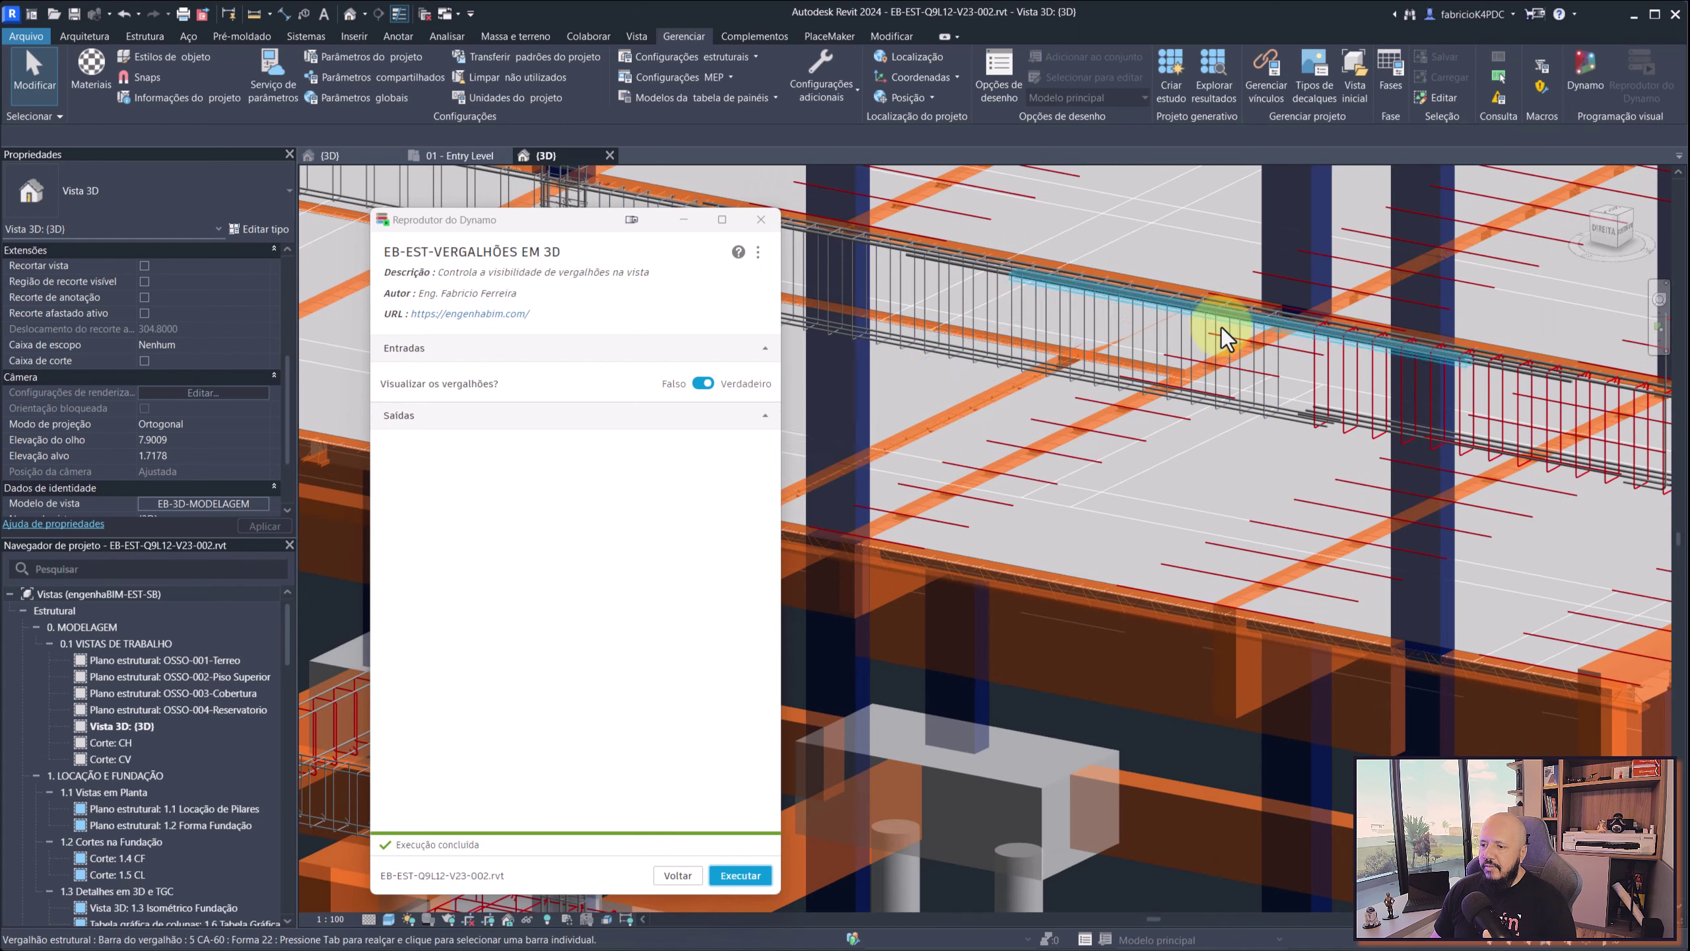
# Set the rebar visibility input to Falso and rerun the script
pyautogui.click(695, 385)
pyautogui.scroll(-3, 1043, 433)
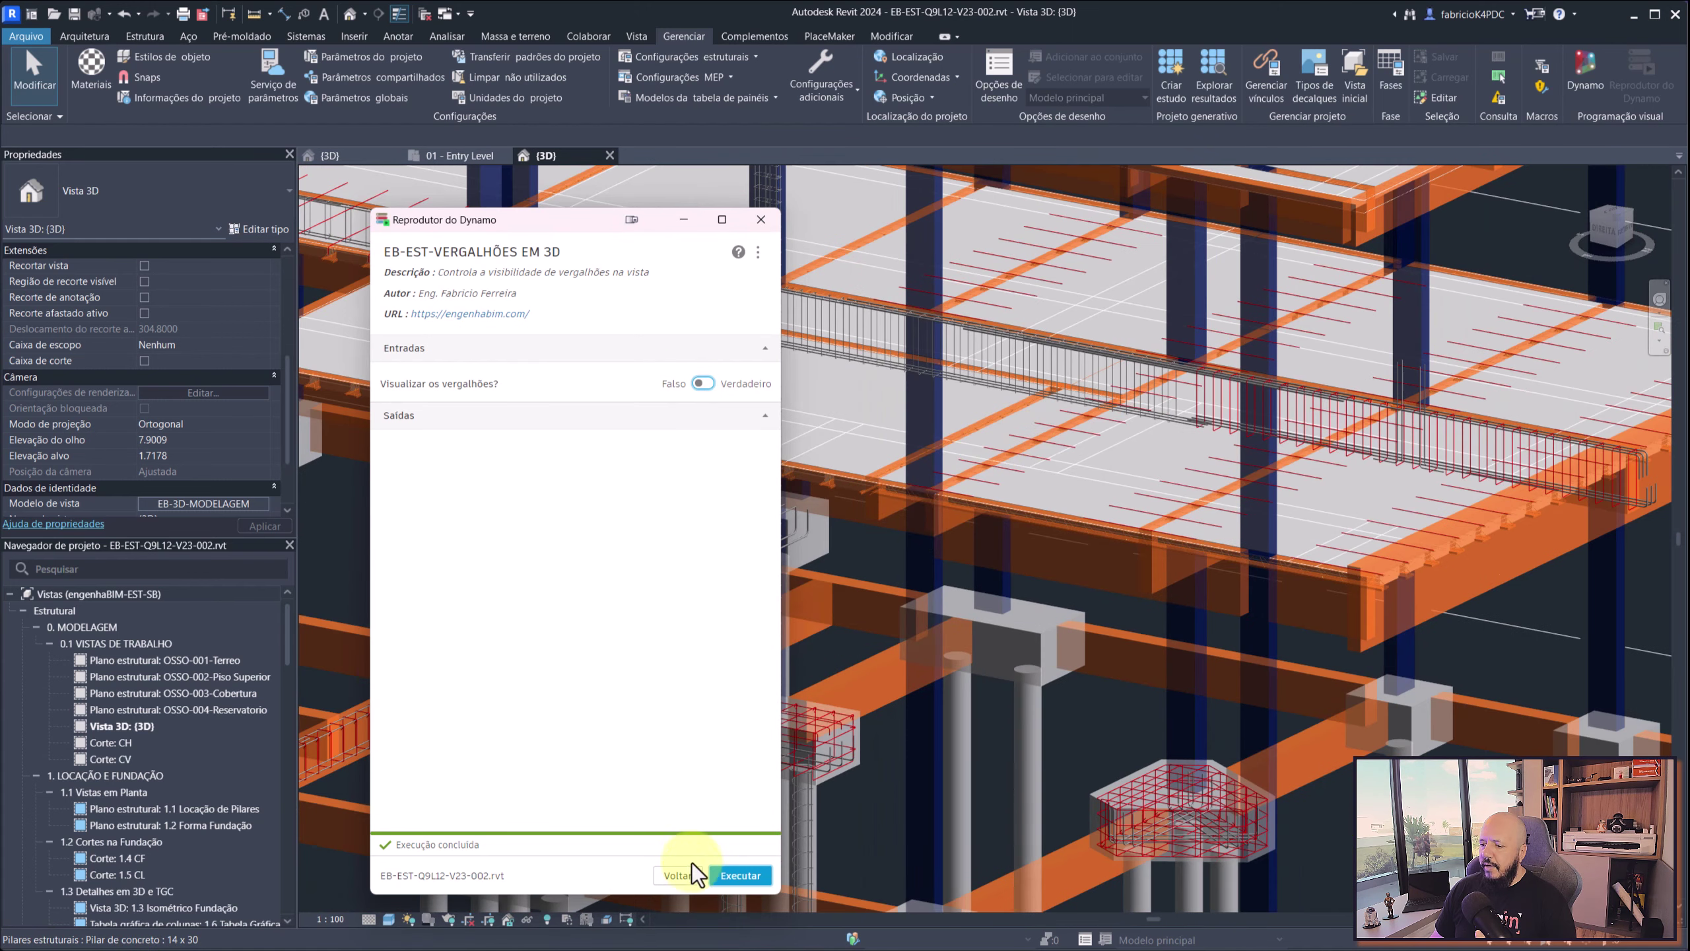
pyautogui.click(736, 875)
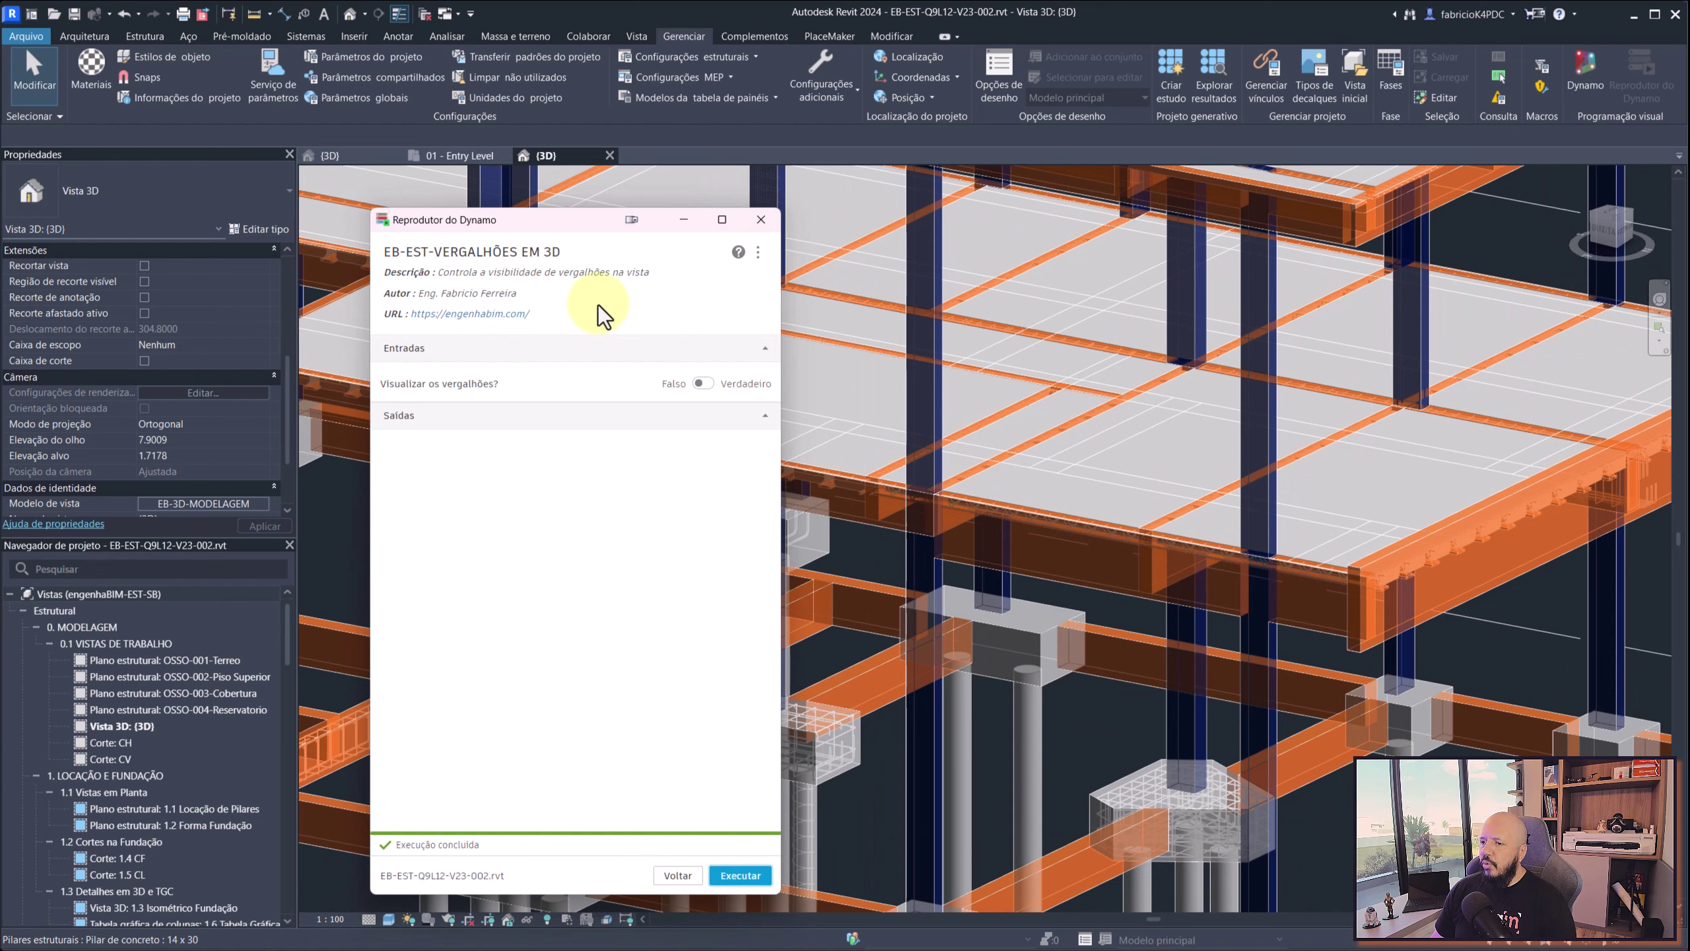
pyautogui.moveTo(577, 225)
pyautogui.mouseDown()
pyautogui.moveTo(1241, 193)
pyautogui.moveTo(1322, 212)
pyautogui.mouseUp()
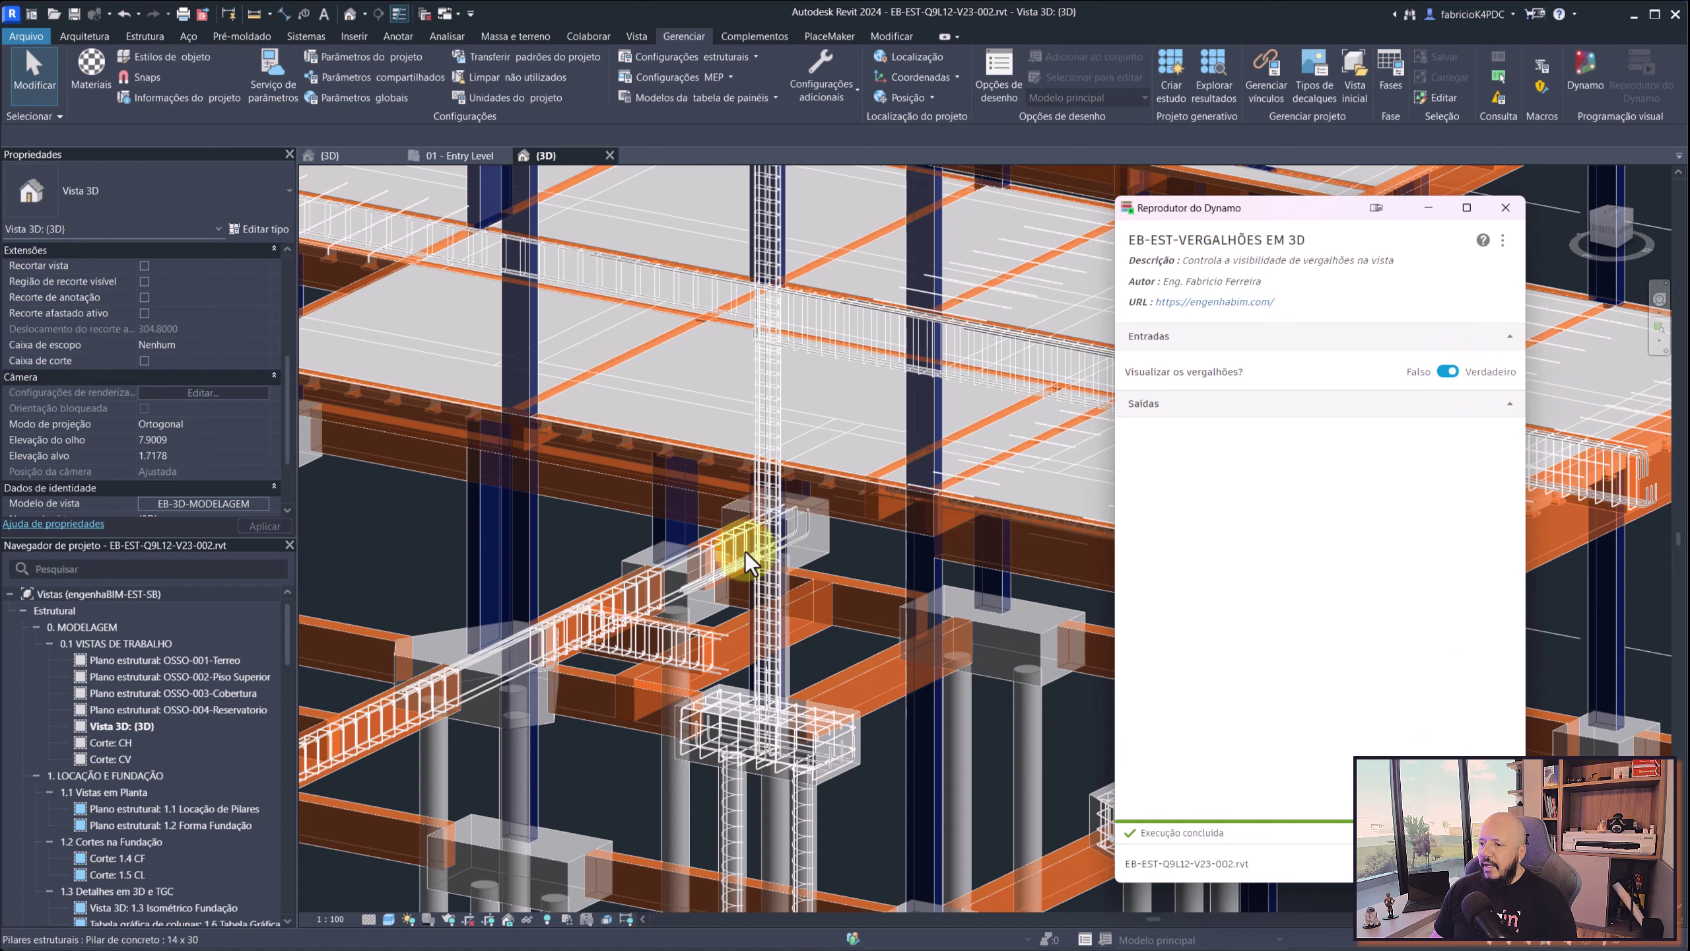
# Stop showing the rebars through the concrete and move the player window back to the centre
pyautogui.click(1447, 372)
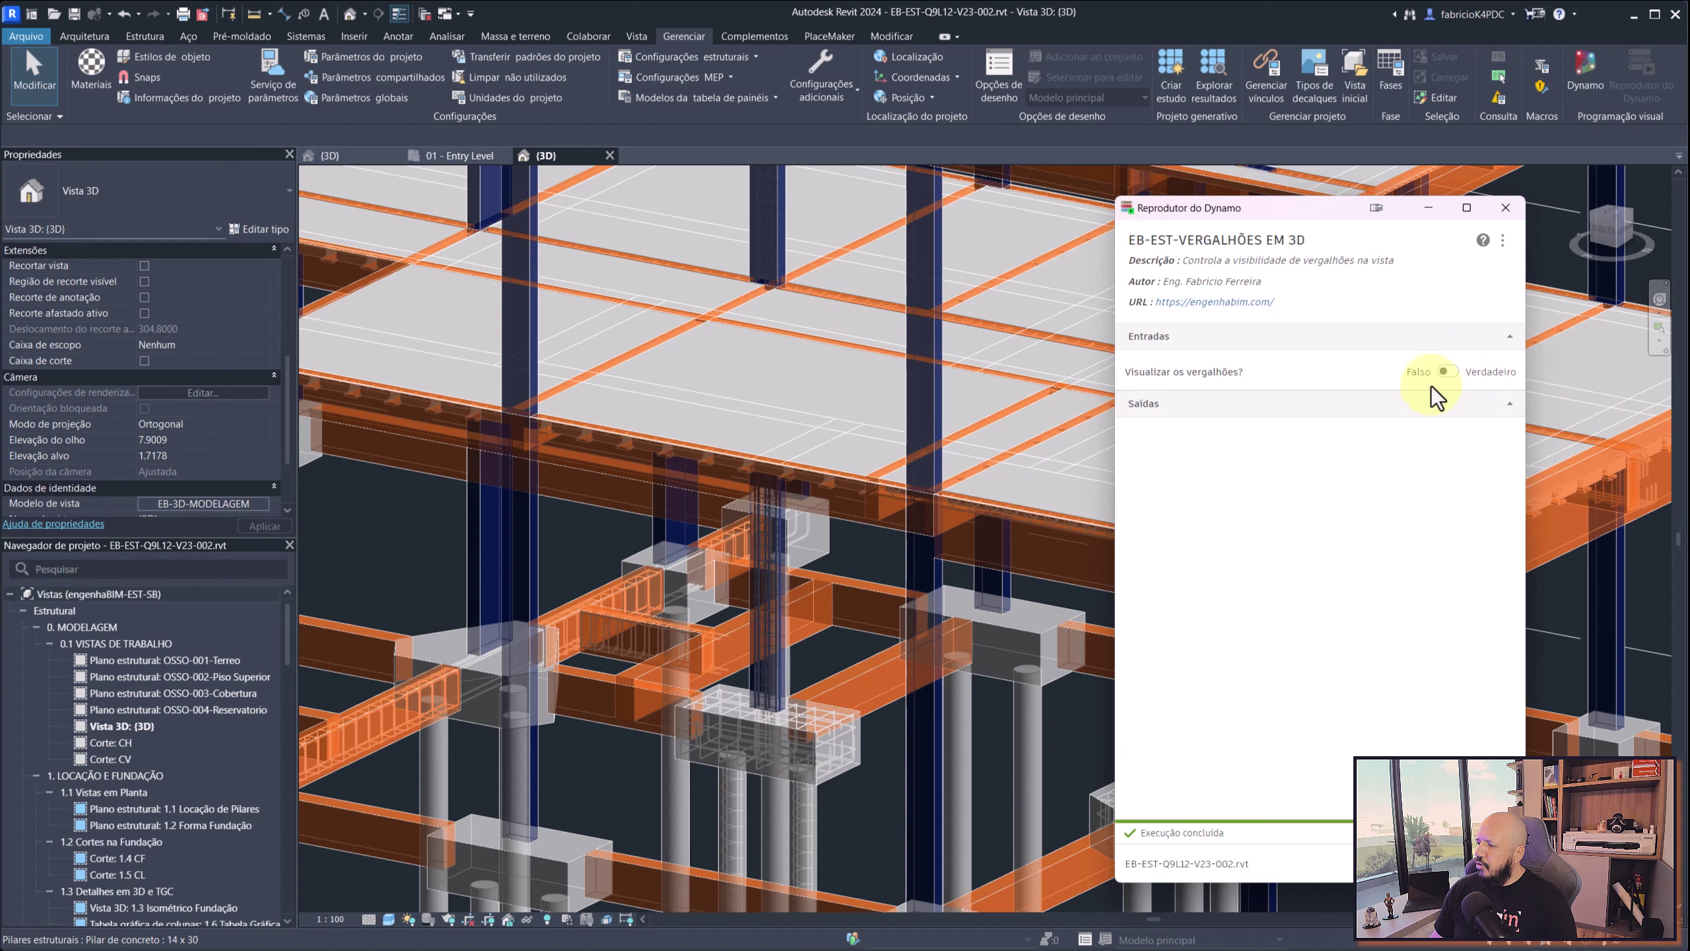
pyautogui.scroll(2, 655, 723)
pyautogui.scroll(2, 655, 724)
pyautogui.scroll(2, 874, 726)
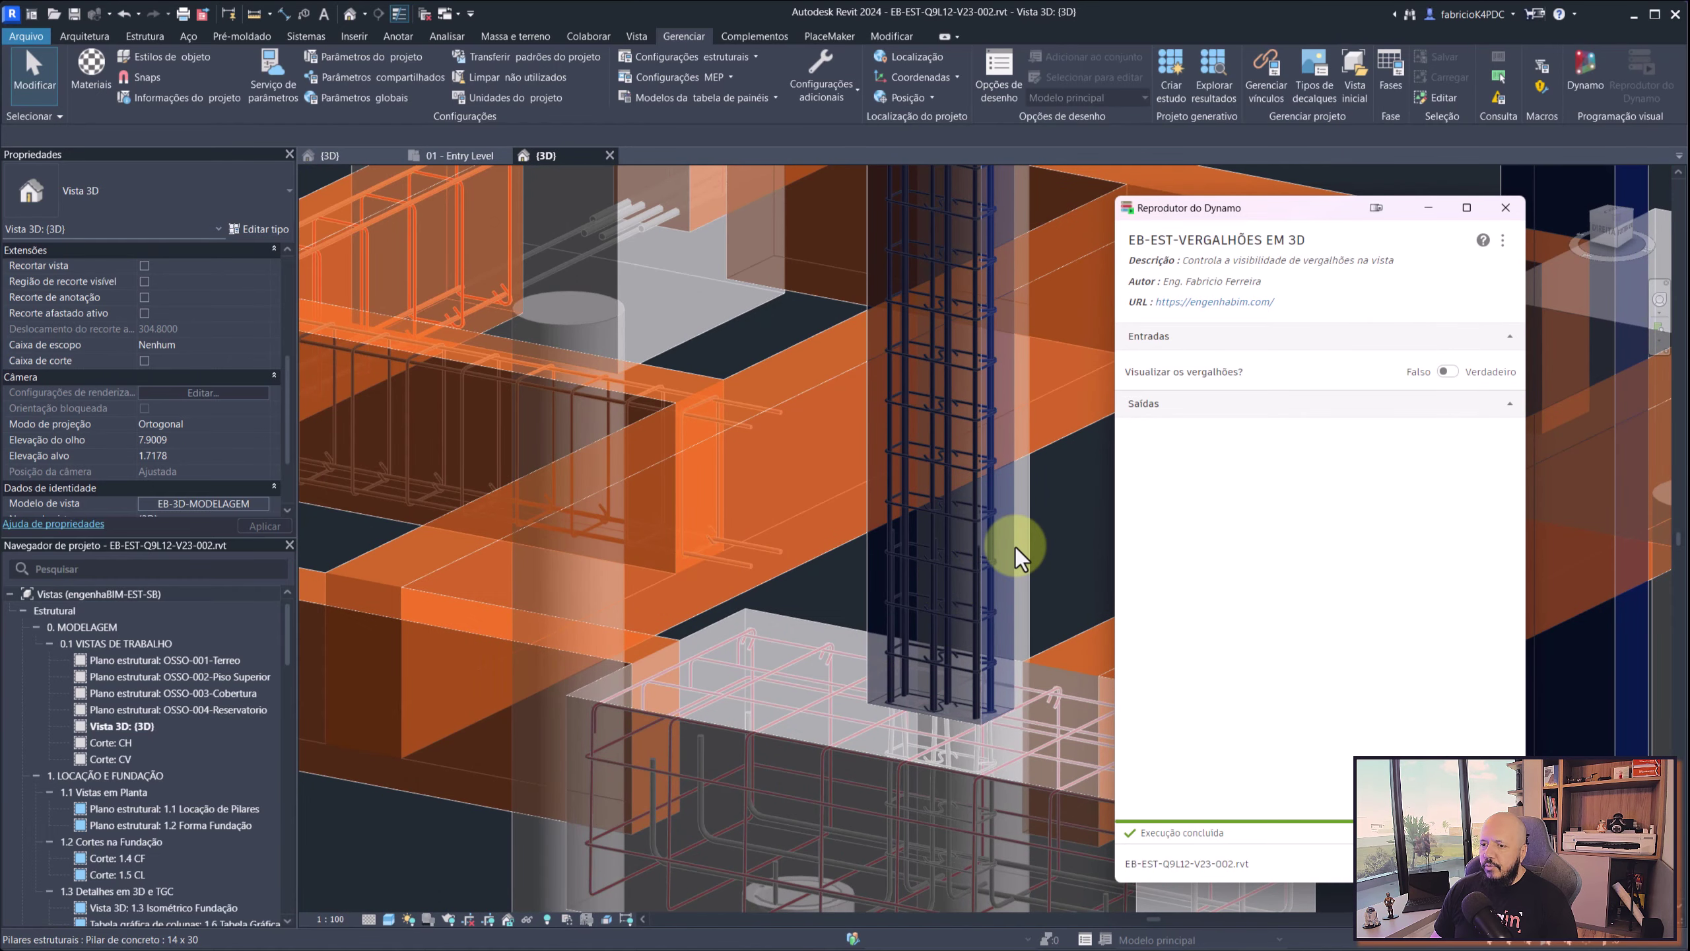
pyautogui.moveTo(1243, 232); pyautogui.dragTo(755, 221)
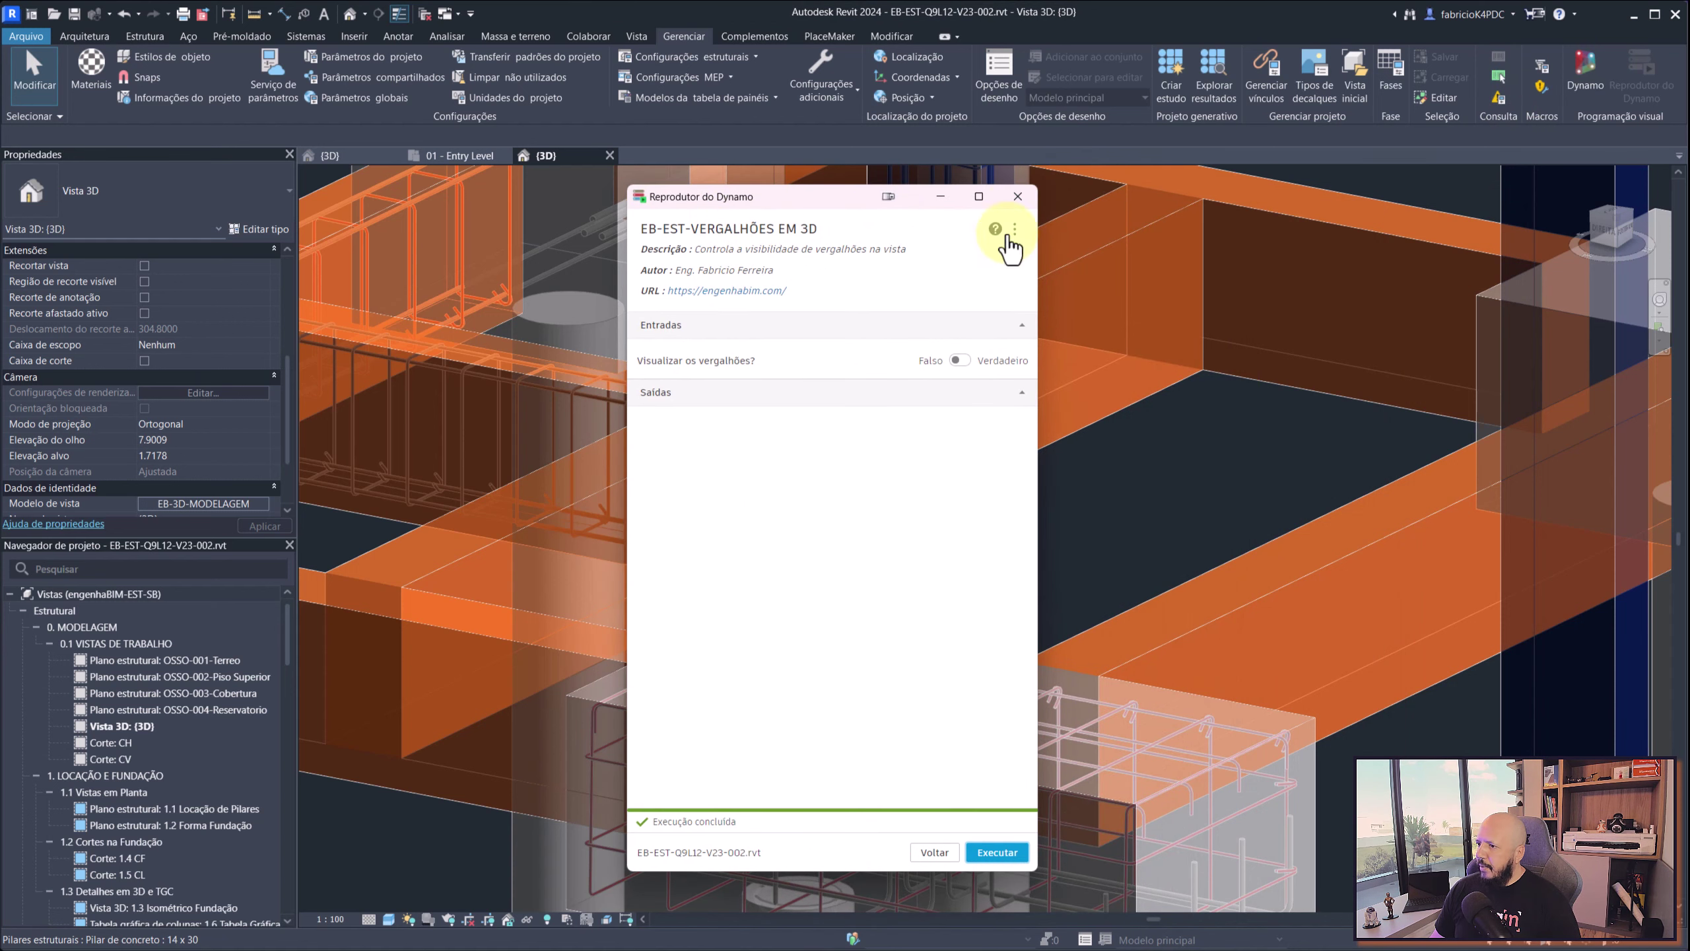
# Close the Dynamo Player window
pyautogui.click(1018, 196)
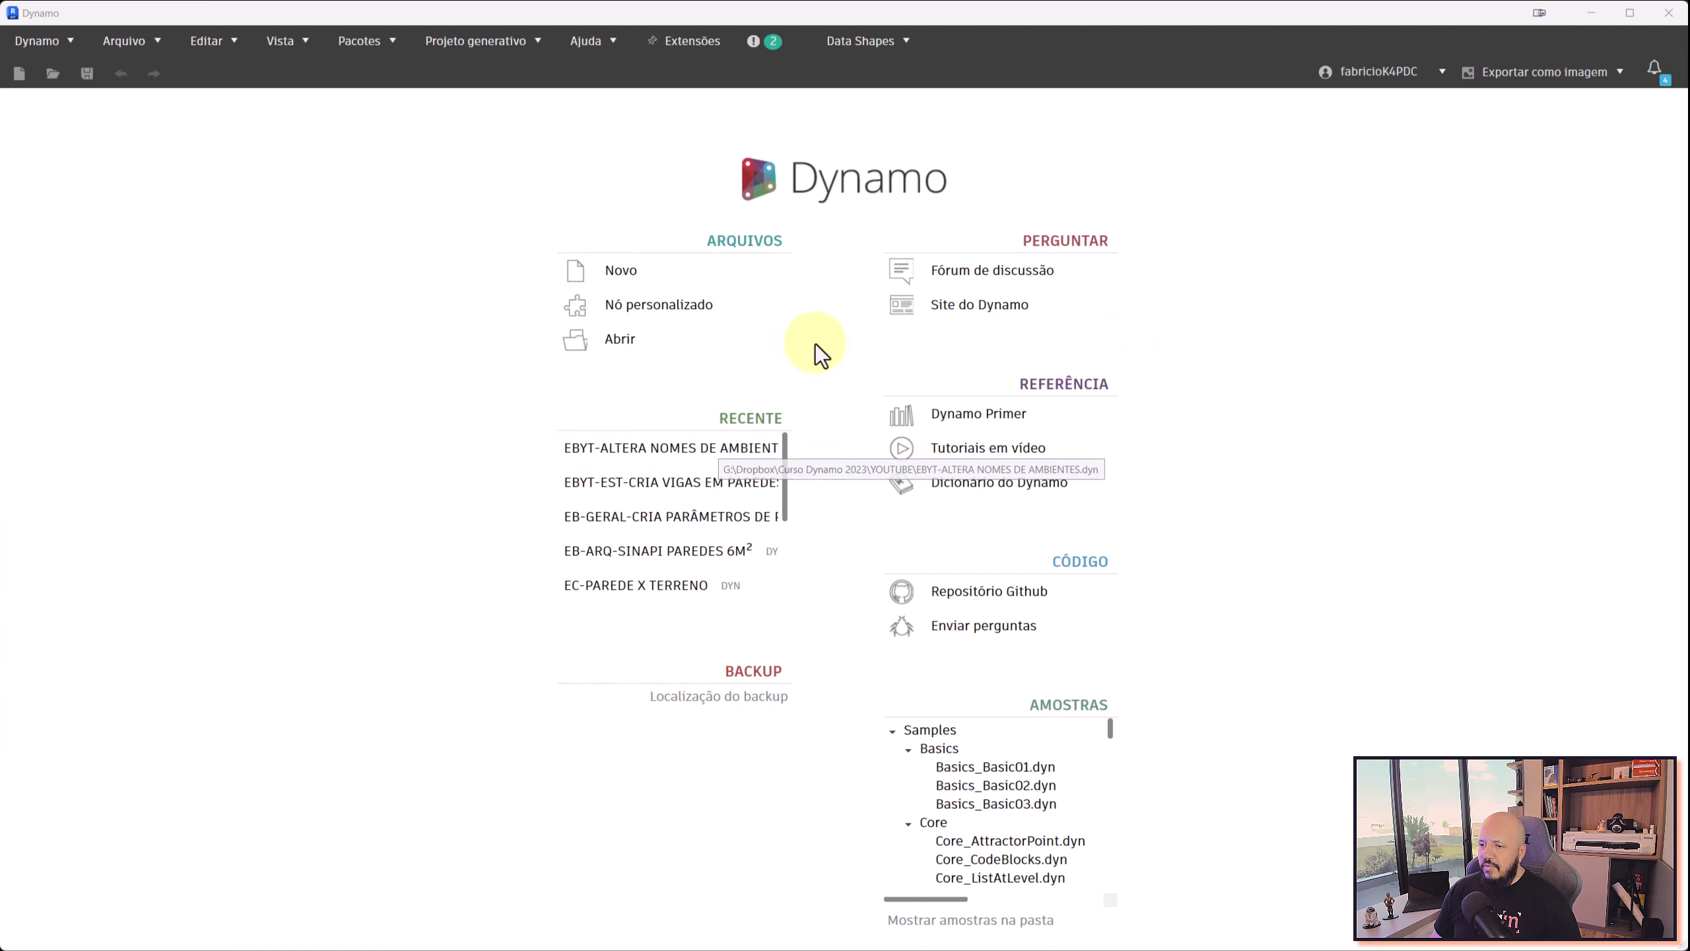
# Start a new blank Dynamo workspace and expand the BIM4Struc add-on in the Library
pyautogui.click(645, 283)
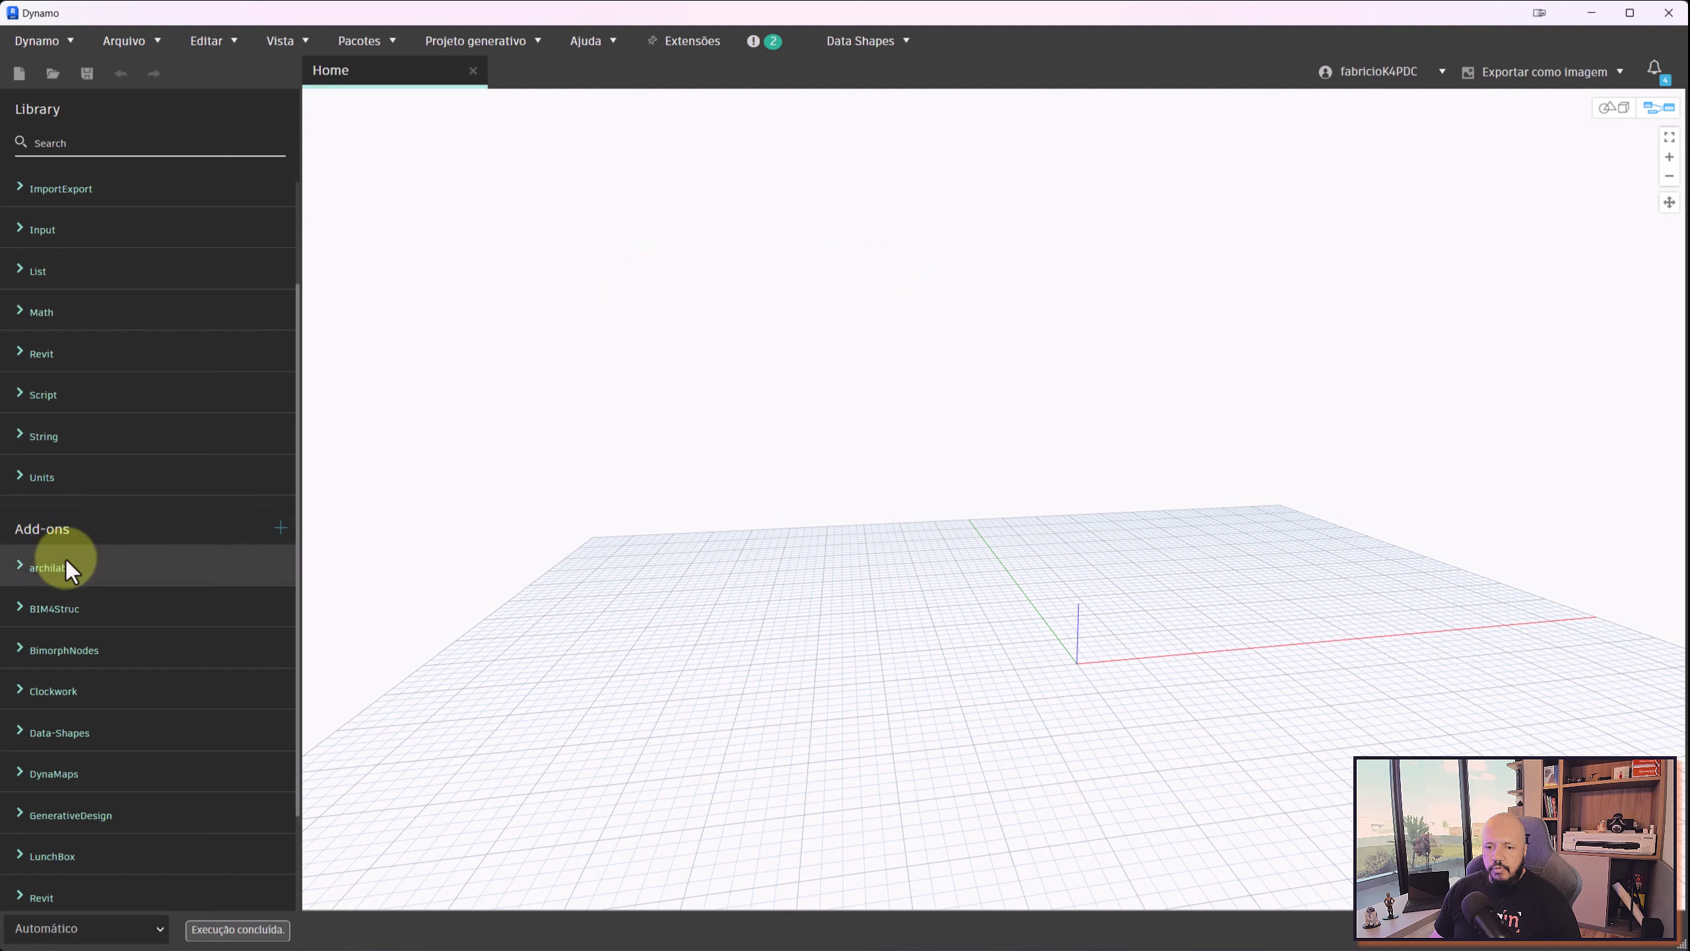
pyautogui.scroll(-2, 164, 557)
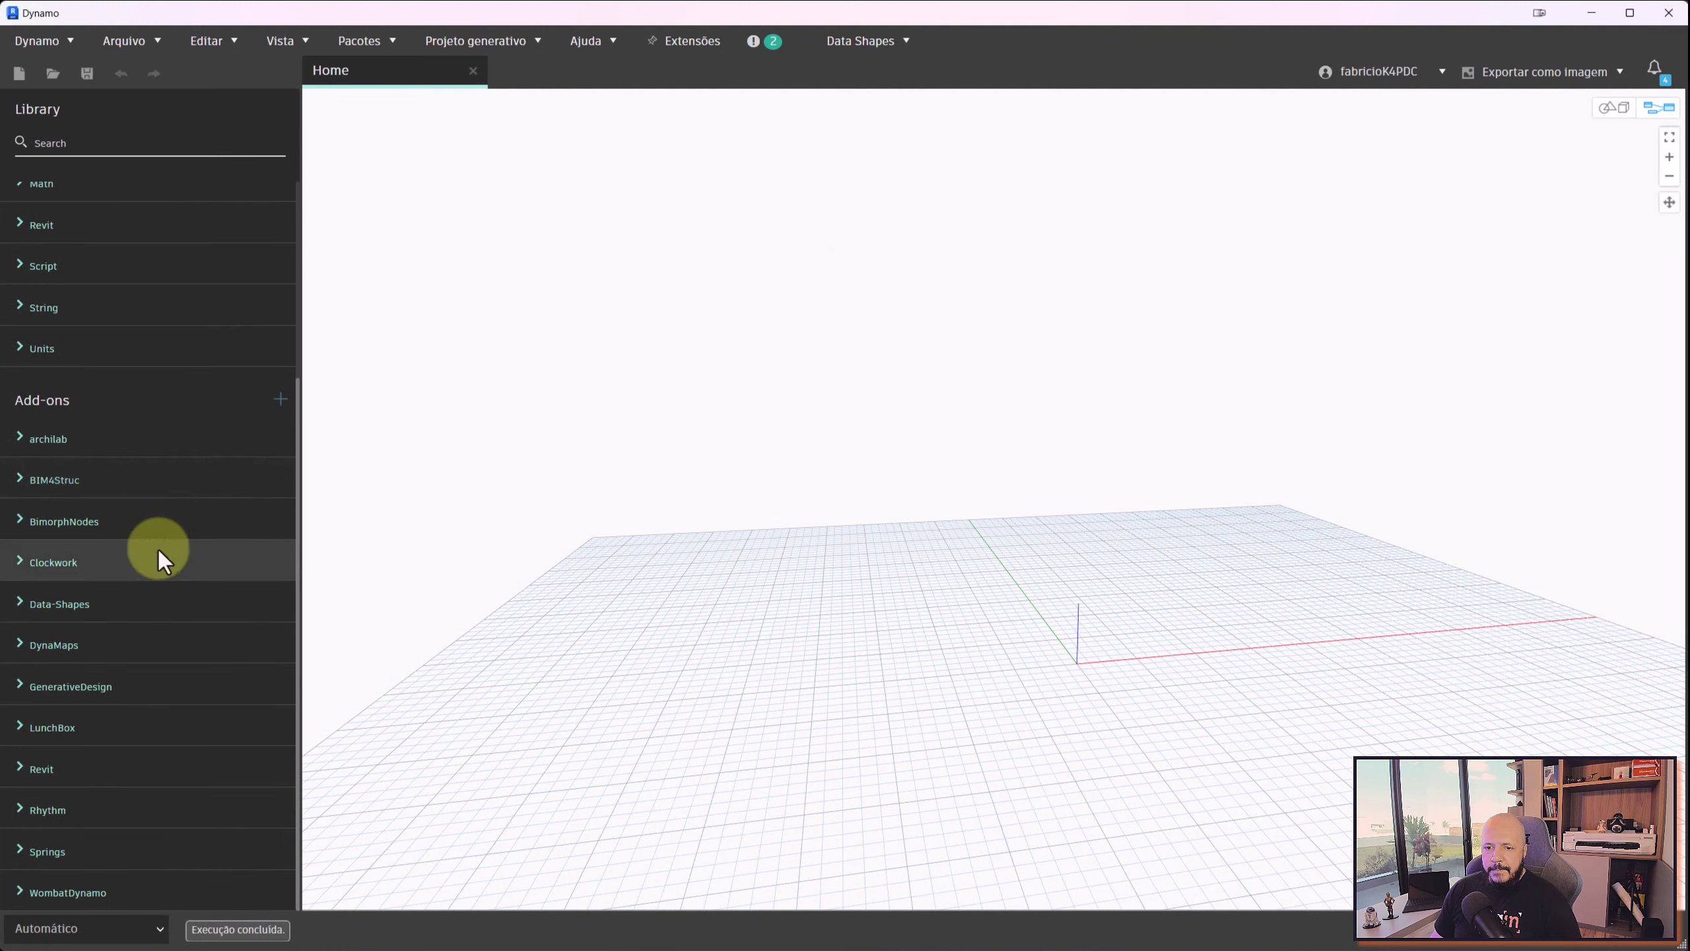
pyautogui.click(19, 479)
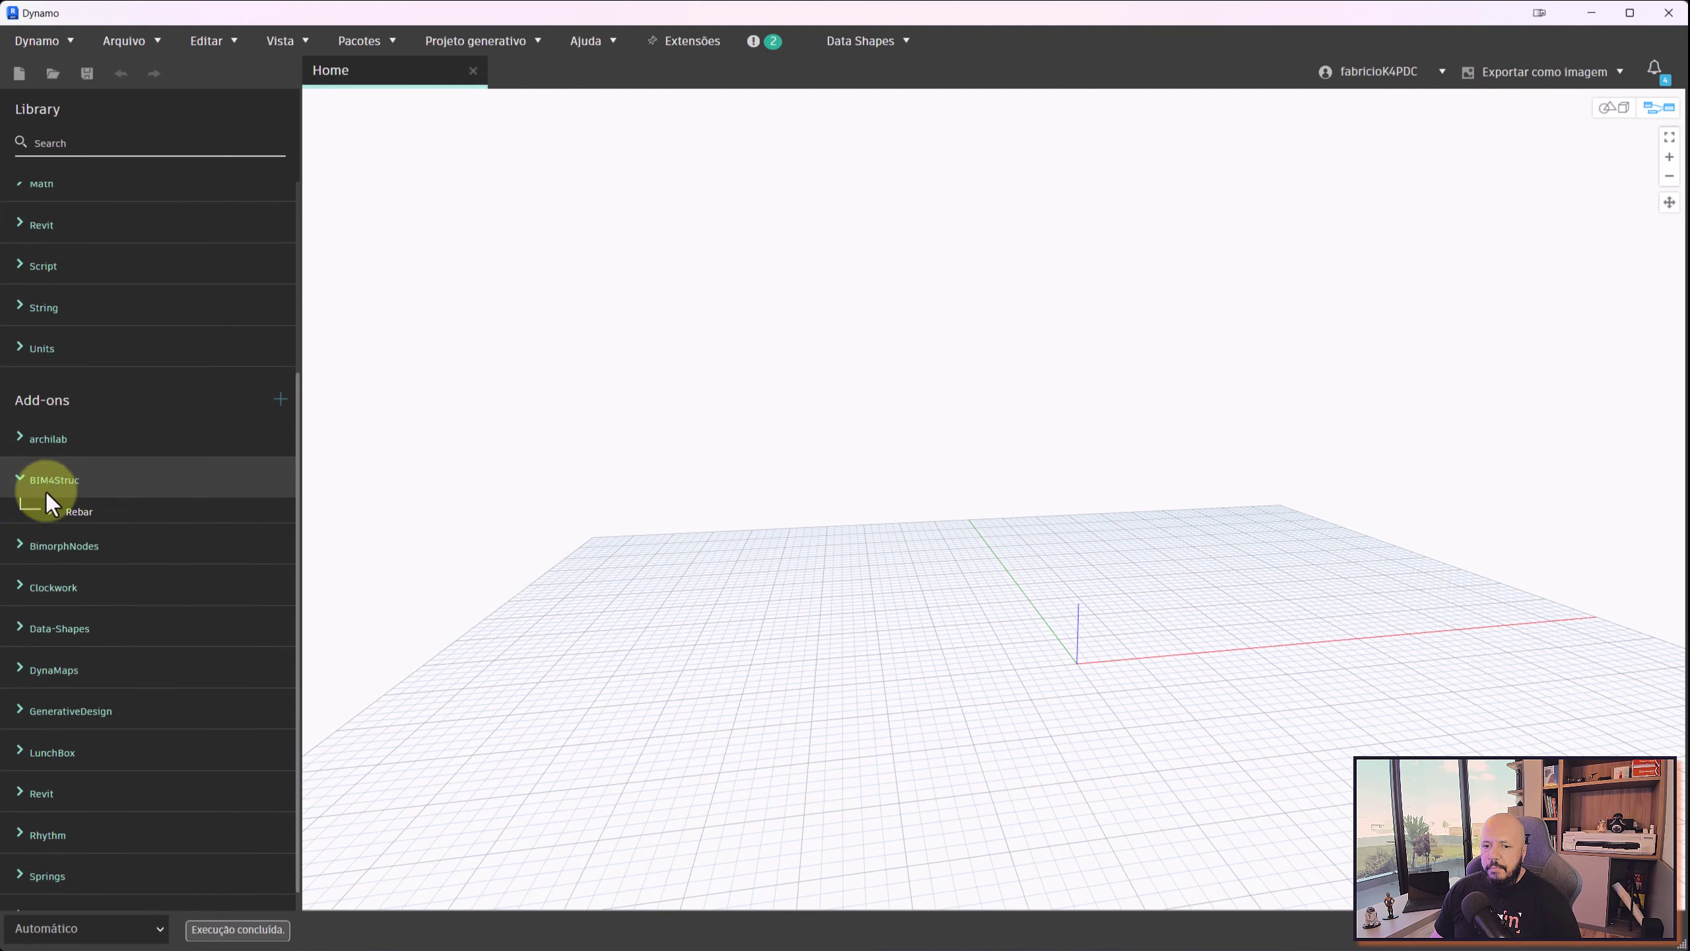
# Search the online package manager for 'bim4struc'
pyautogui.scroll(4, 55, 508)
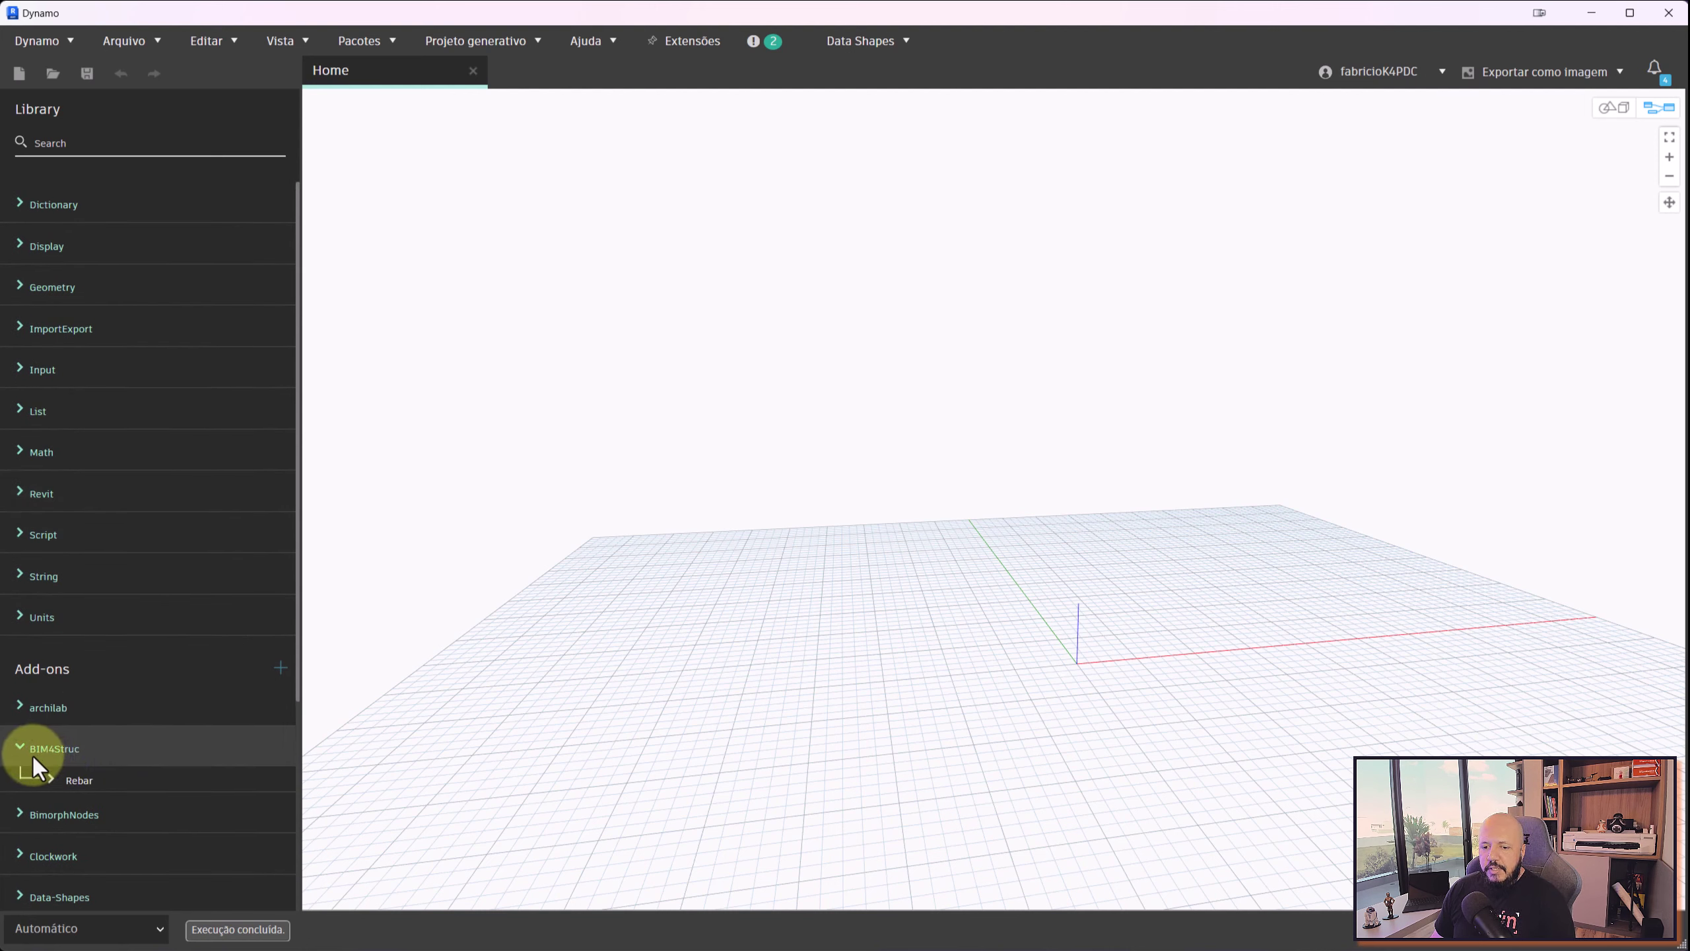
pyautogui.click(393, 45)
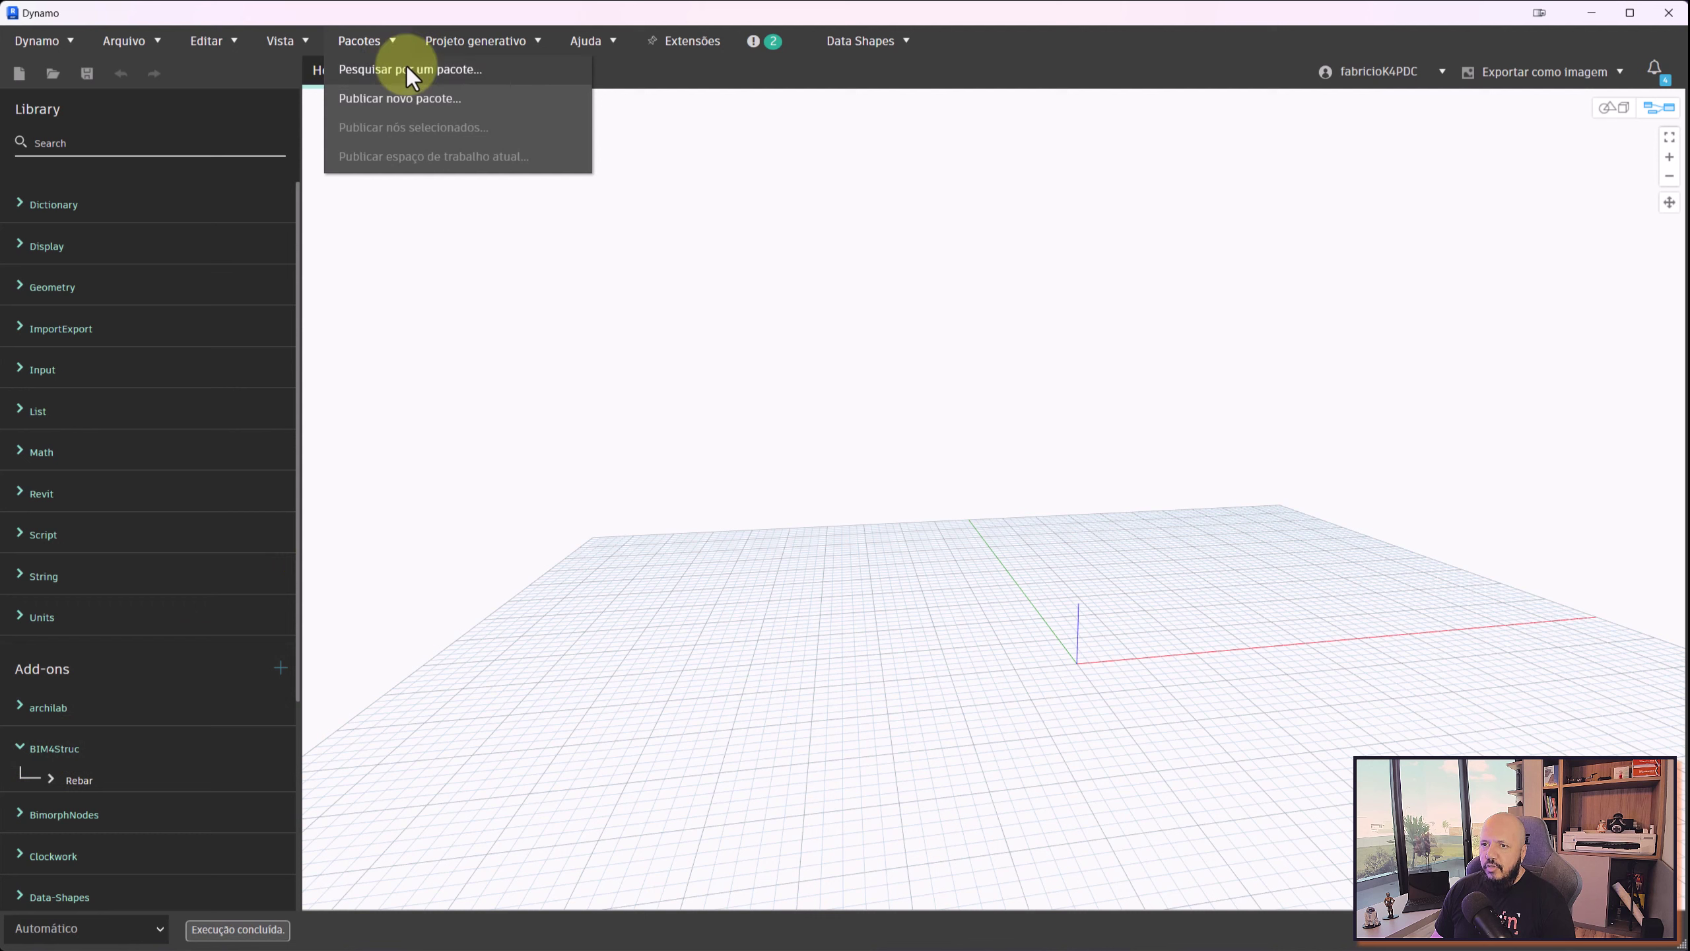
pyautogui.click(407, 69)
pyautogui.moveTo(758, 291); pyautogui.dragTo(804, 256)
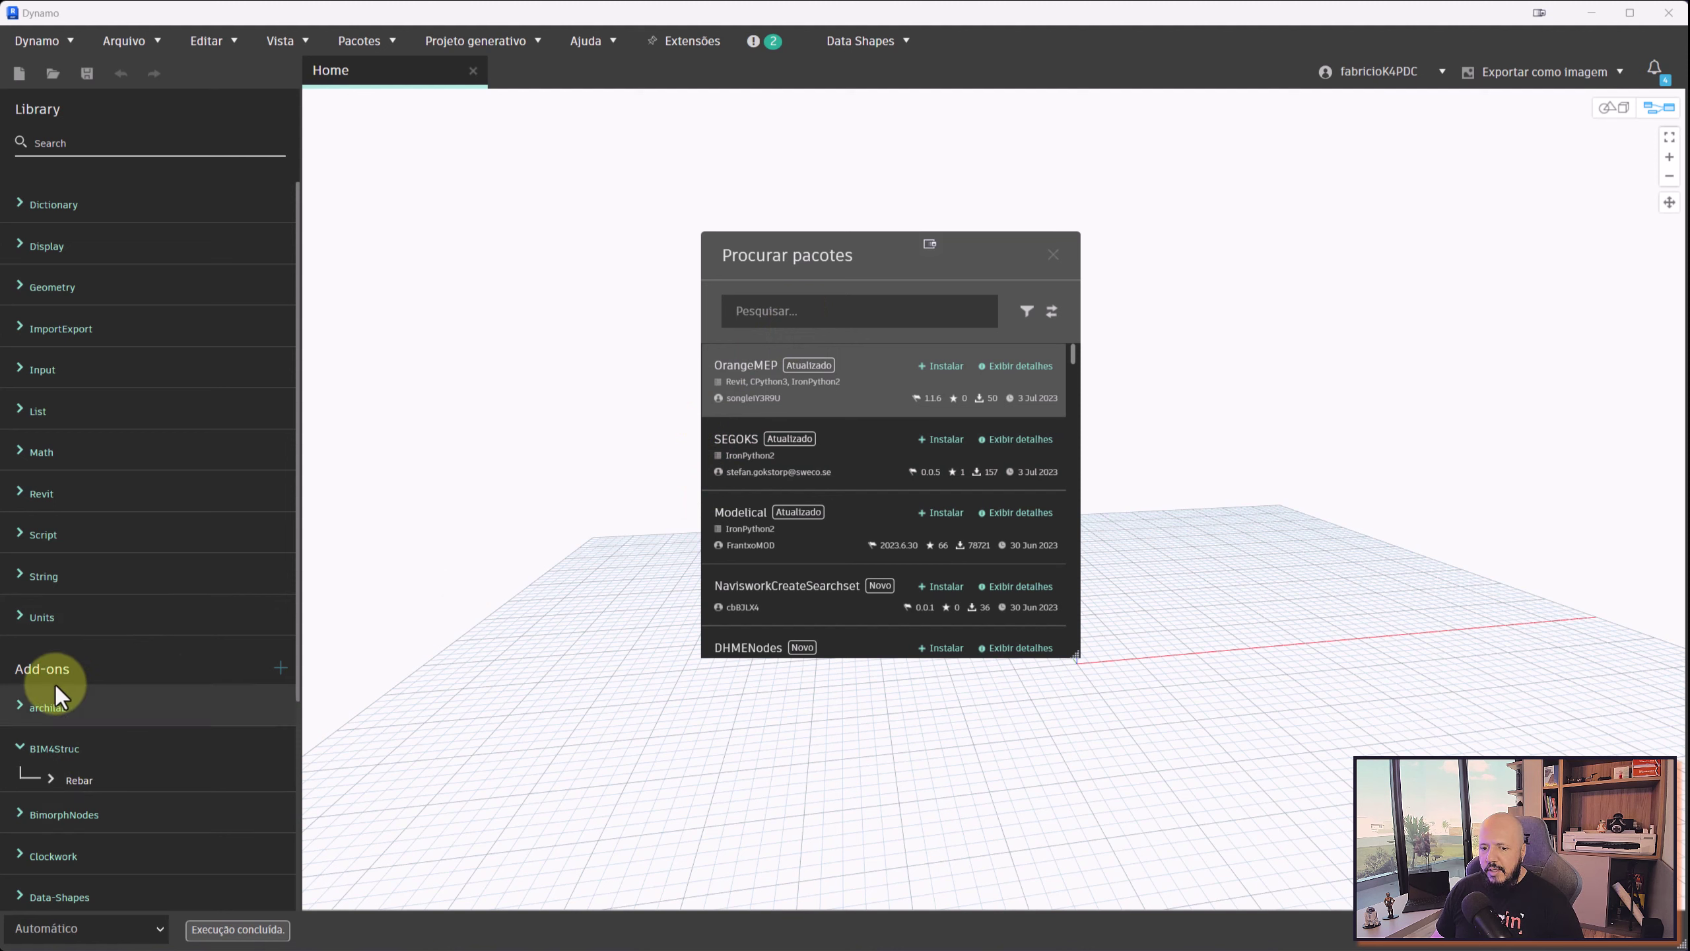
pyautogui.write('bim')
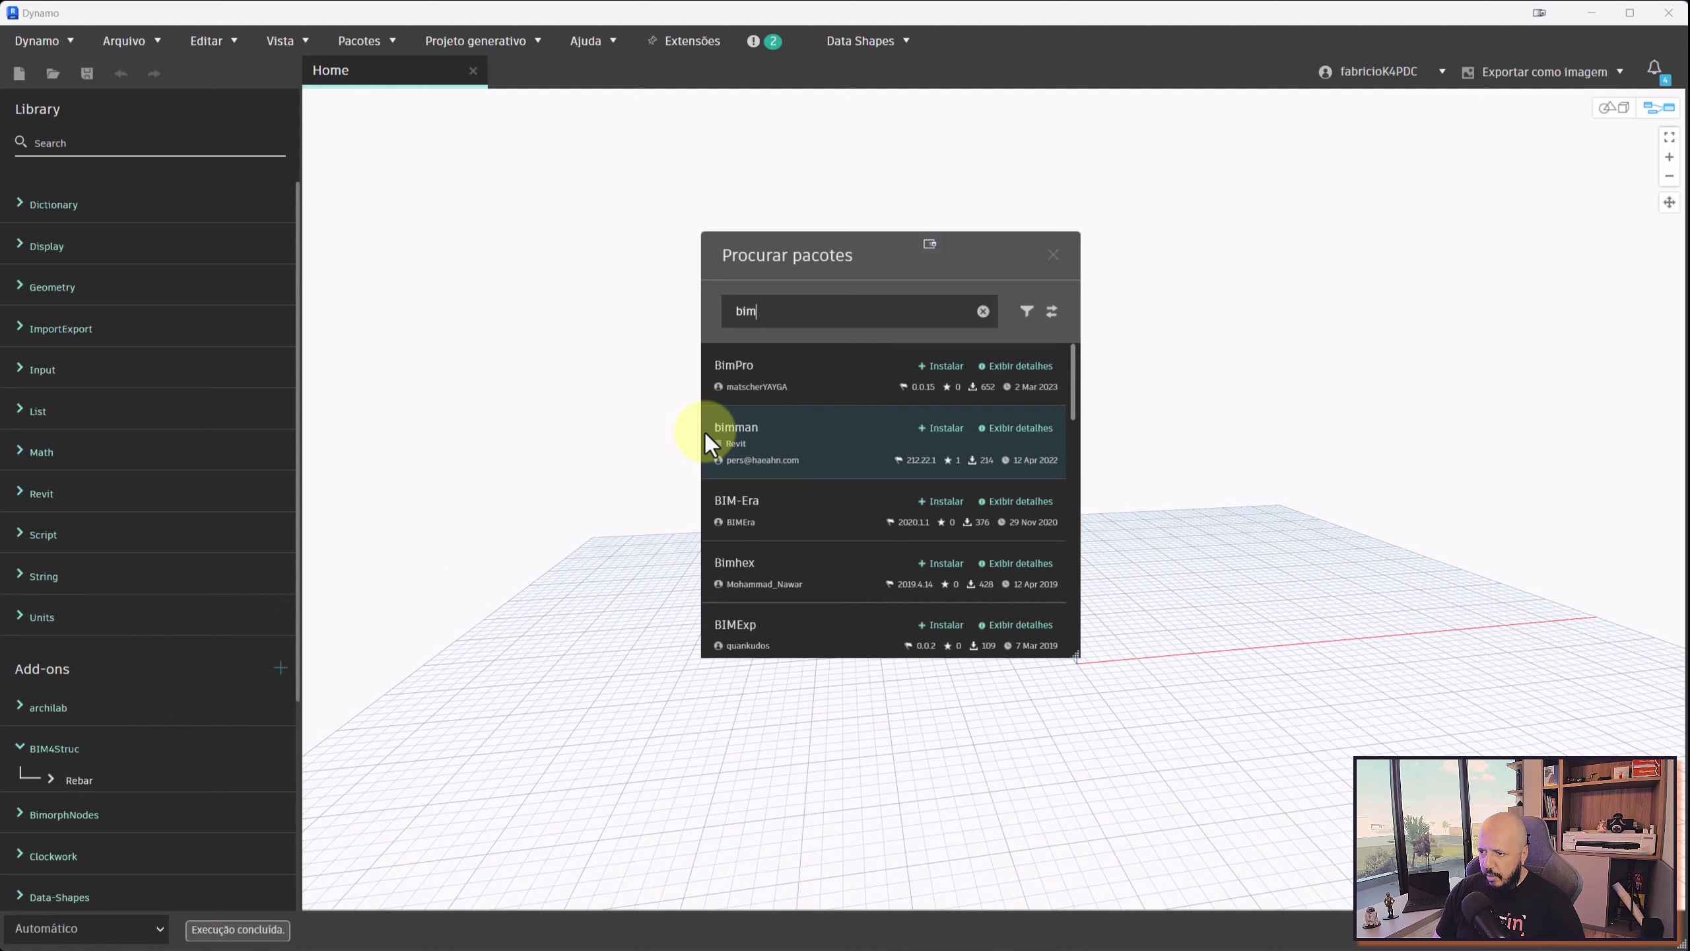
pyautogui.write('4str')
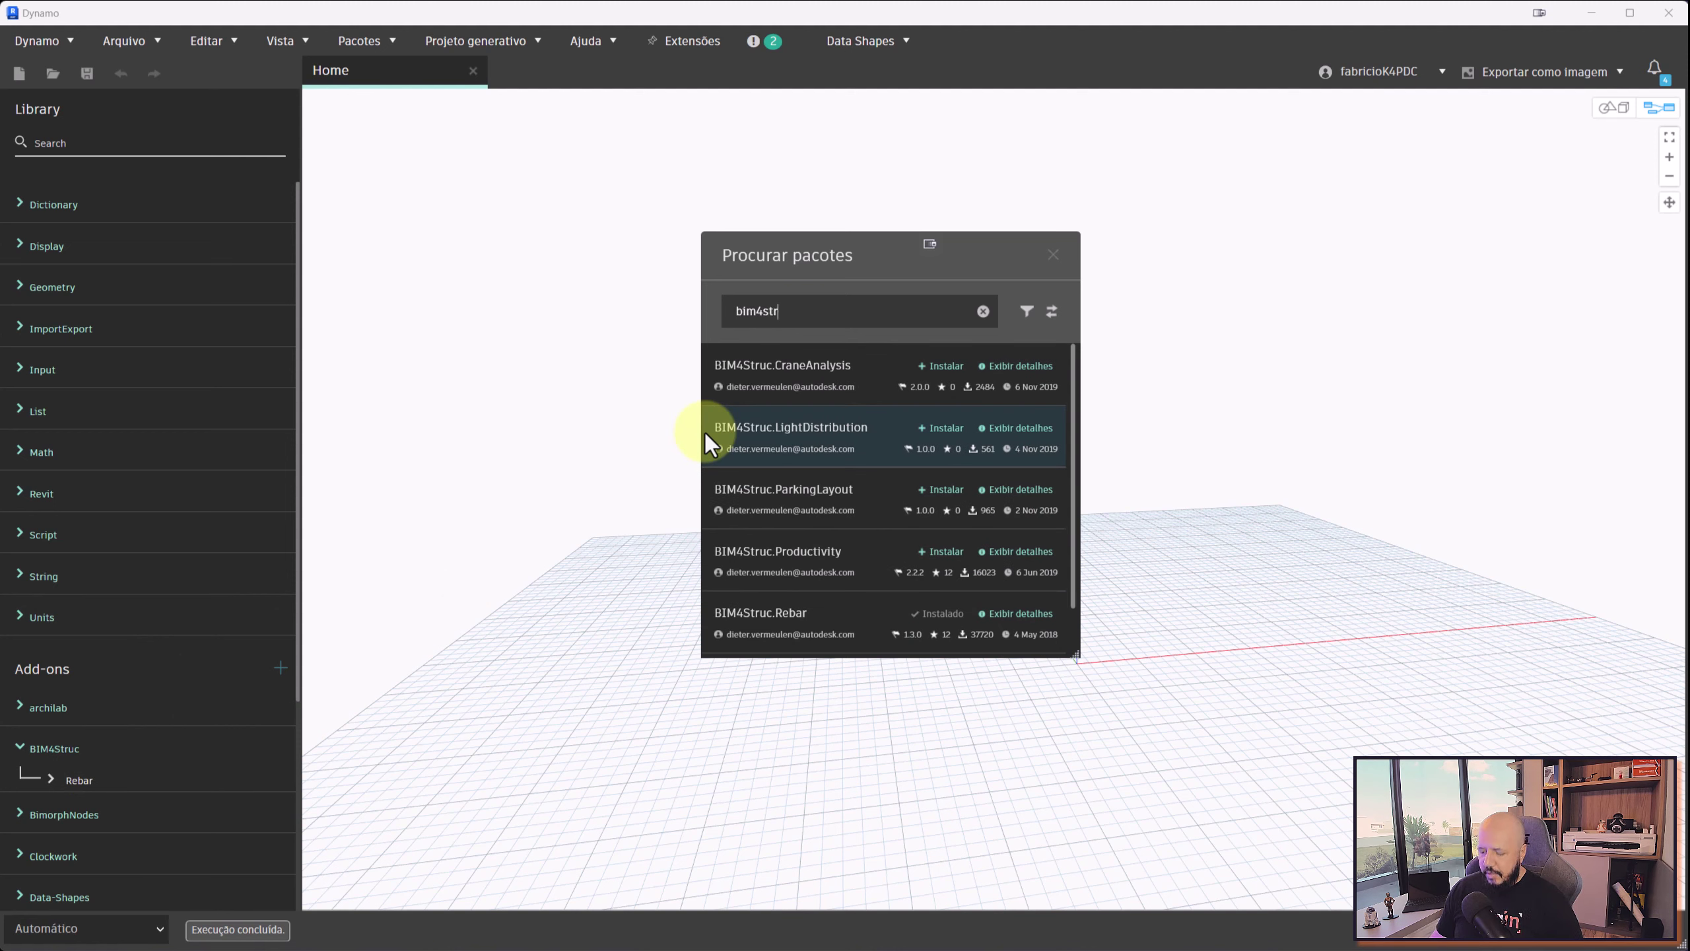
pyautogui.write('uc')
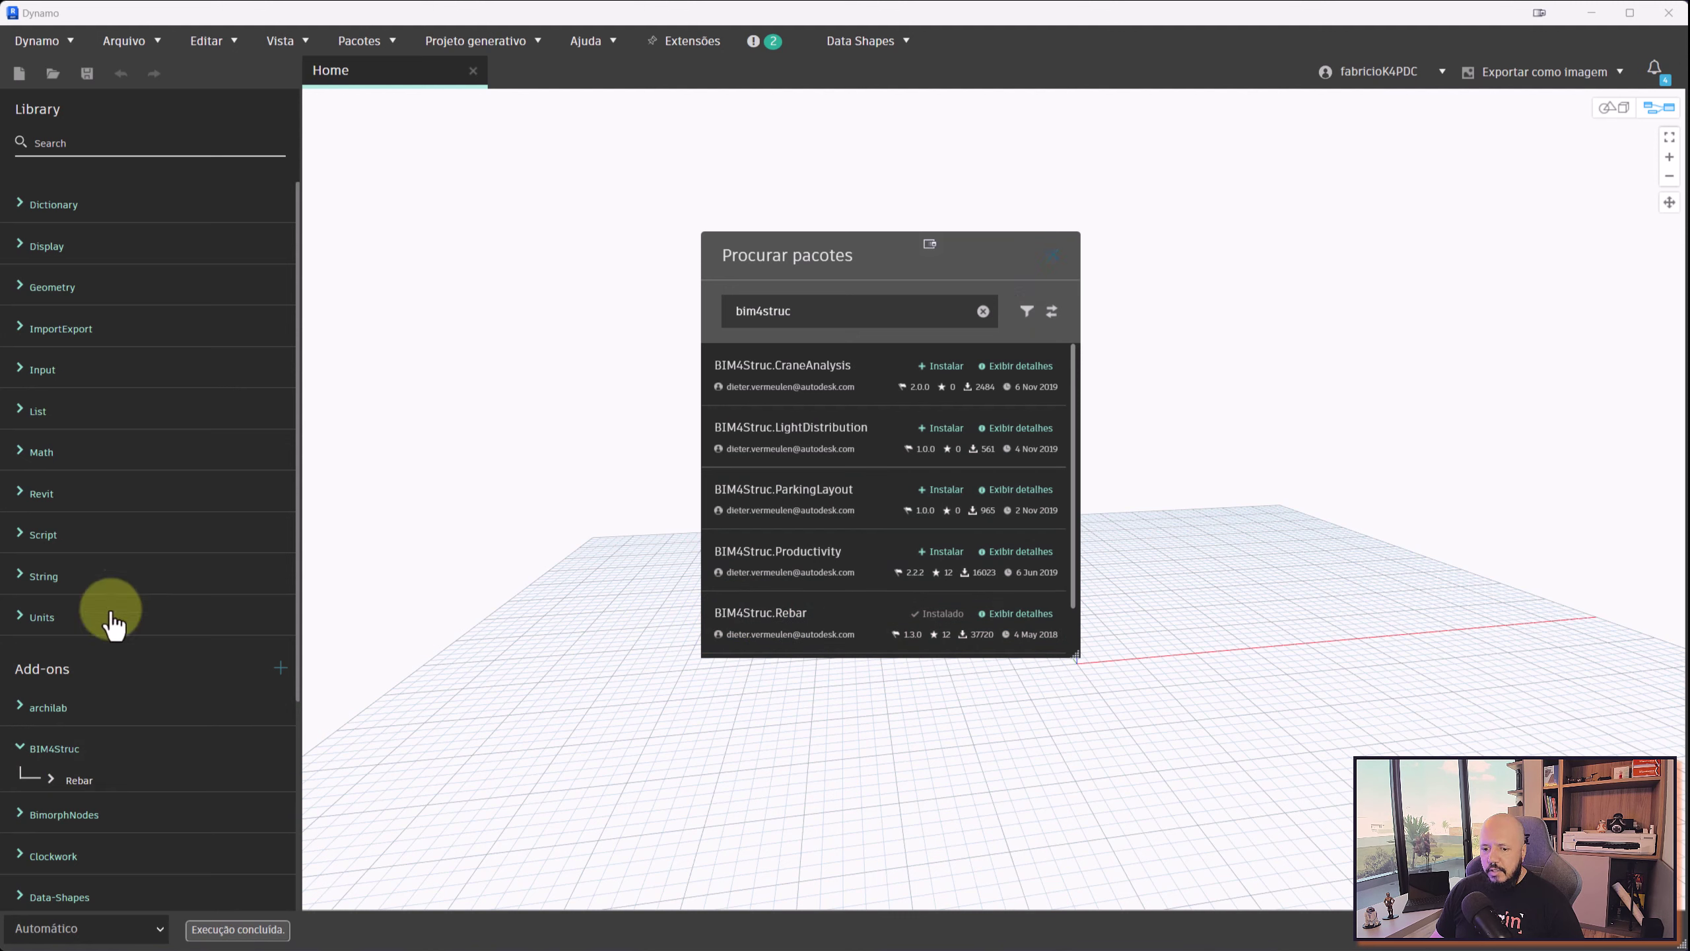
# Add BIM4Struc's Modify > Rebar > SetUnobscuredInView node and move it higher on the canvas
pyautogui.click(55, 779)
pyautogui.scroll(-3, 230, 660)
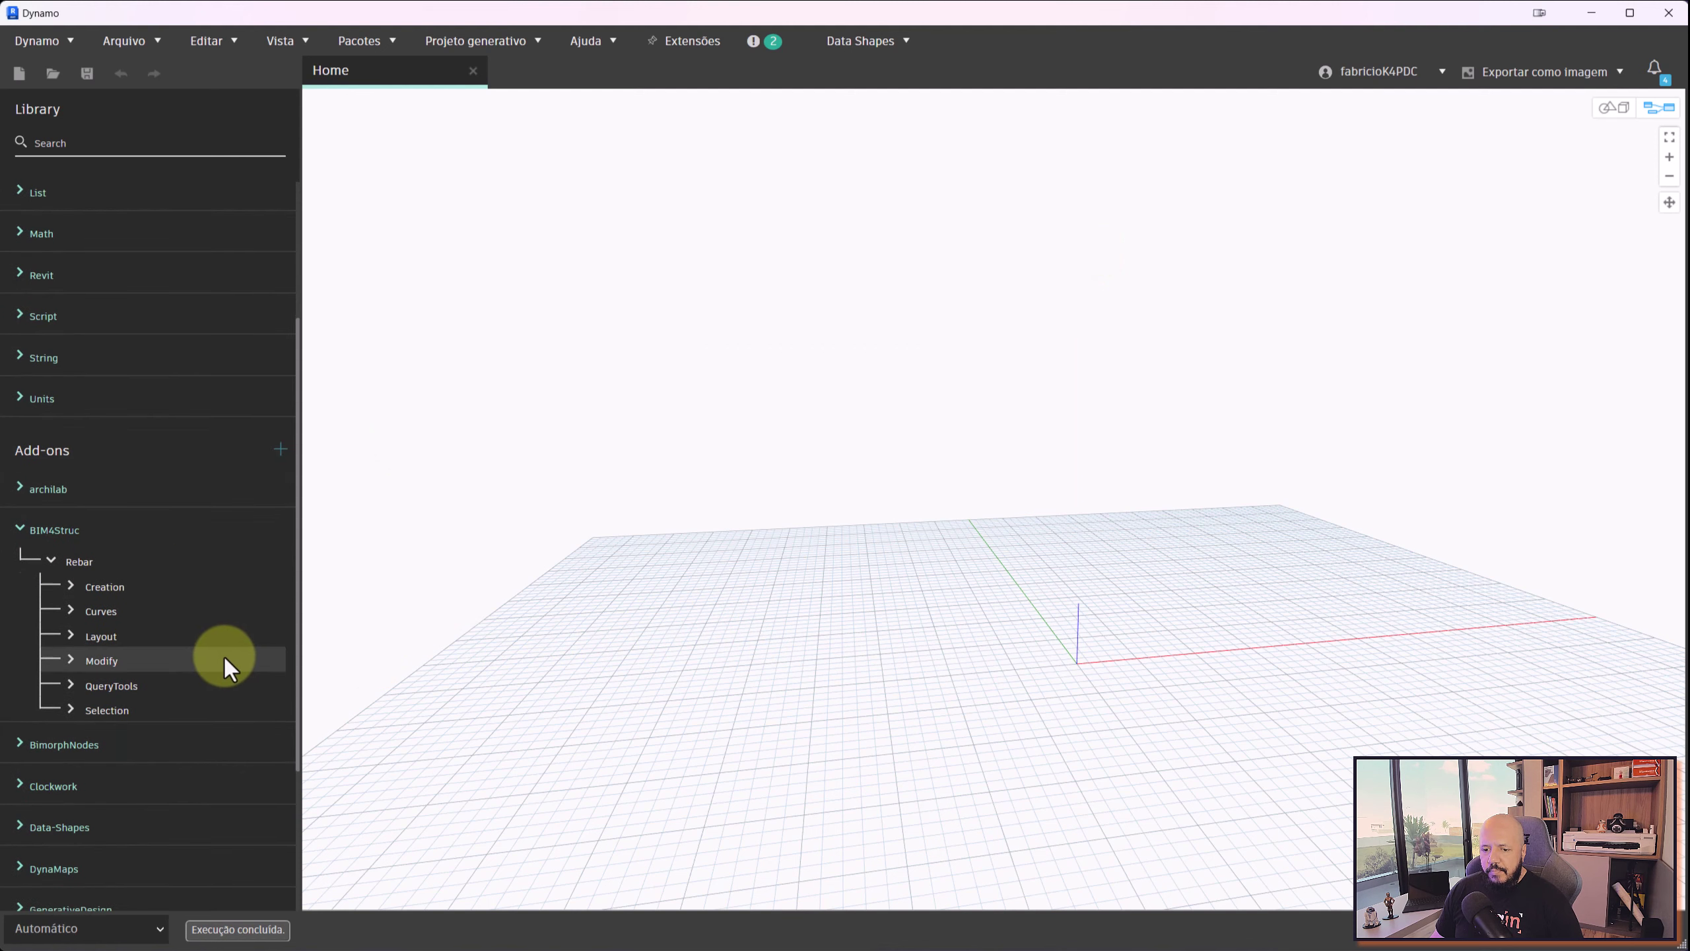
pyautogui.click(75, 657)
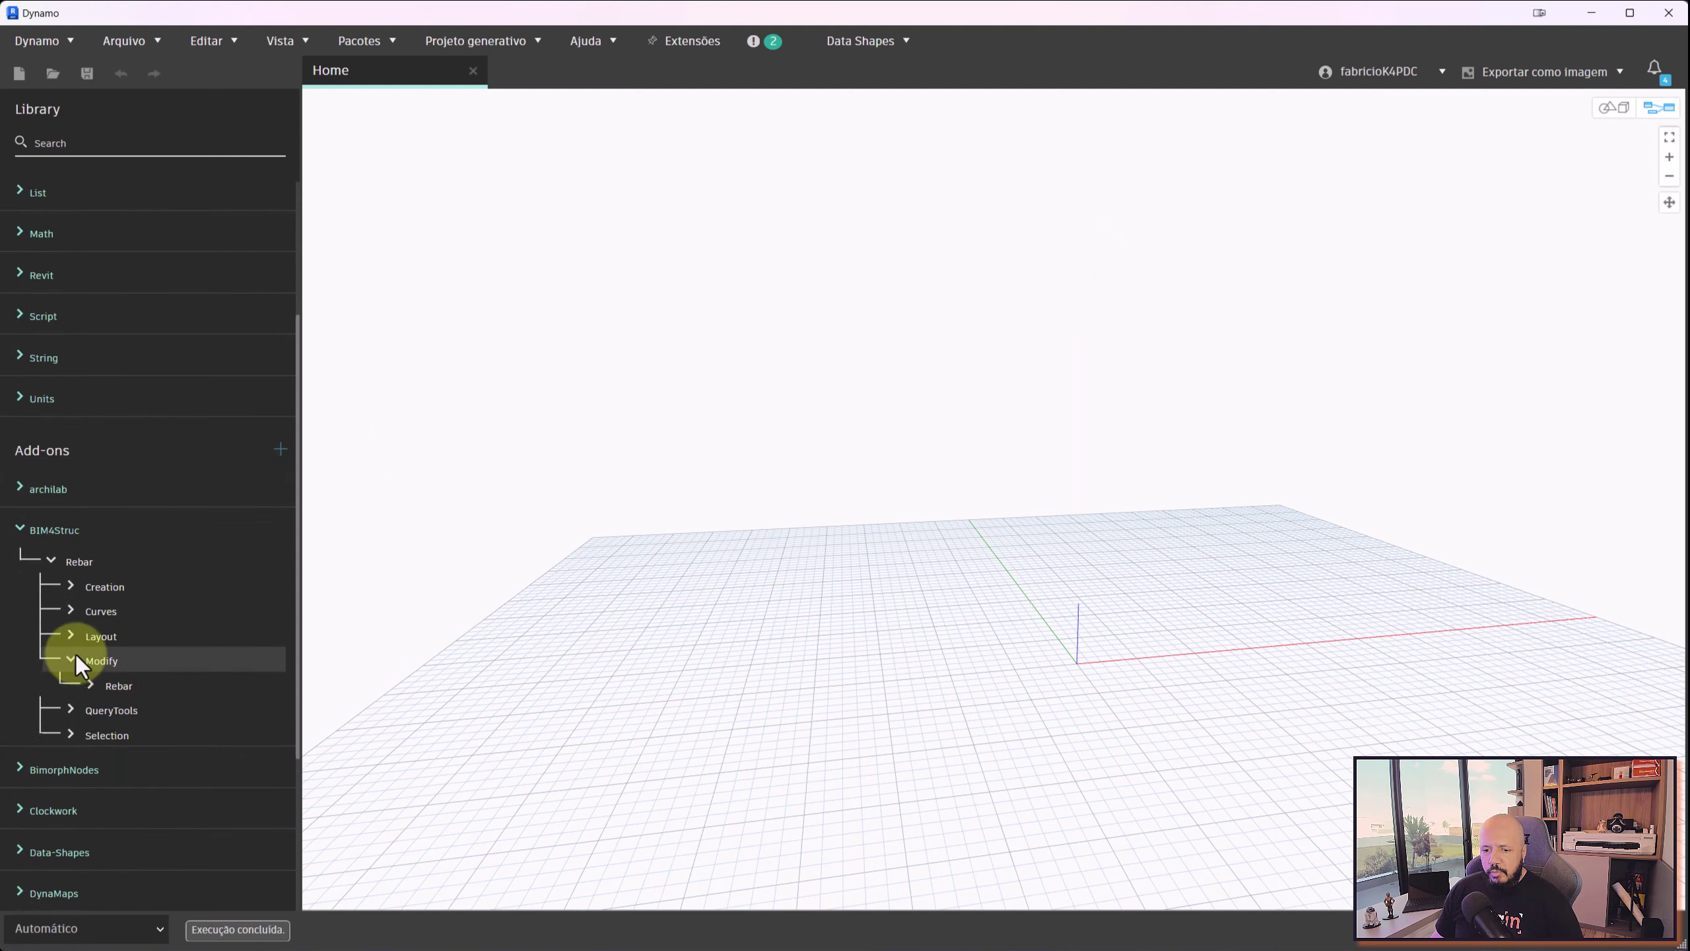
pyautogui.click(90, 686)
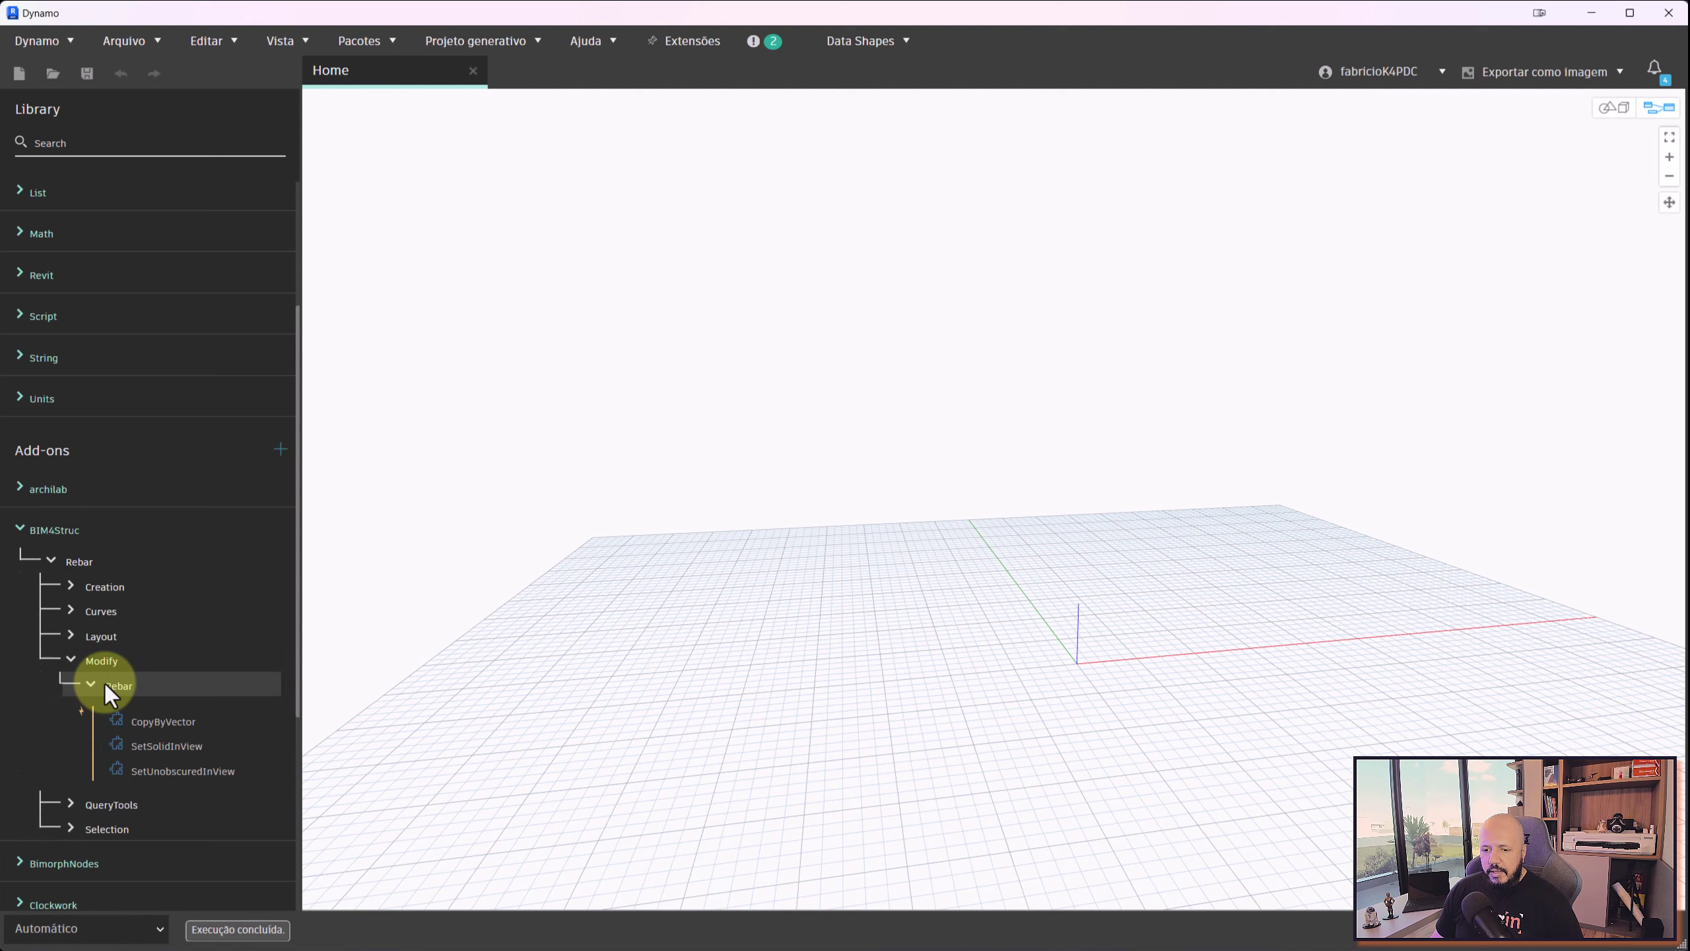
pyautogui.click(174, 769)
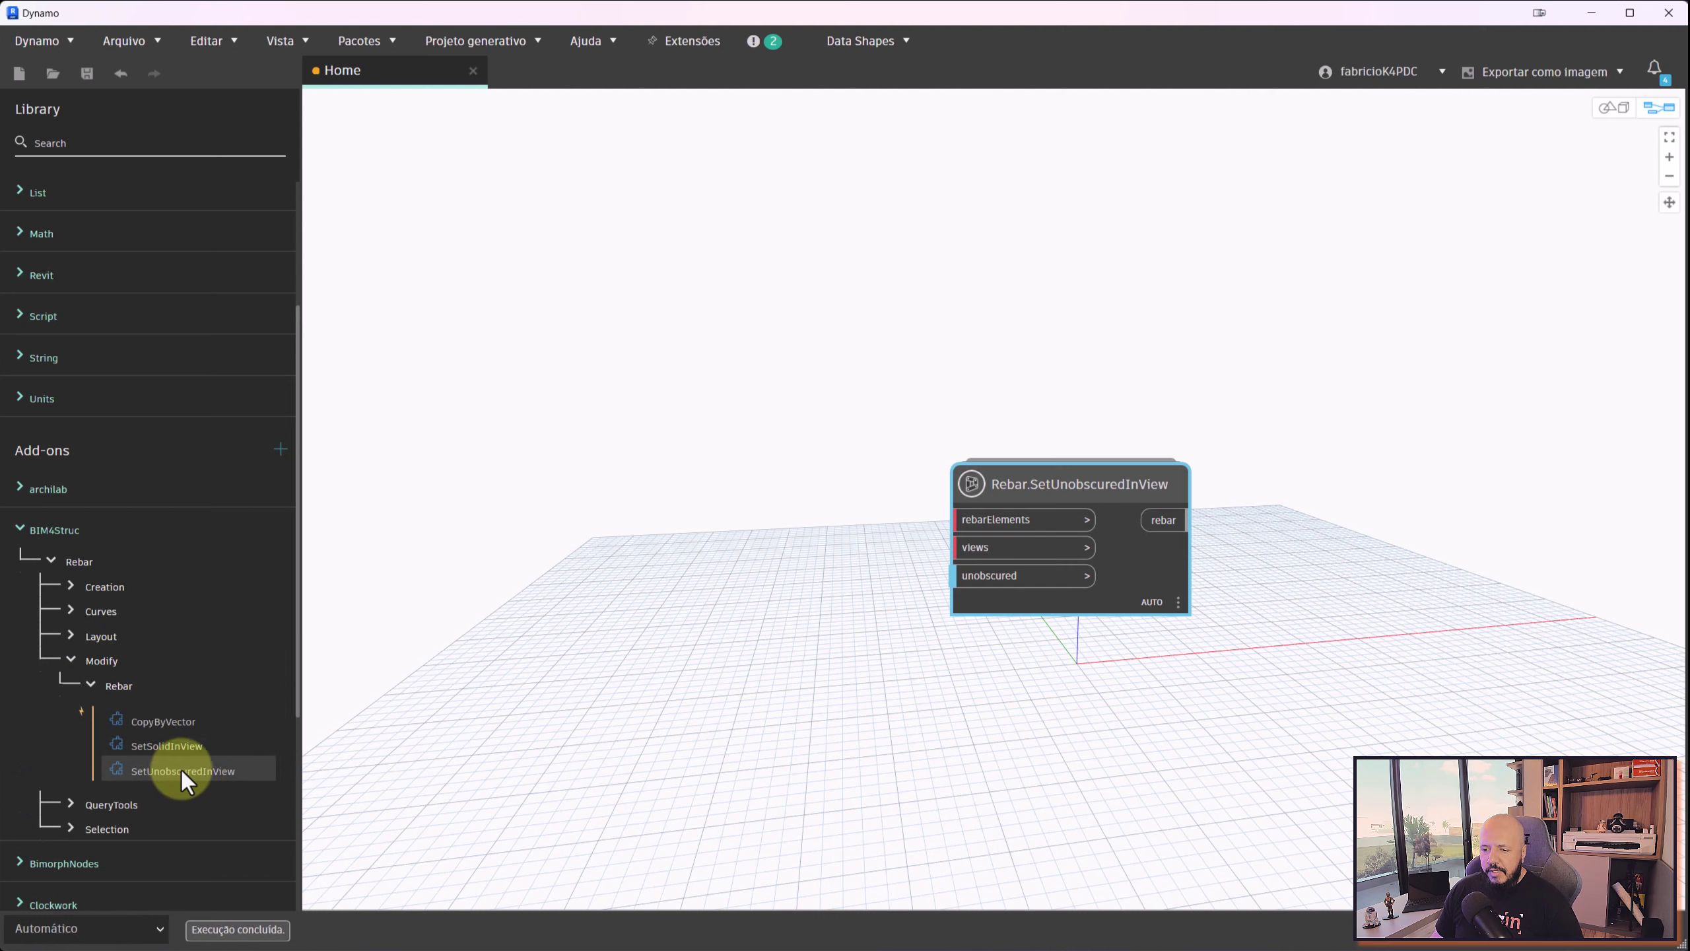
pyautogui.moveTo(1034, 489); pyautogui.dragTo(985, 382)
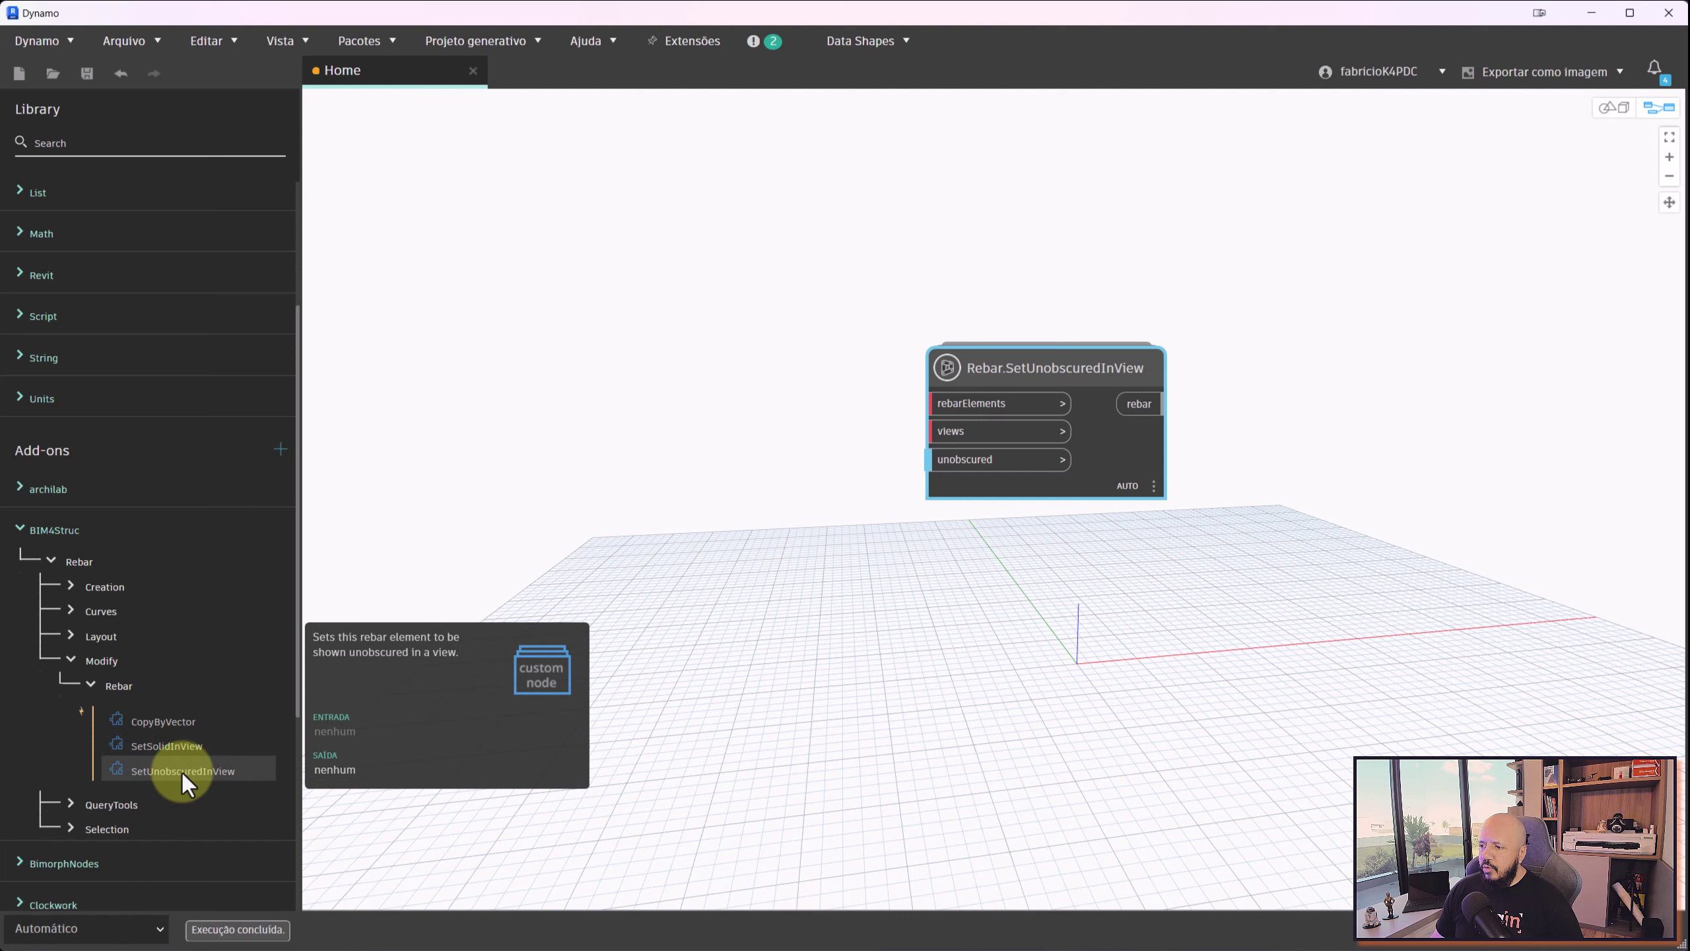
pyautogui.moveTo(167, 746)
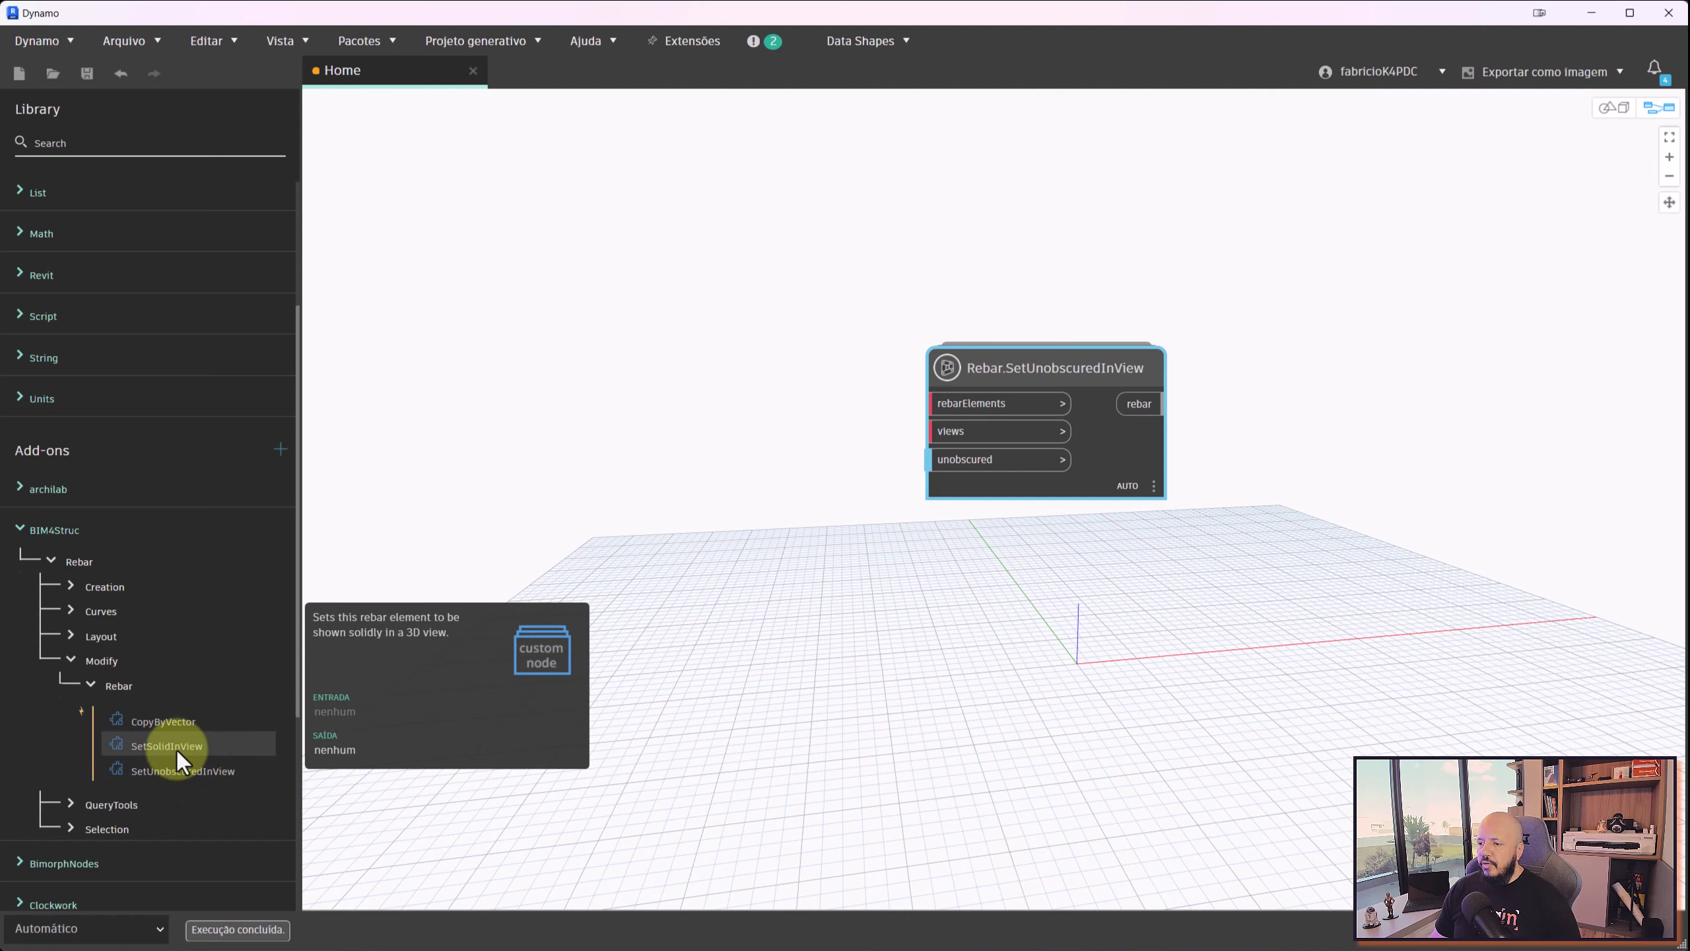
# In Revit, try different detail levels on the 3D view and select a column rebar bar
pyautogui.click(1597, 16)
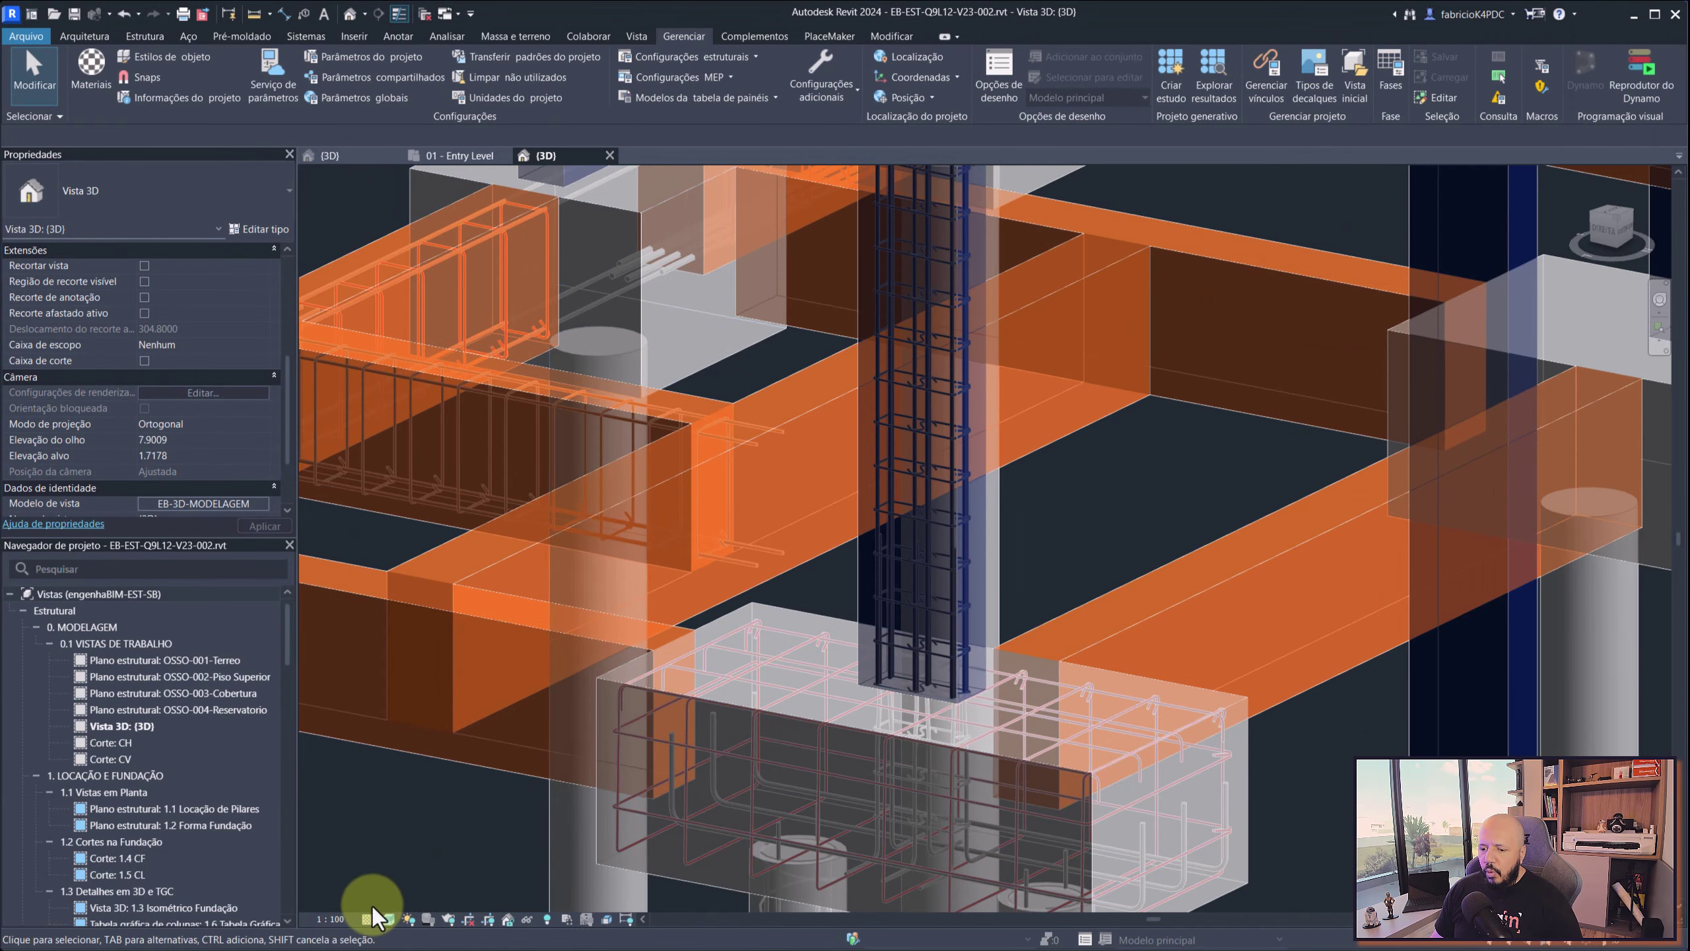
pyautogui.scroll(5, 924, 540)
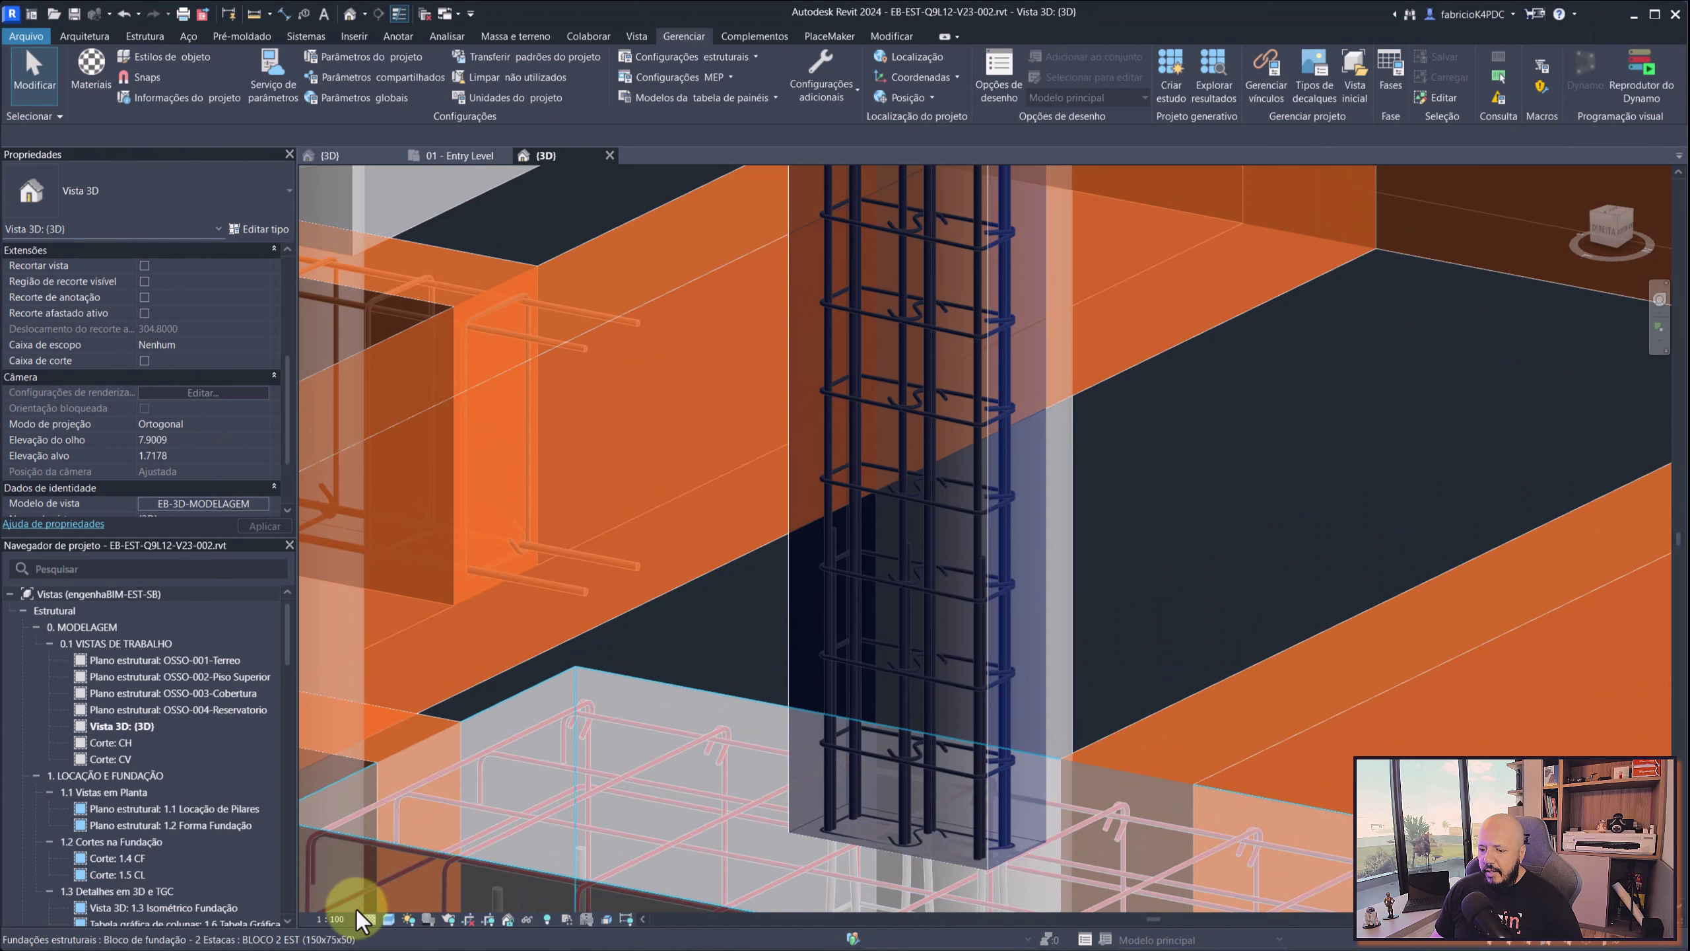
pyautogui.click(368, 919)
pyautogui.click(393, 868)
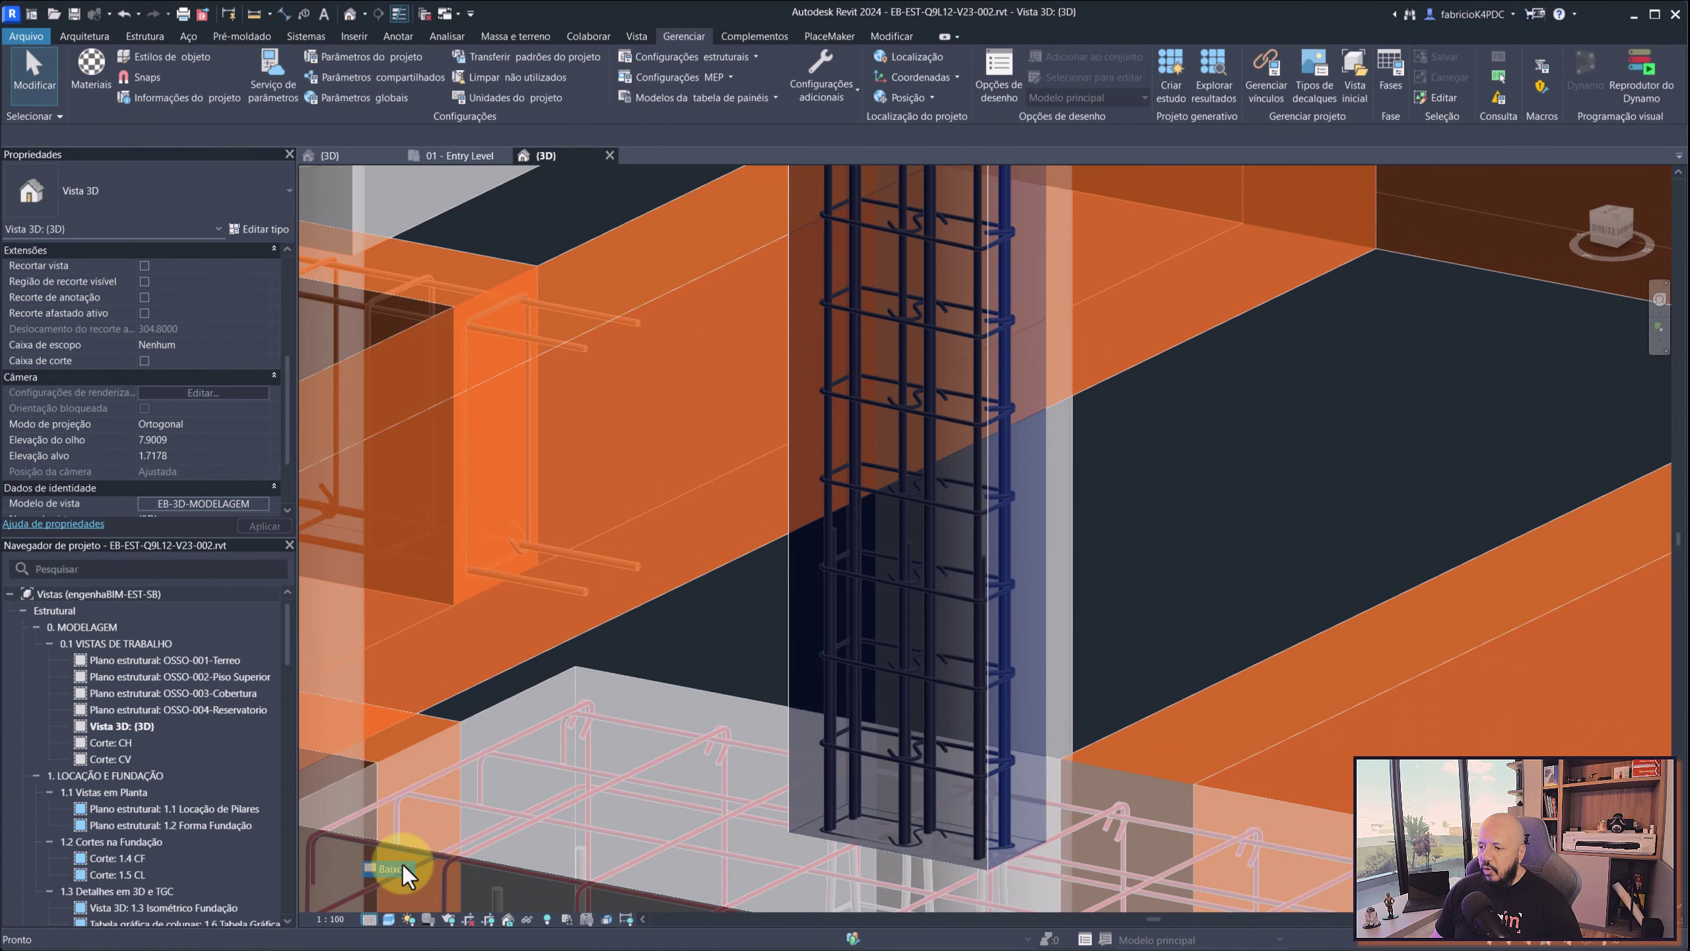
pyautogui.scroll(5, 988, 518)
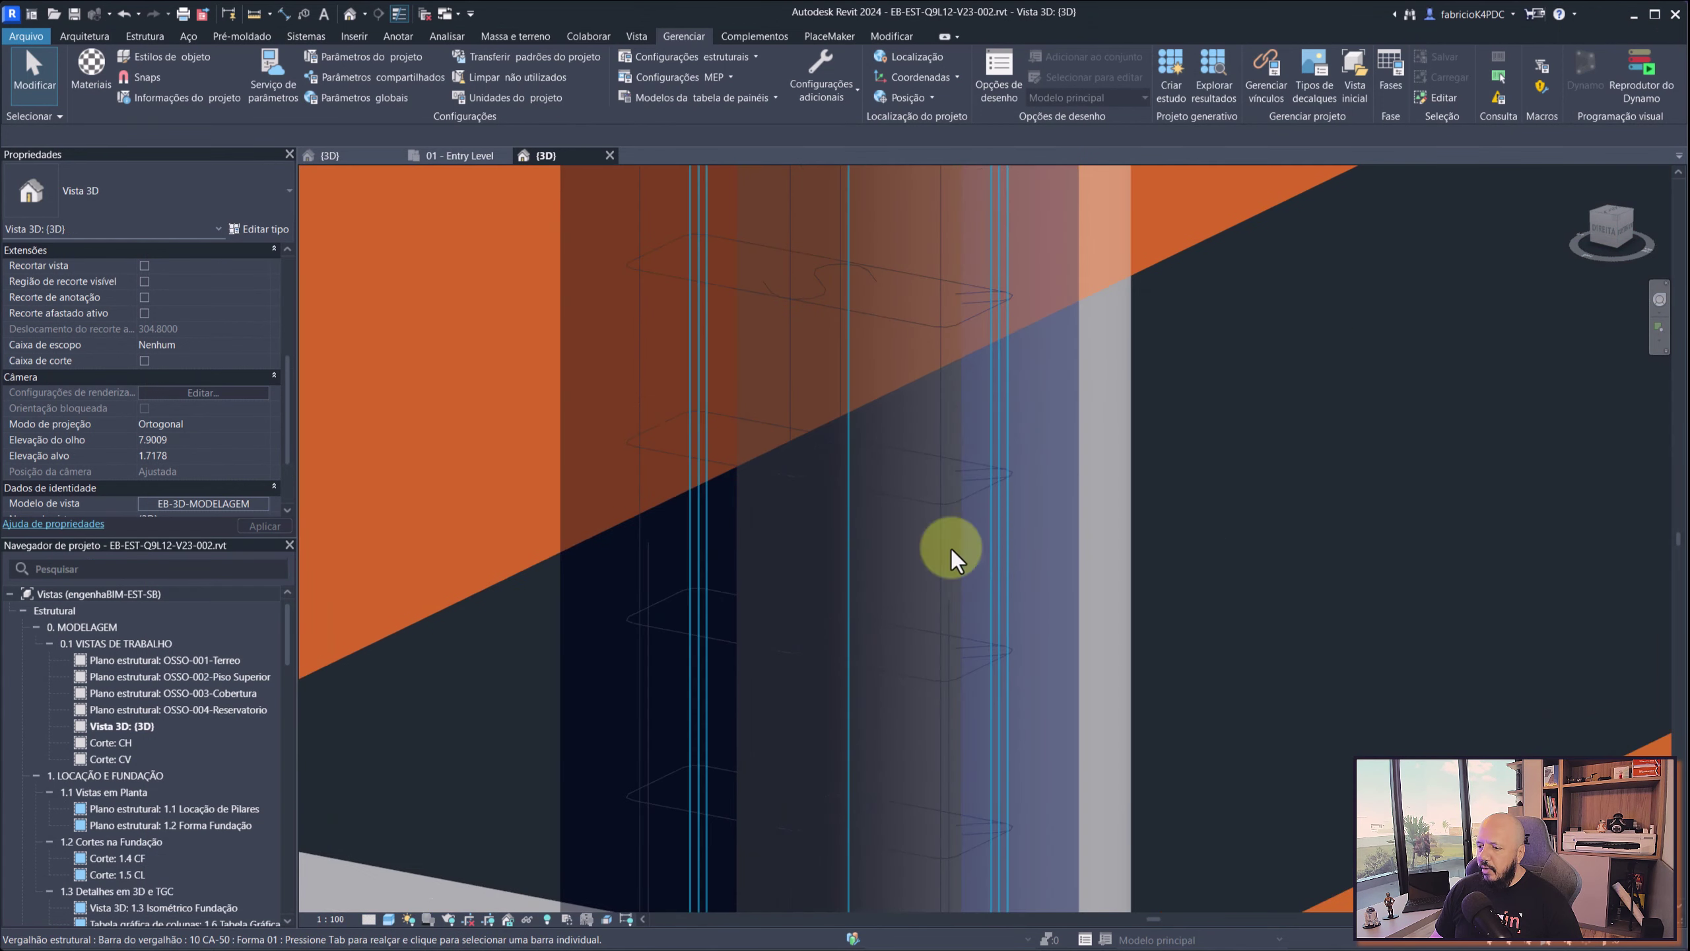
pyautogui.click(368, 919)
pyautogui.click(364, 919)
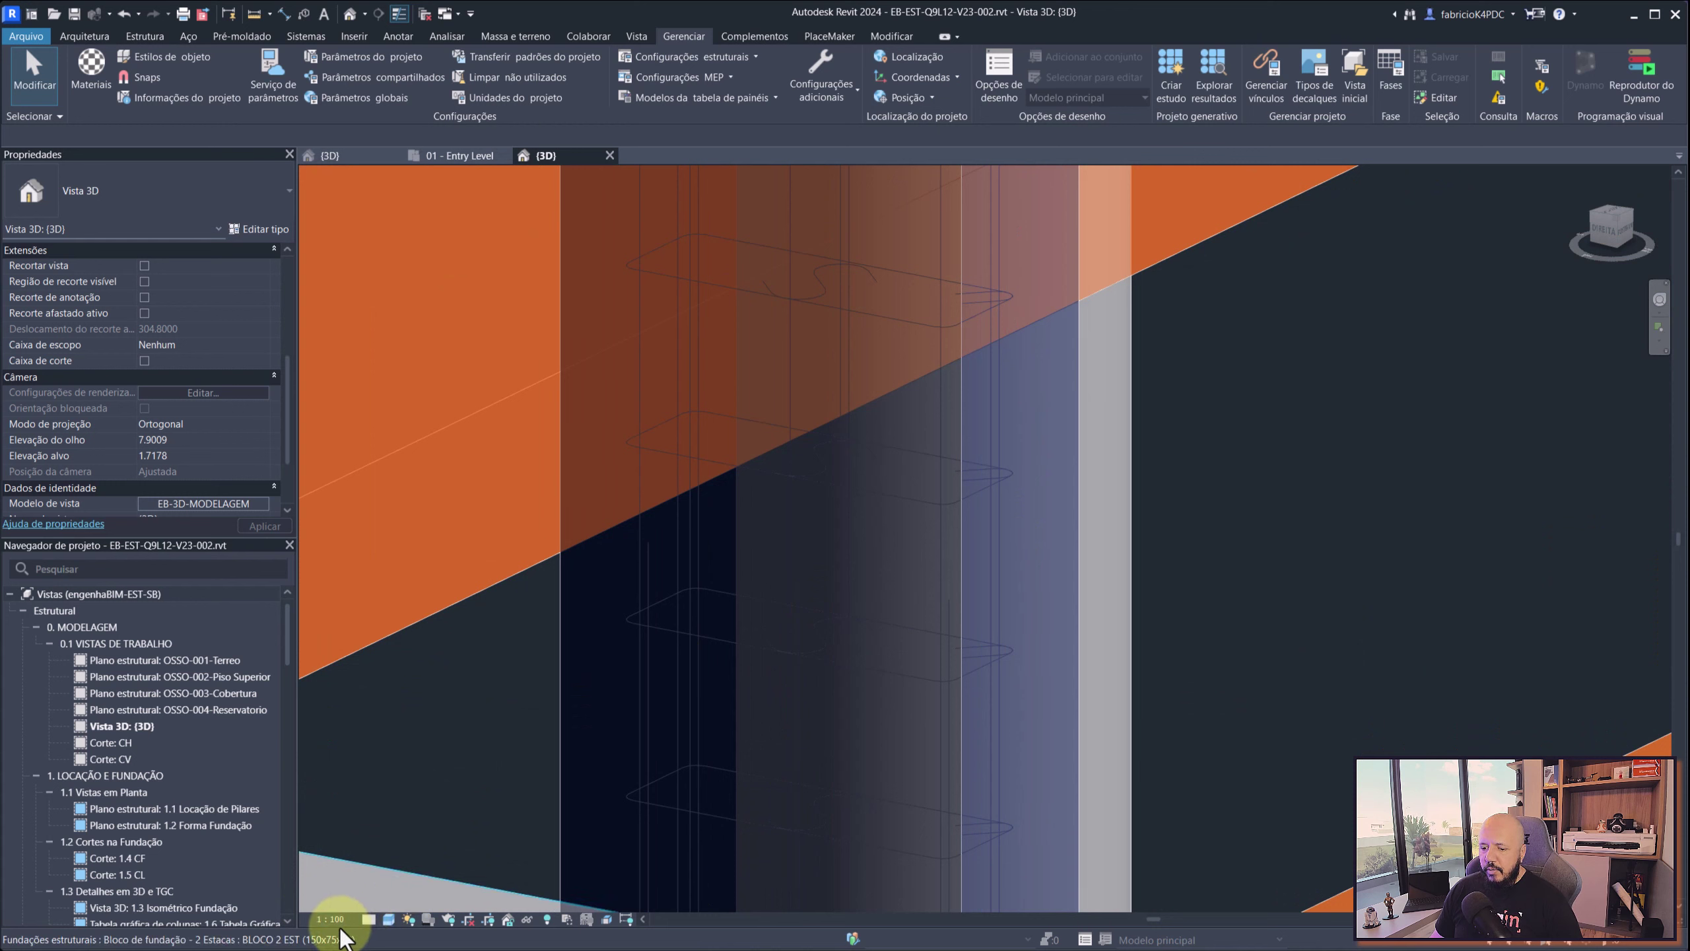
pyautogui.click(369, 919)
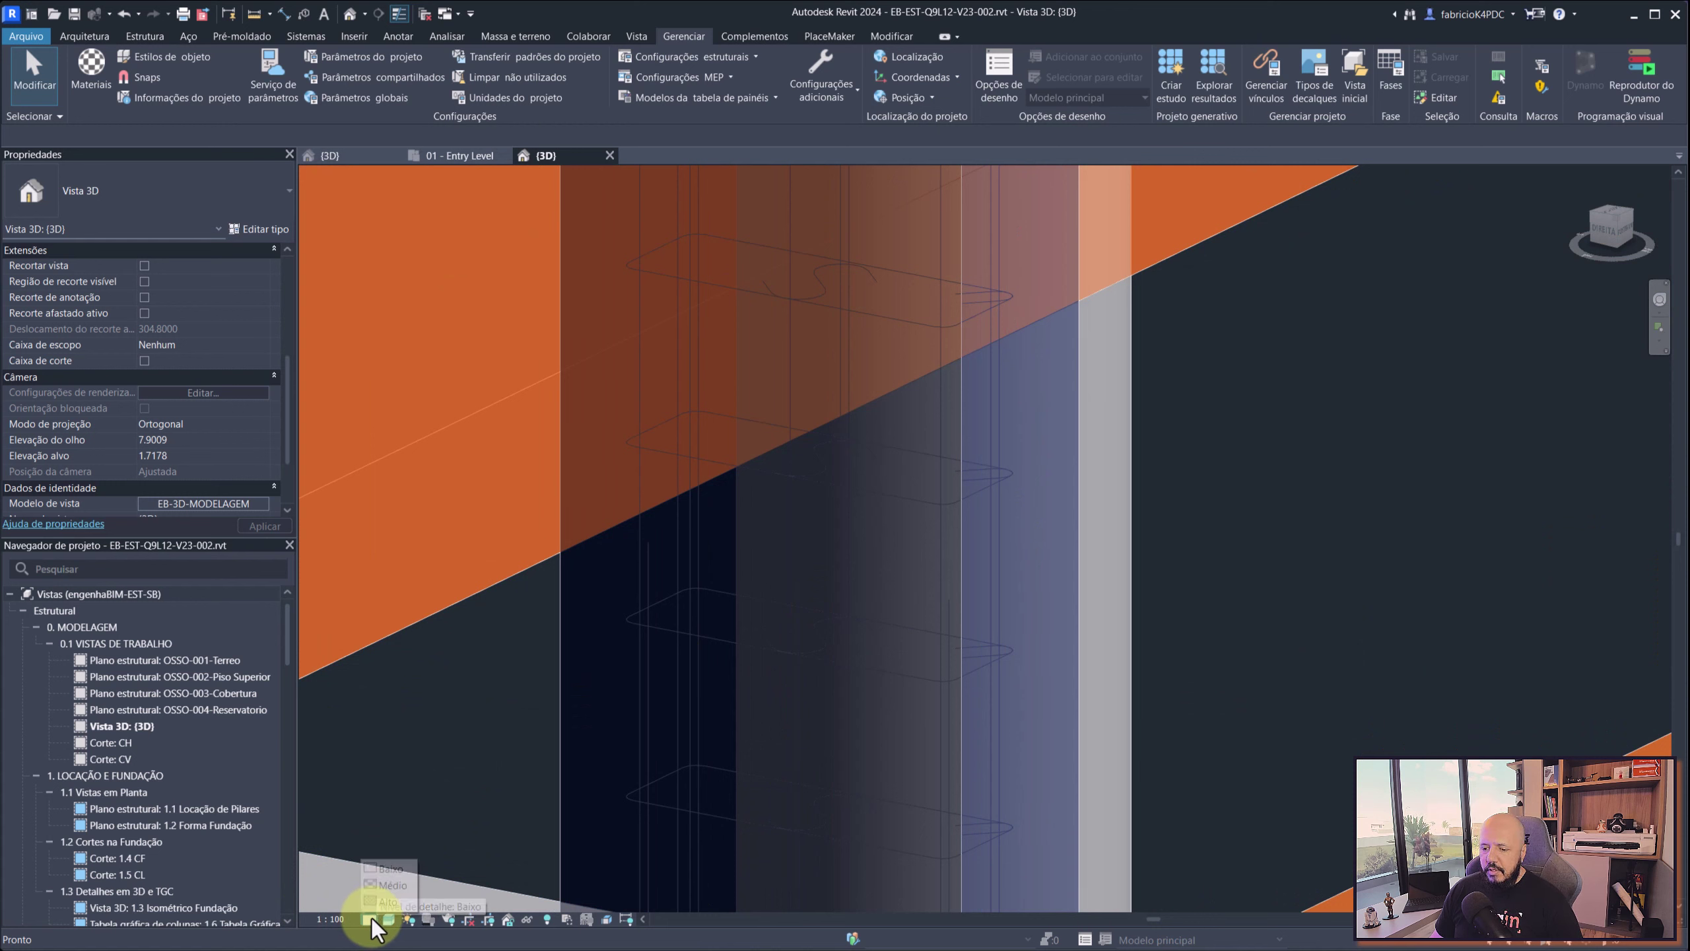
pyautogui.click(398, 883)
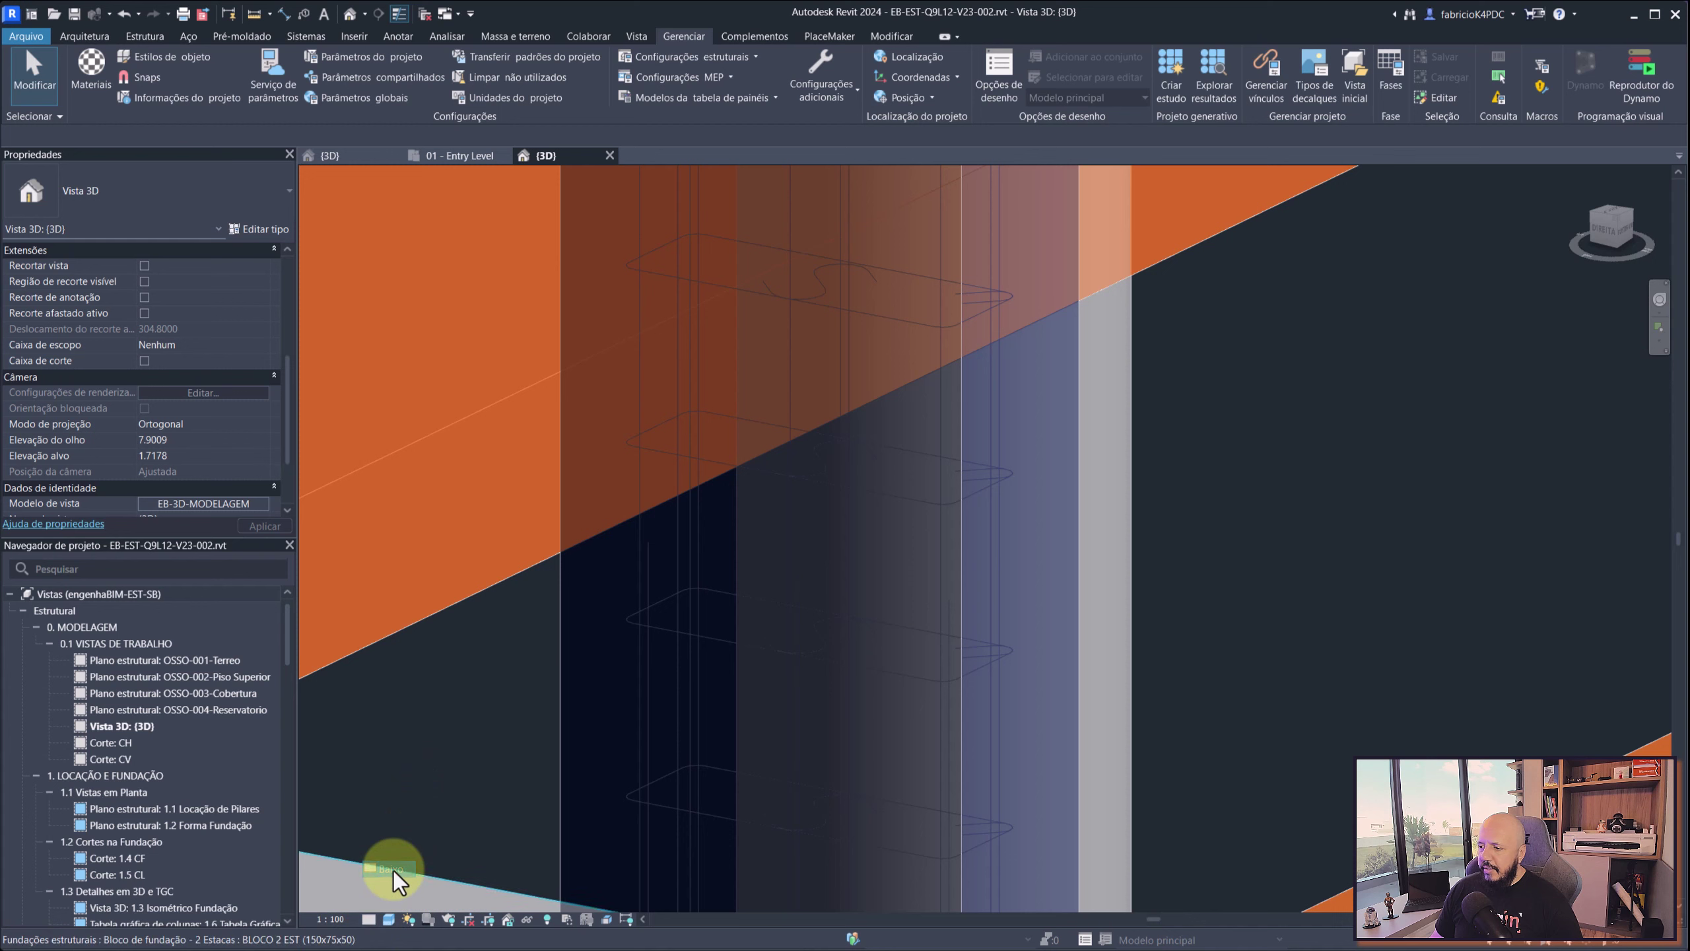
pyautogui.click(968, 496)
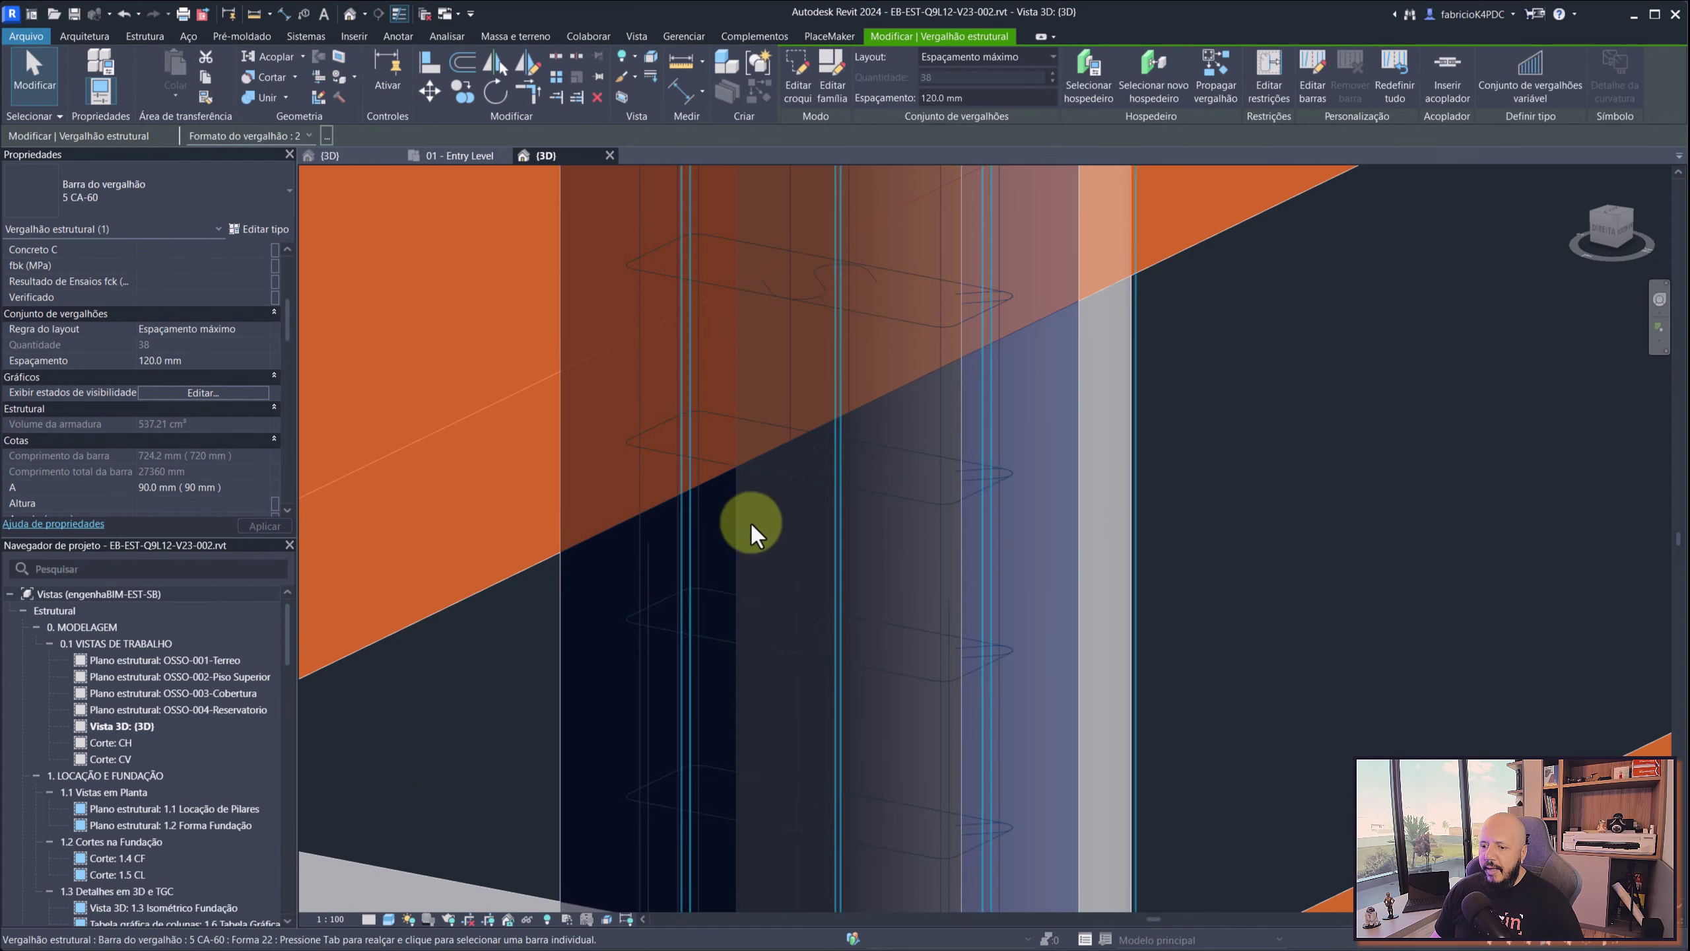
pyautogui.press('Escape')
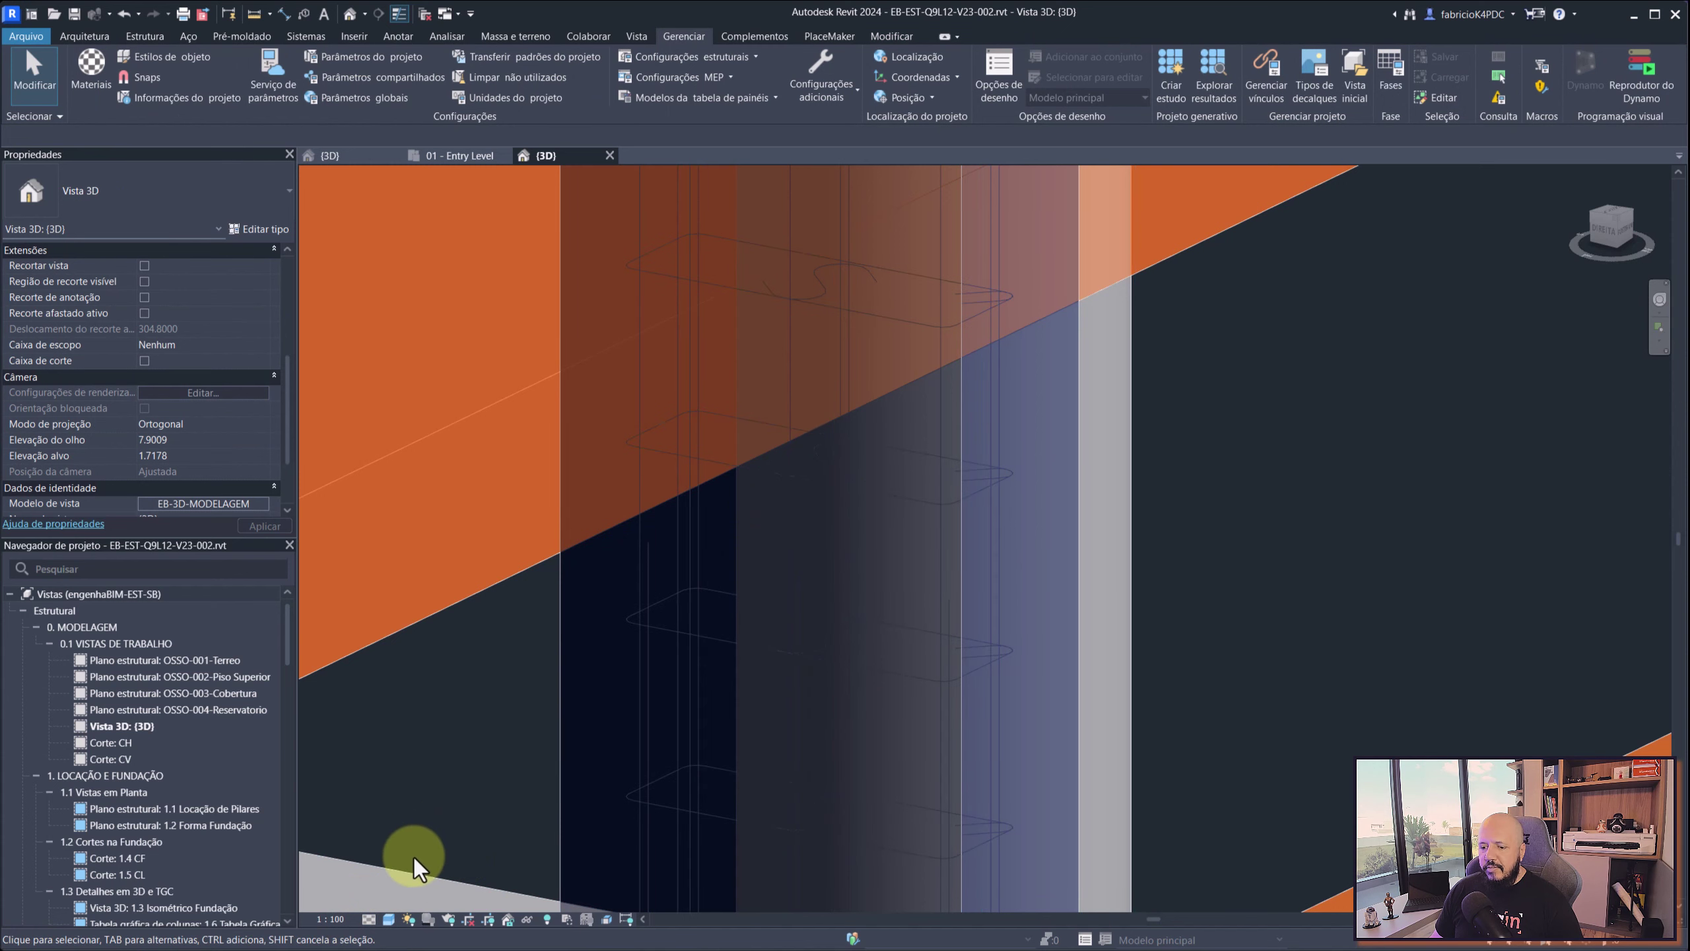
# Set the 3D view's detail level to Alto, select a column bar, and return to Dynamo
pyautogui.click(372, 919)
pyautogui.click(386, 901)
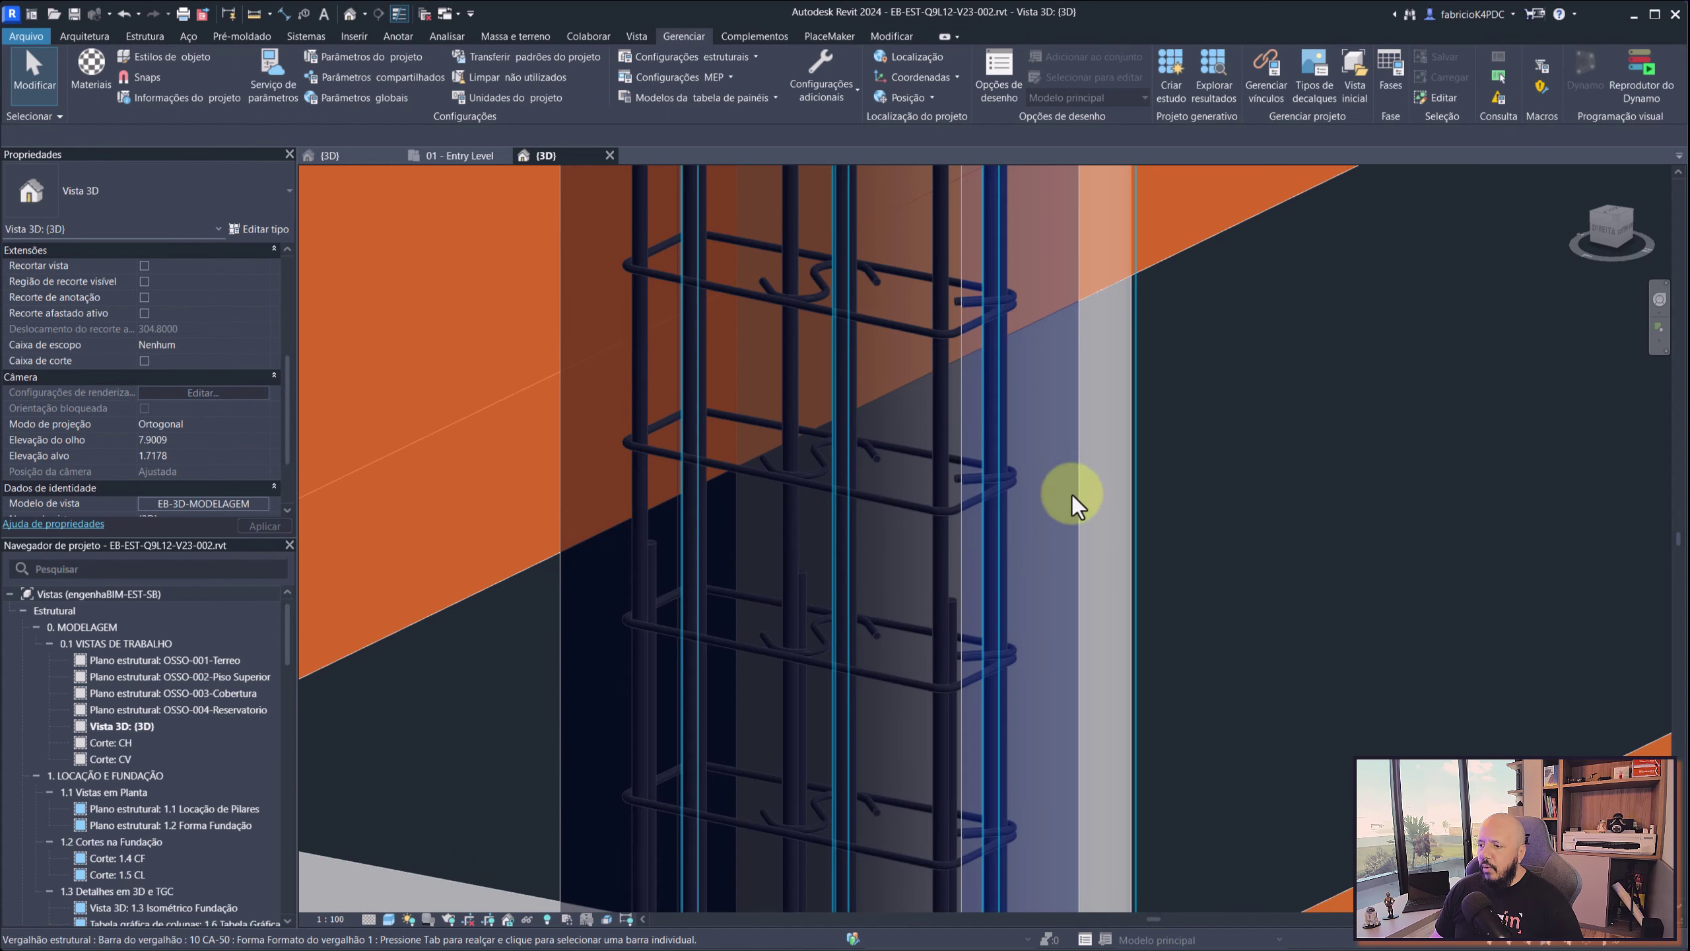
pyautogui.scroll(3, 1038, 466)
pyautogui.click(1001, 433)
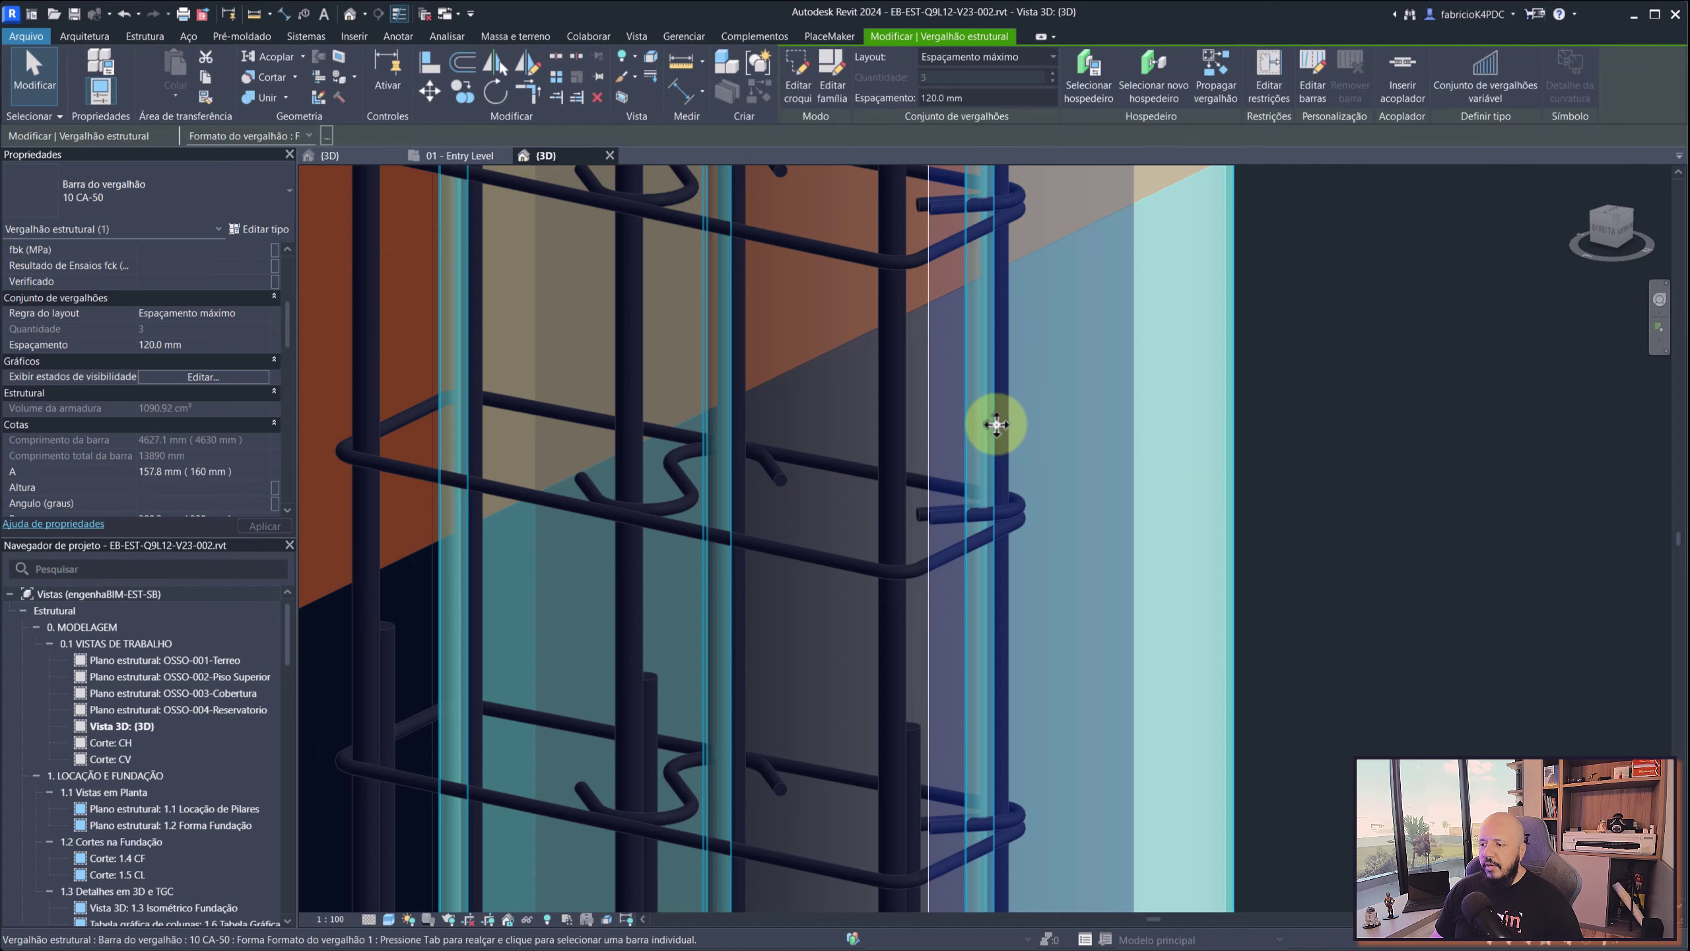
pyautogui.press('super+Tab')
pyautogui.click(1051, 207)
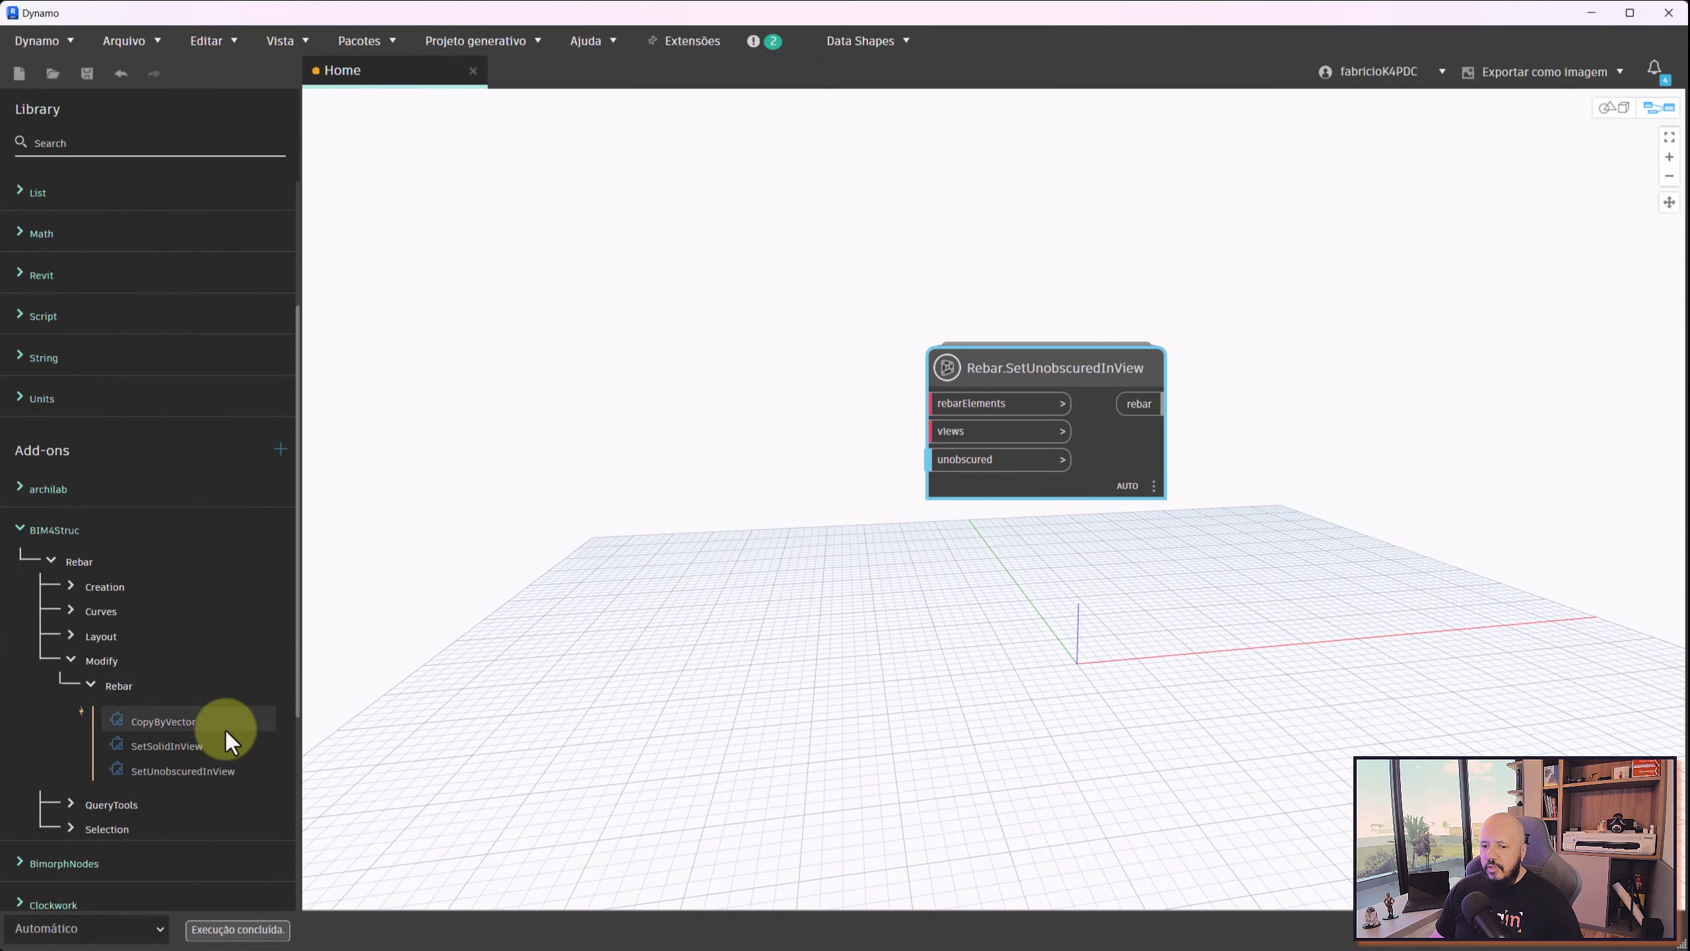
pyautogui.moveTo(167, 745)
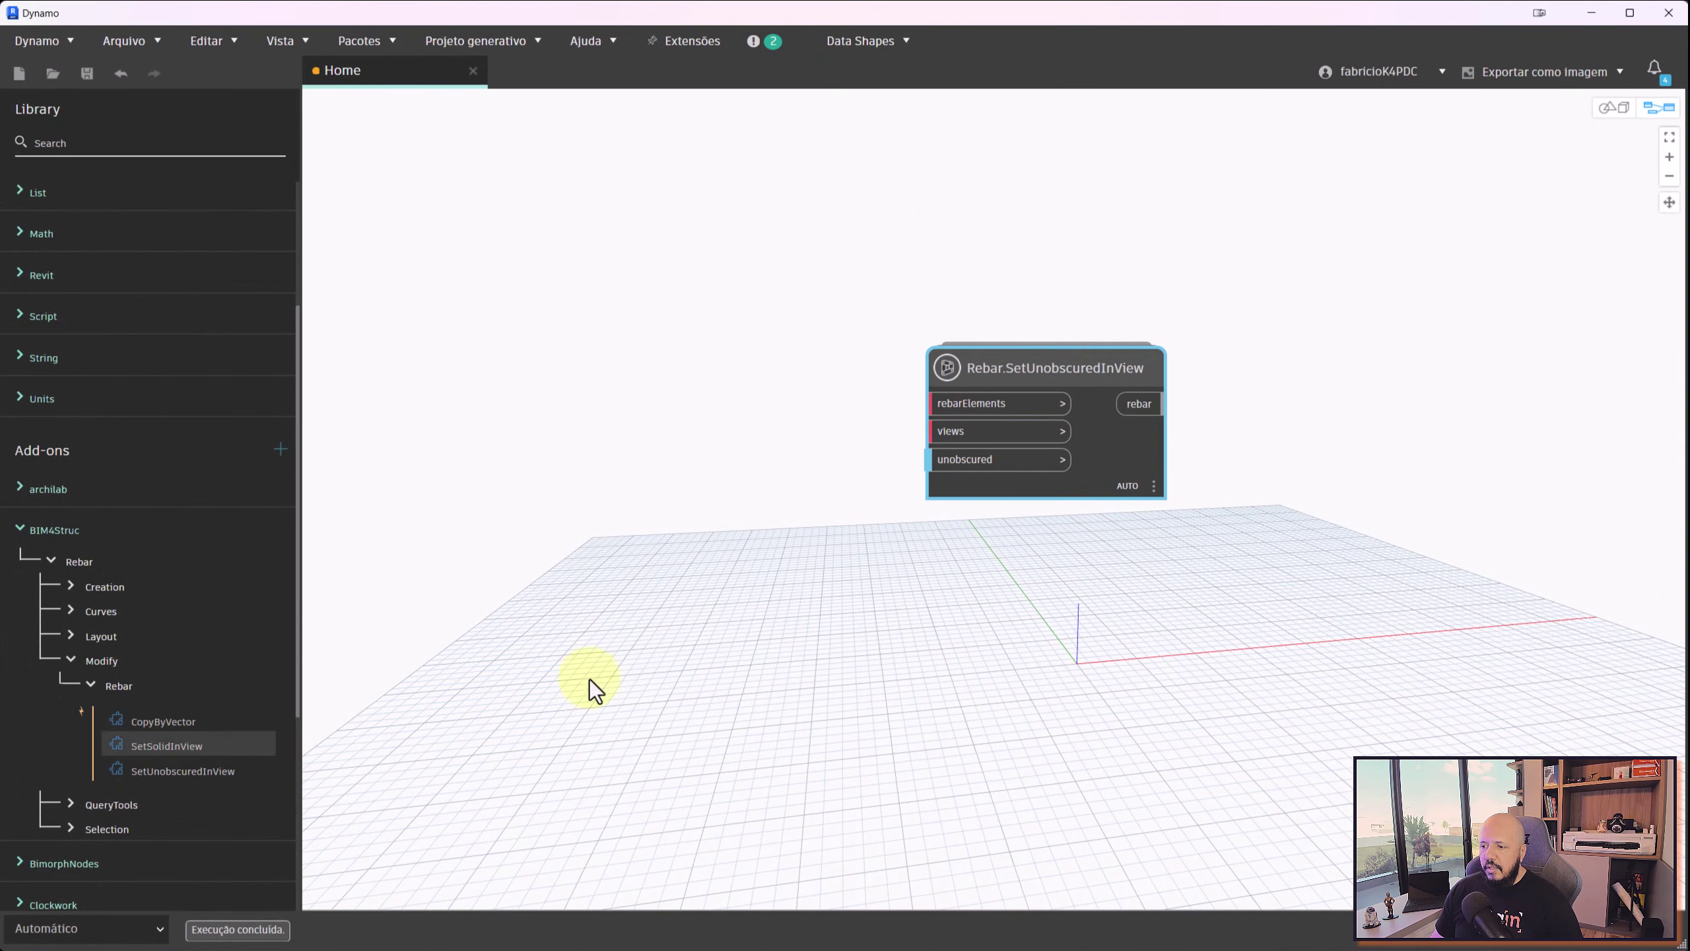
# Place a Rebar.SetSolidInView node below SetUnobscuredInView and bring up the open-windows overview
pyautogui.moveTo(169, 745)
pyautogui.mouseDown()
pyautogui.moveTo(1058, 517)
pyautogui.moveTo(1035, 564)
pyautogui.moveTo(979, 554)
pyautogui.mouseUp()
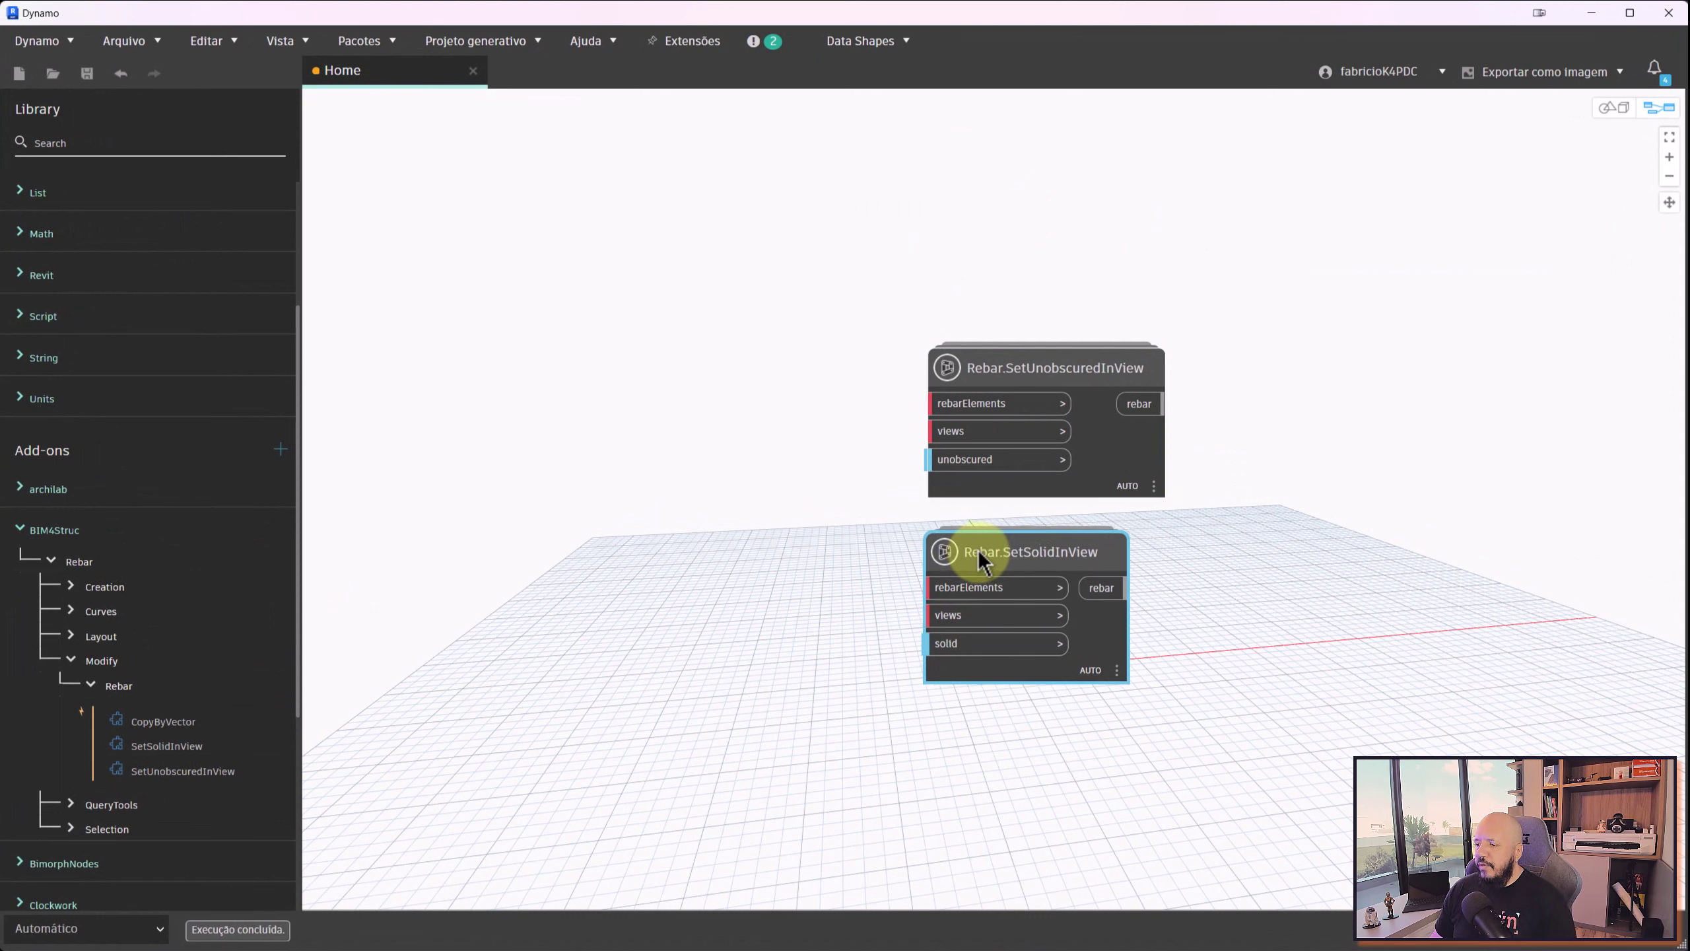
pyautogui.press('super+Tab')
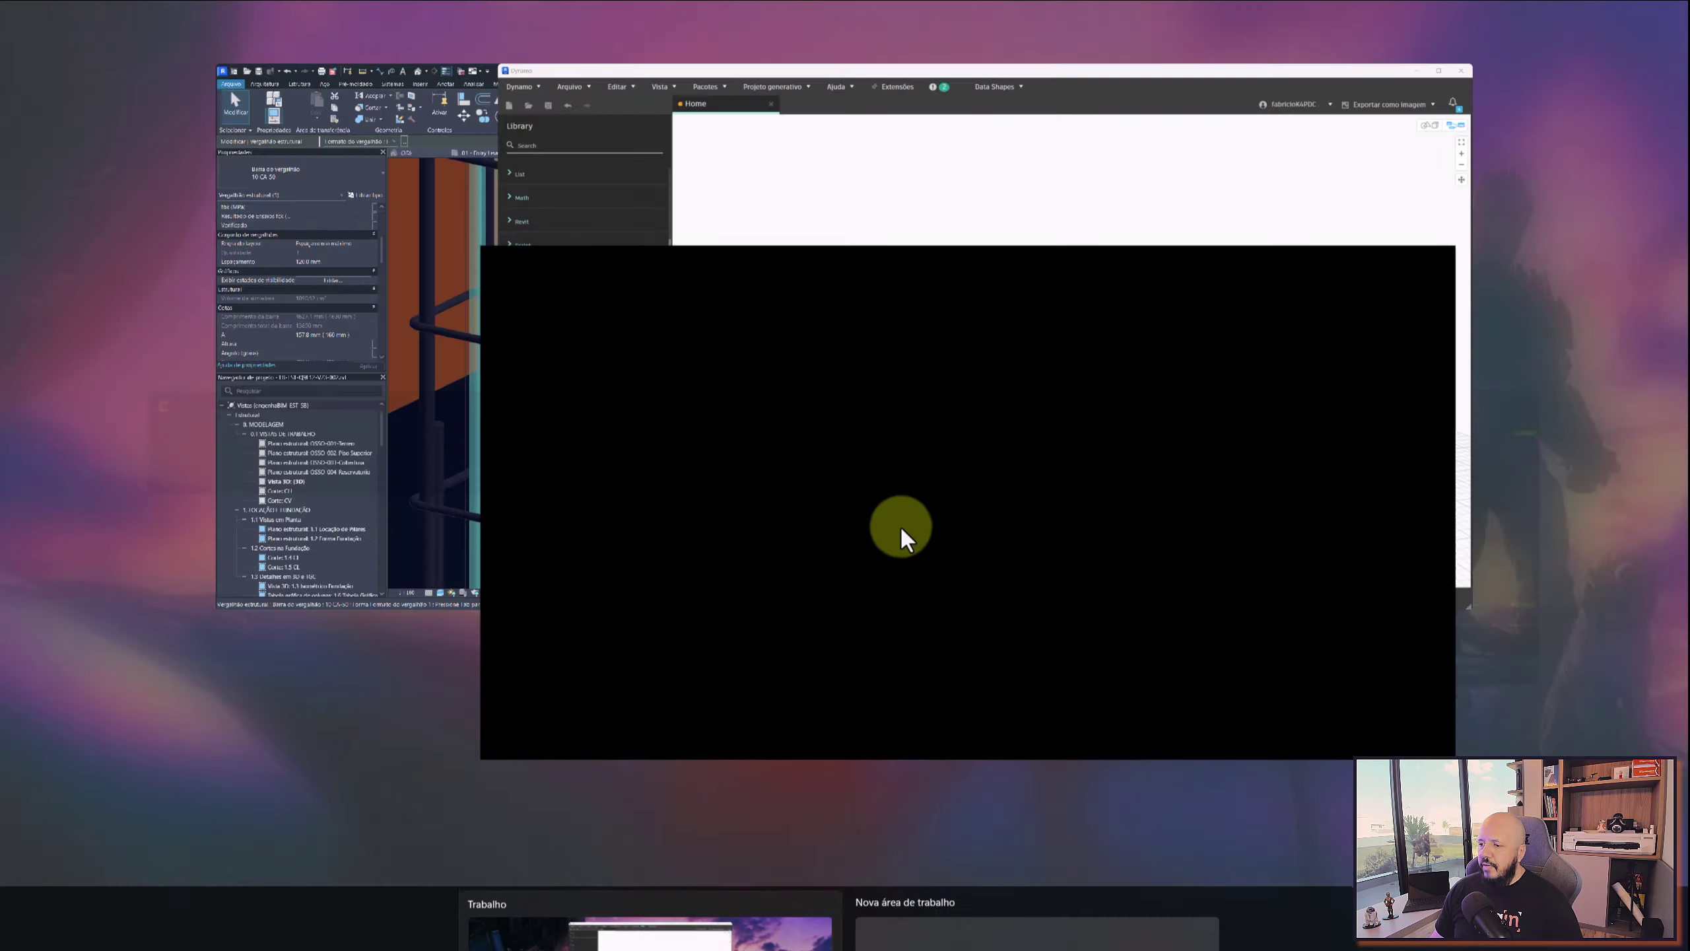
# Select a 5 CA-60 stirrup and review its view visibility states, cancelling without changes
pyautogui.click(776, 259)
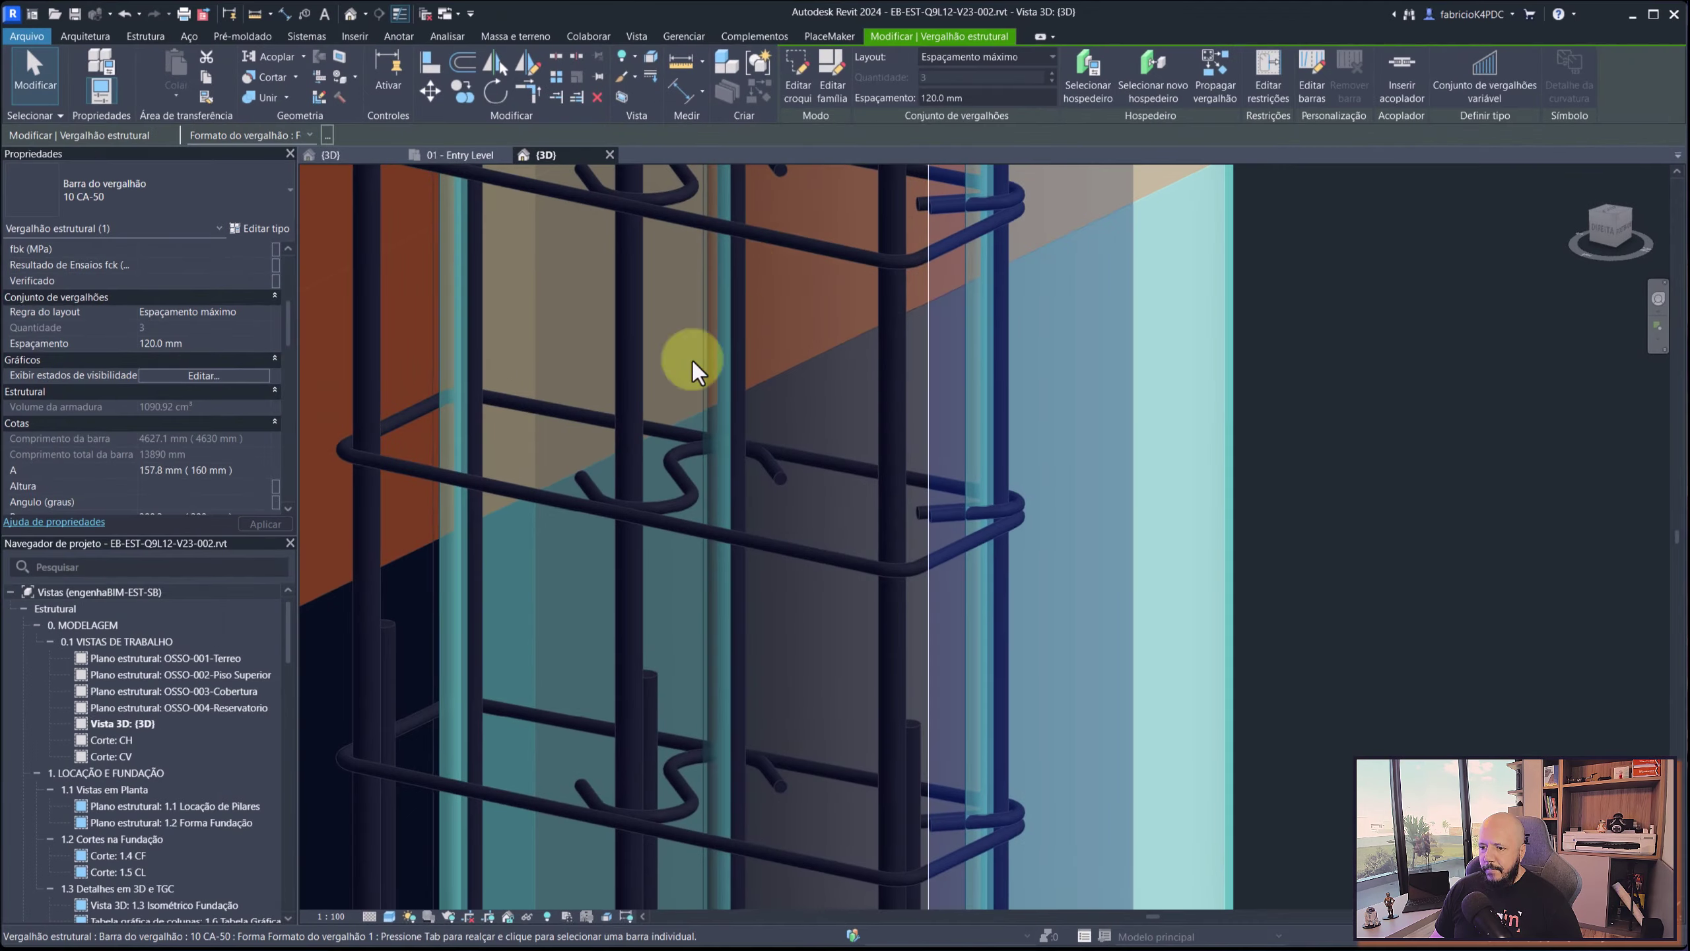
pyautogui.click(1605, 19)
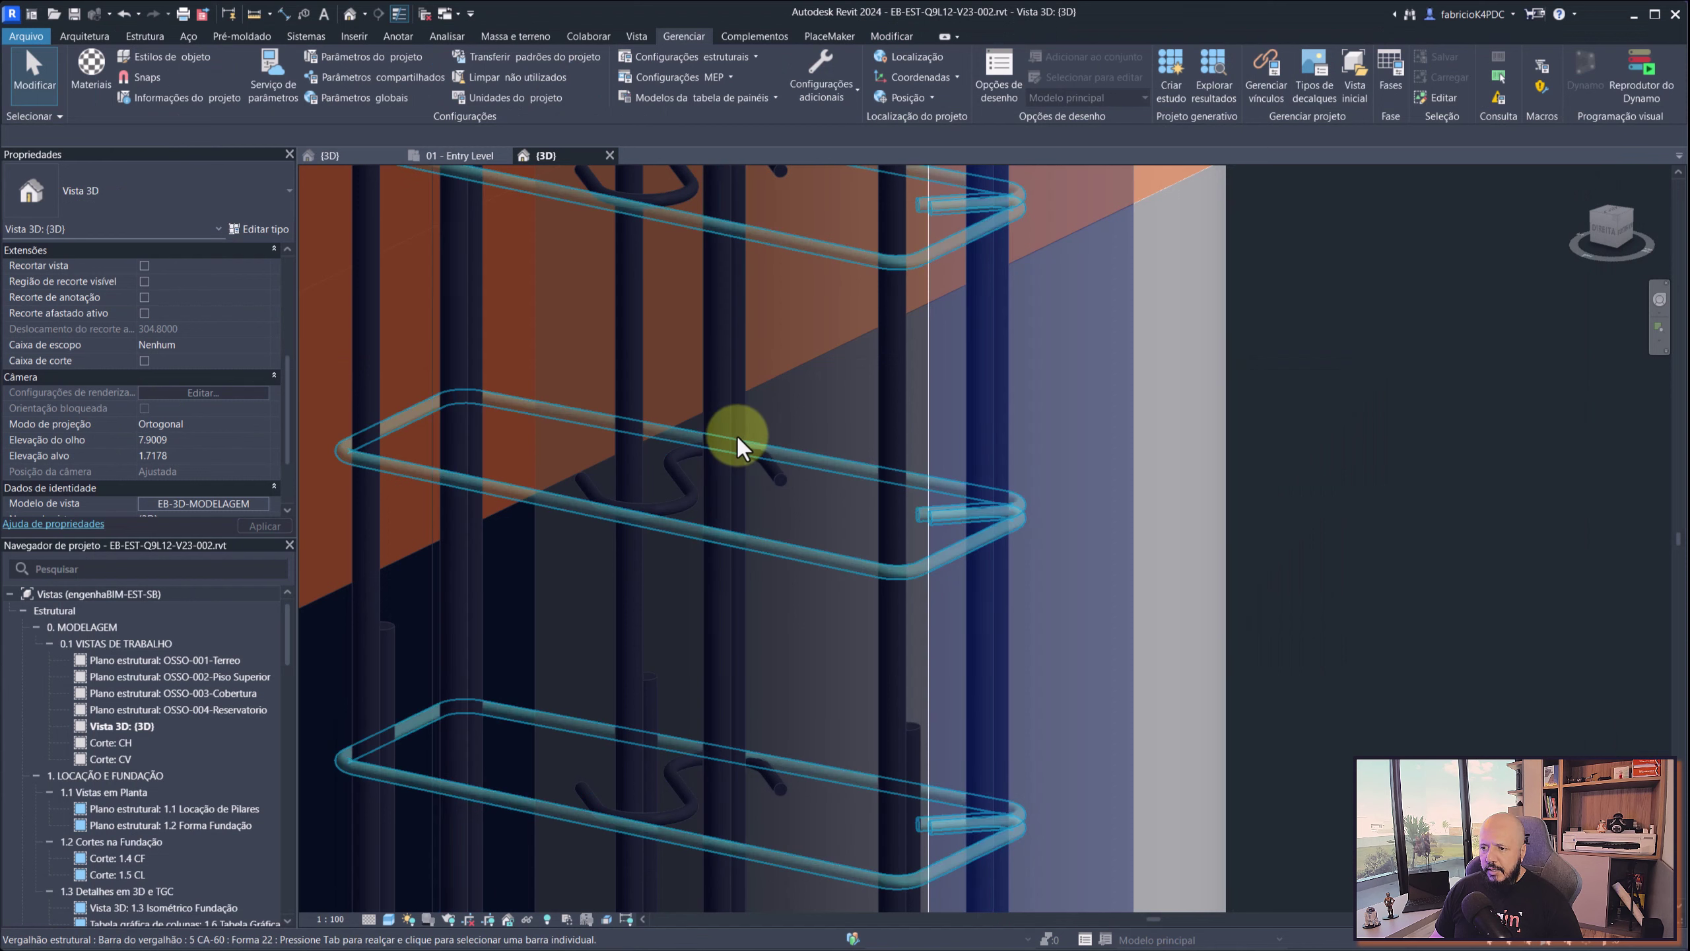
pyautogui.click(738, 446)
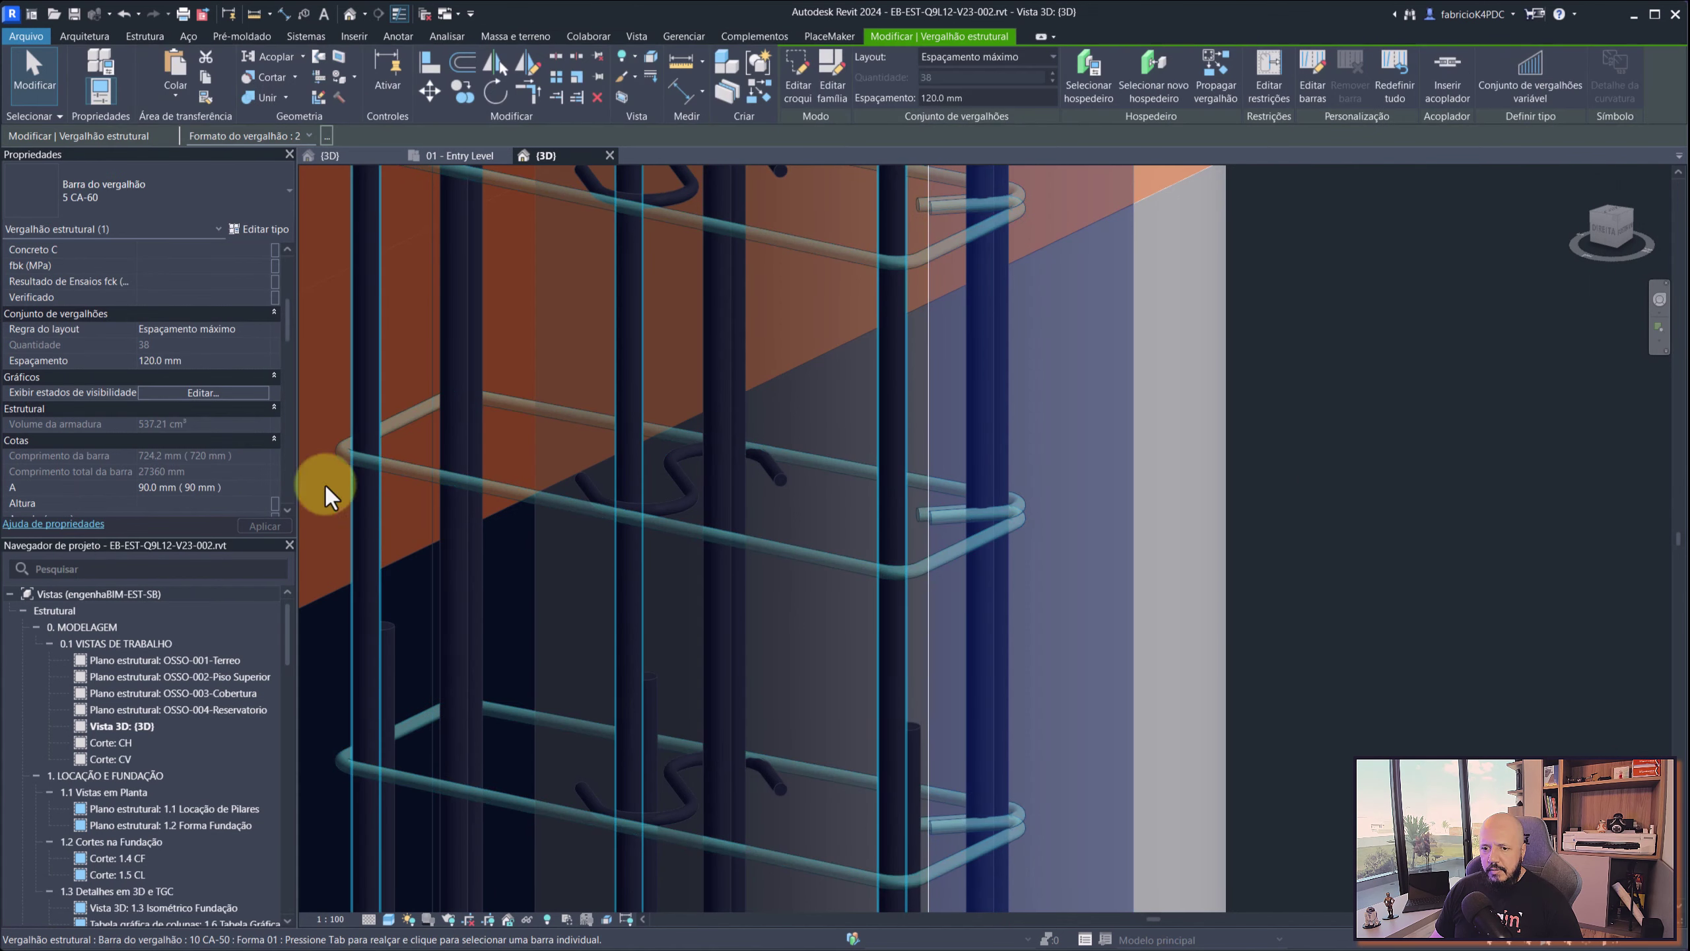
pyautogui.scroll(-3, 153, 393)
pyautogui.click(193, 345)
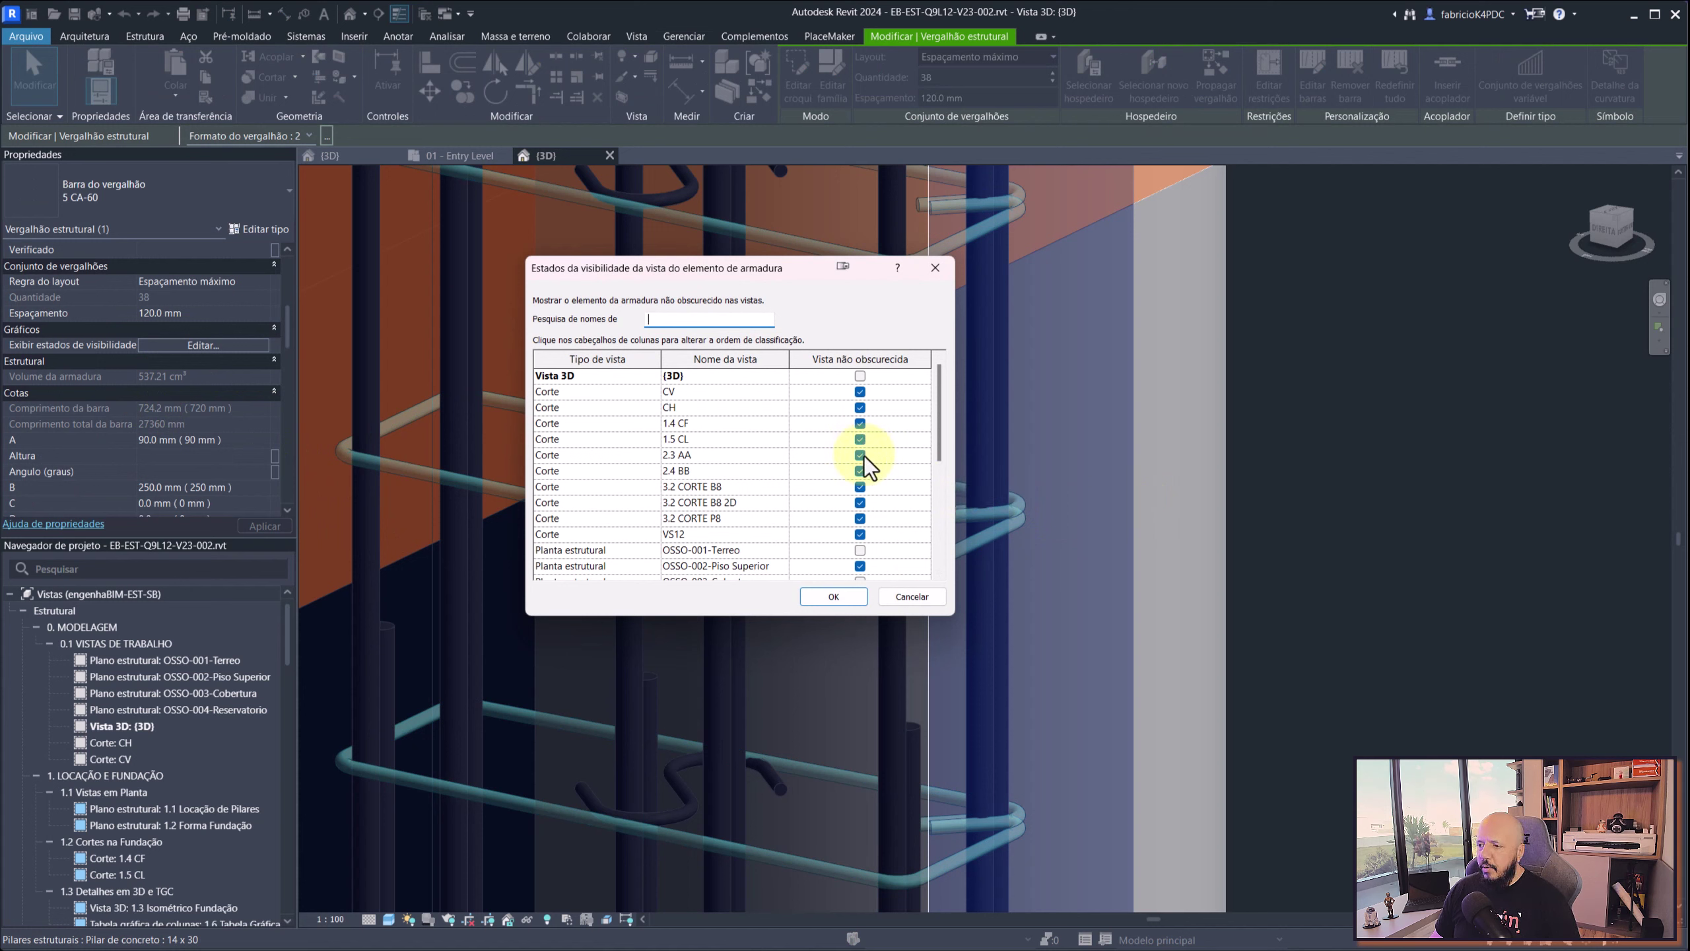
pyautogui.click(903, 596)
pyautogui.press('super+Tab')
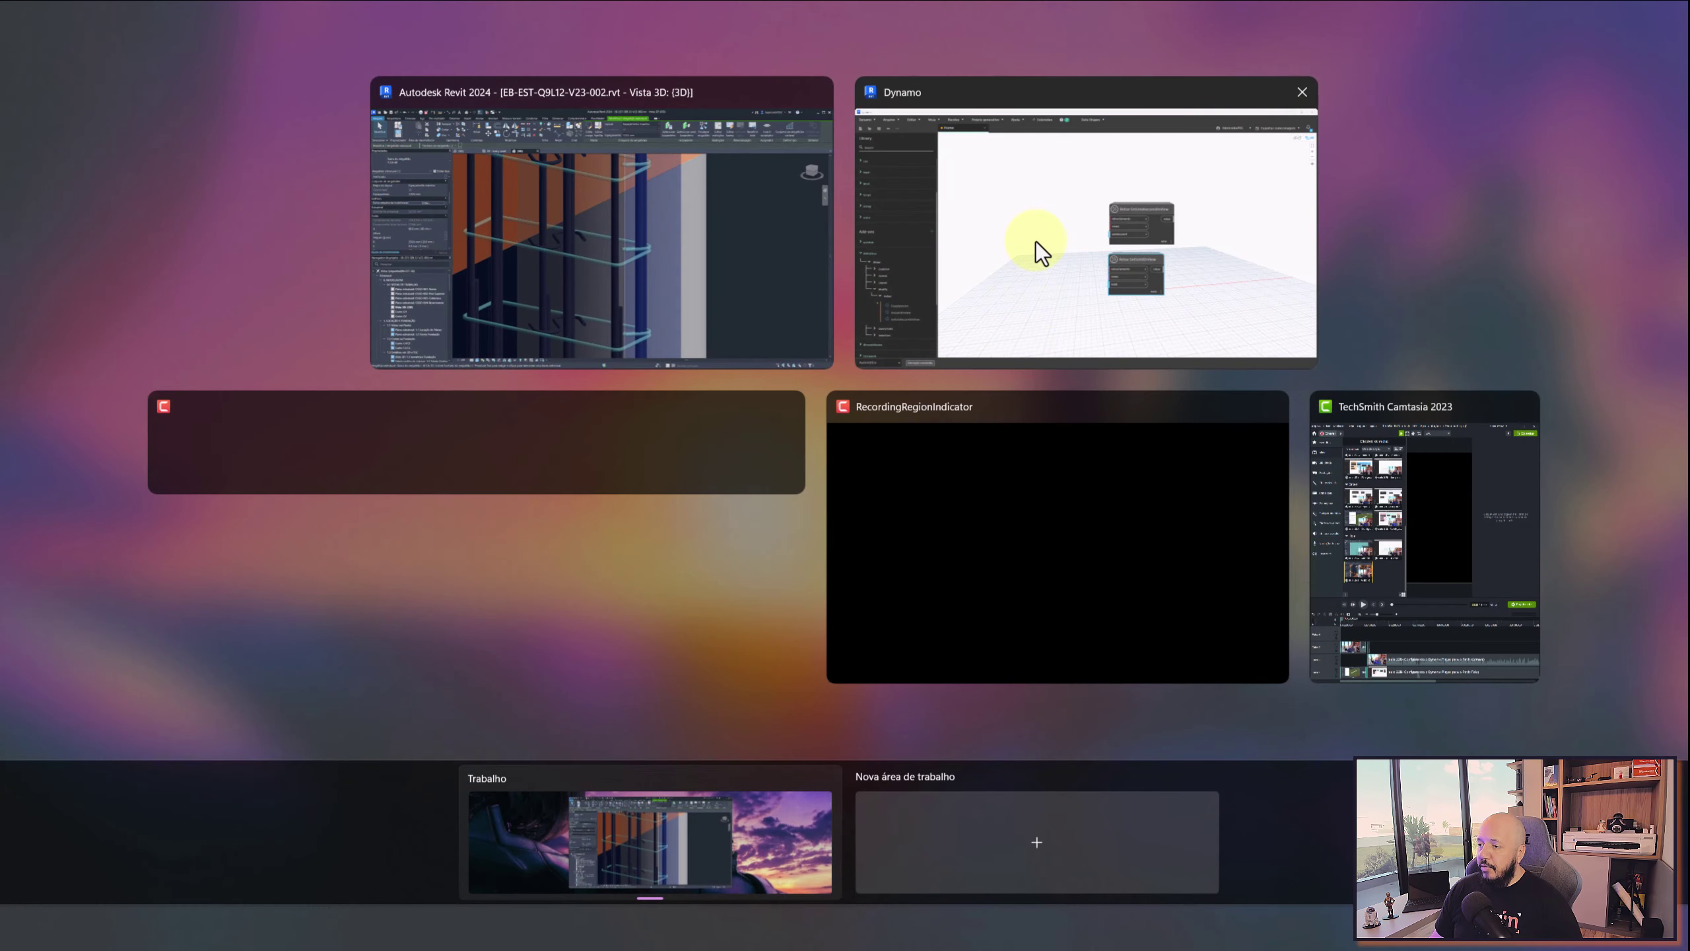
# Delete the SetSolidInView node and position Rebar.SetUnobscuredInView on the canvas
pyautogui.click(1035, 232)
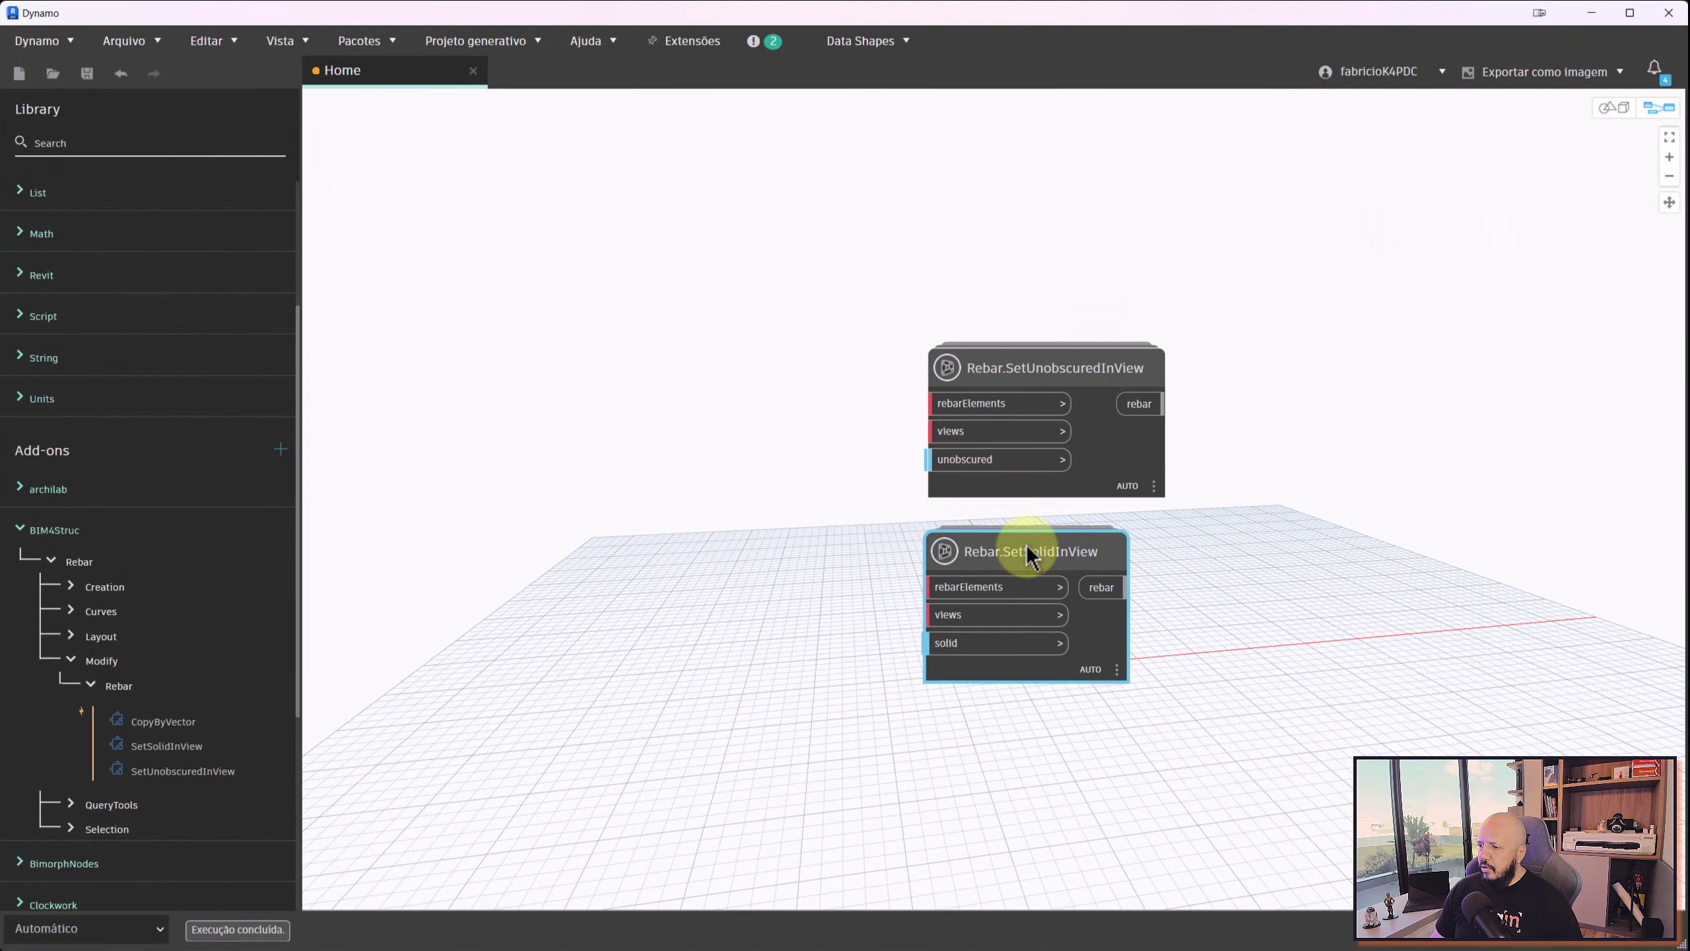
pyautogui.moveTo(1028, 556); pyautogui.dragTo(986, 567)
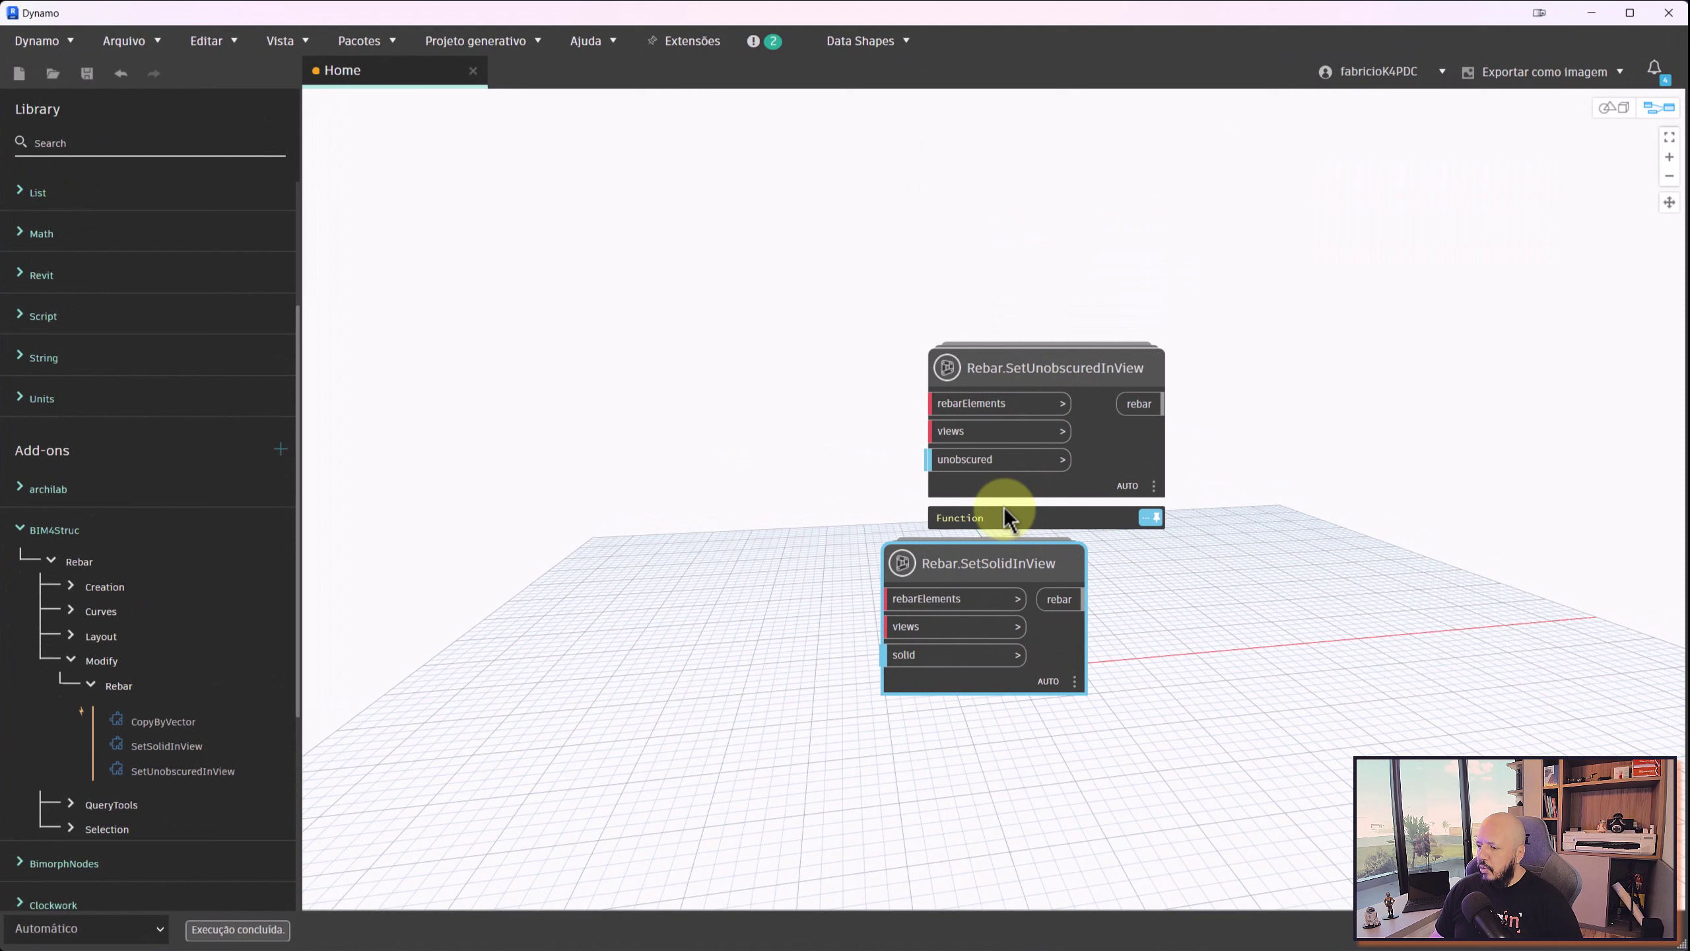
pyautogui.press('Delete')
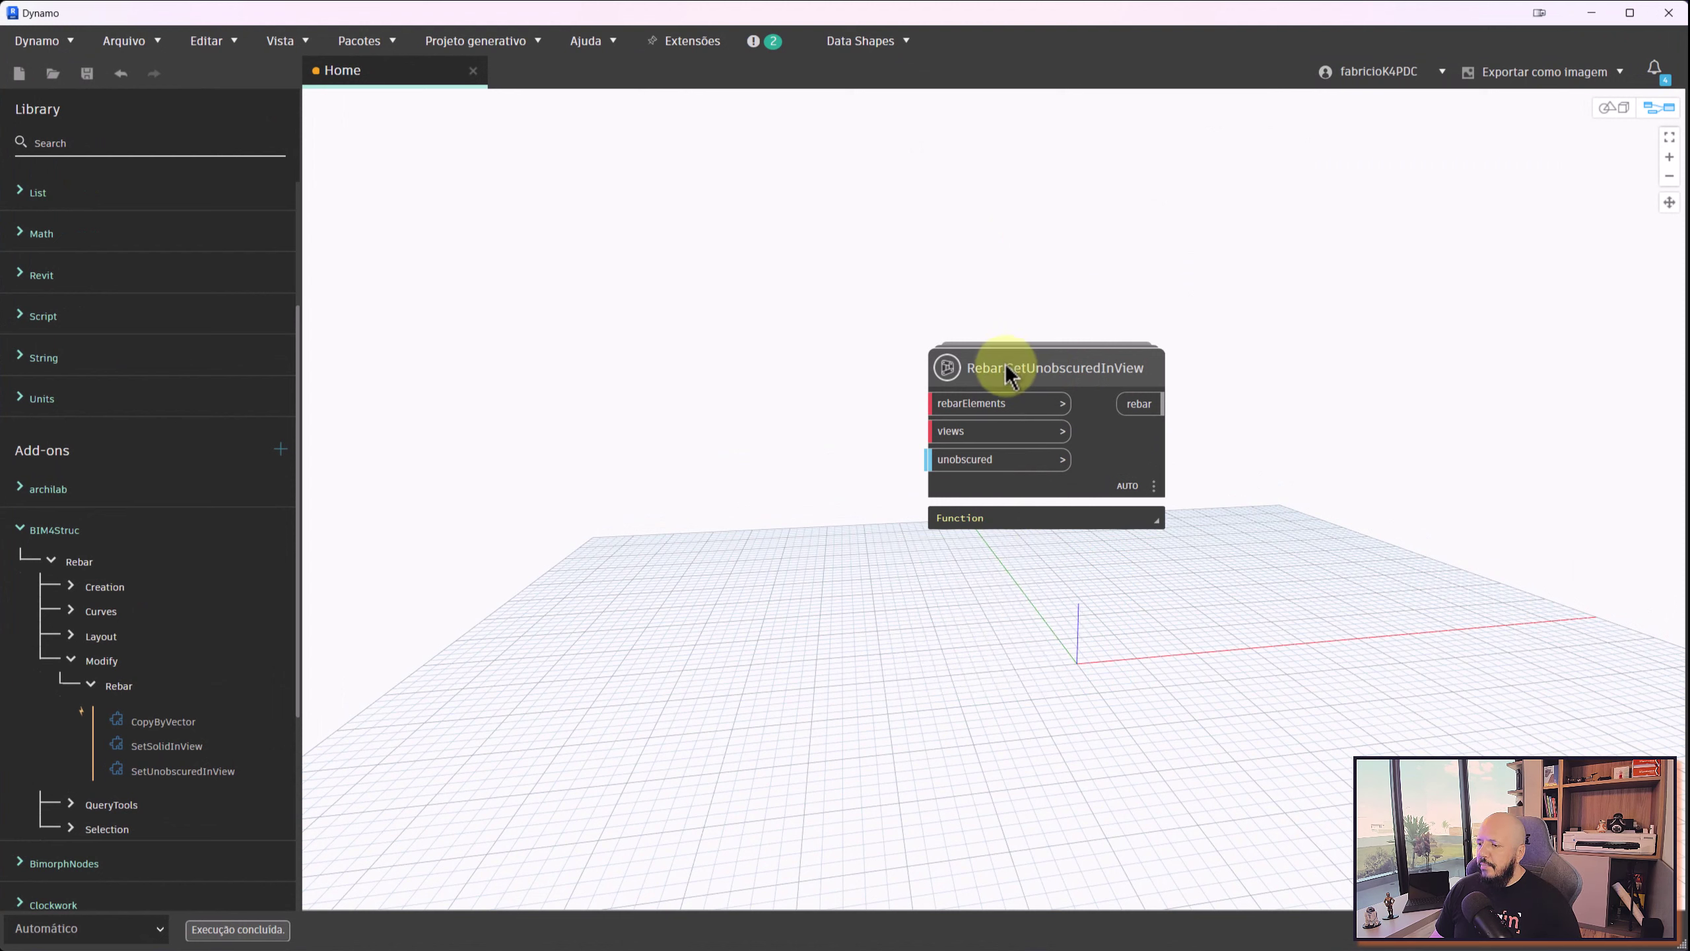
pyautogui.moveTo(1005, 373); pyautogui.dragTo(1002, 352)
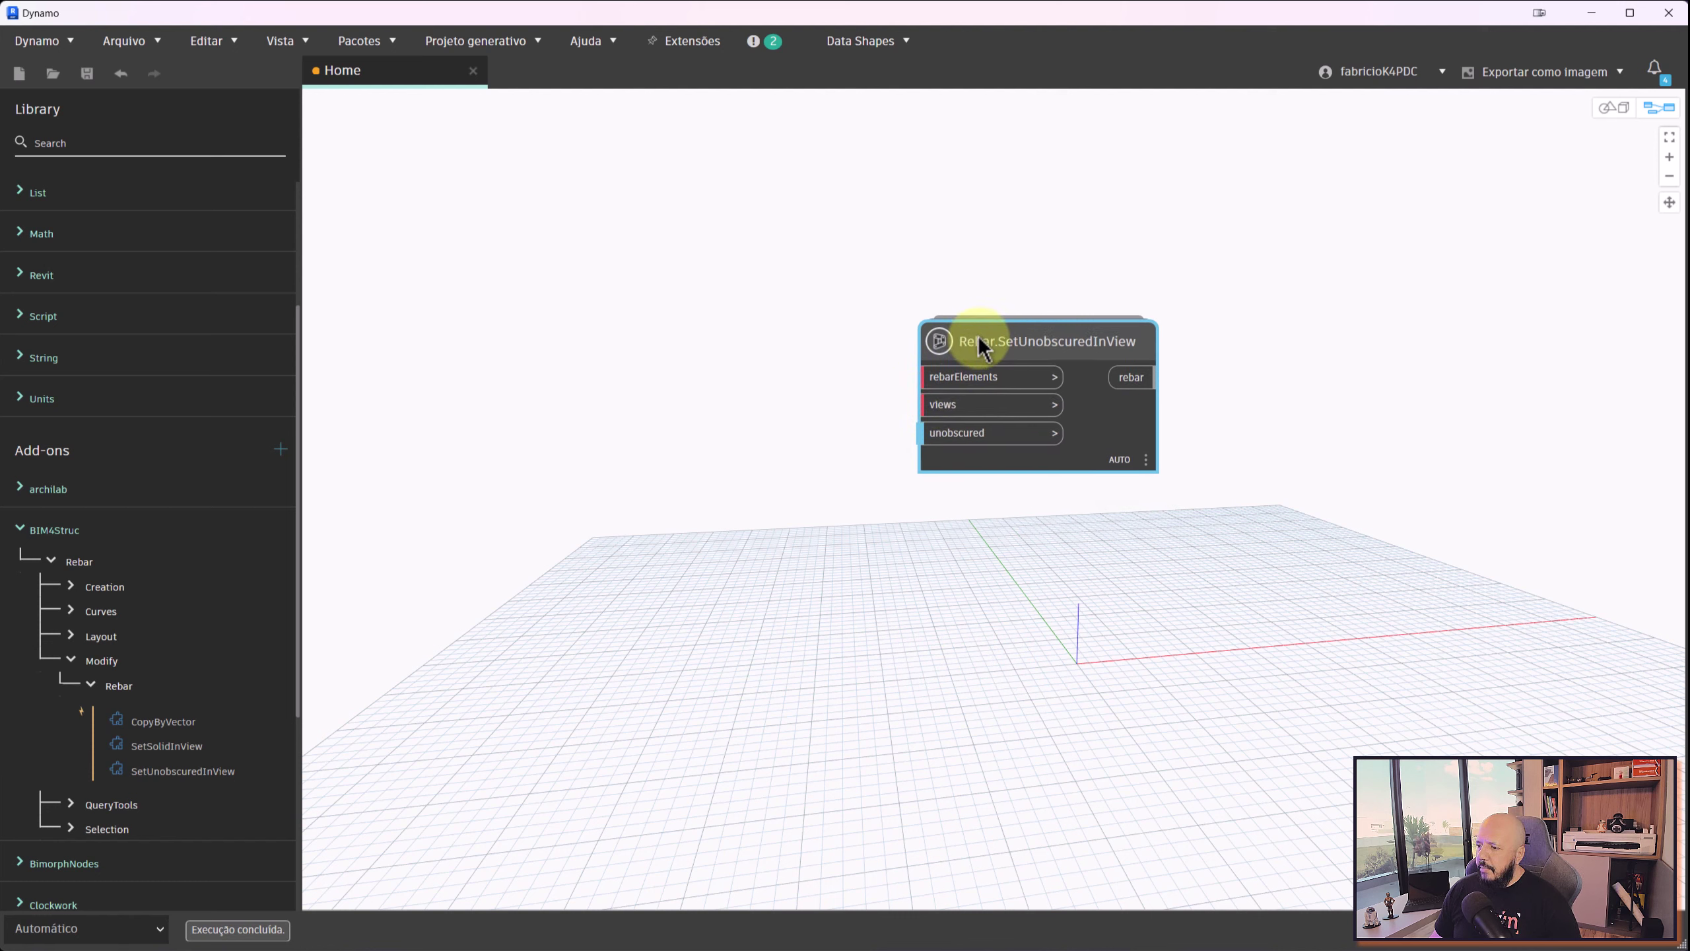
pyautogui.moveTo(991, 353); pyautogui.dragTo(963, 331)
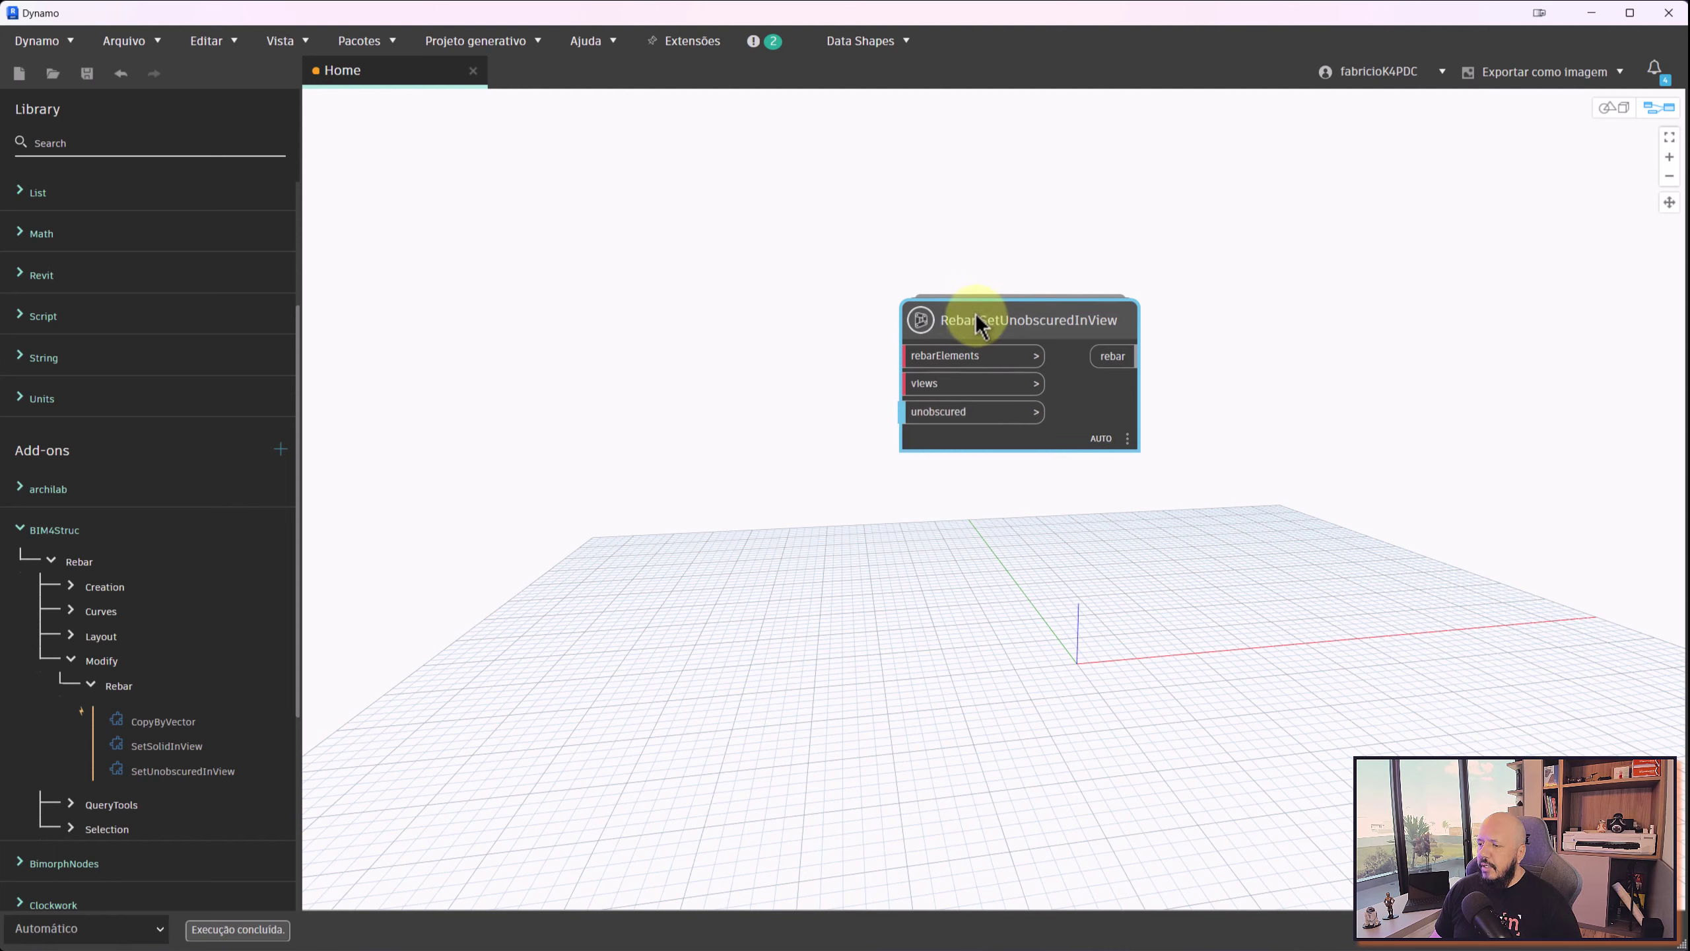
pyautogui.moveTo(977, 324); pyautogui.dragTo(970, 312)
# Add an All Elements of Category node from Revit > Selection, left of the rebar node
pyautogui.scroll(1, 126, 432)
pyautogui.scroll(2, 126, 406)
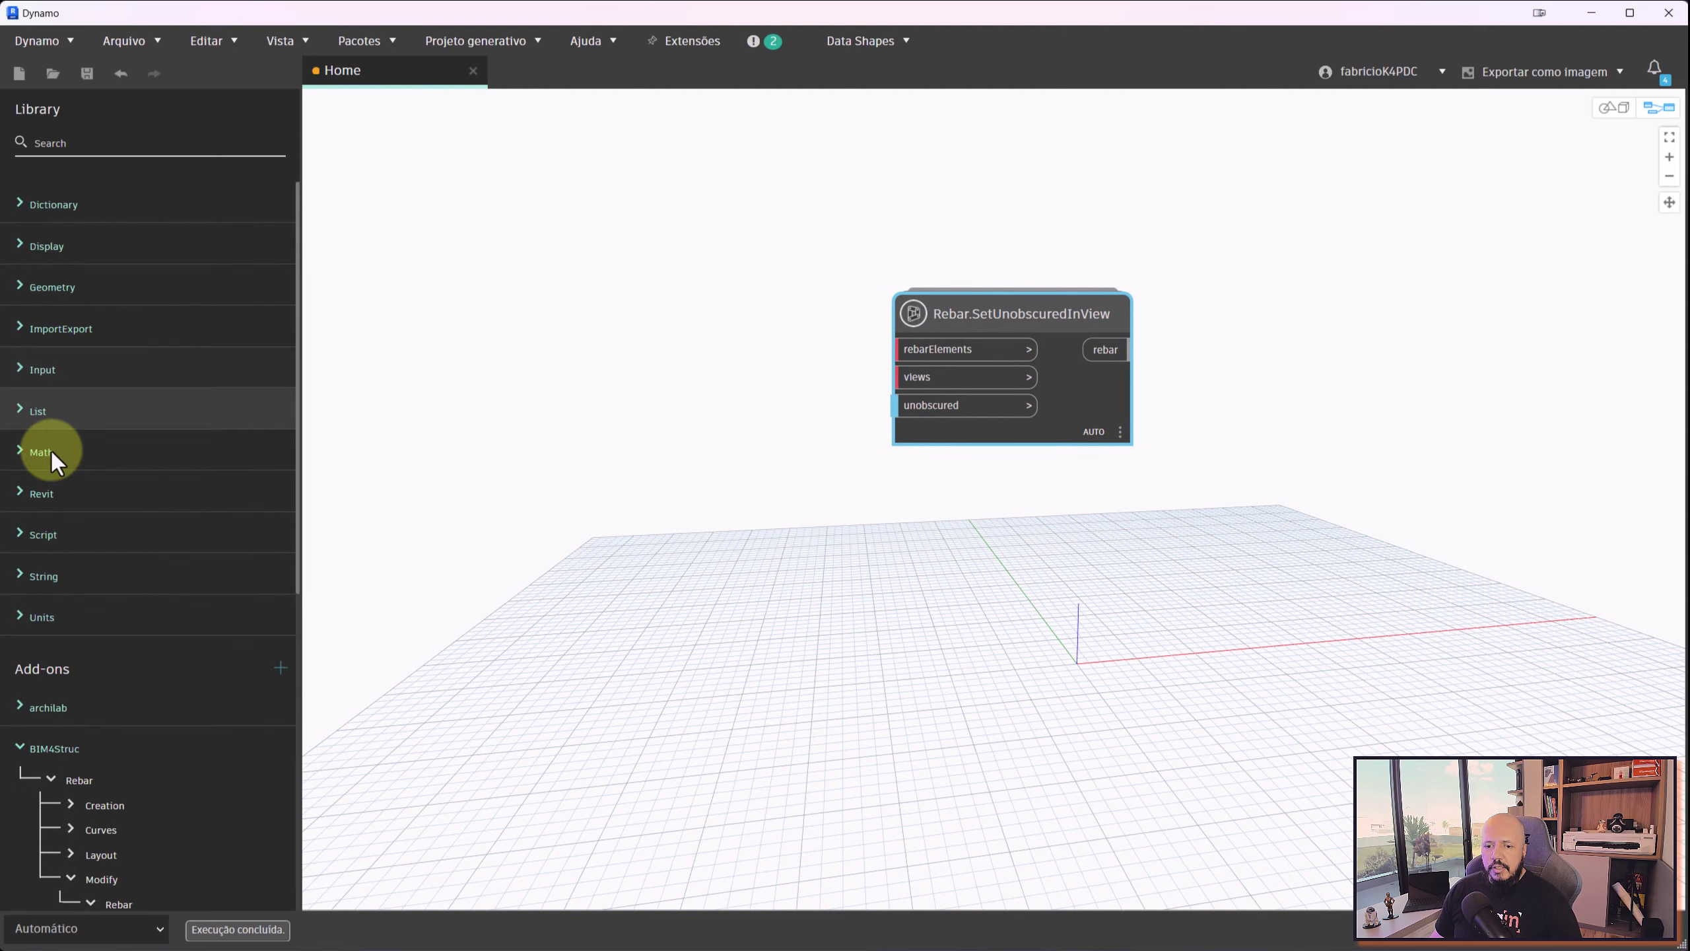
pyautogui.click(20, 749)
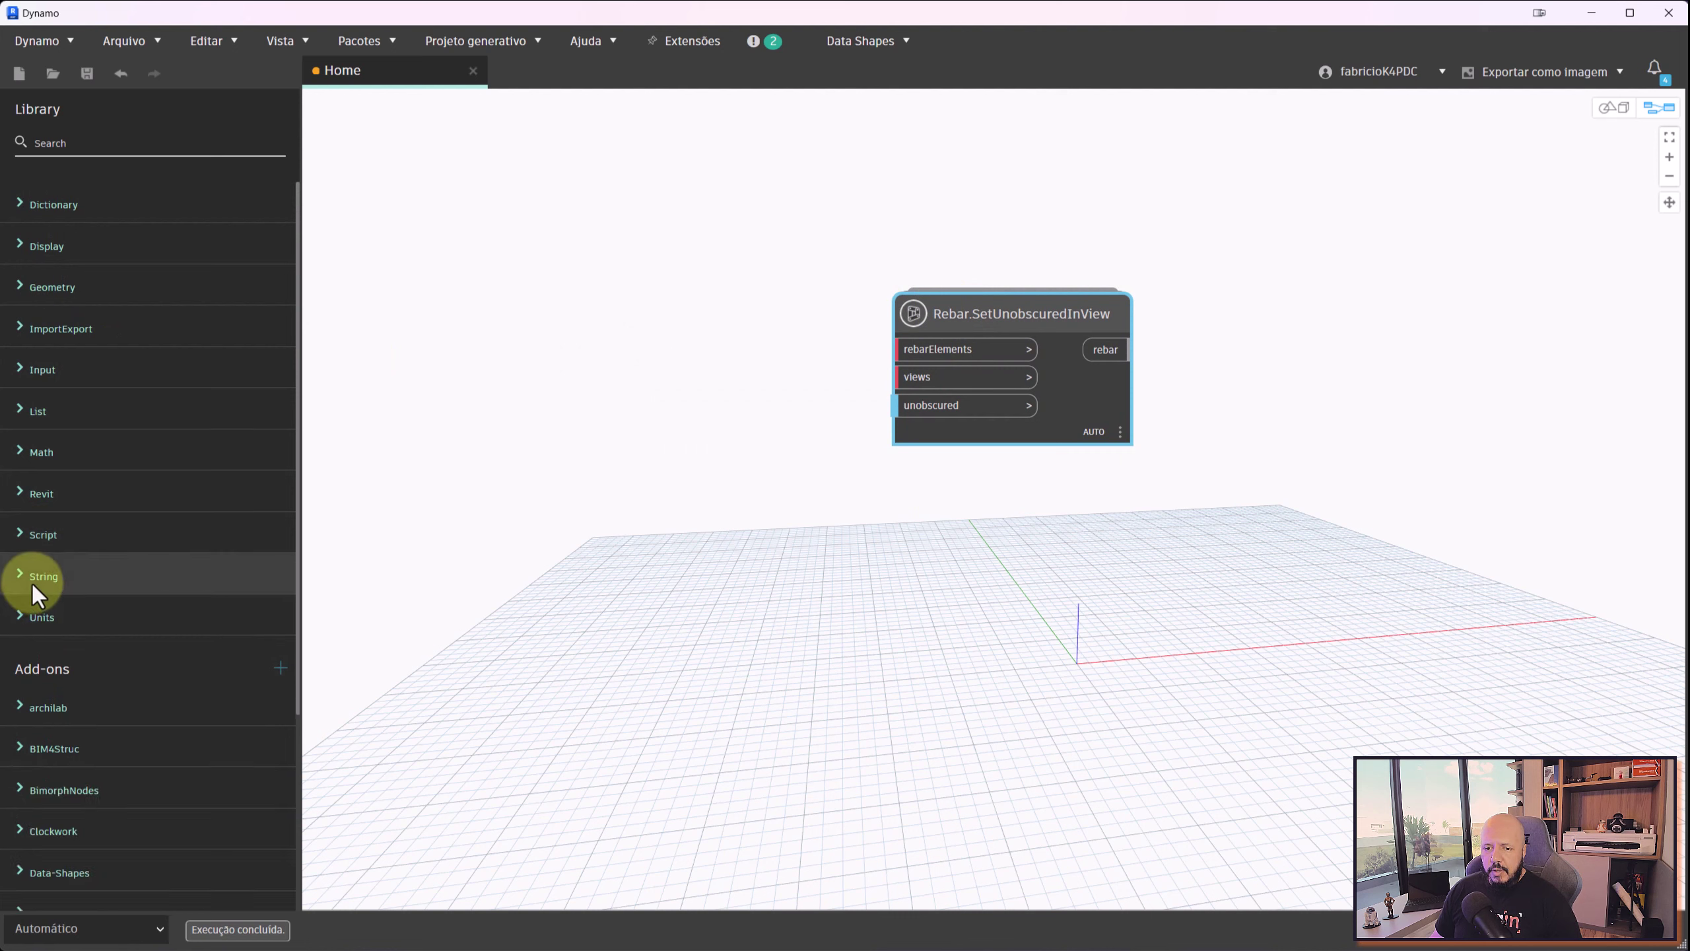
pyautogui.click(37, 495)
pyautogui.scroll(-4, 99, 497)
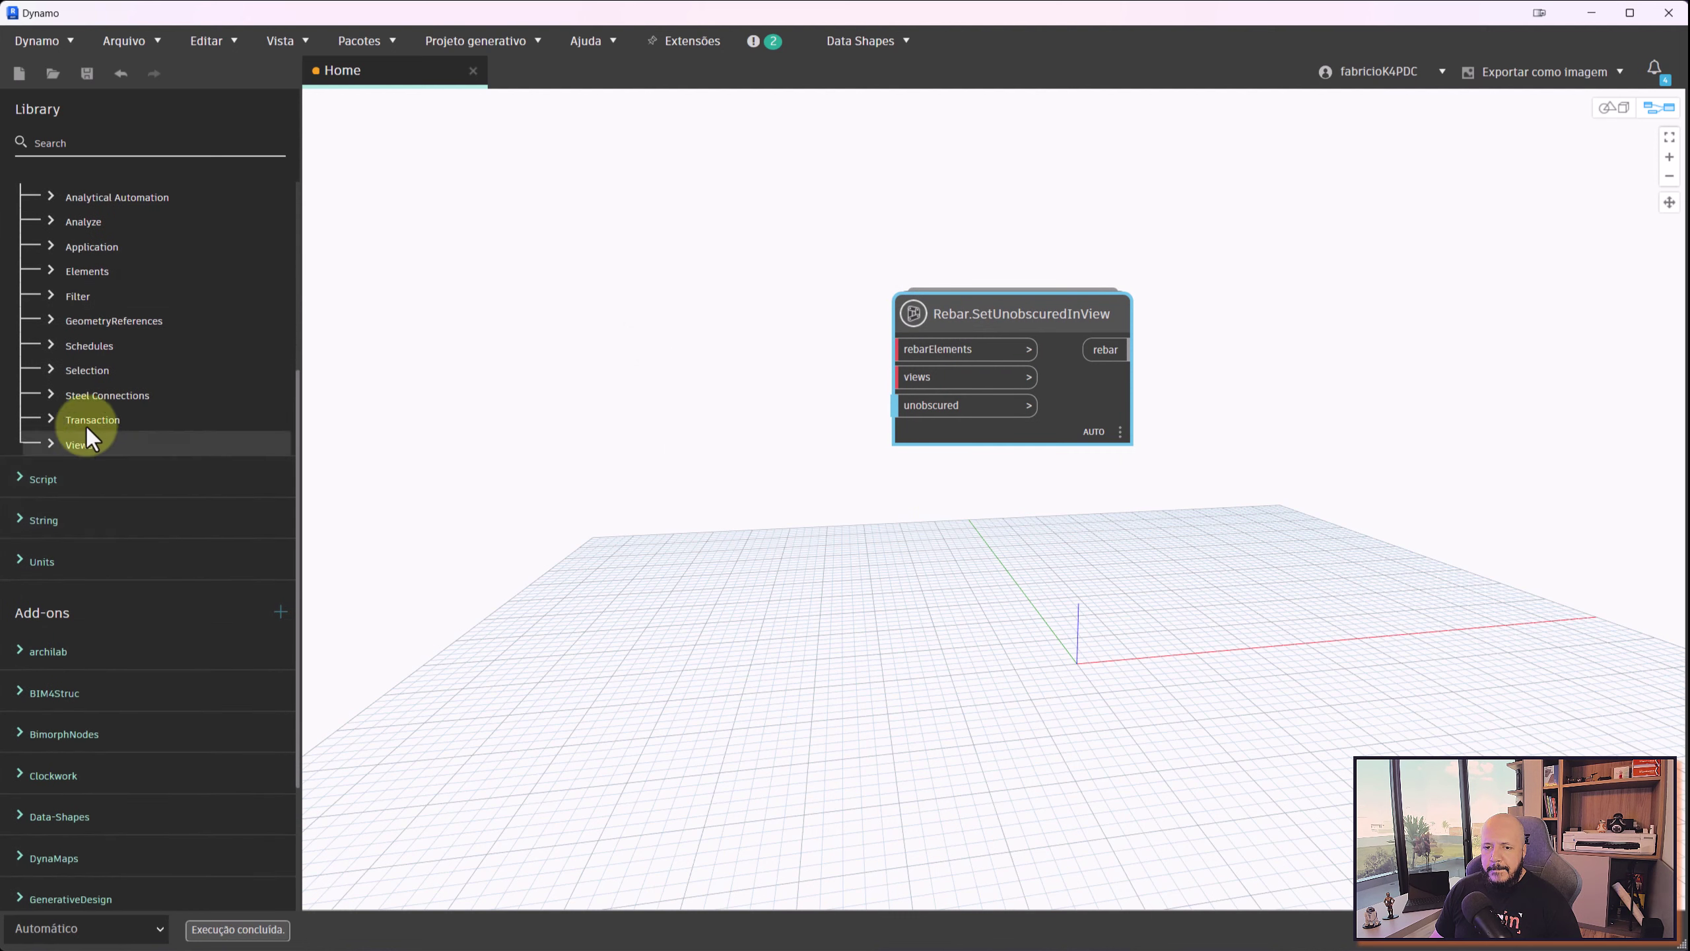
pyautogui.click(76, 365)
pyautogui.scroll(-2, 183, 495)
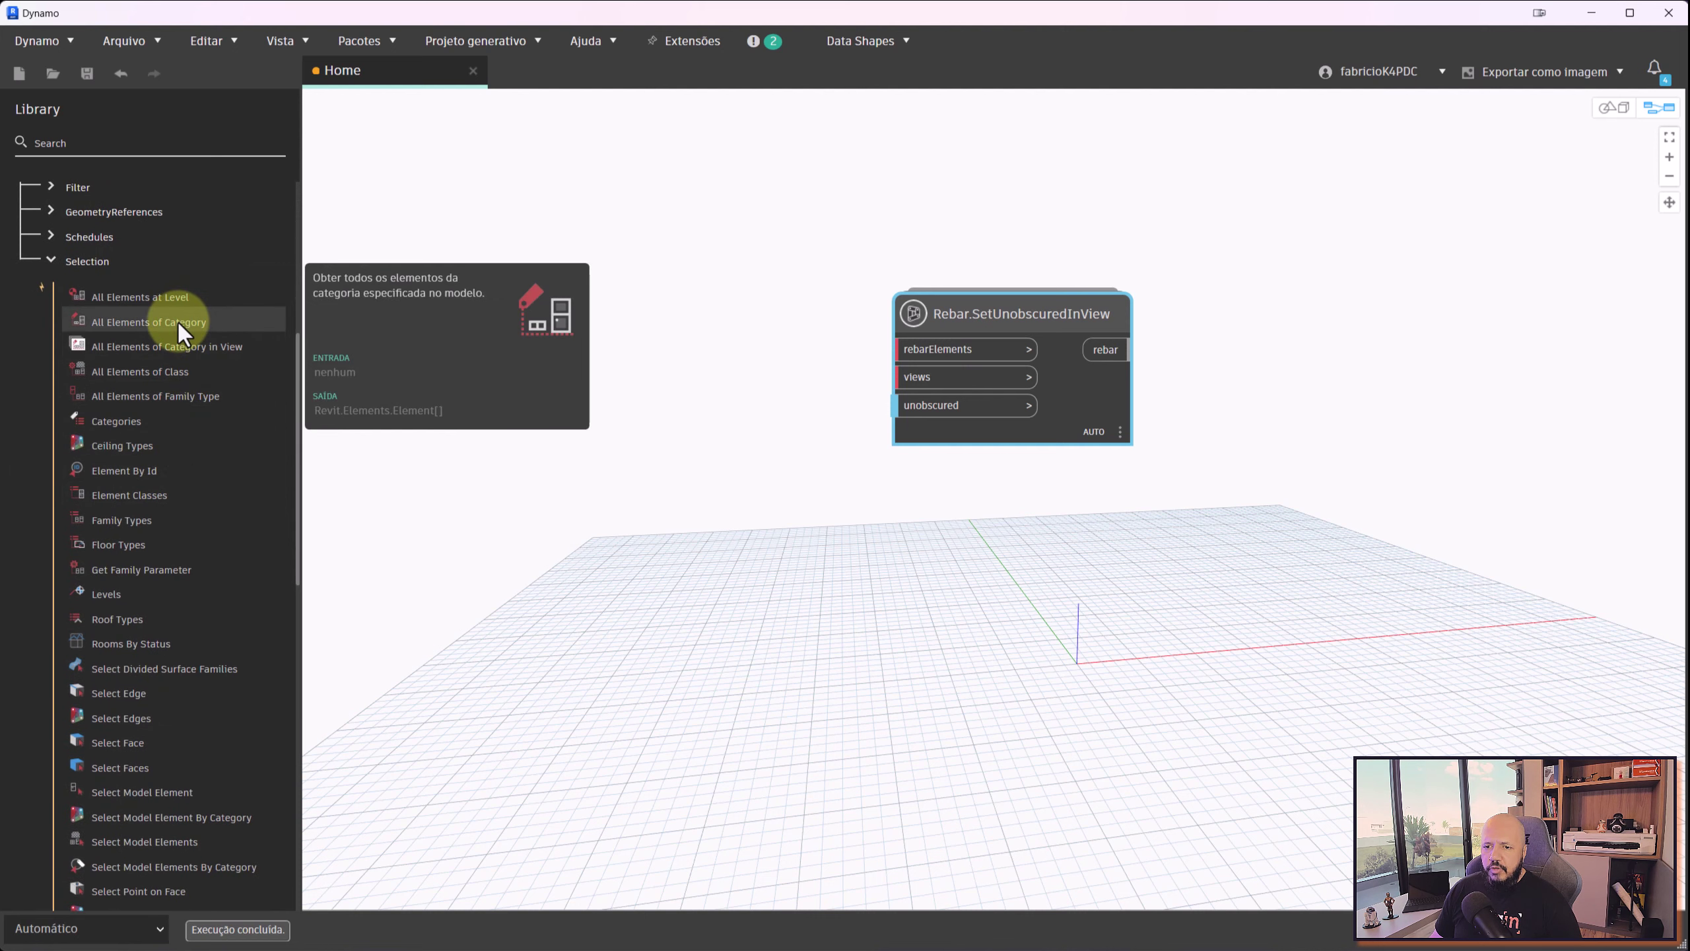
pyautogui.click(178, 322)
pyautogui.moveTo(1036, 504)
pyautogui.mouseDown()
pyautogui.moveTo(713, 368)
pyautogui.moveTo(677, 320)
pyautogui.mouseUp()
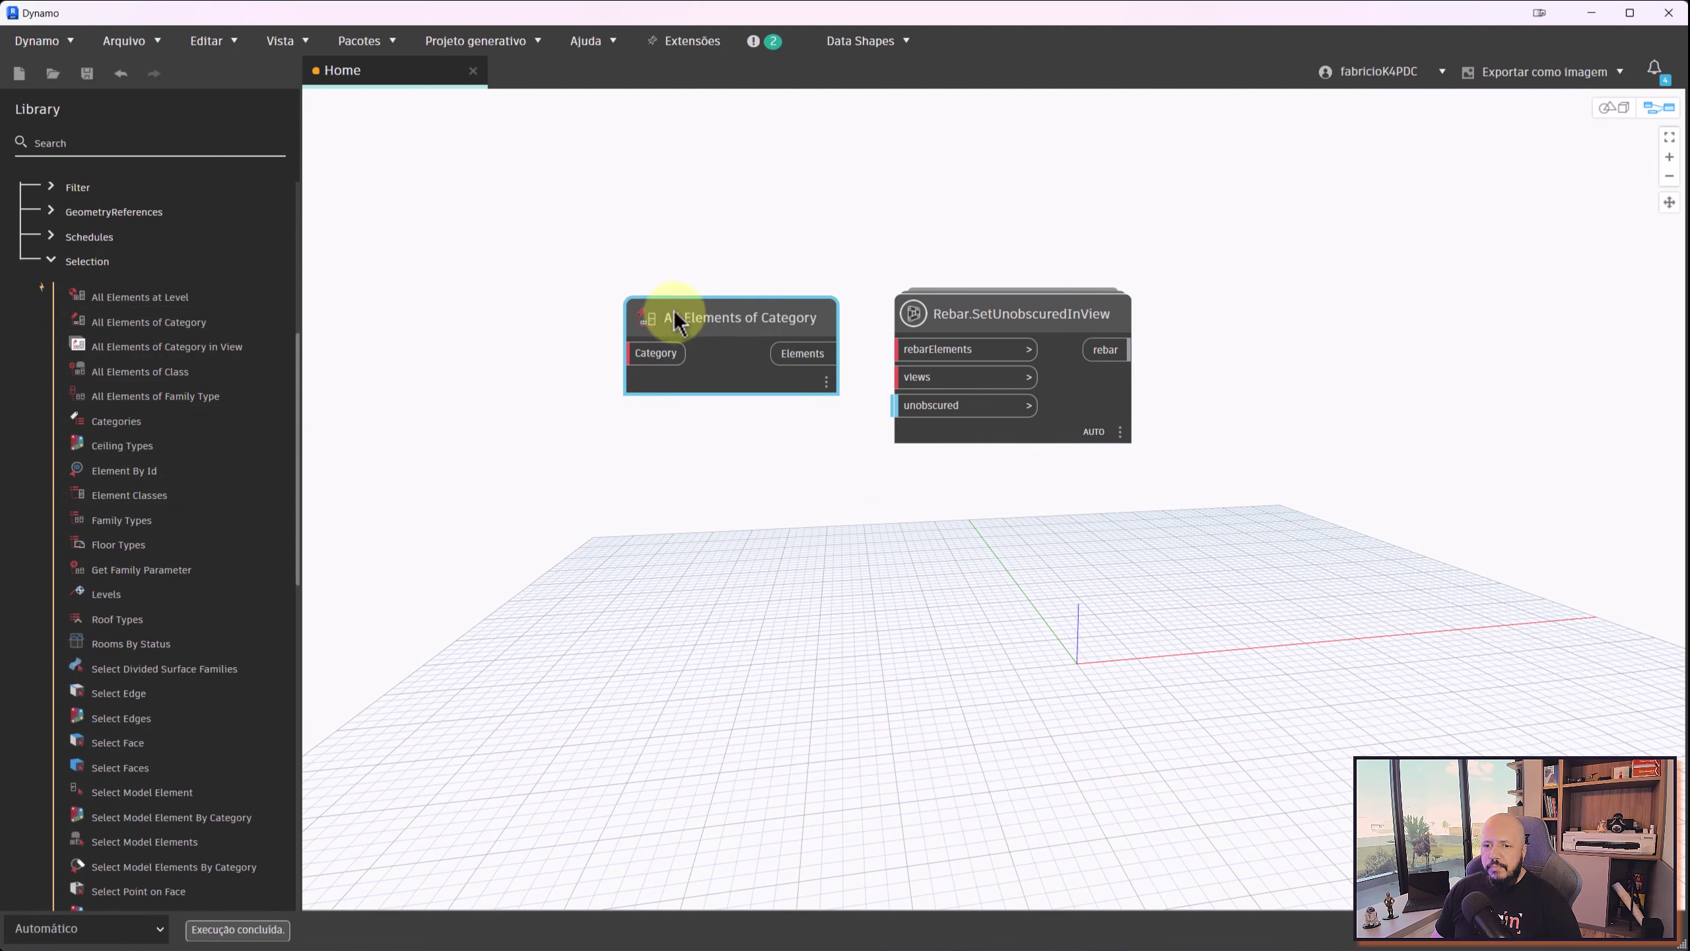
# Place a Categories node further left, then check a rebar's category in the Revit model
pyautogui.click(144, 425)
pyautogui.moveTo(1035, 526); pyautogui.dragTo(426, 320)
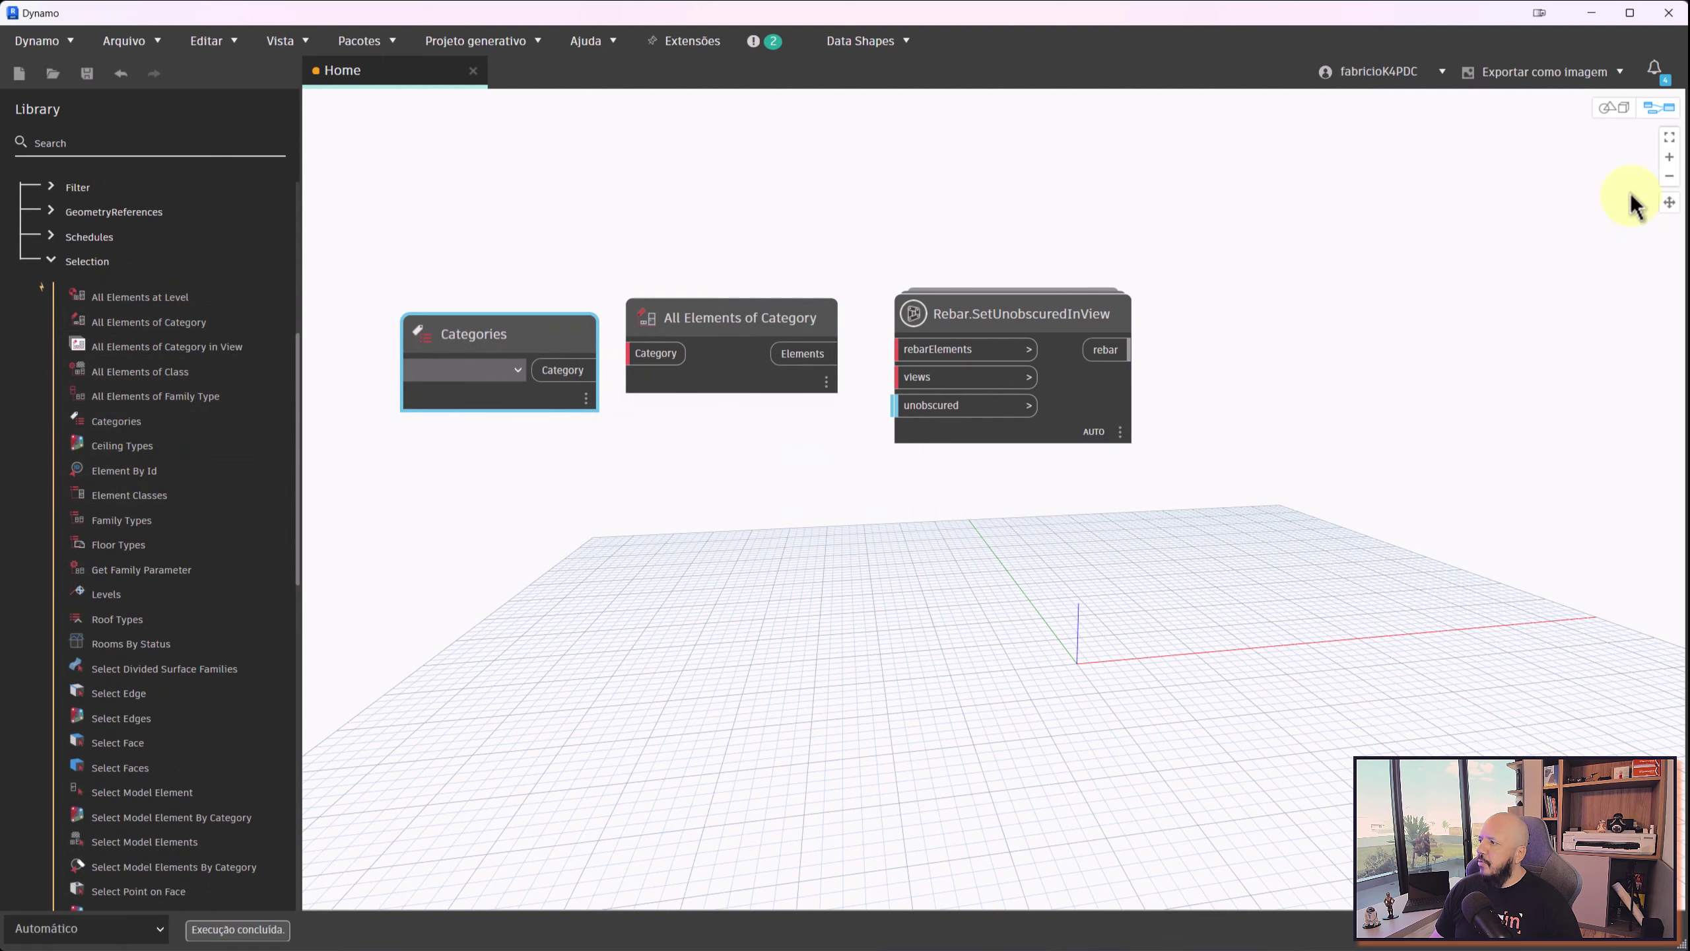
pyautogui.click(1584, 13)
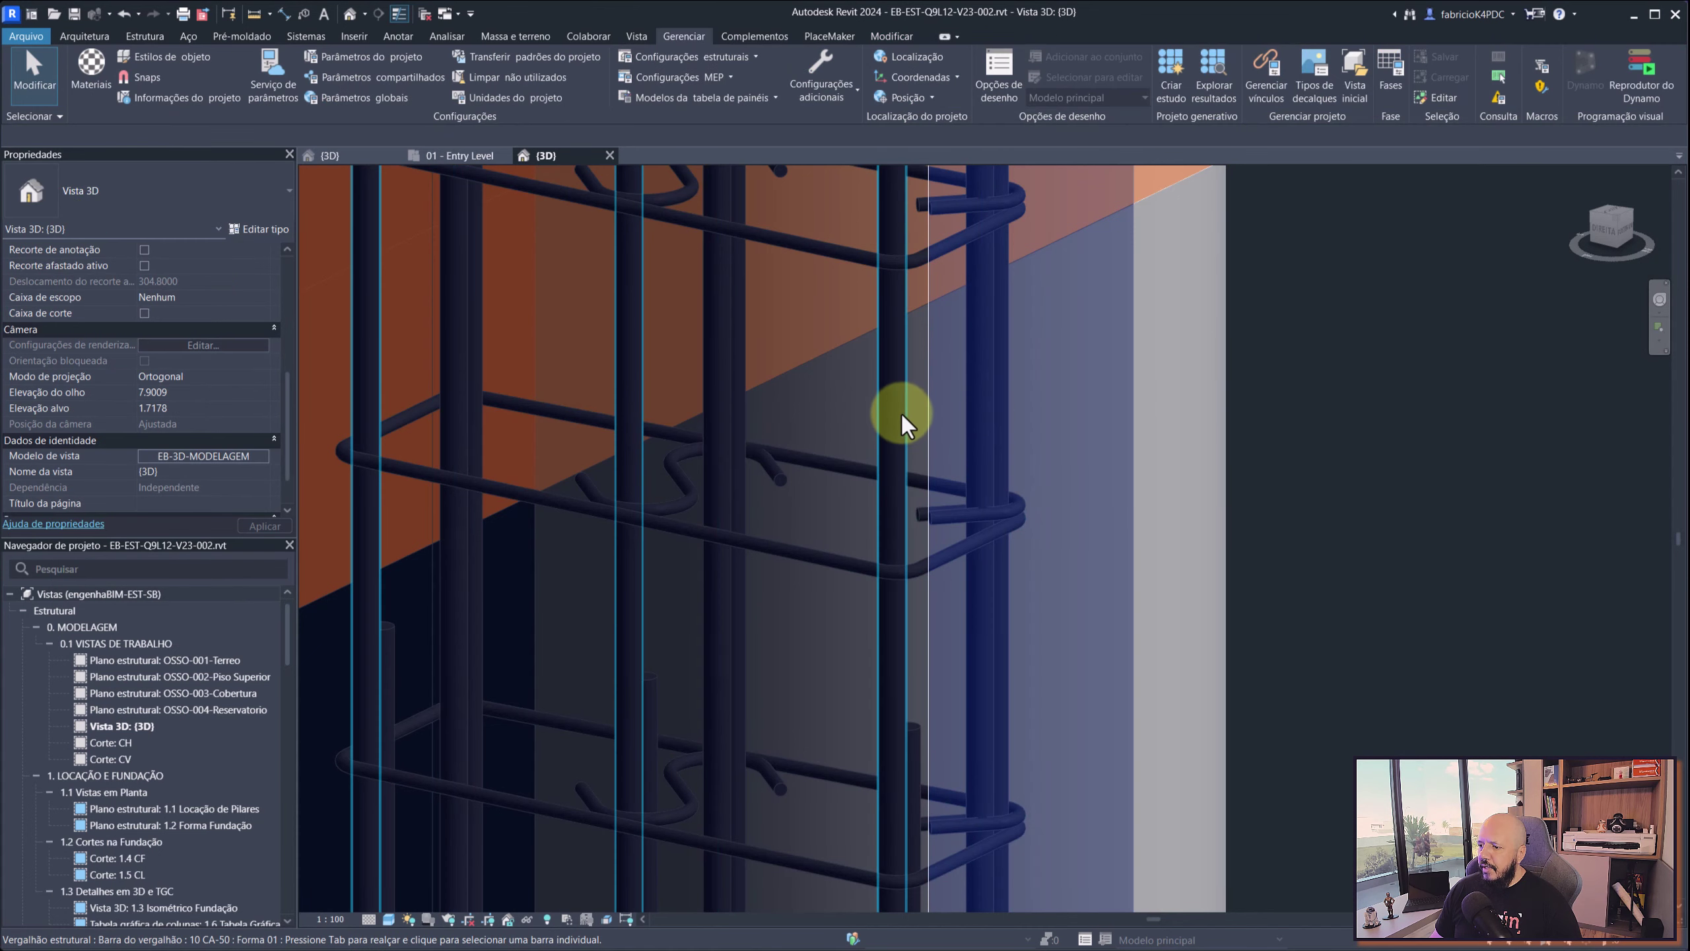
pyautogui.click(905, 422)
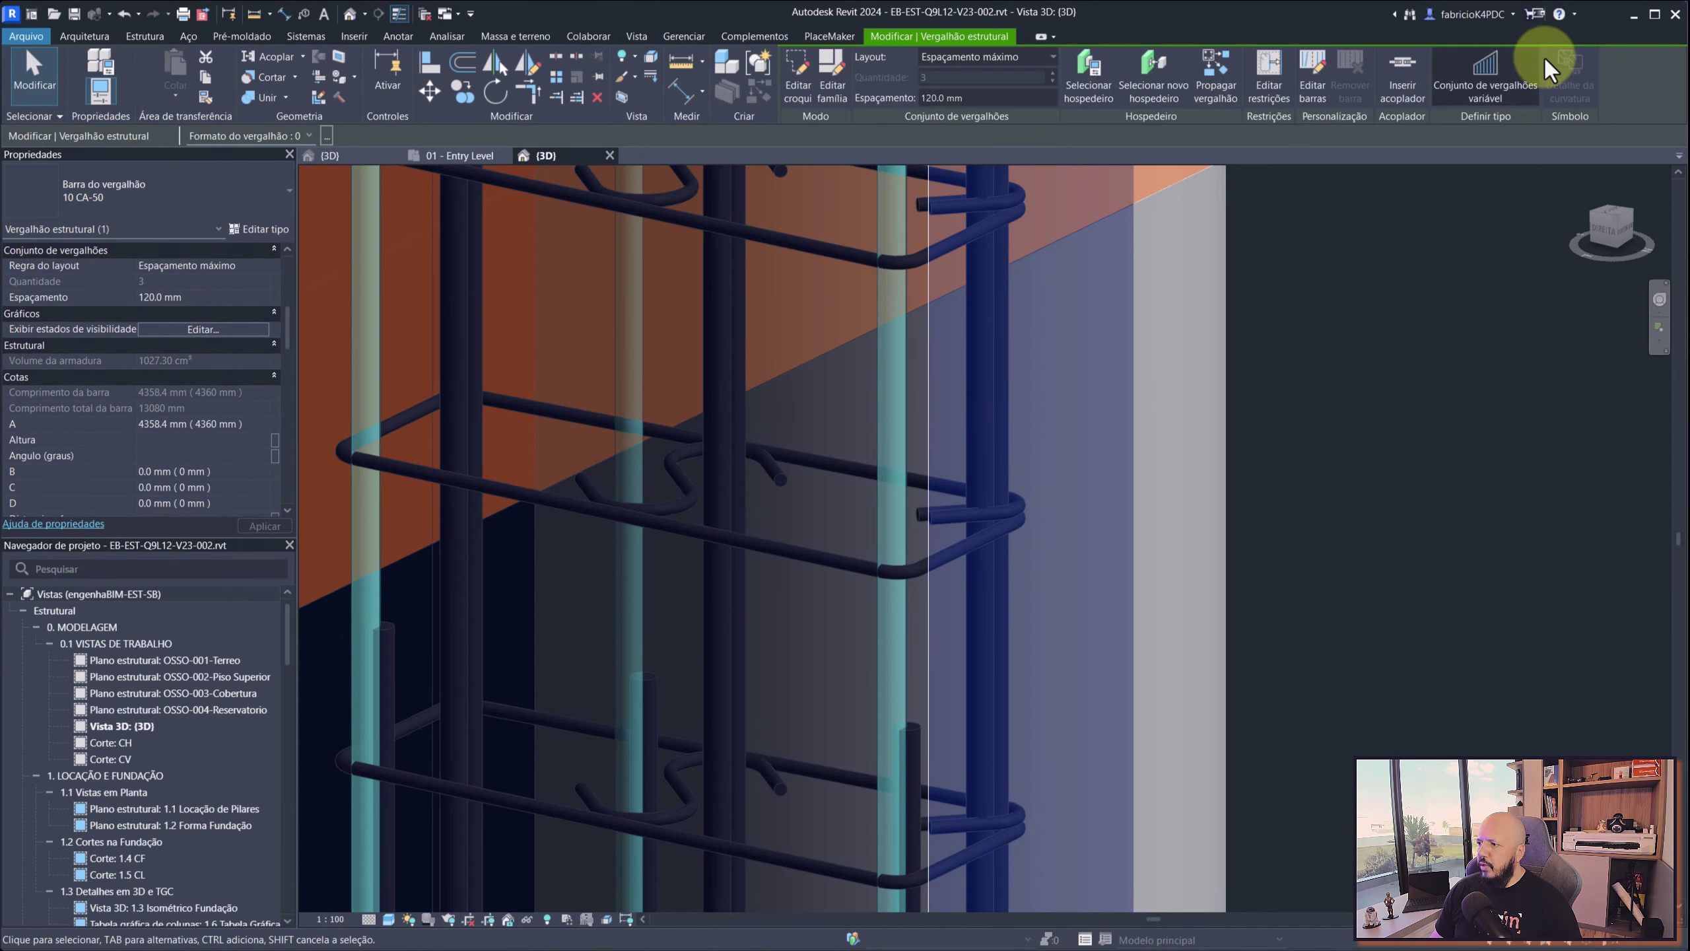
pyautogui.press('super+Tab')
pyautogui.click(1249, 323)
pyautogui.moveTo(518, 379)
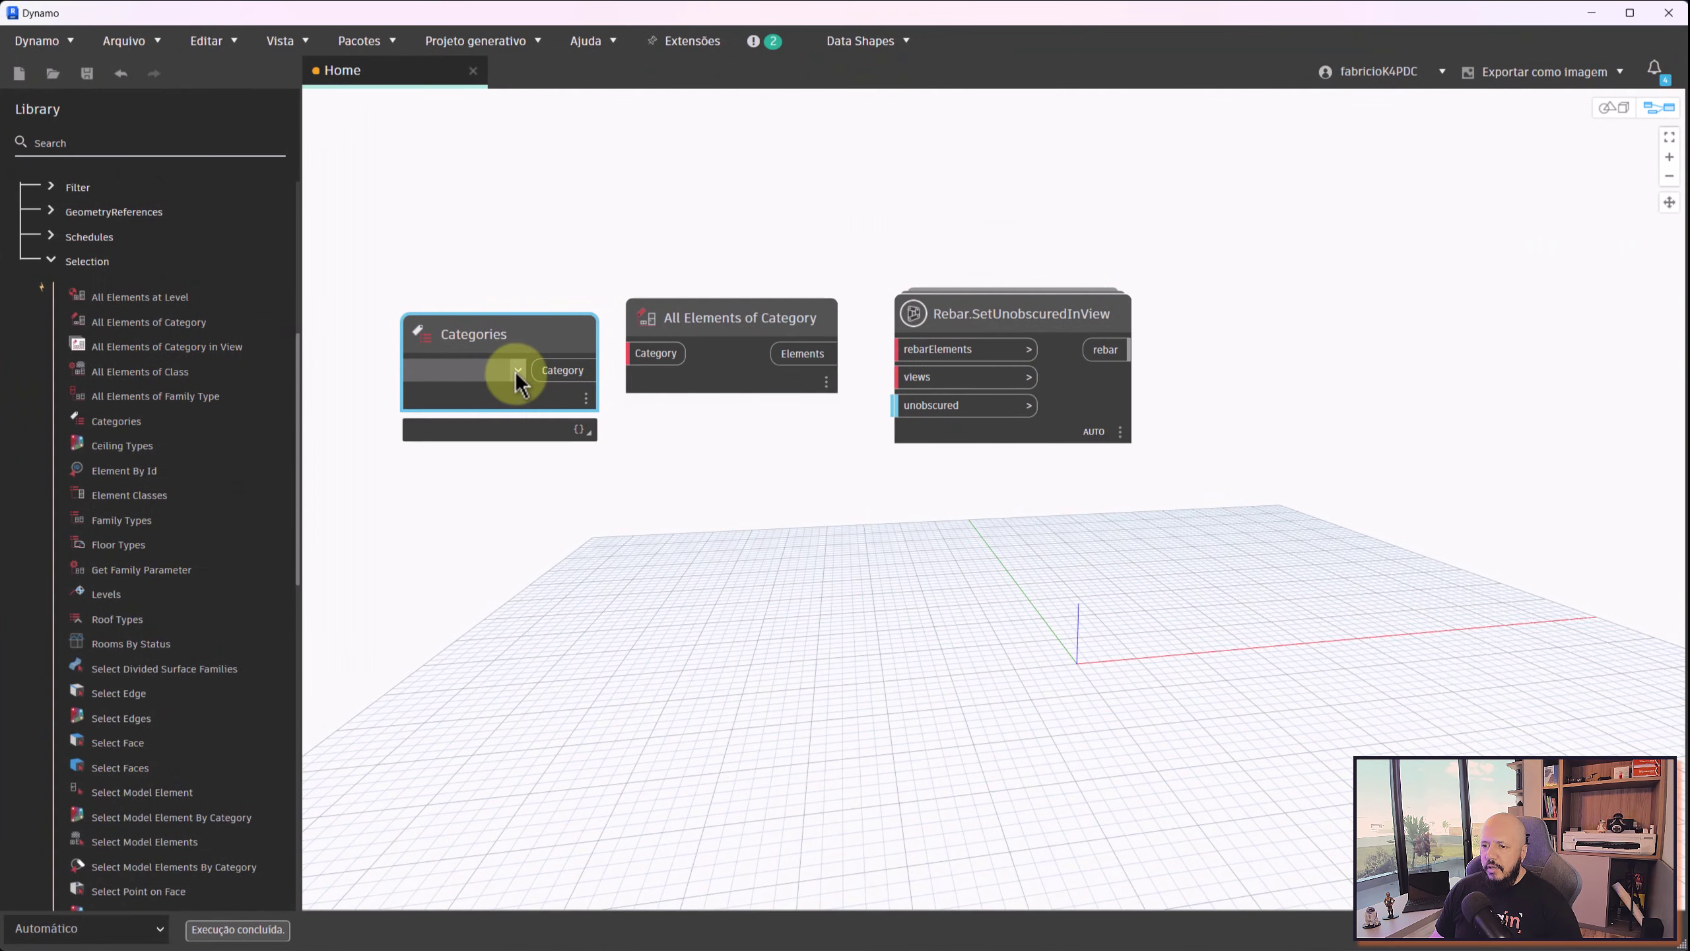
# Set Categories to Vergalhão estrutural and wire it via All Elements of Category into rebarElements
pyautogui.click(518, 369)
pyautogui.write('ver')
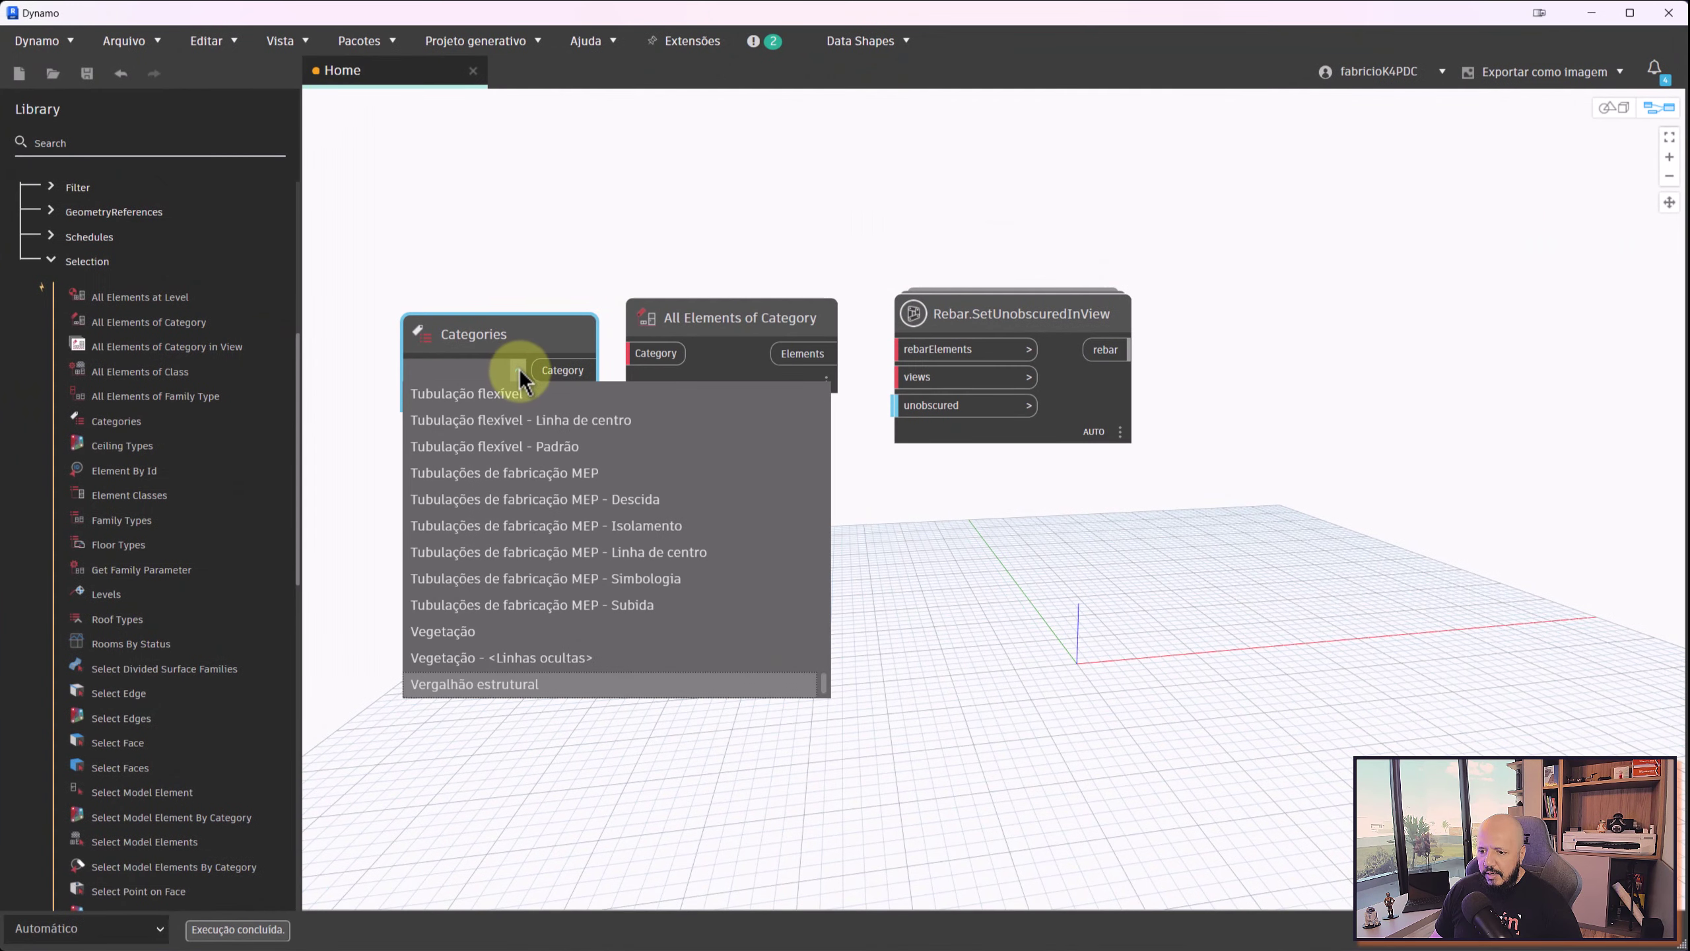
pyautogui.click(537, 686)
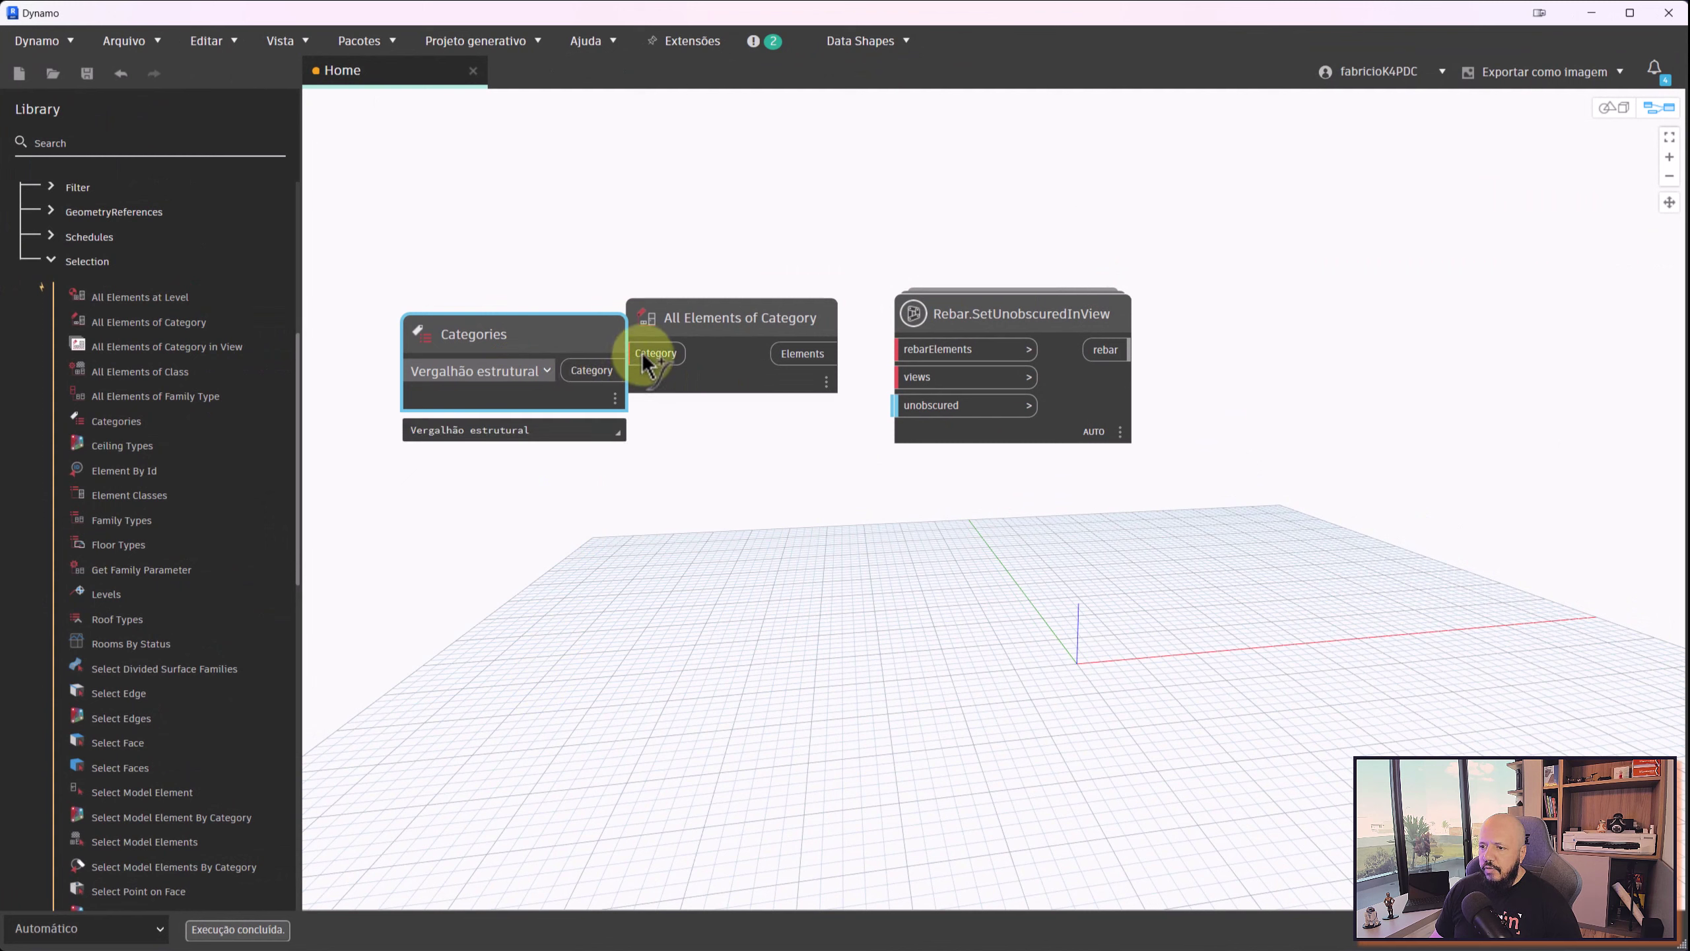
pyautogui.moveTo(684, 336); pyautogui.dragTo(743, 297)
pyautogui.moveTo(999, 320); pyautogui.dragTo(1068, 309)
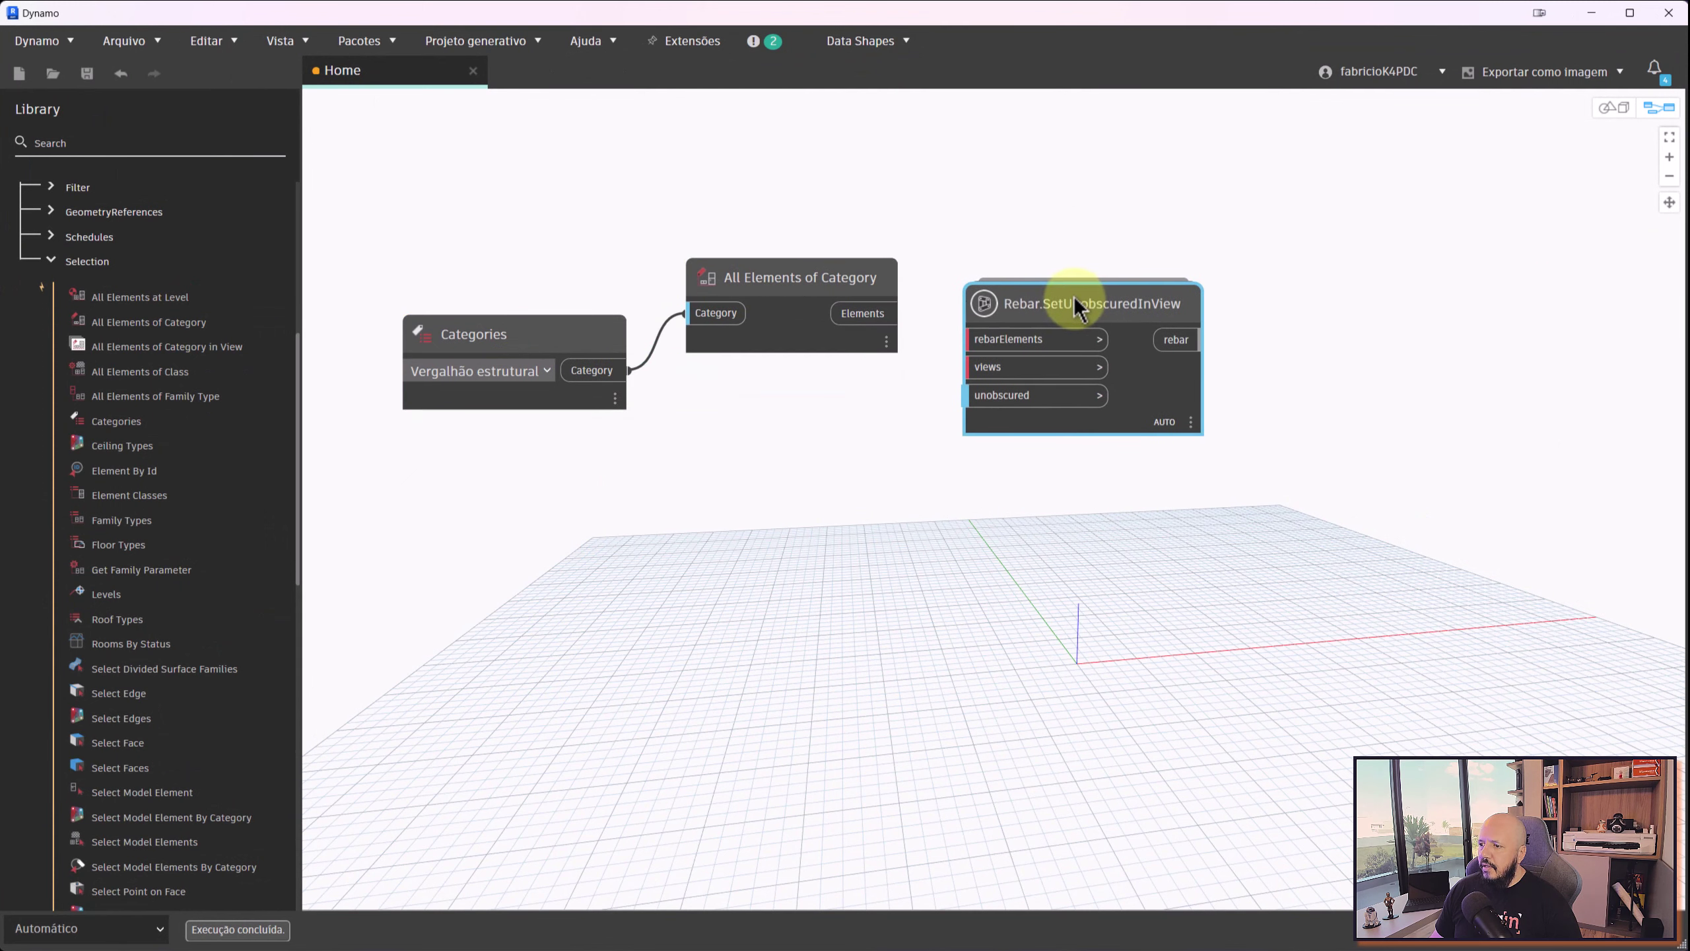
pyautogui.moveTo(836, 314); pyautogui.dragTo(971, 339)
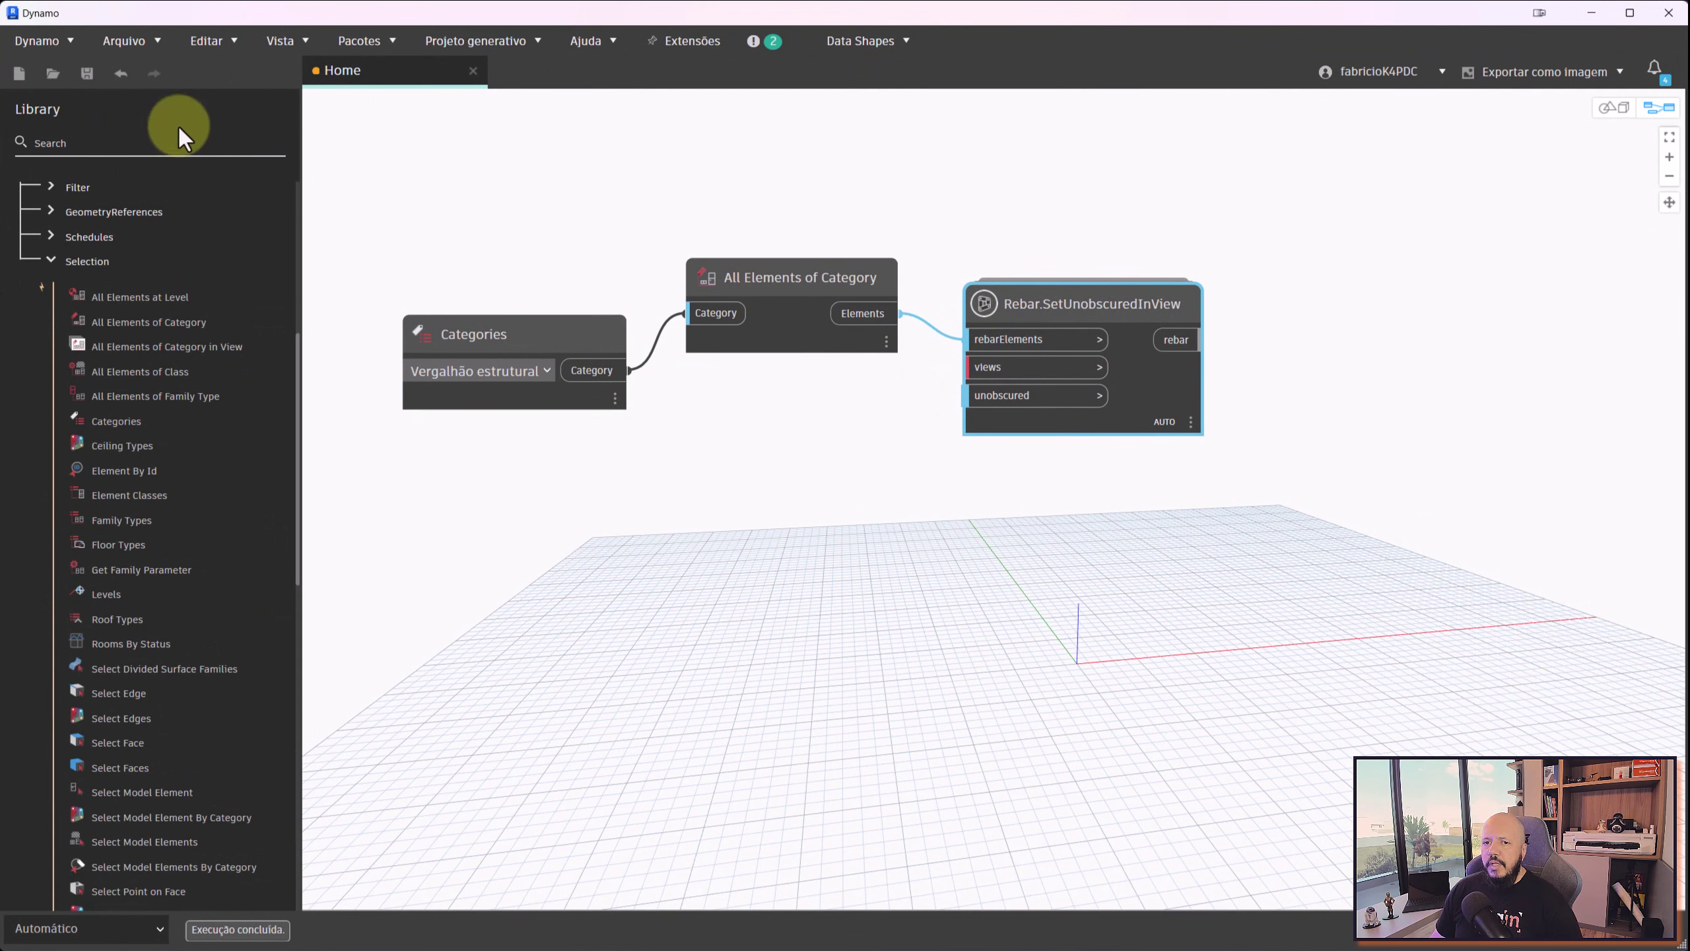
pyautogui.moveTo(1055, 293); pyautogui.dragTo(1057, 359)
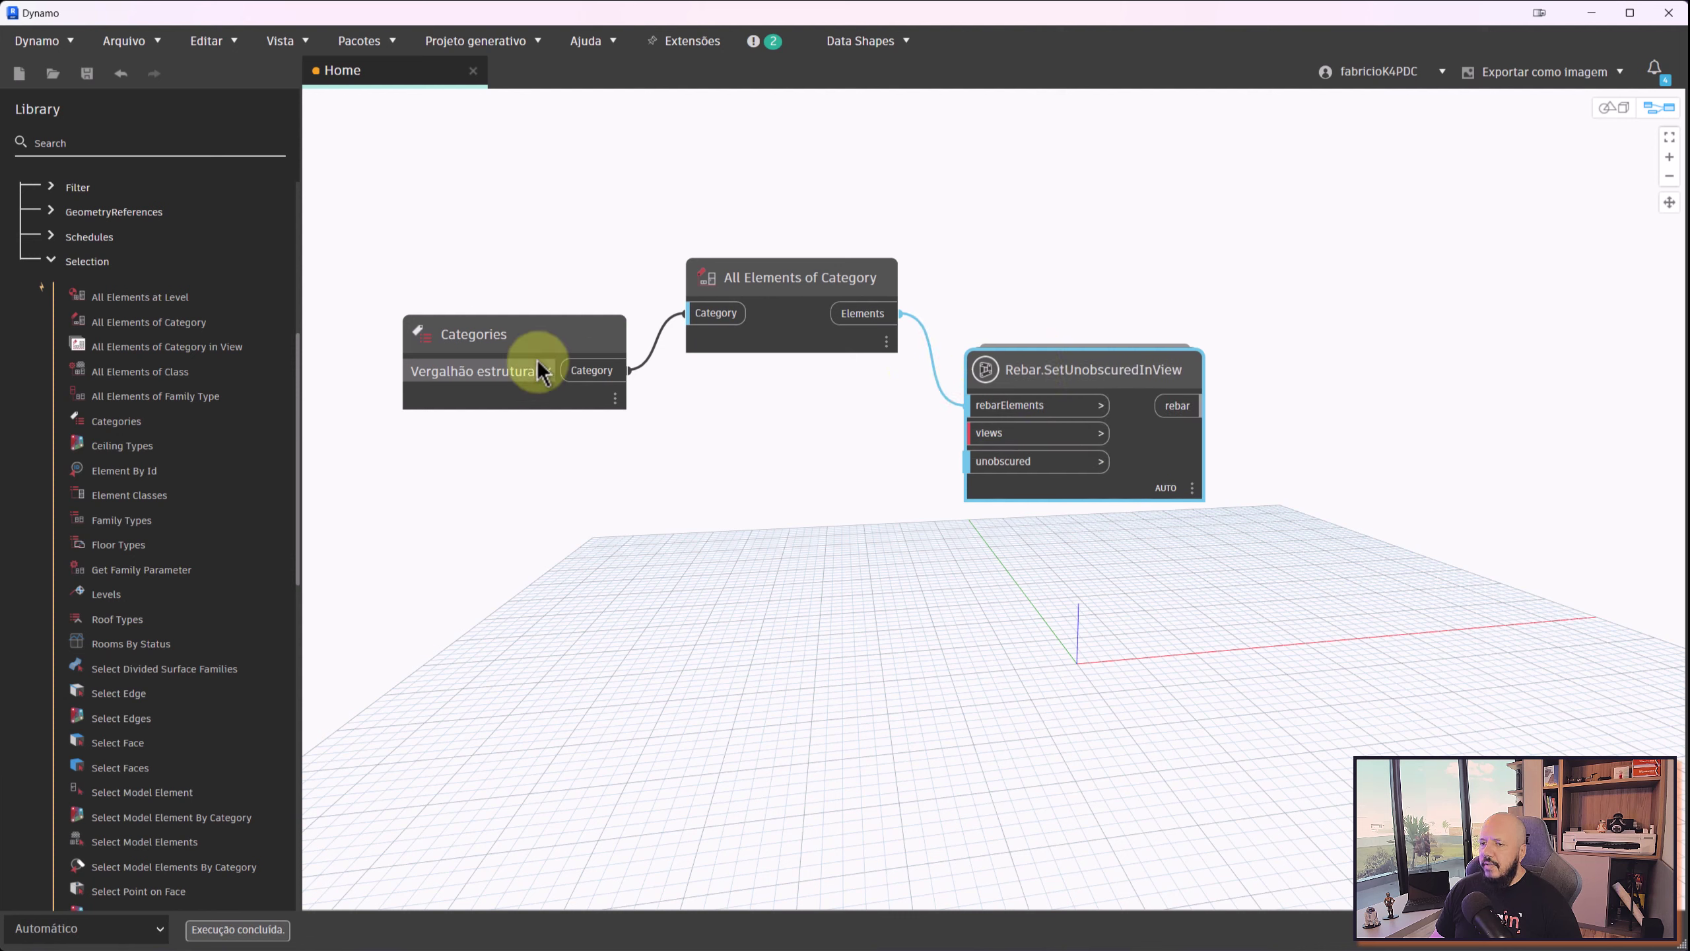
# Add a Views node from the 'views' search and set it to {3D}
pyautogui.click(170, 133)
pyautogui.write('views')
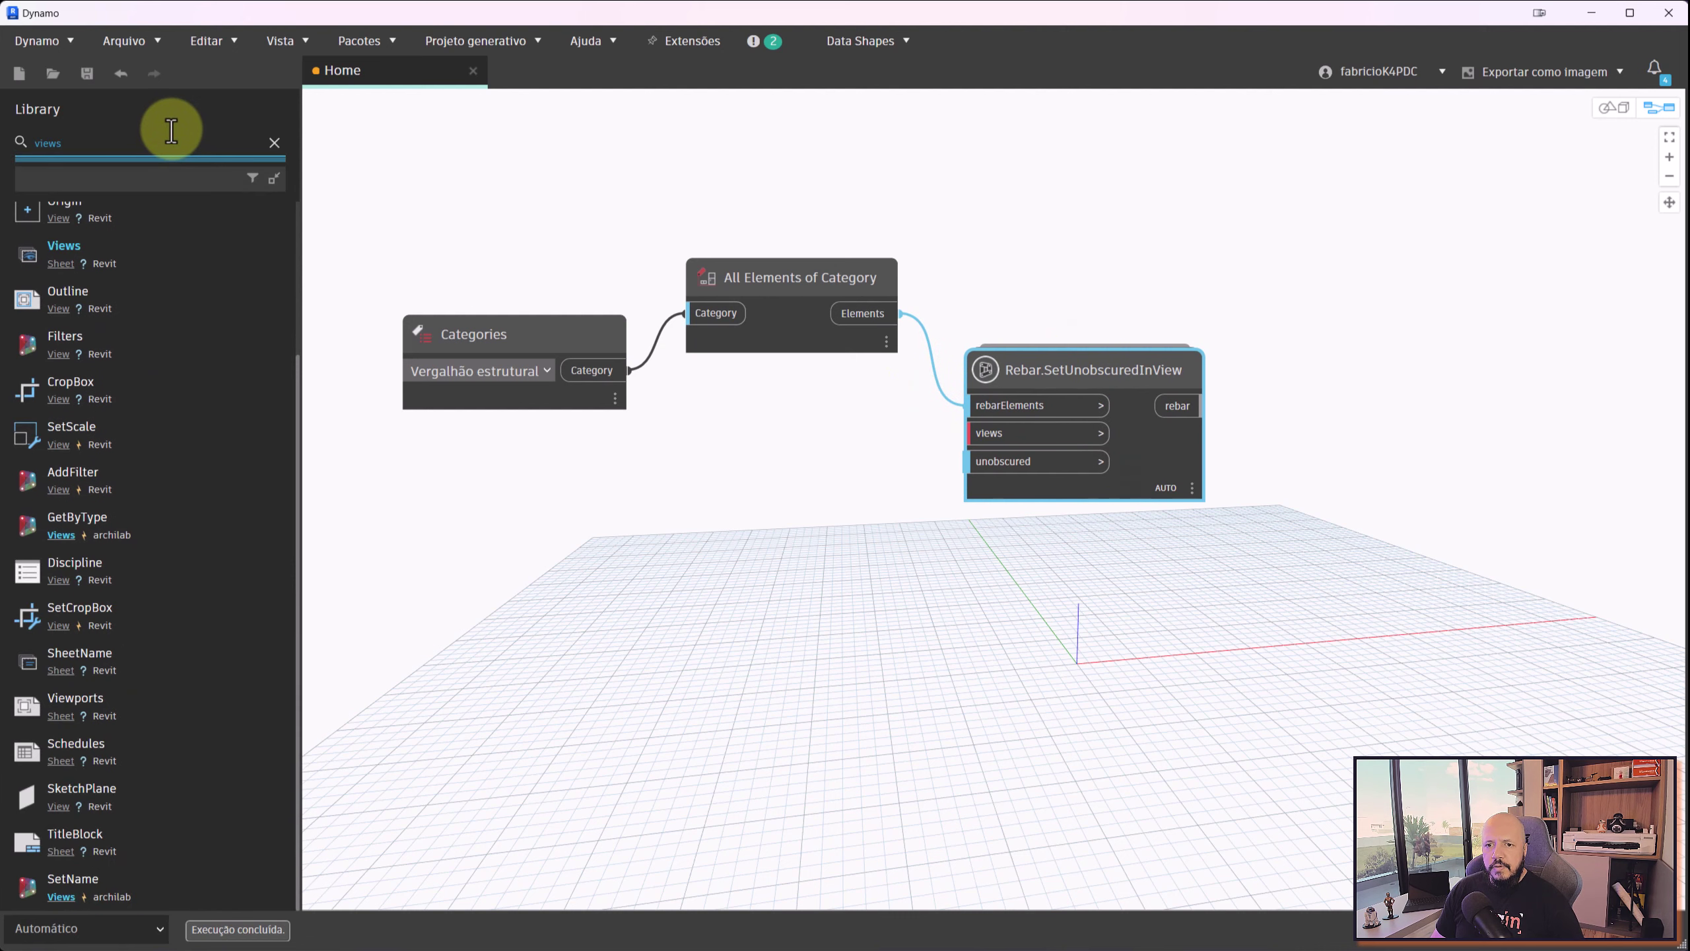
pyautogui.press('Return')
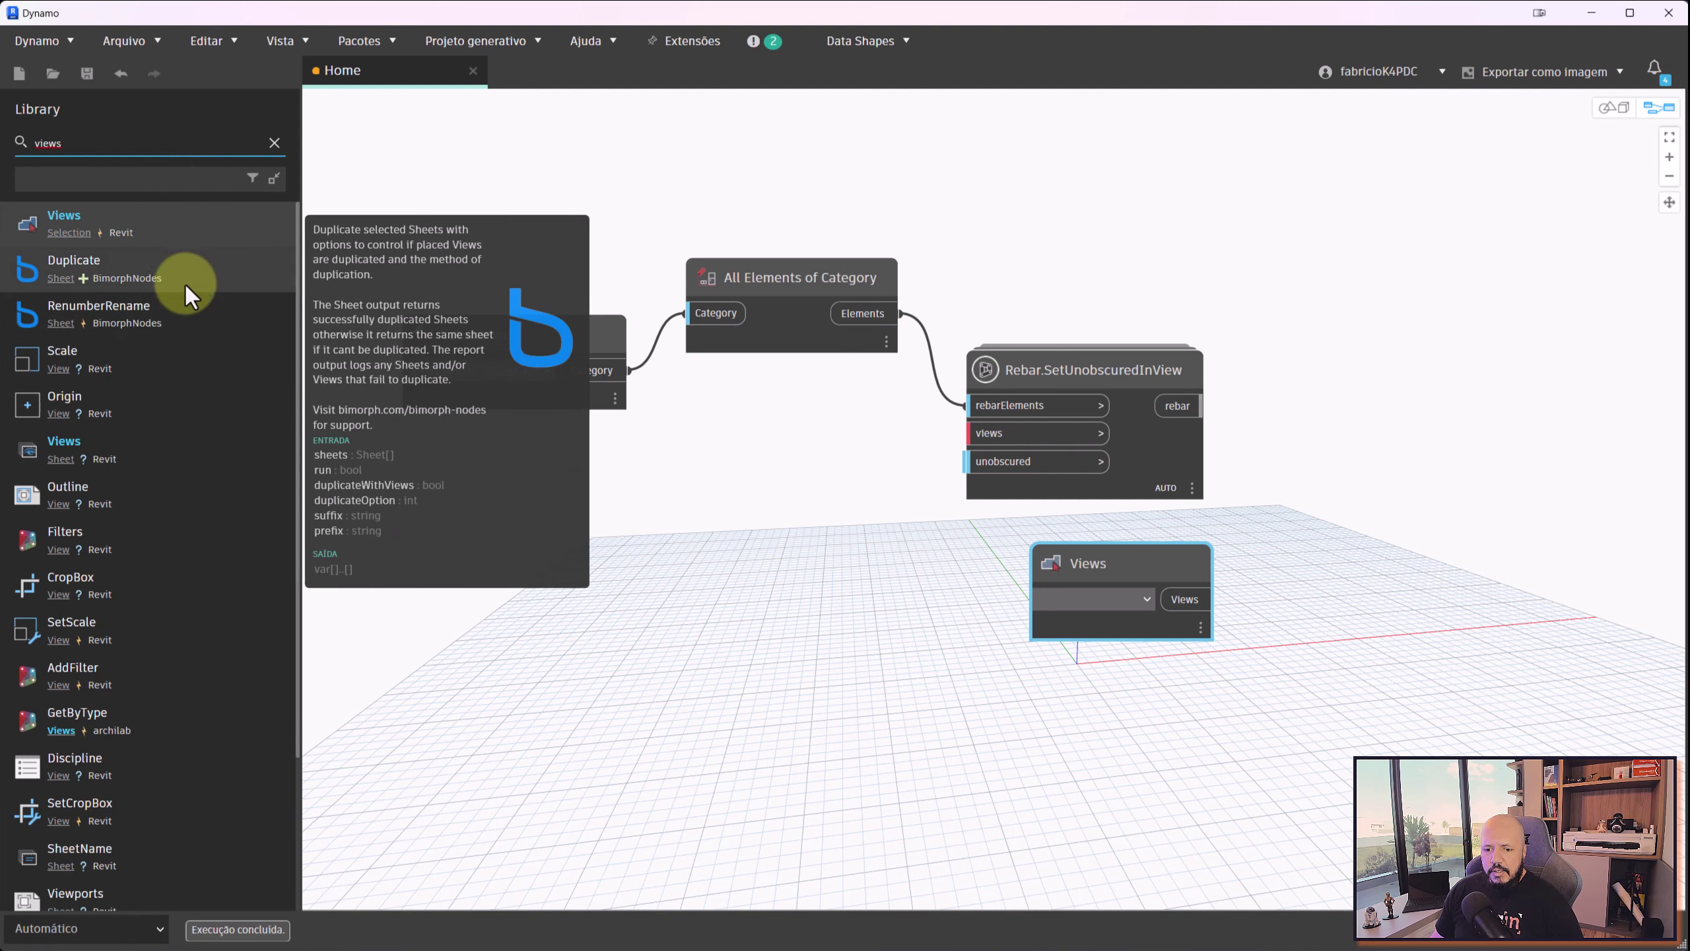
pyautogui.scroll(-1, 184, 293)
pyautogui.scroll(-2, 150, 393)
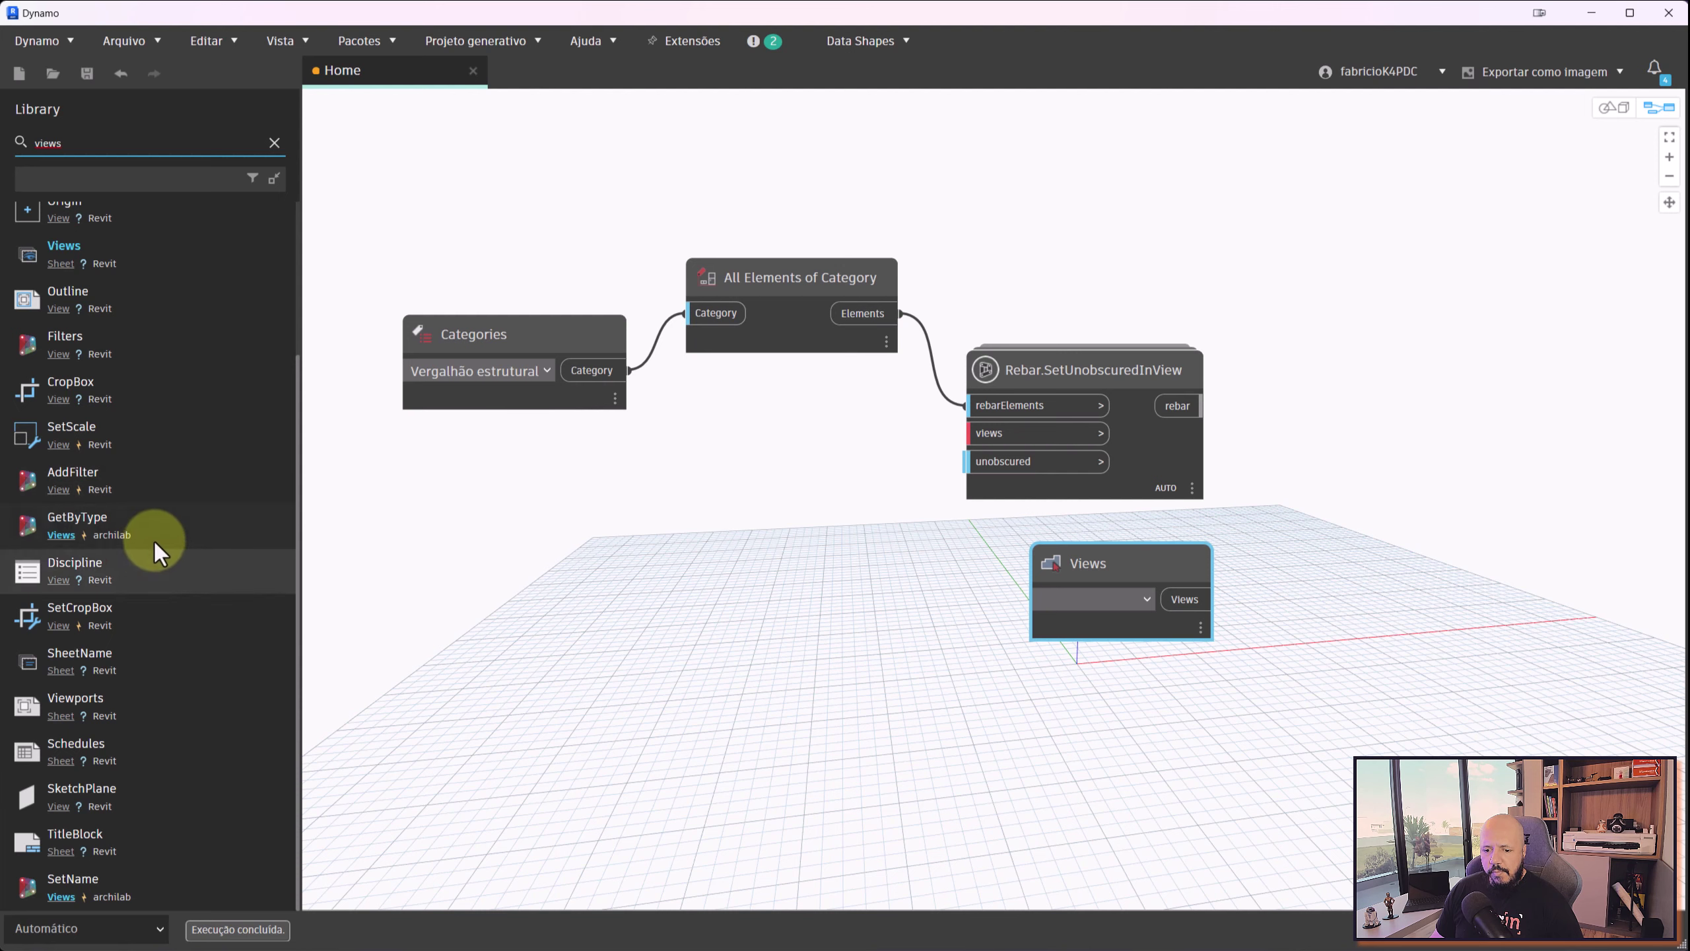
pyautogui.moveTo(1092, 565); pyautogui.dragTo(772, 530)
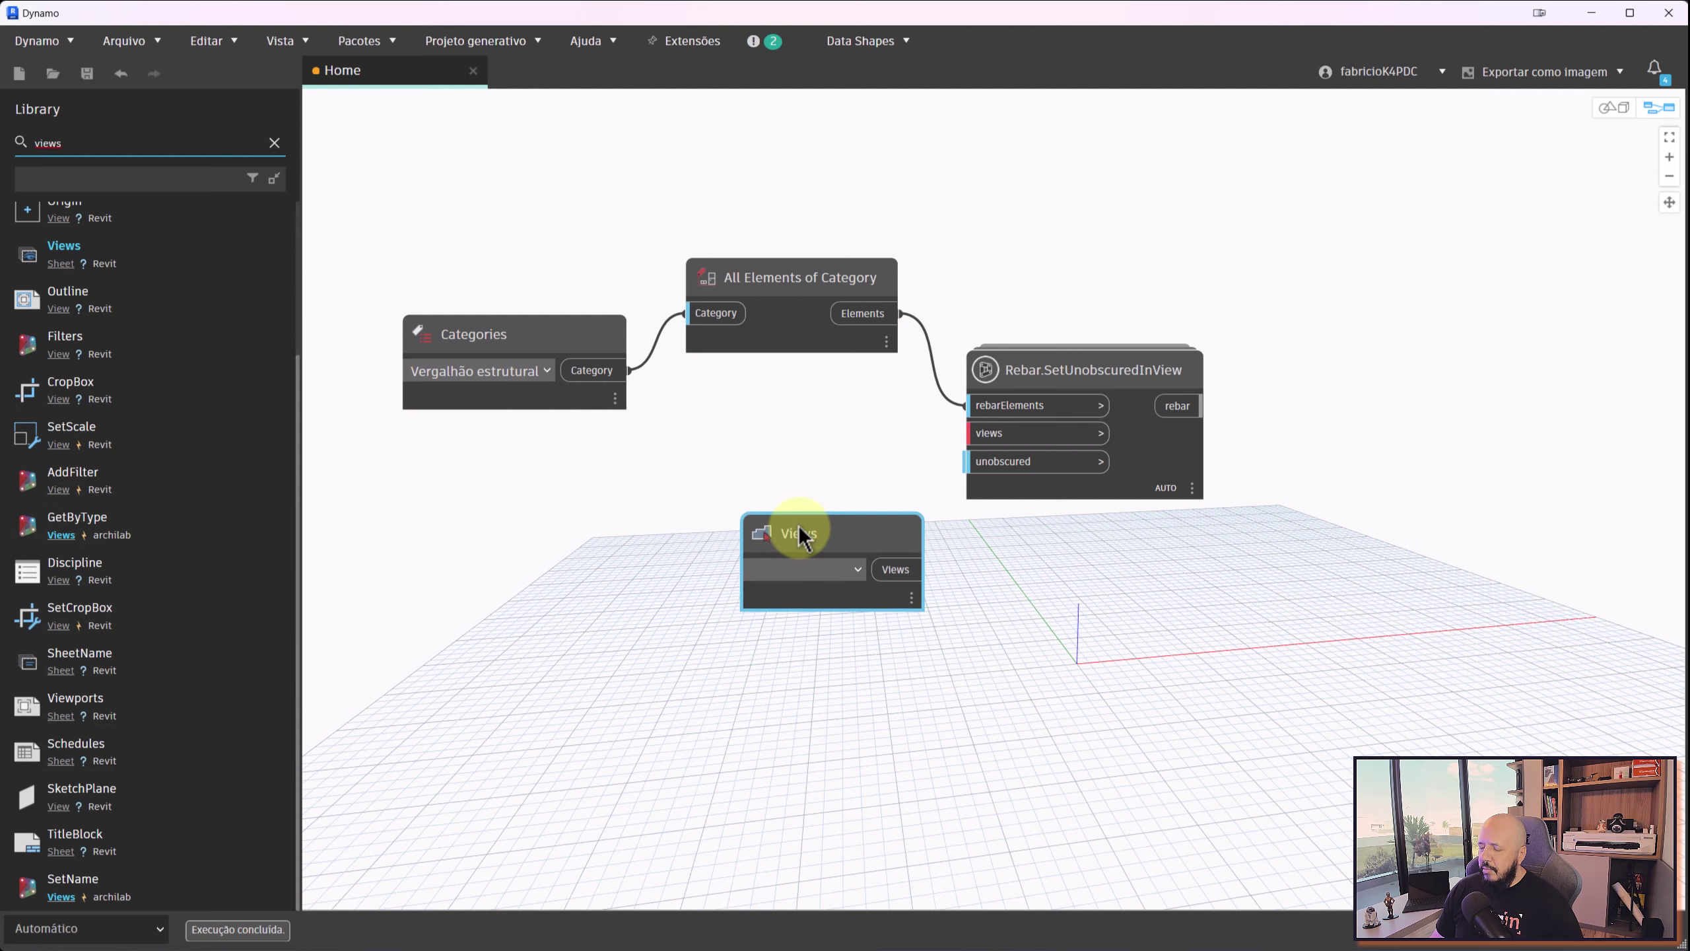
pyautogui.click(825, 566)
pyautogui.click(840, 601)
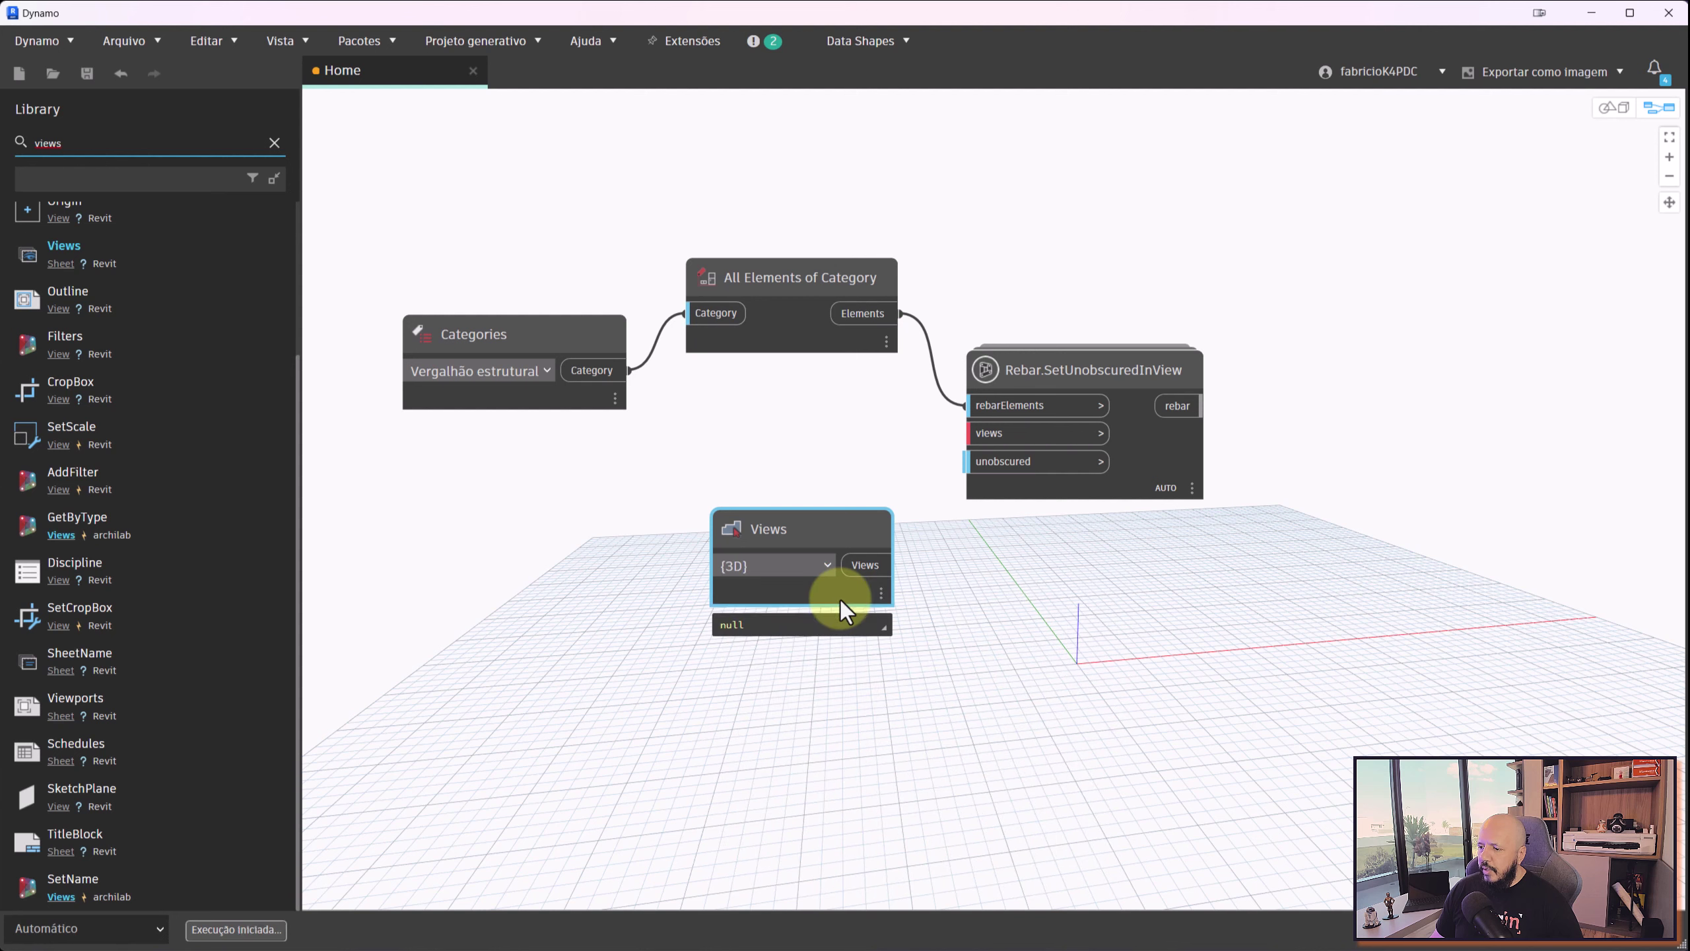
pyautogui.moveTo(822, 529); pyautogui.dragTo(756, 509)
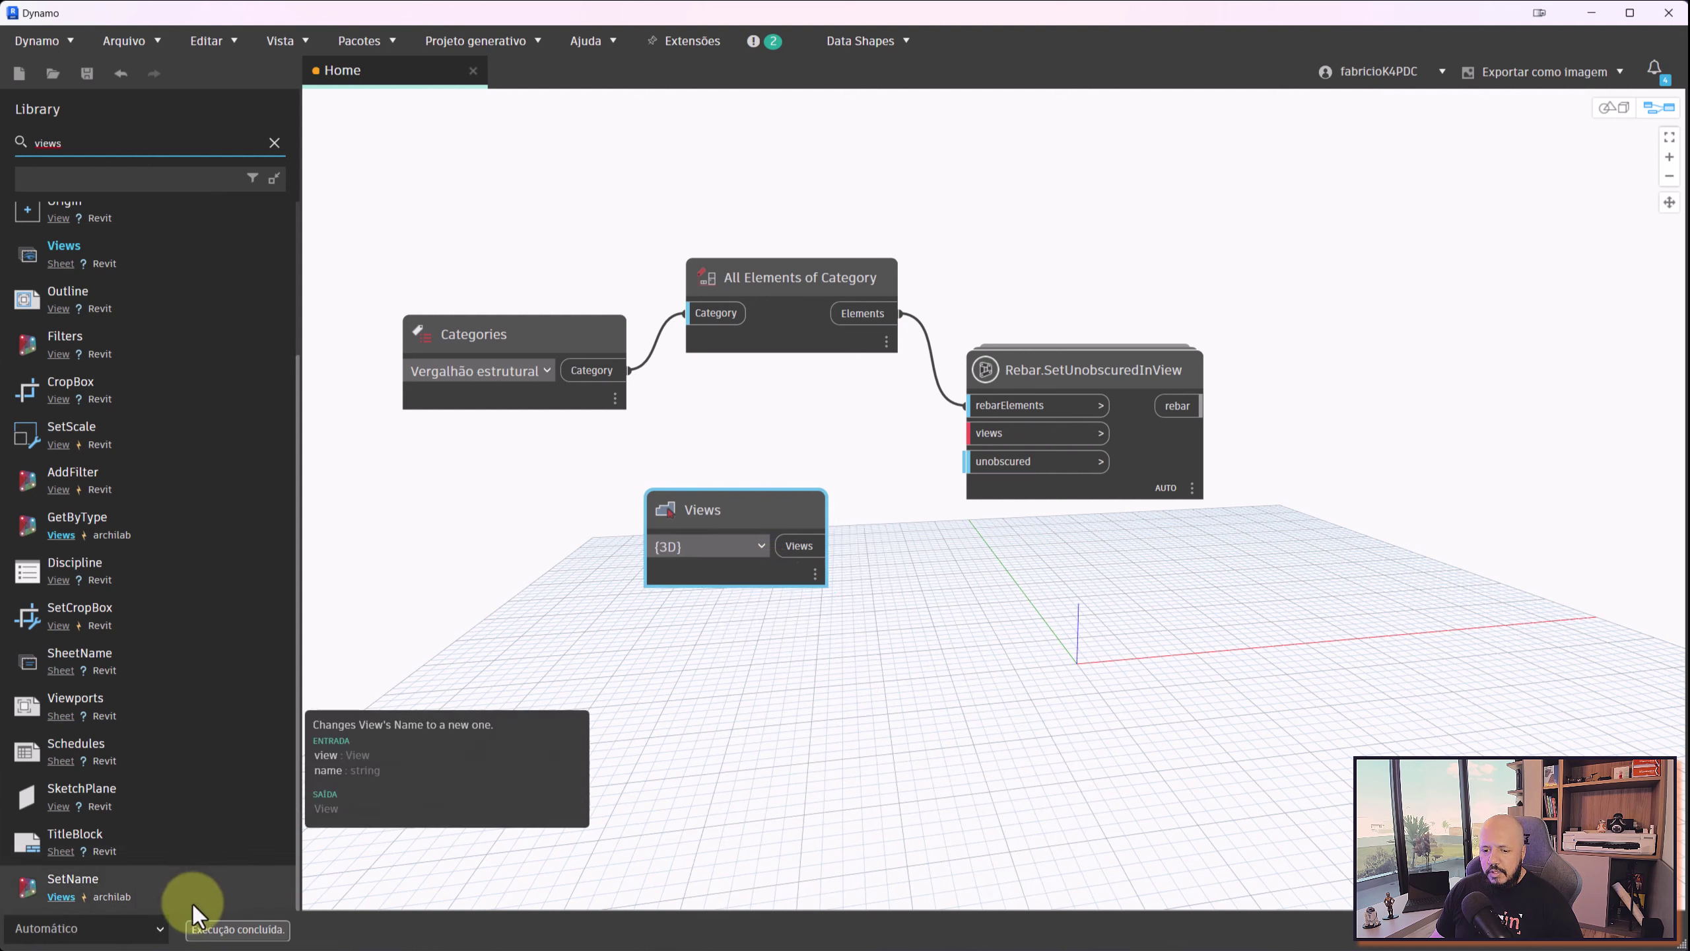
pyautogui.click(150, 928)
# Switch graph execution to Manual and rearrange the Categories, Views and rebar nodes
pyautogui.click(93, 851)
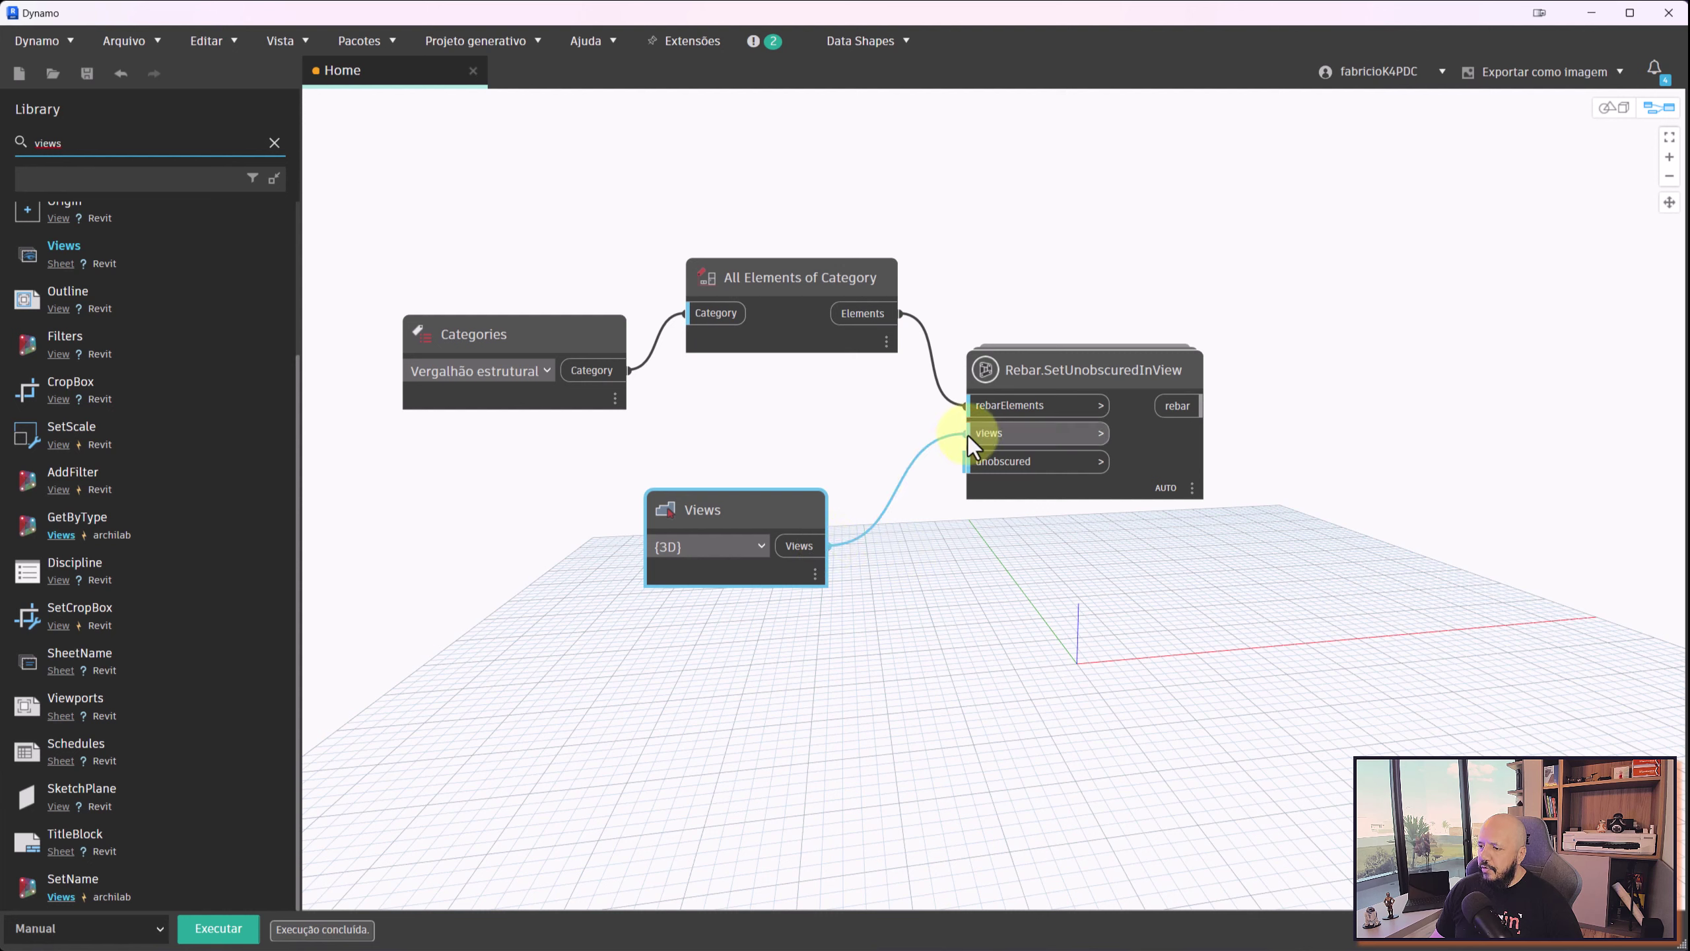
pyautogui.moveTo(1018, 366); pyautogui.dragTo(1045, 355)
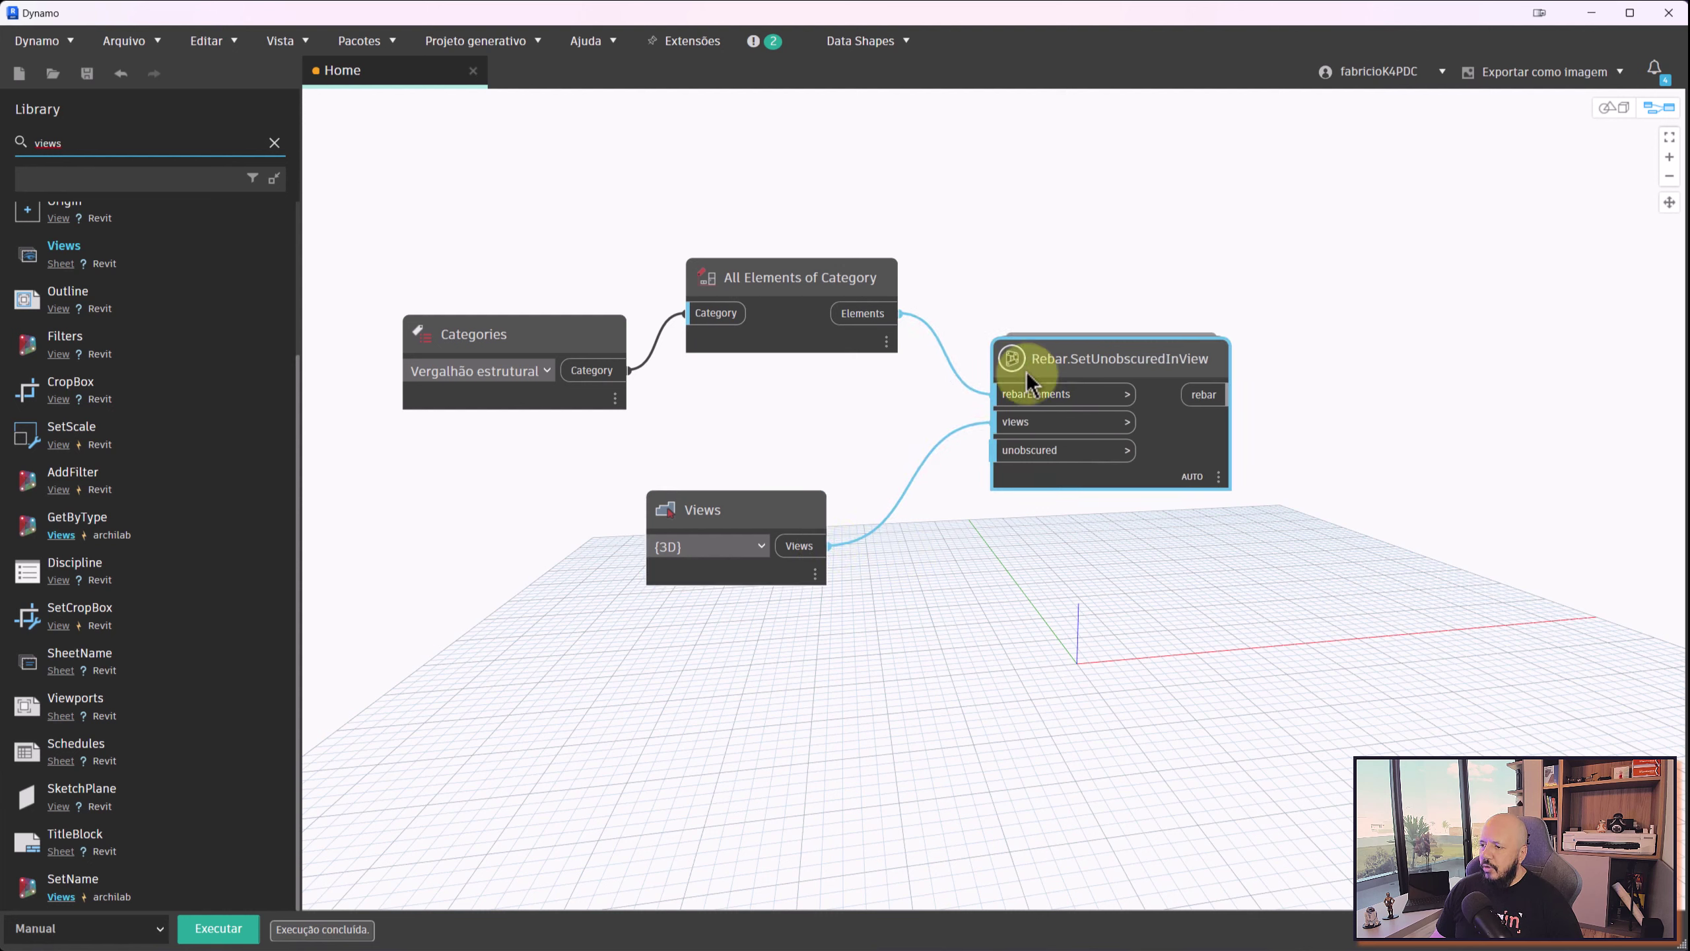
pyautogui.moveTo(841, 287); pyautogui.dragTo(838, 209)
pyautogui.moveTo(768, 512); pyautogui.dragTo(836, 336)
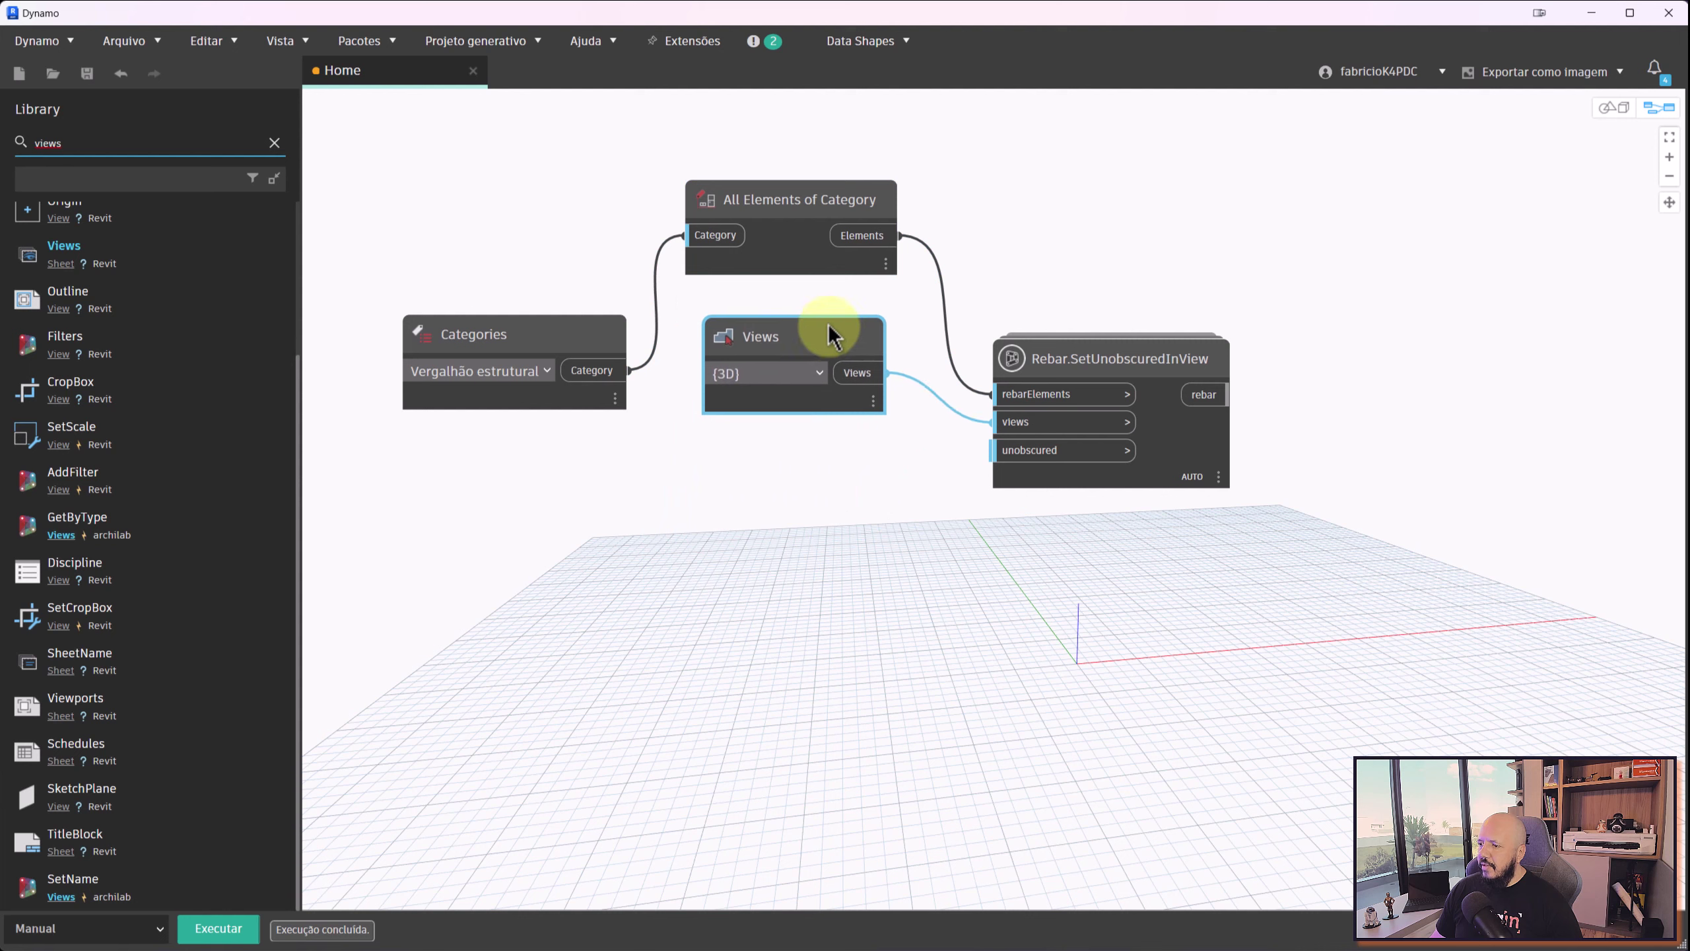
pyautogui.moveTo(1022, 332); pyautogui.dragTo(1028, 339)
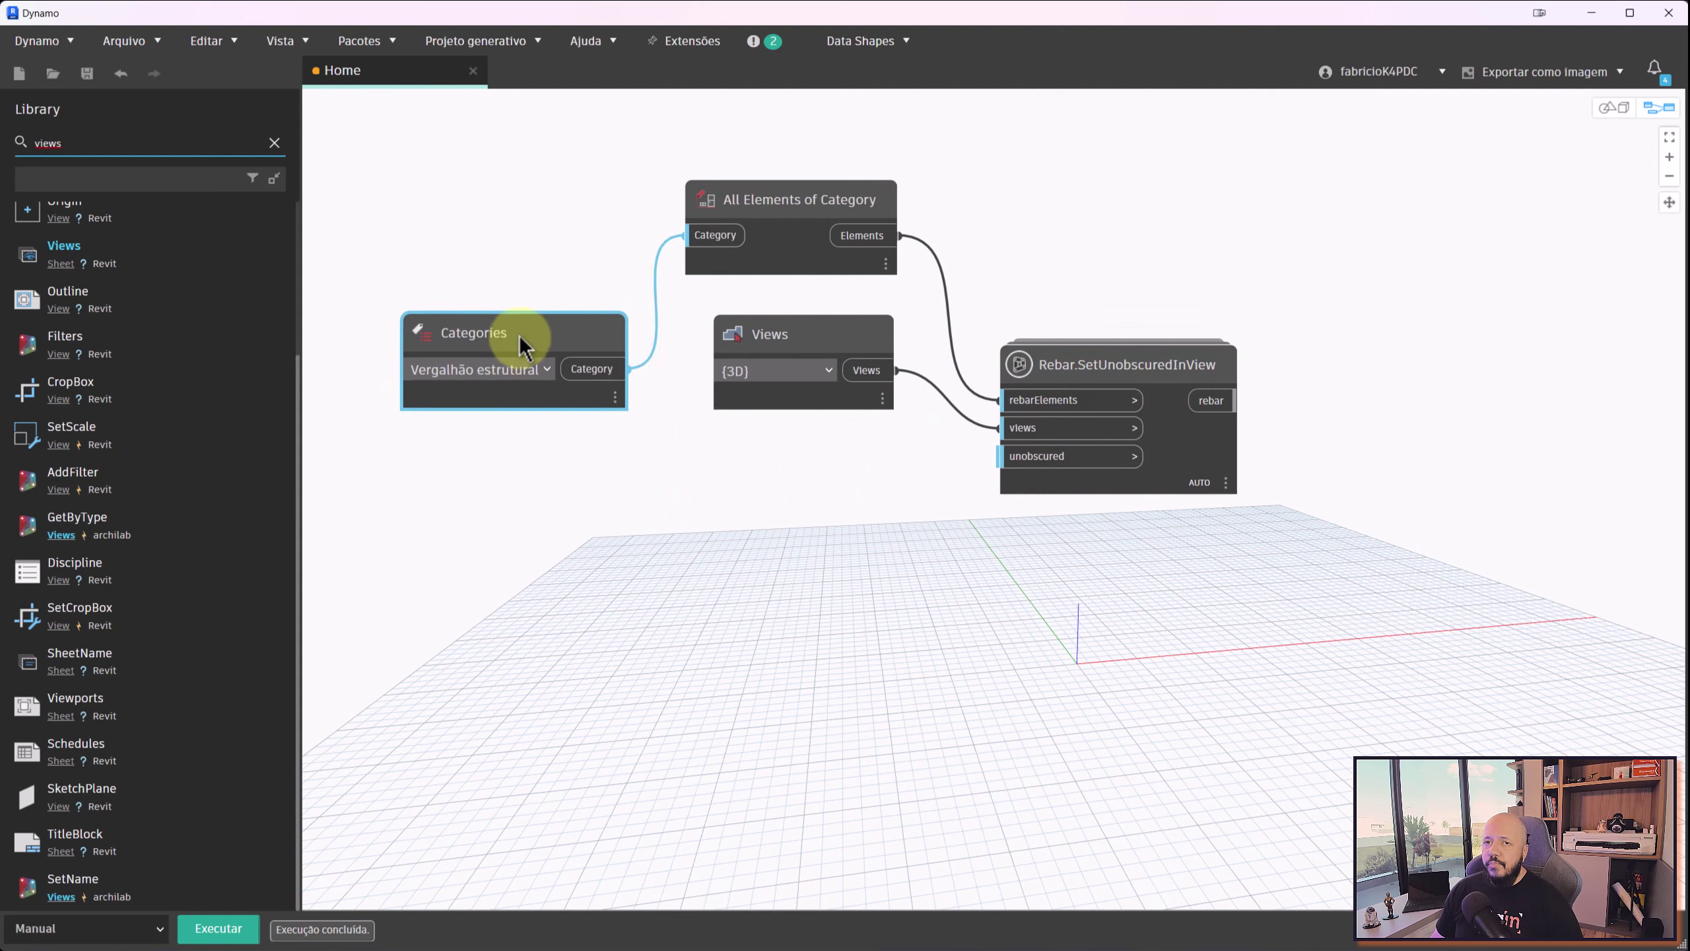
pyautogui.moveTo(520, 336); pyautogui.dragTo(516, 313)
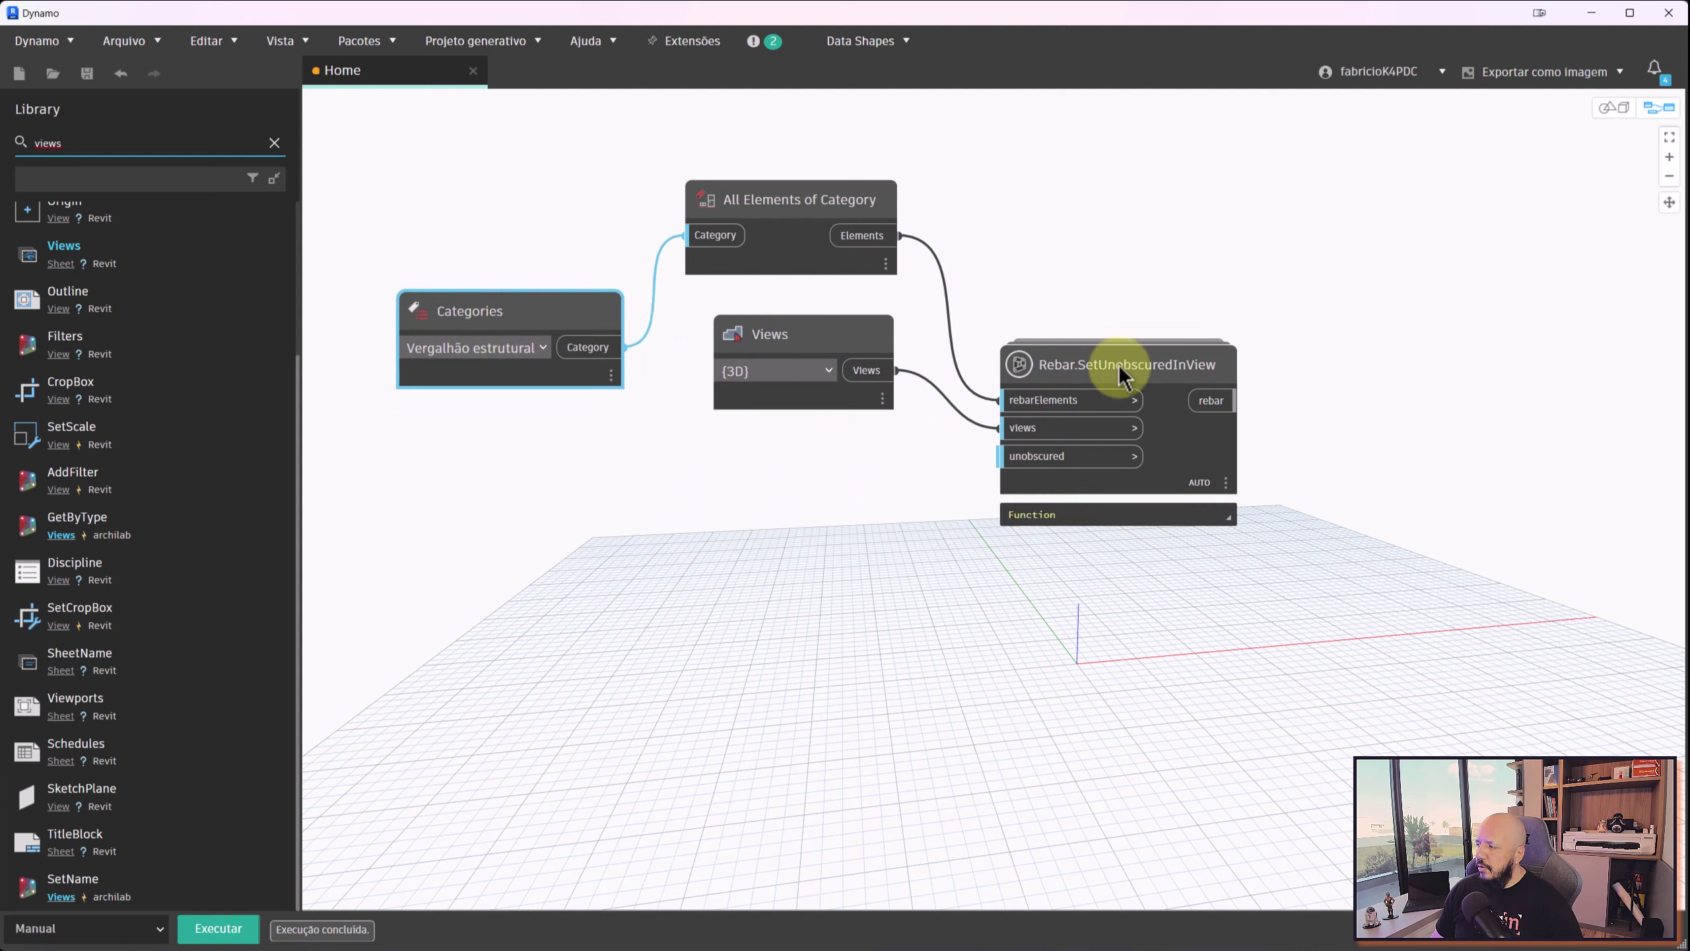
pyautogui.moveTo(1101, 375); pyautogui.dragTo(1111, 361)
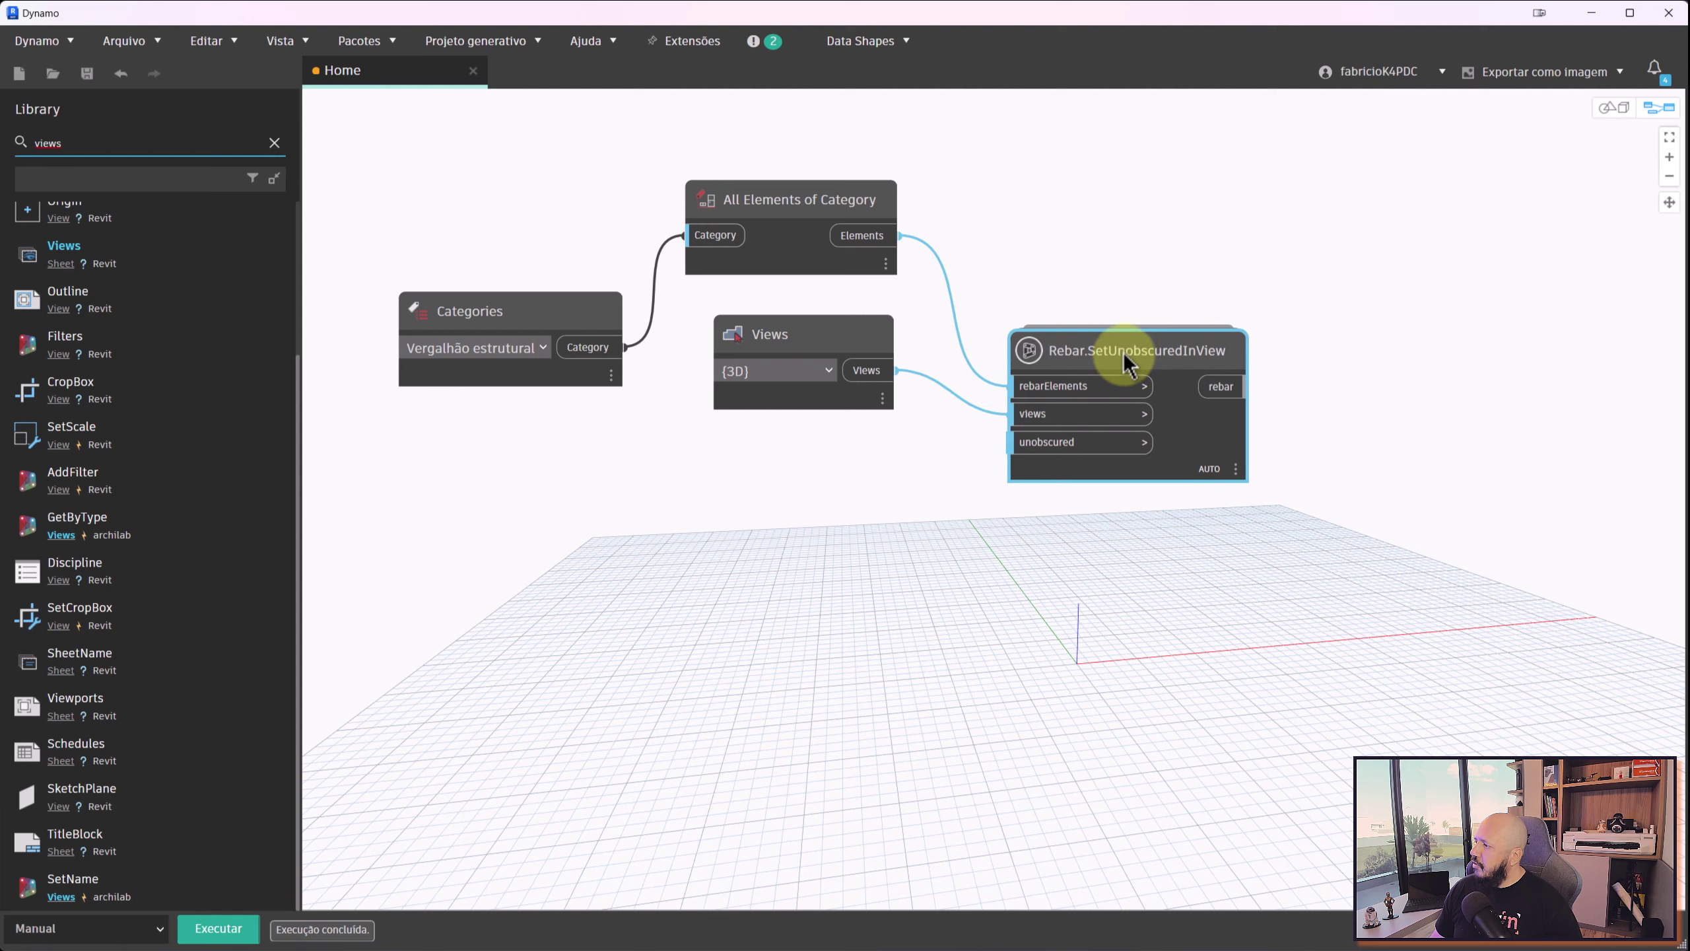
# Add a Boolean node feeding the unobscured input, then check the Revit model
pyautogui.rightClick(765, 502)
pyautogui.write('boolean')
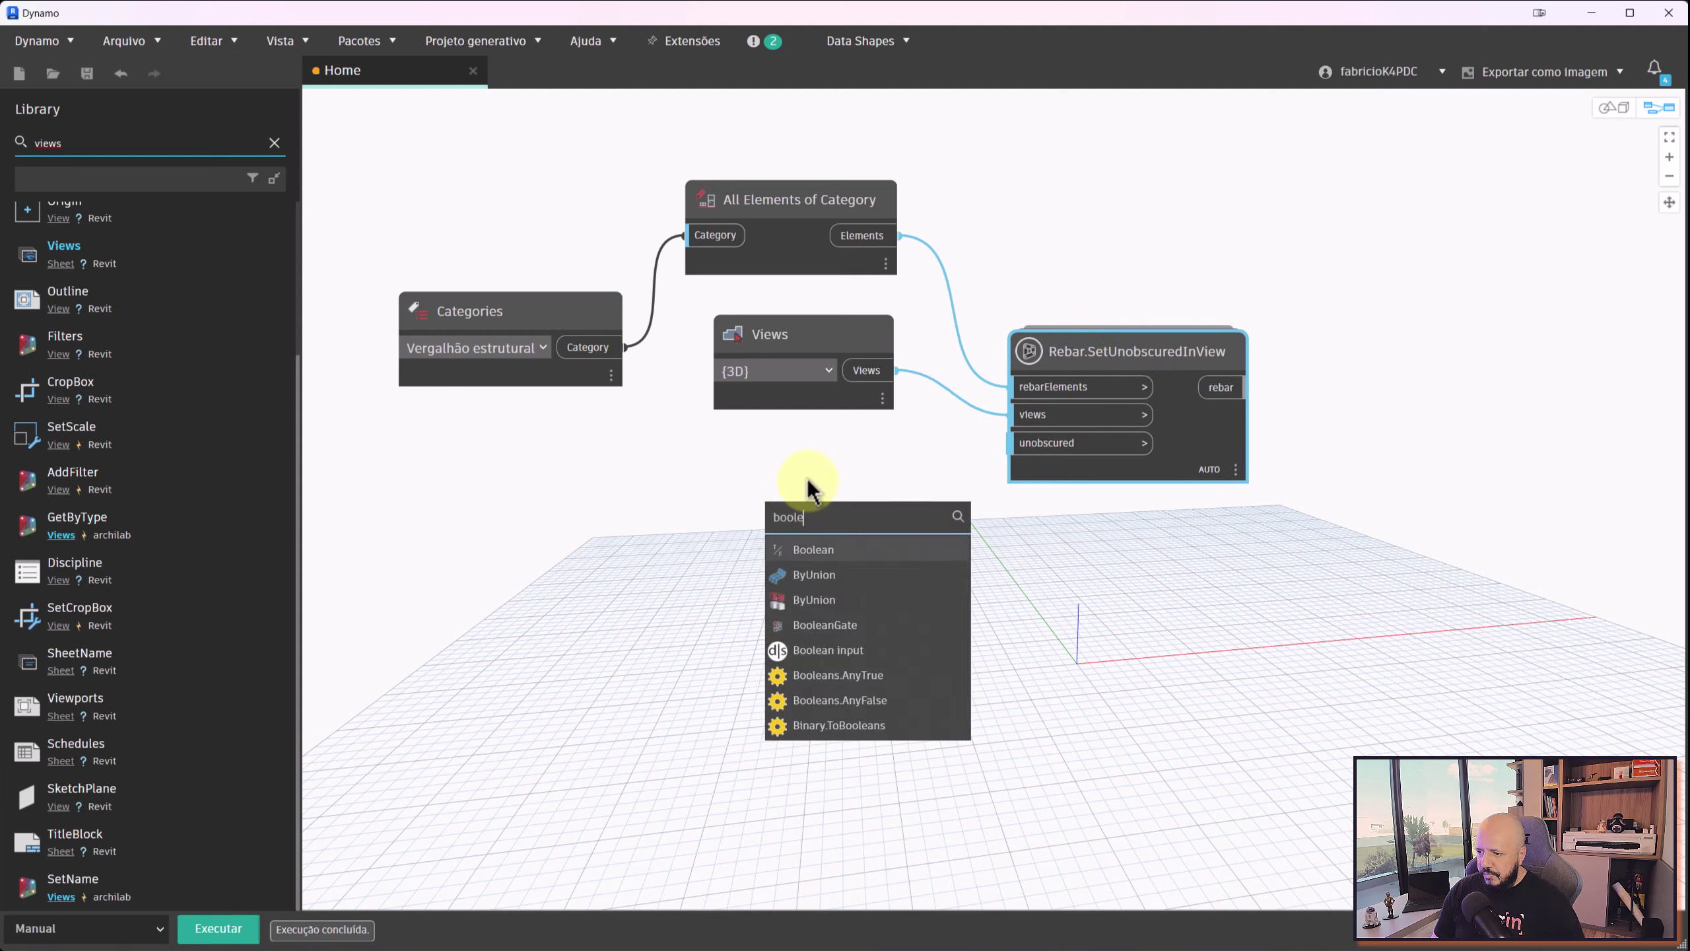
pyautogui.click(805, 552)
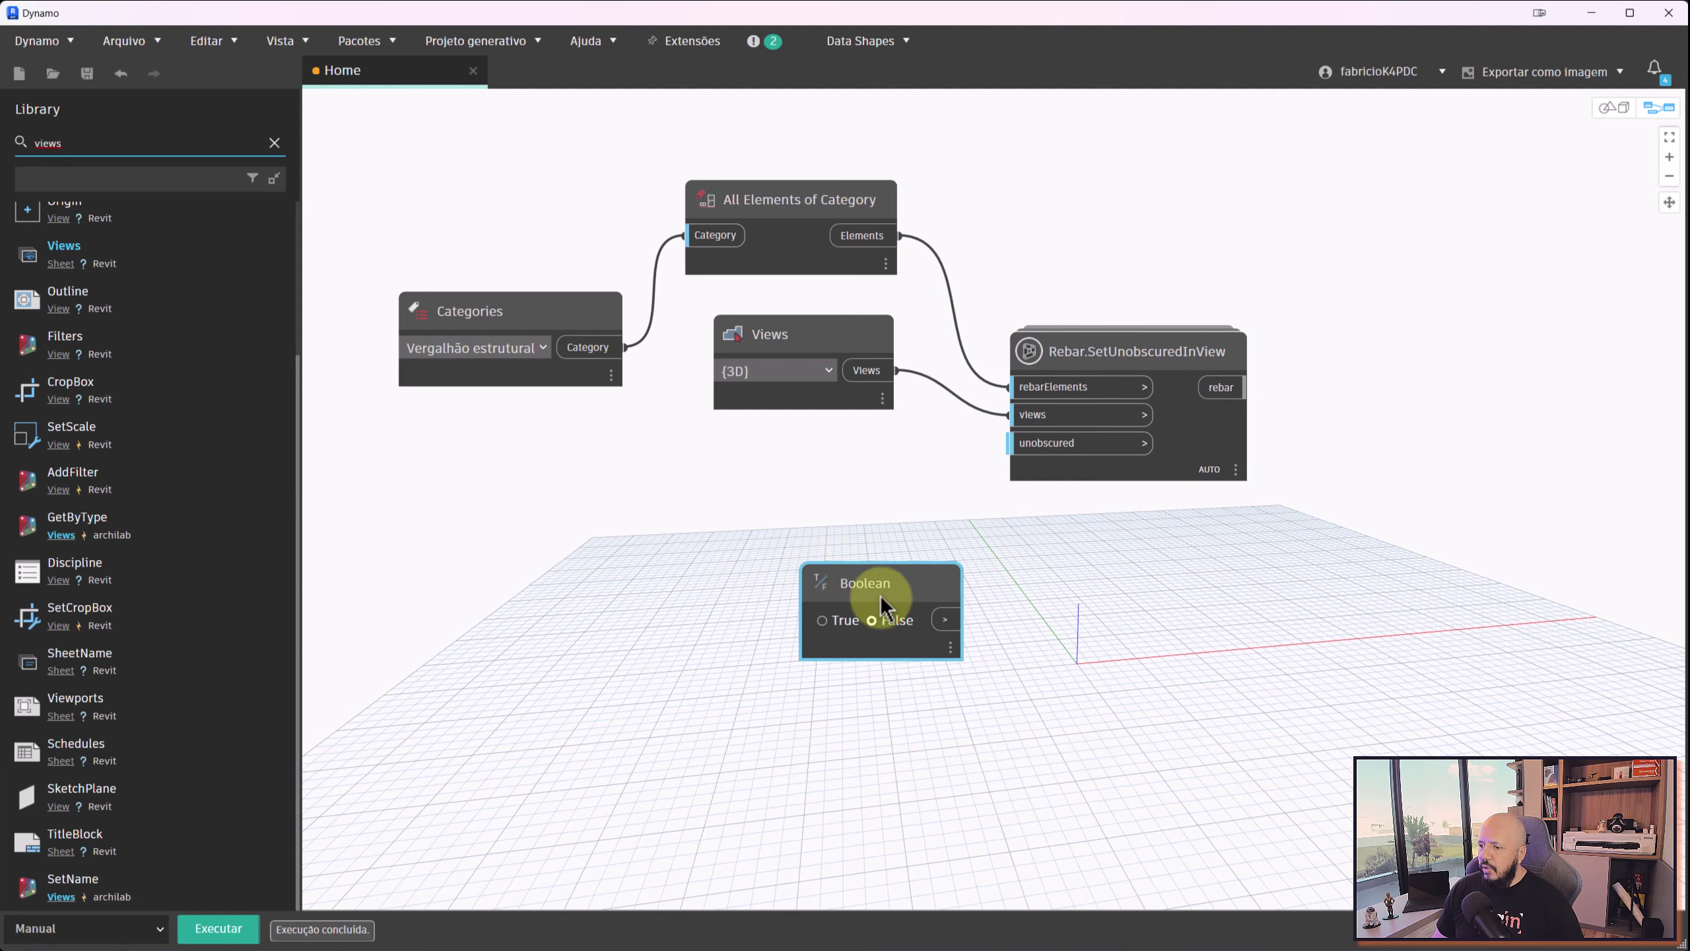
pyautogui.moveTo(879, 582); pyautogui.dragTo(825, 526)
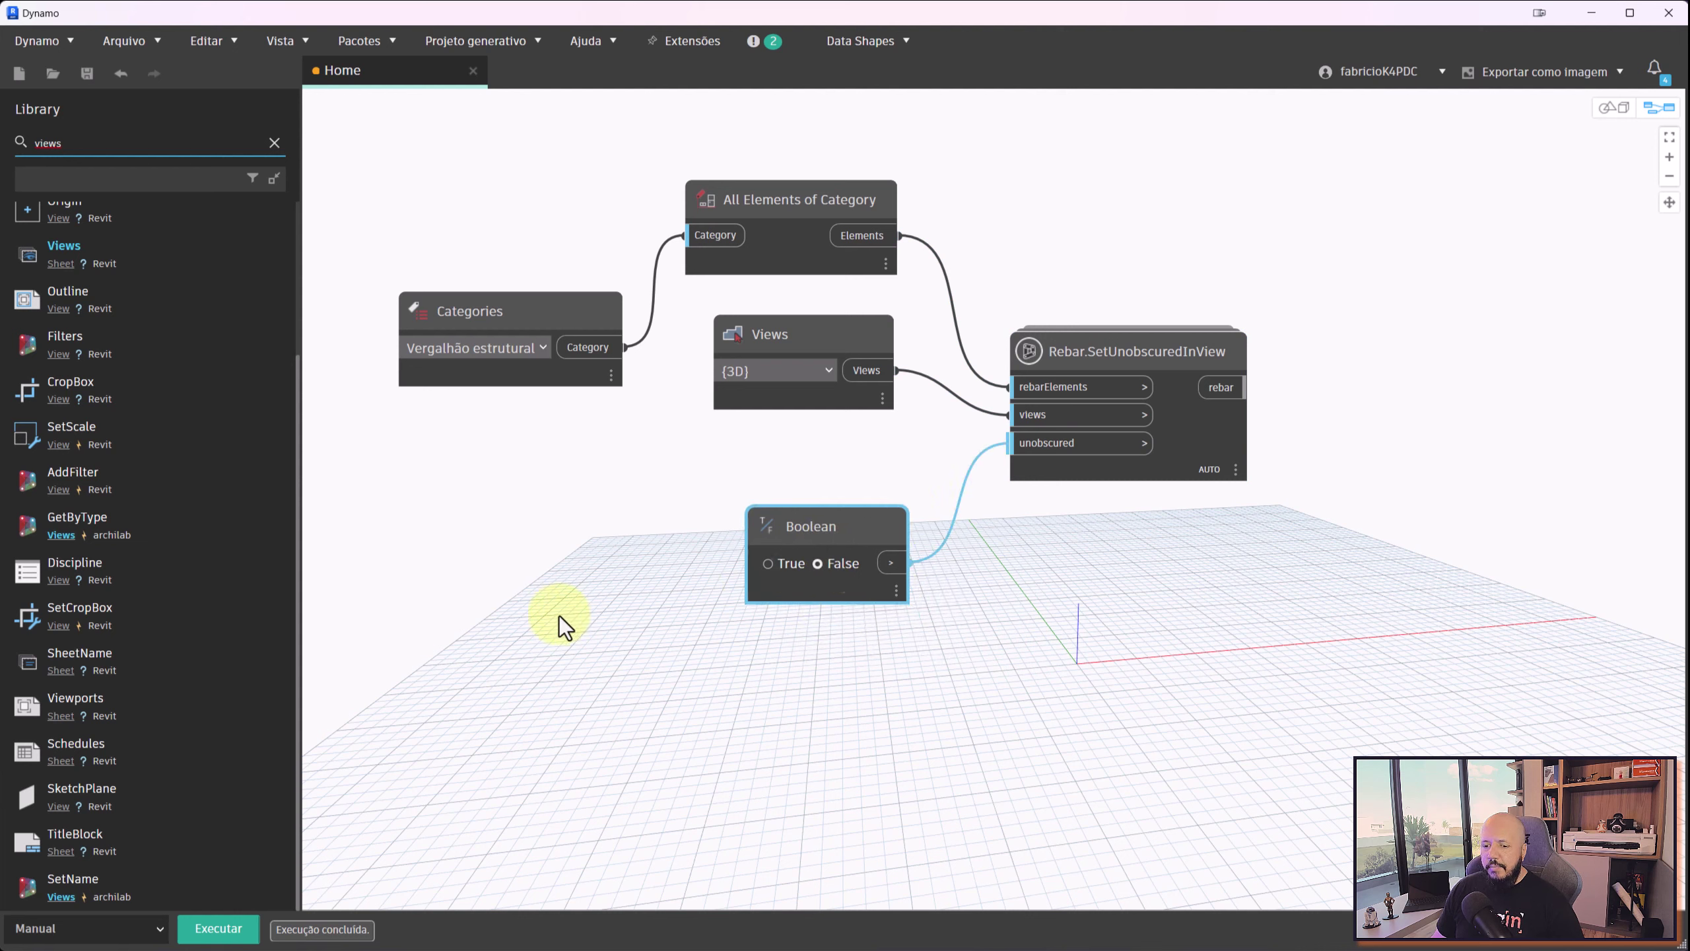
pyautogui.click(212, 924)
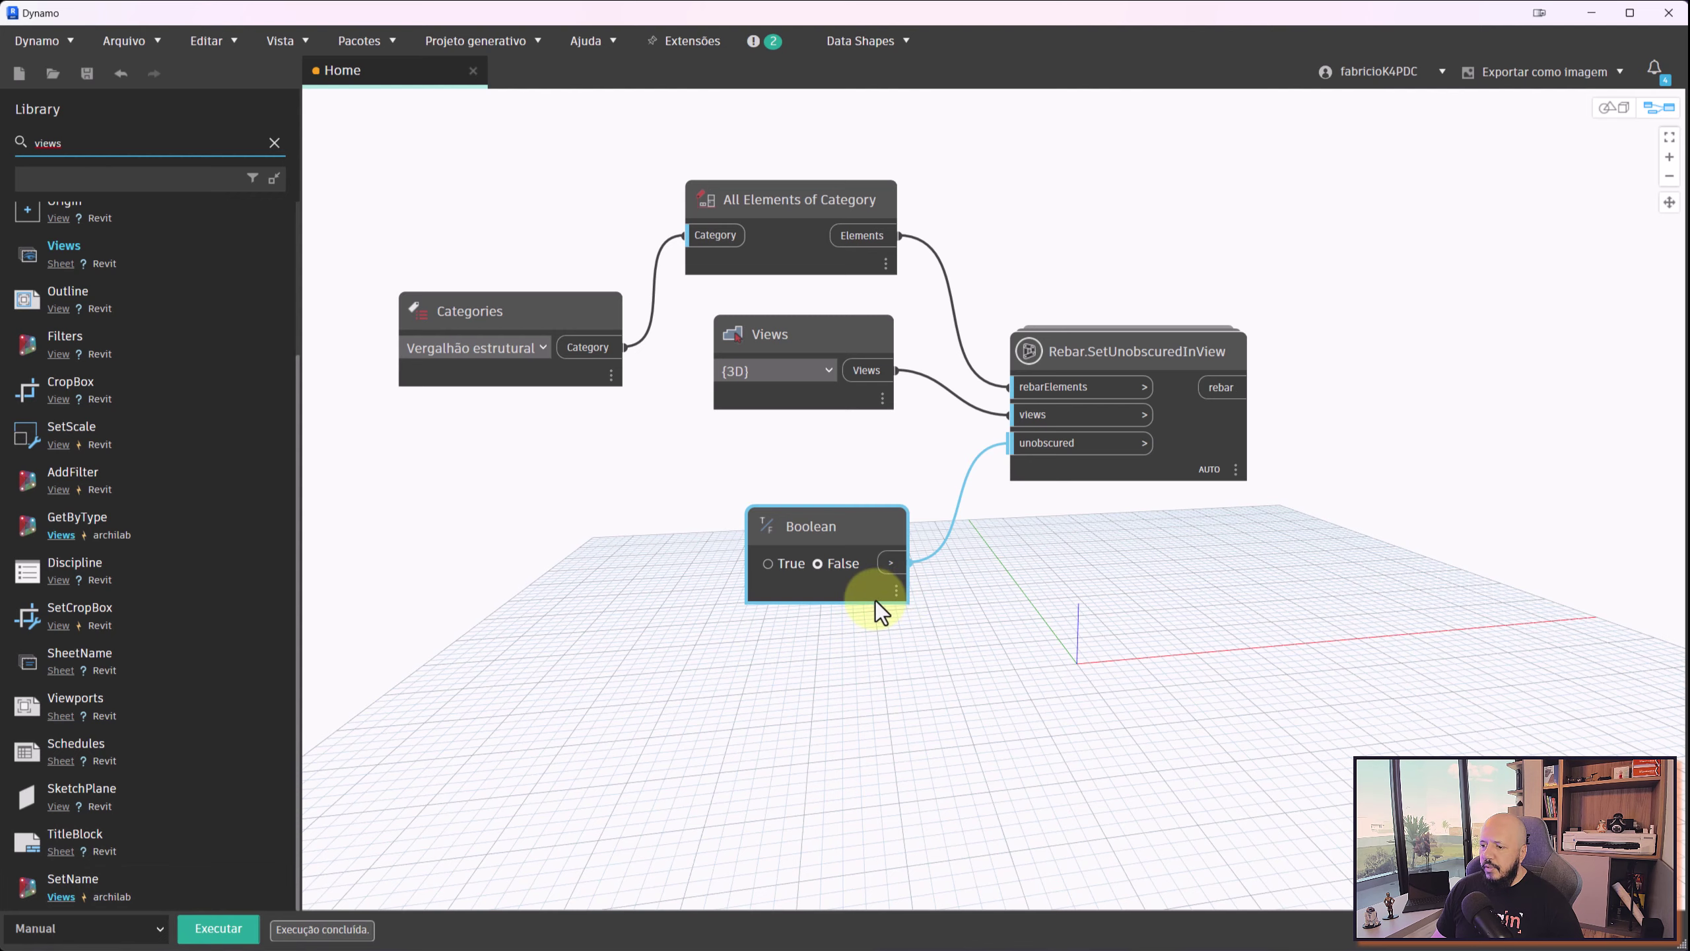
pyautogui.click(1591, 12)
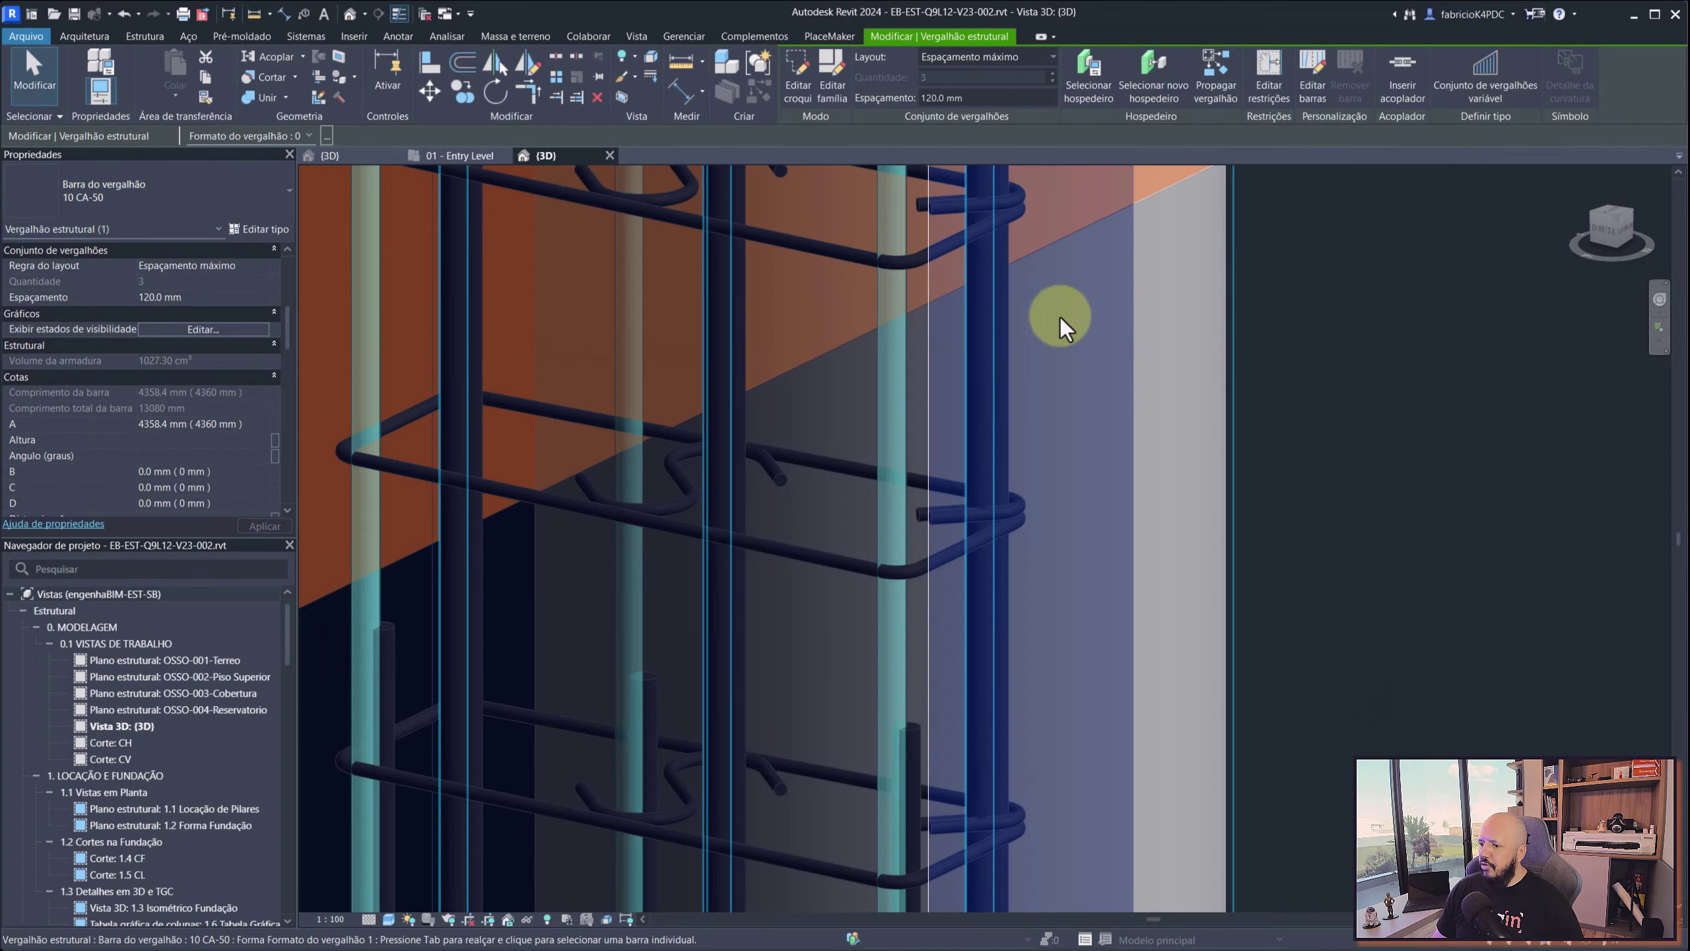
# Clear the rebar selection and orbit Revit's 3D view to see slabs and rebar
pyautogui.scroll(-2, 1065, 322)
pyautogui.scroll(-2, 1068, 323)
pyautogui.press('Escape')
pyautogui.keyDown('shift'); pyautogui.moveTo(1177, 302); pyautogui.dragTo(1343, 479, button='middle'); pyautogui.keyUp('shift')
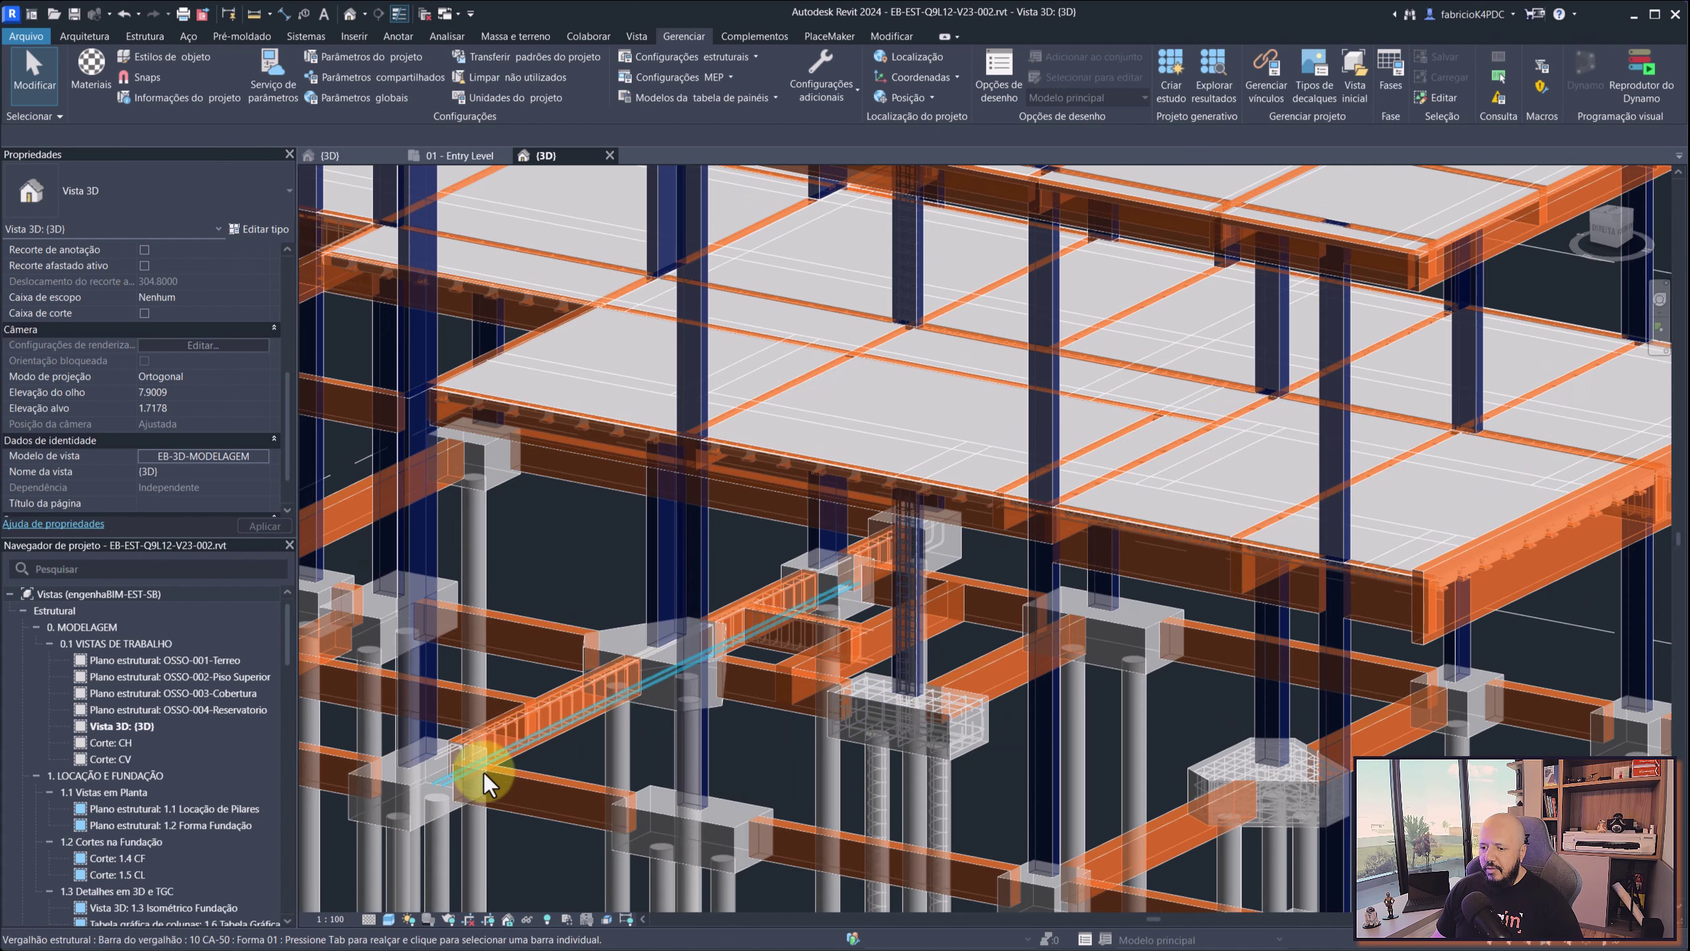
# Run the graph with the Boolean True and inspect the unobscured rebar cages in Revit
pyautogui.press('super+Tab')
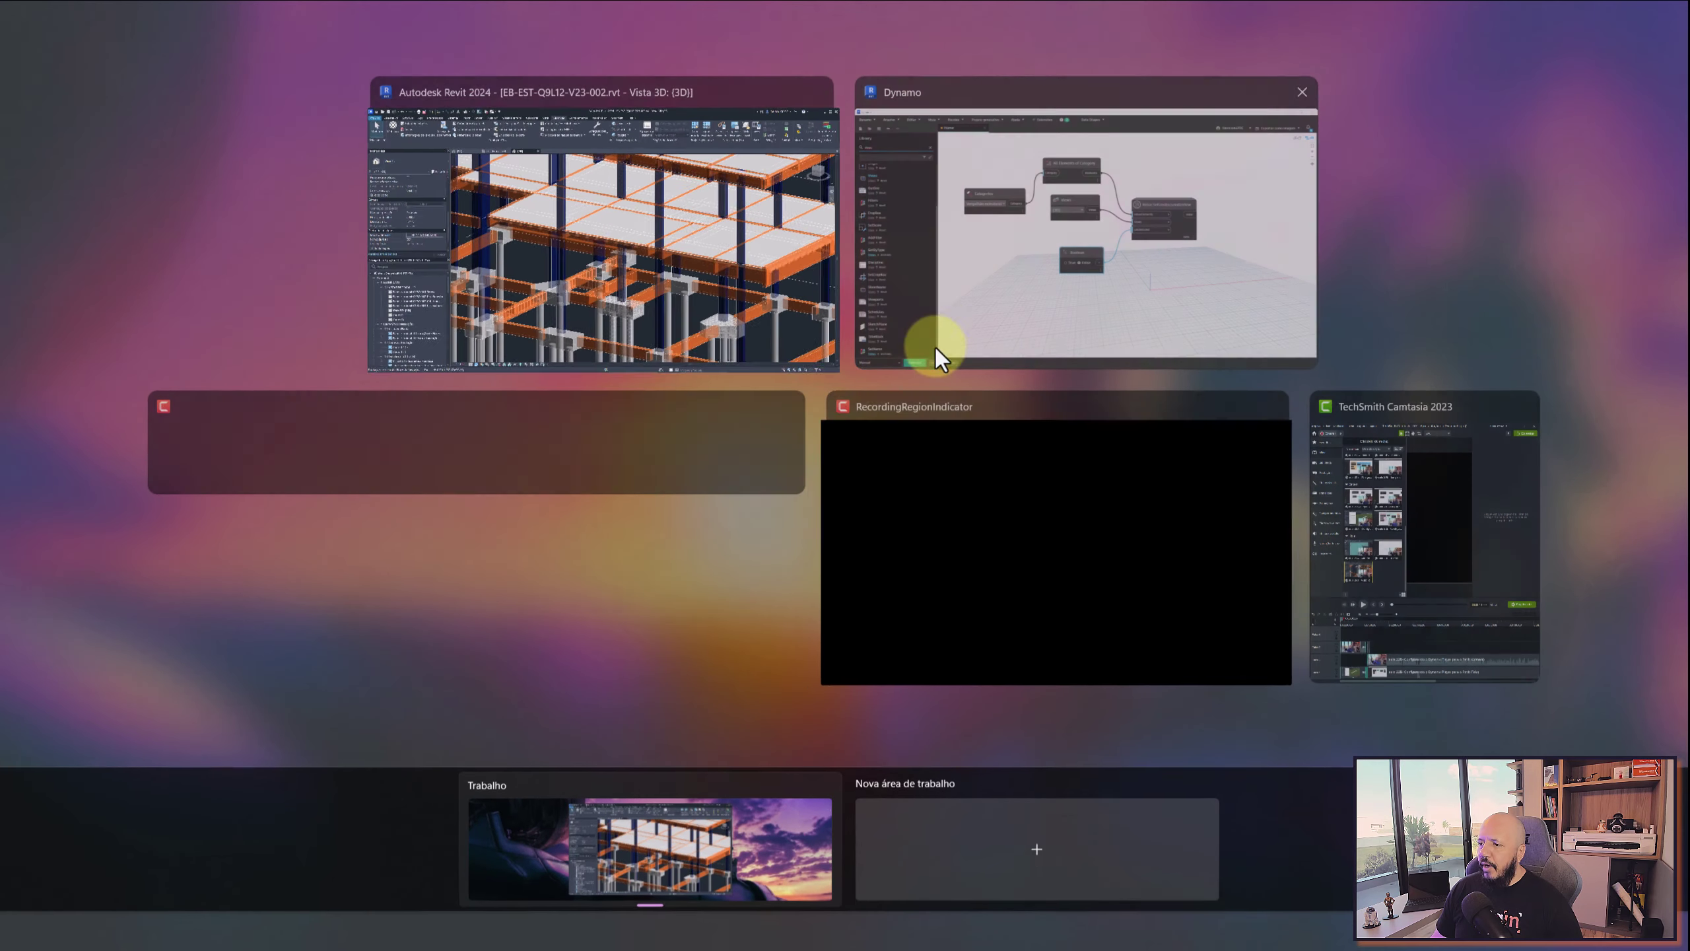
pyautogui.click(935, 333)
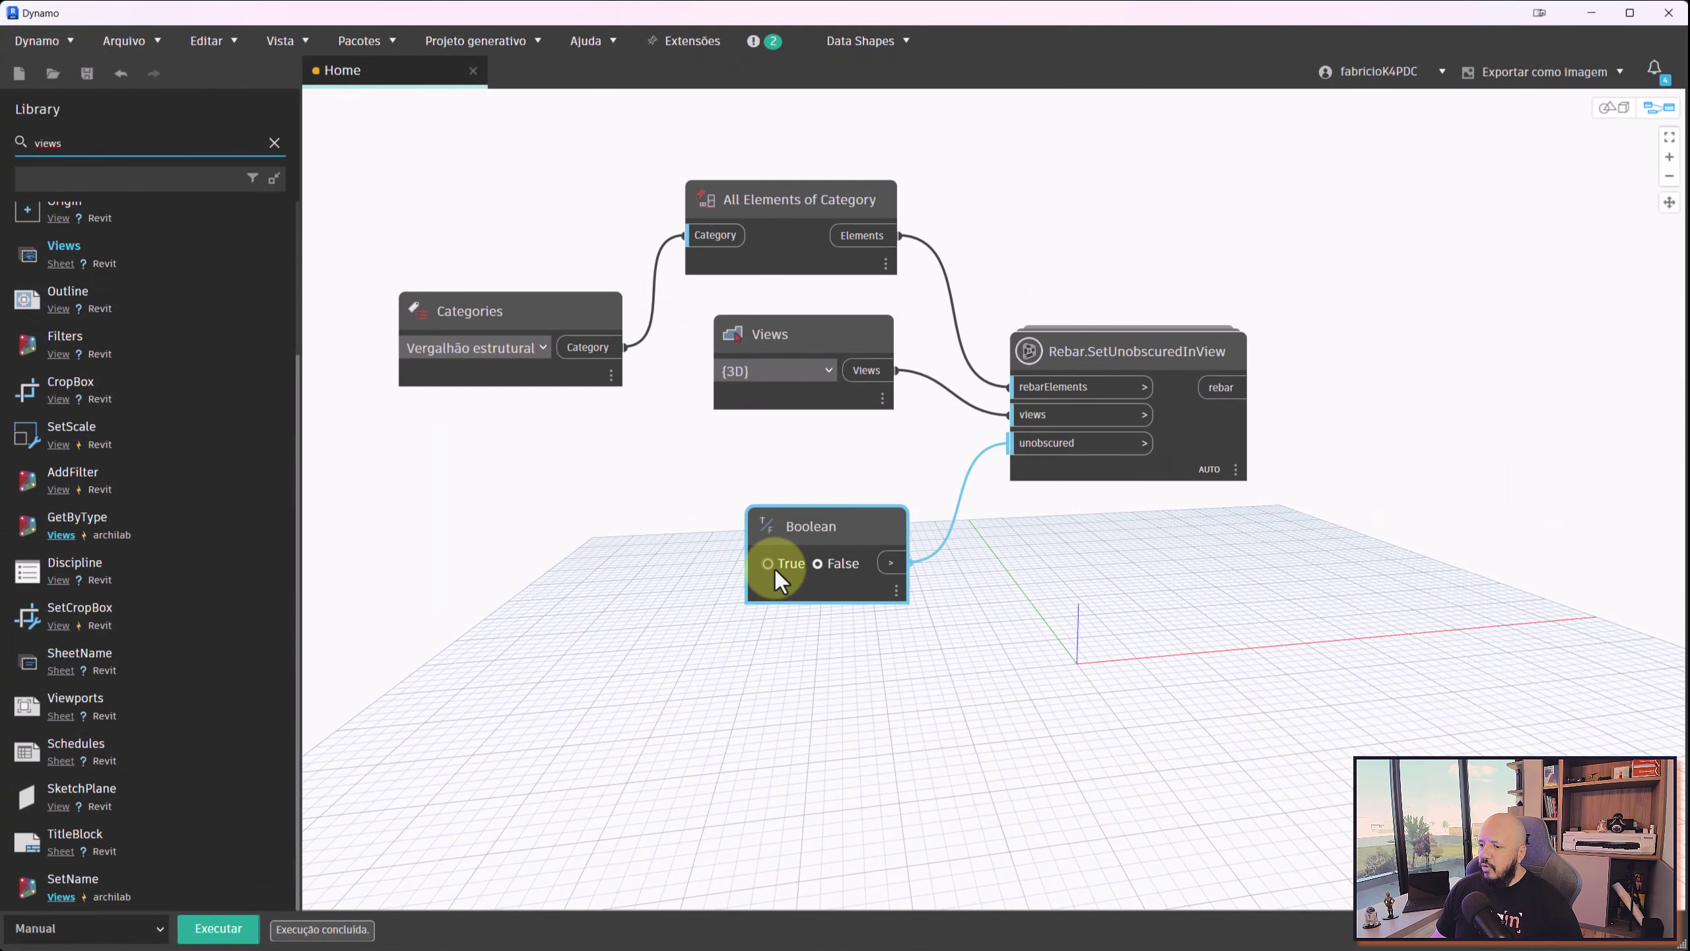
pyautogui.click(223, 927)
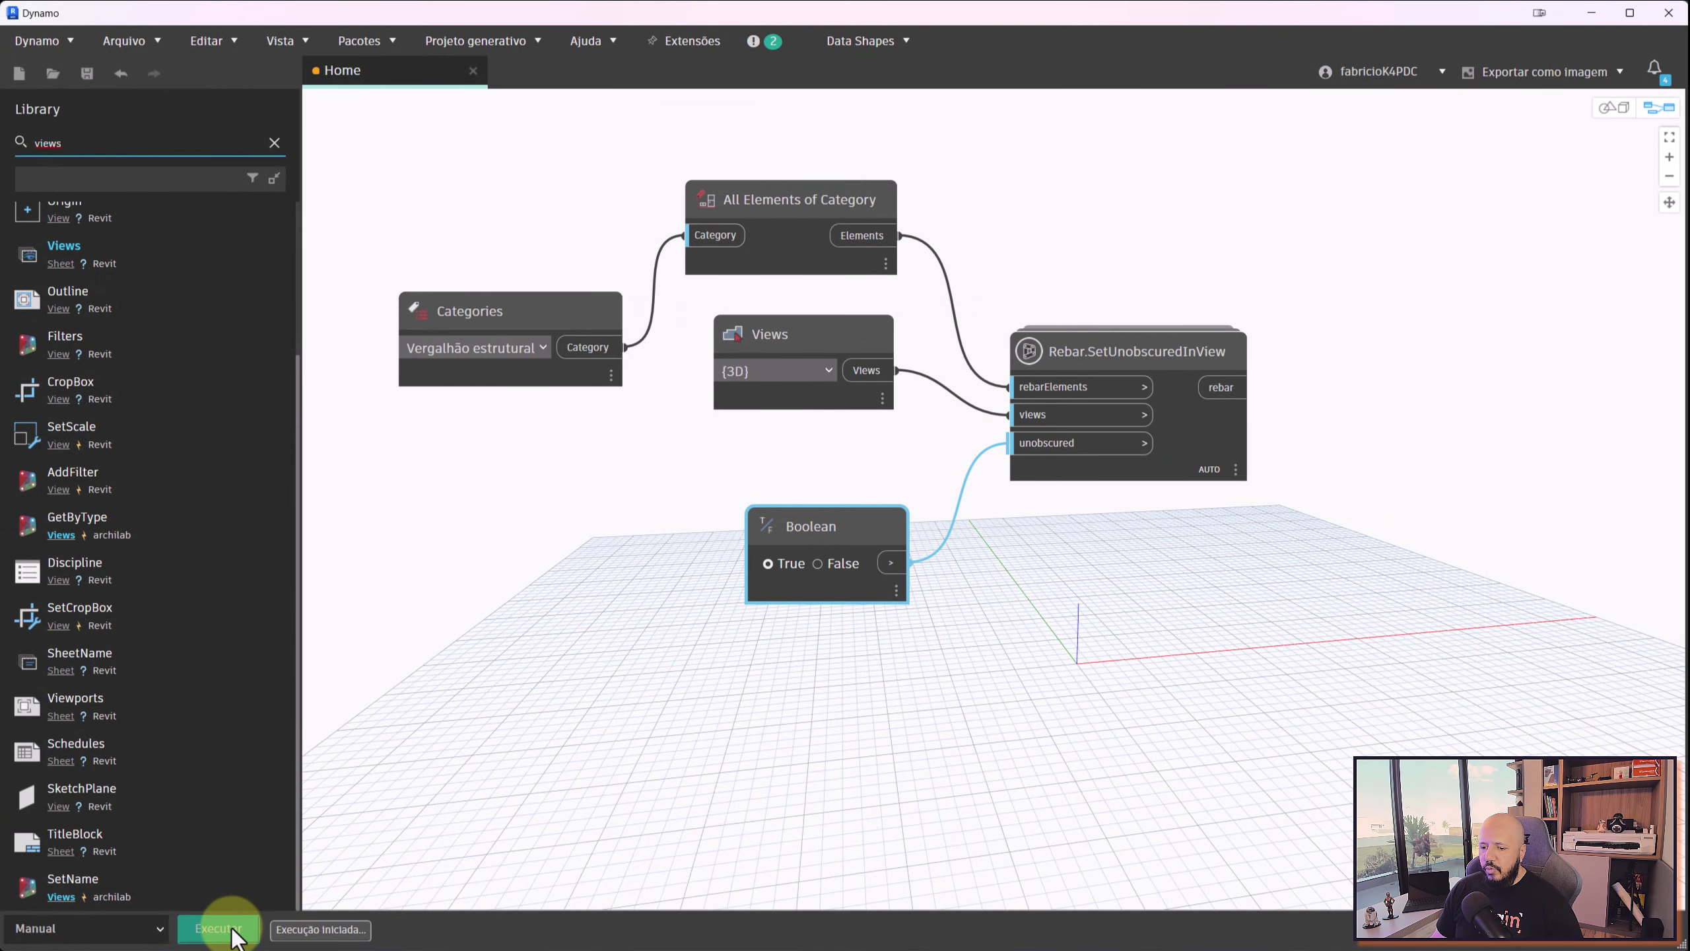
pyautogui.press('super+Tab')
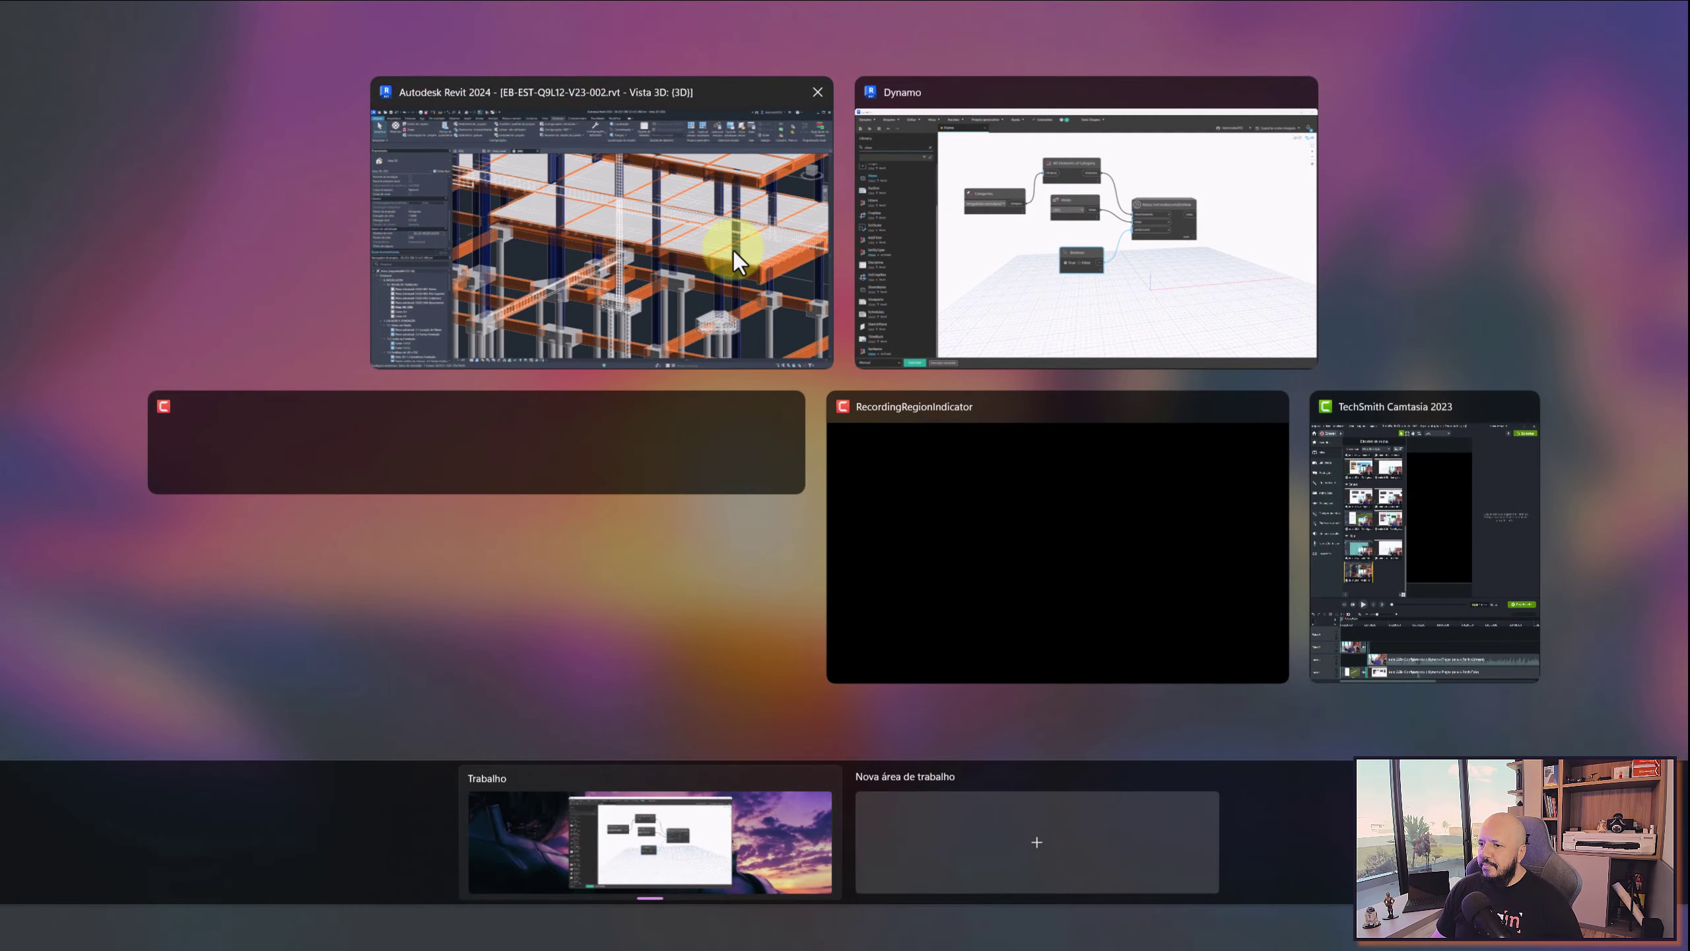
pyautogui.click(734, 251)
pyautogui.click(1591, 13)
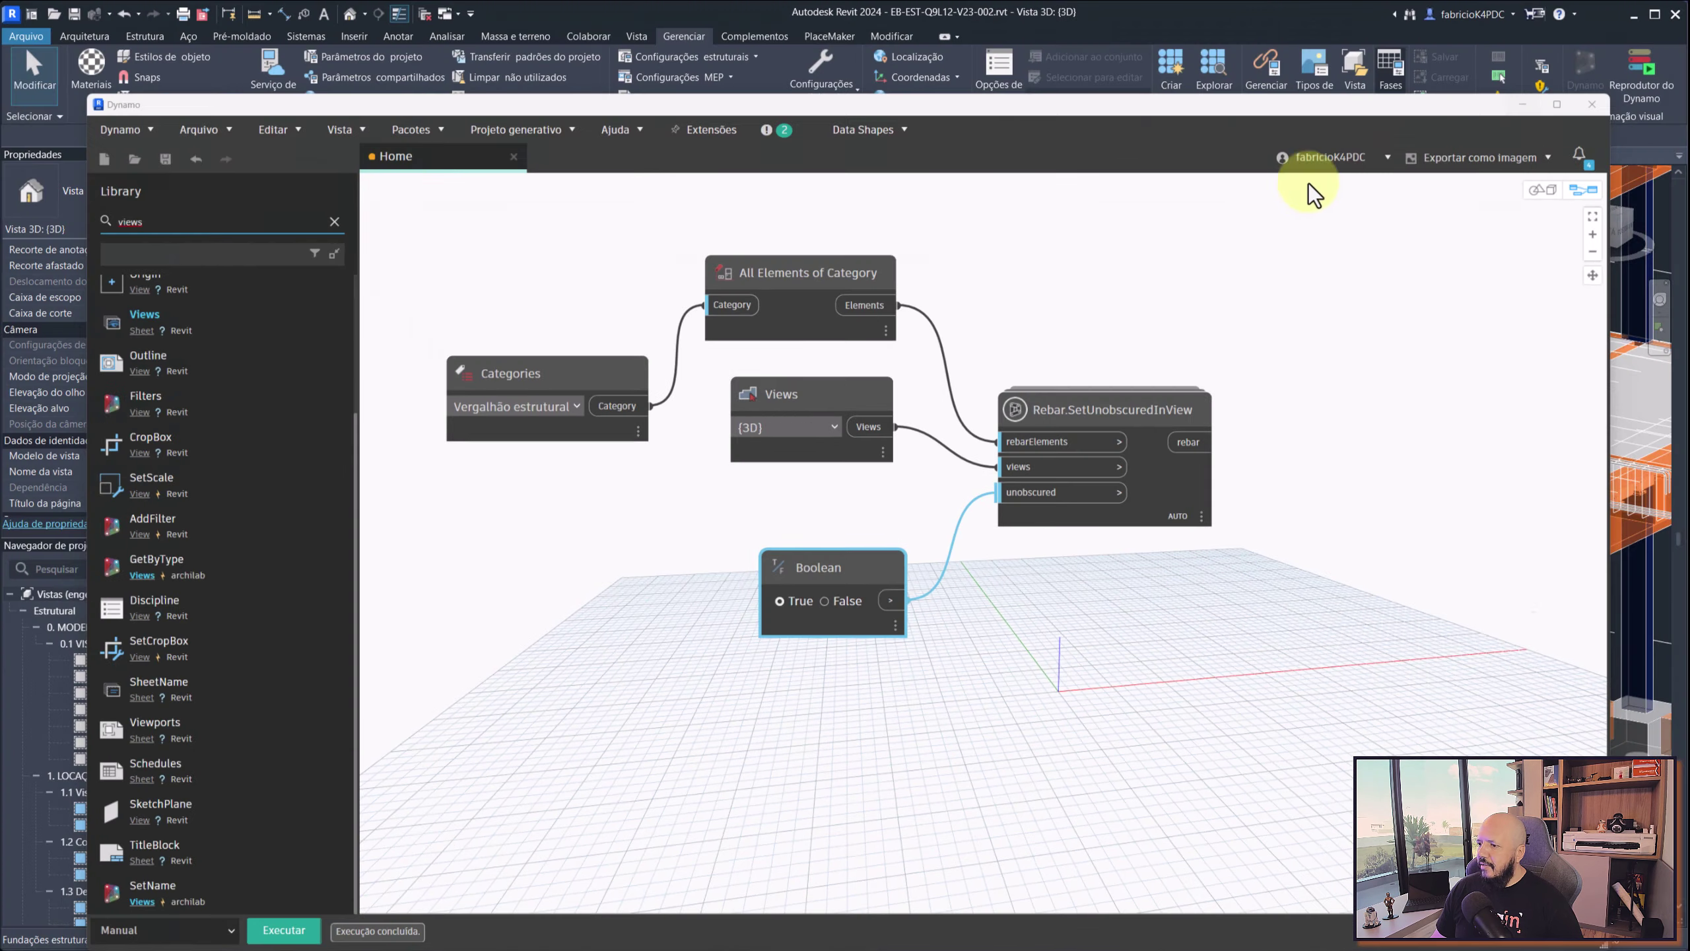
pyautogui.moveTo(999, 426)
pyautogui.keyDown('shift'); pyautogui.mouseDown(button='middle')
pyautogui.moveTo(992, 502)
pyautogui.moveTo(1065, 453)
pyautogui.moveTo(1120, 442)
pyautogui.moveTo(1011, 466)
pyautogui.mouseUp(button='middle'); pyautogui.keyUp('shift')
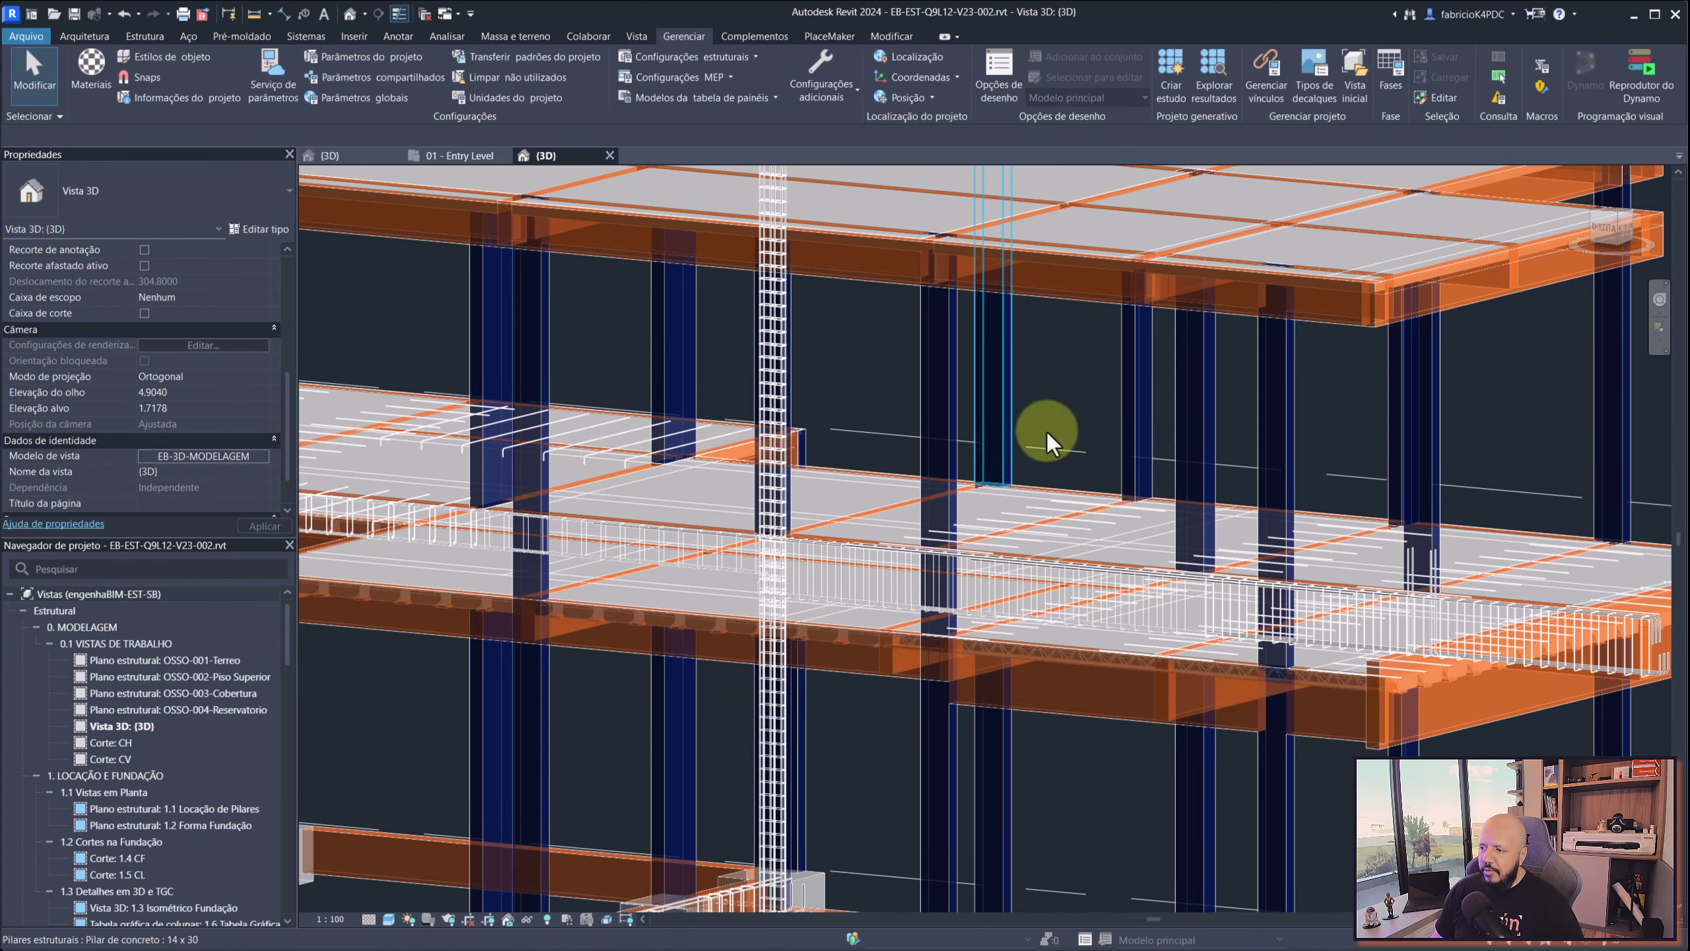
pyautogui.press('super+Tab')
pyautogui.click(1044, 253)
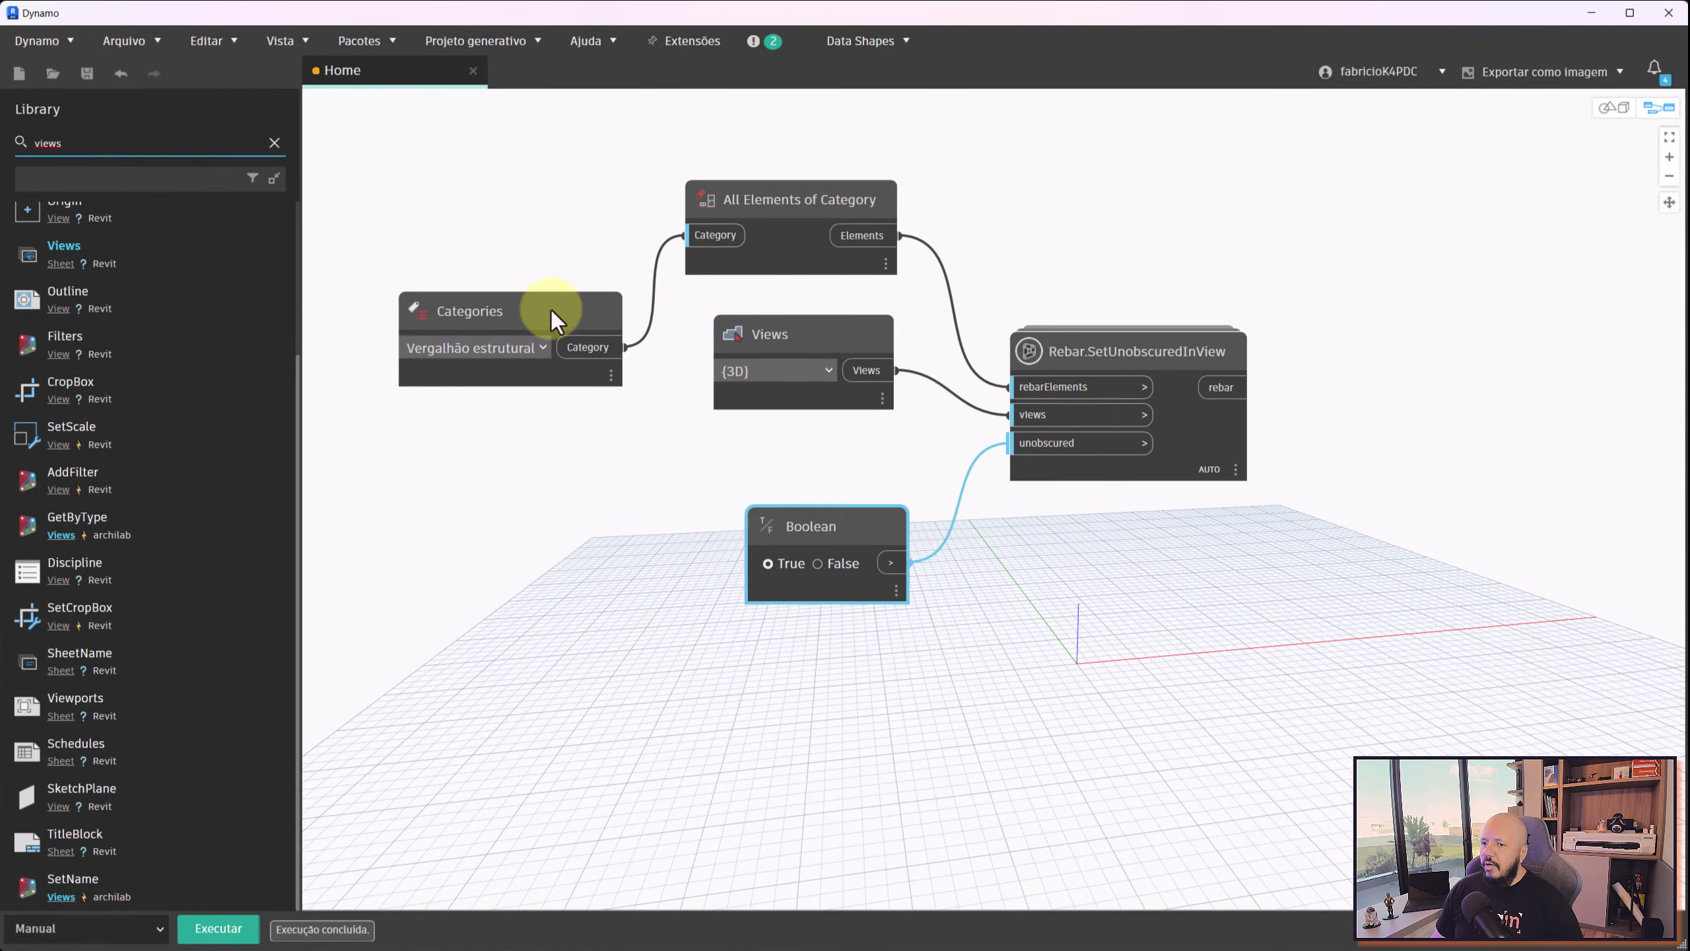
# Move the Categories and Rebar.SetUnobscuredInView nodes and clear the library search
pyautogui.moveTo(556, 312); pyautogui.dragTo(542, 288)
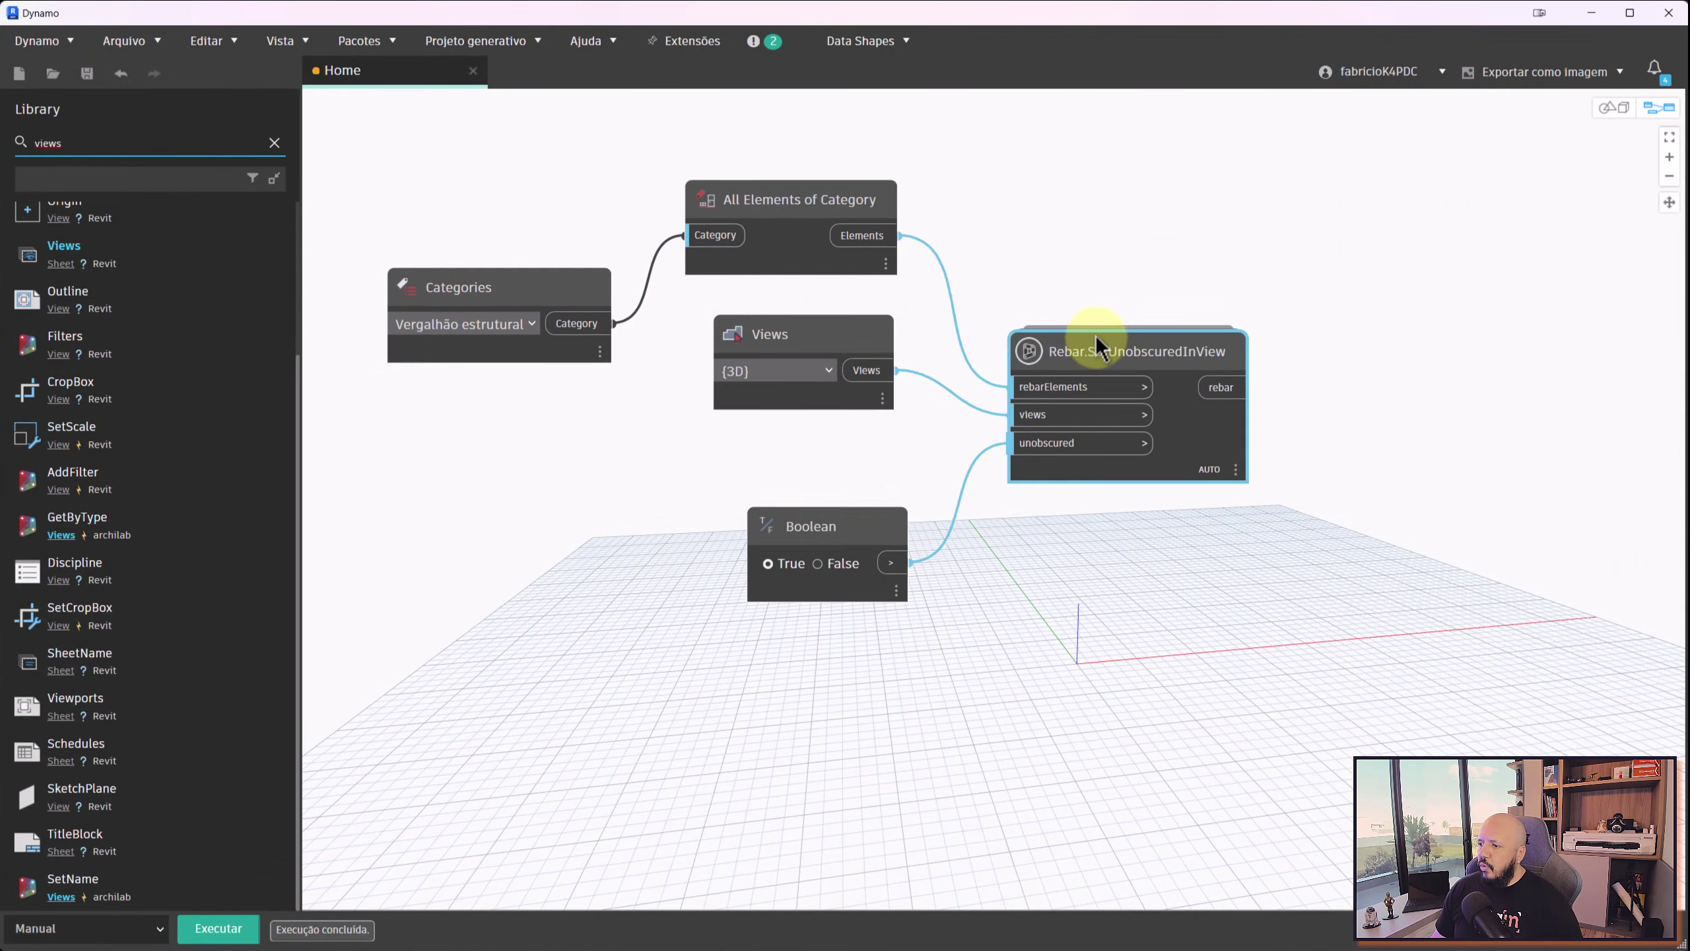
pyautogui.moveTo(1069, 352); pyautogui.dragTo(1194, 330)
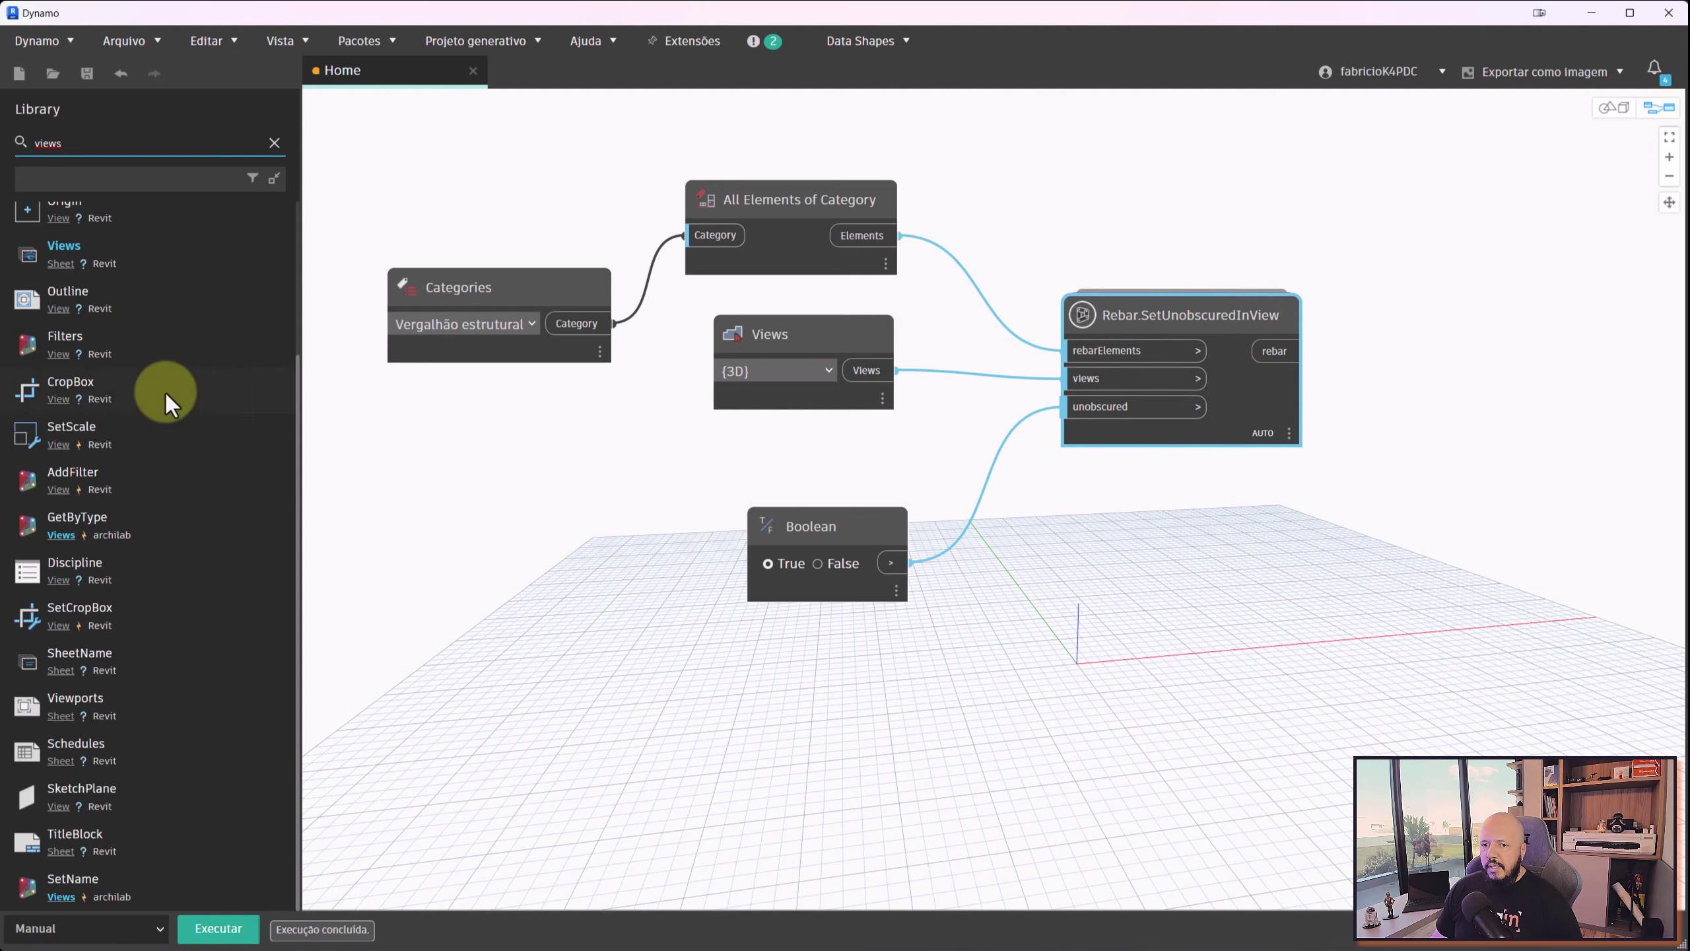
pyautogui.scroll(5, 204, 256)
pyautogui.scroll(3, 233, 213)
pyautogui.click(274, 143)
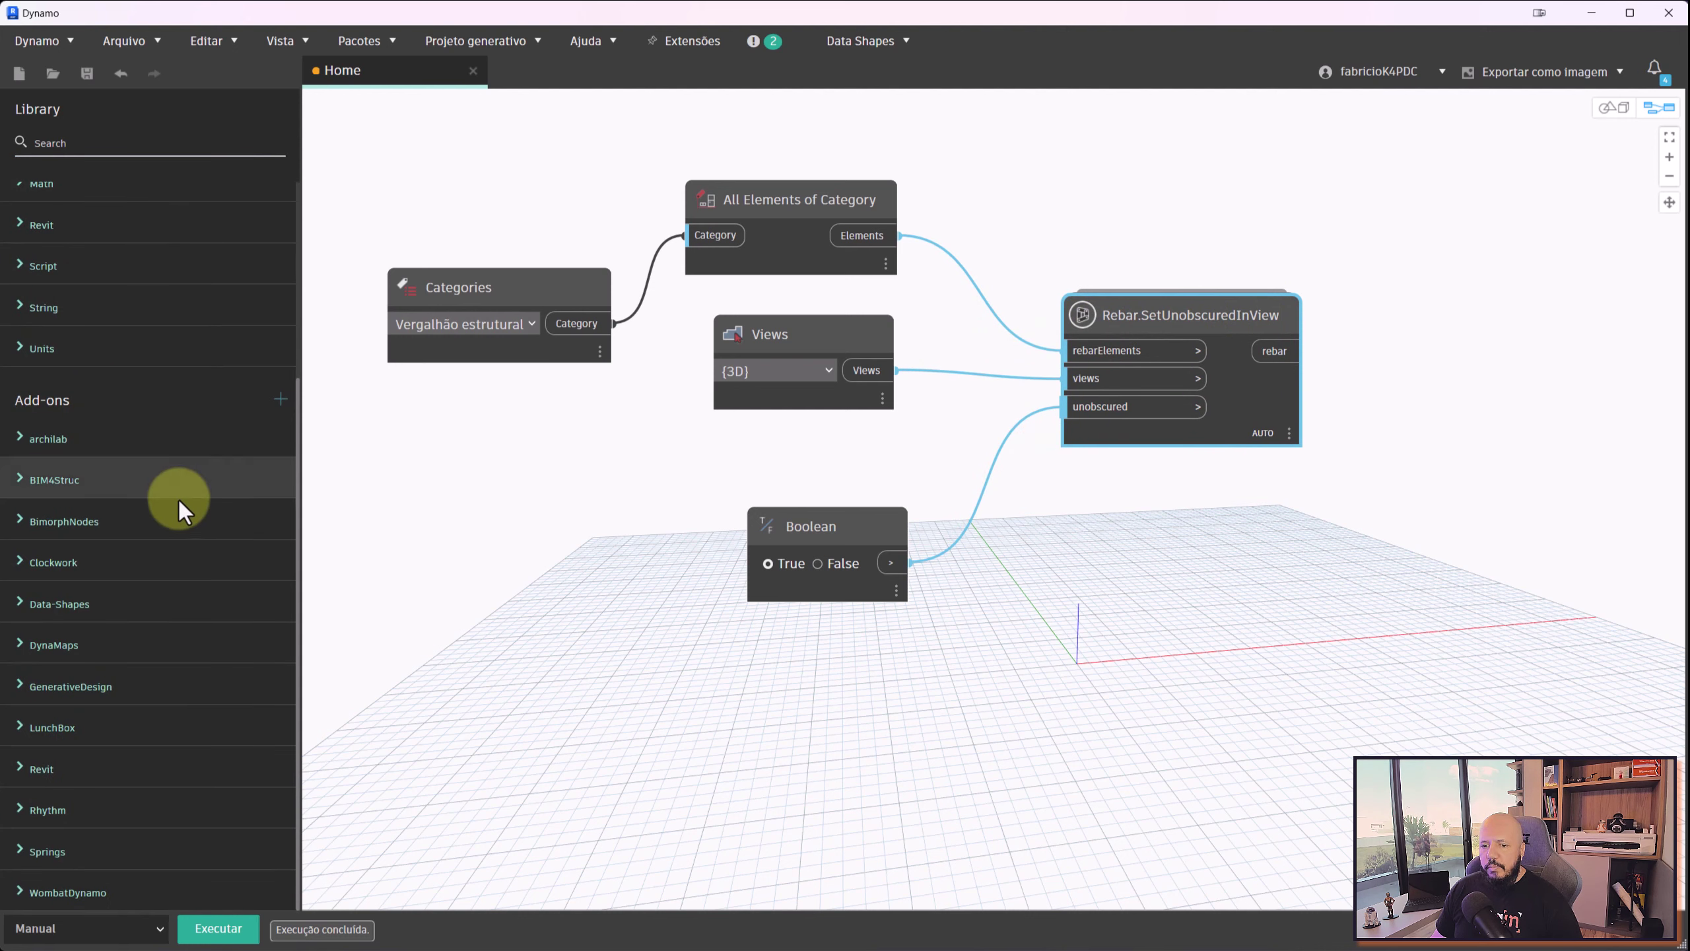
pyautogui.scroll(2, 110, 373)
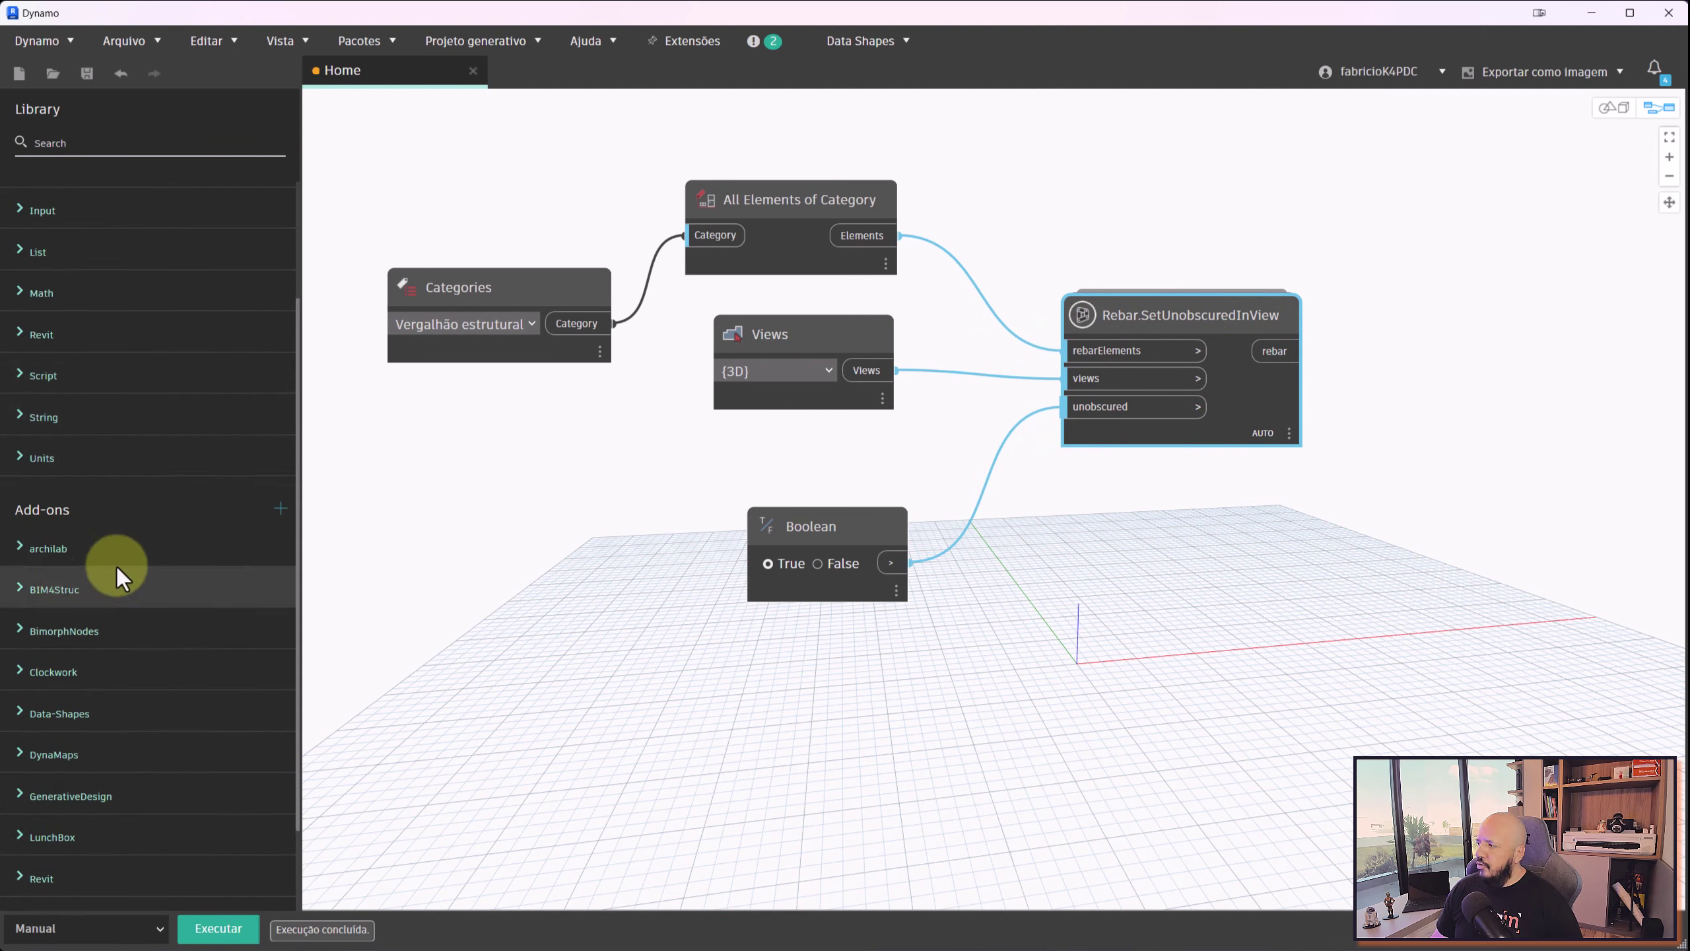
# Align the Categories, All Elements of Category, Views, Boolean and rebar nodes neatly
pyautogui.moveTo(837, 222); pyautogui.dragTo(834, 235)
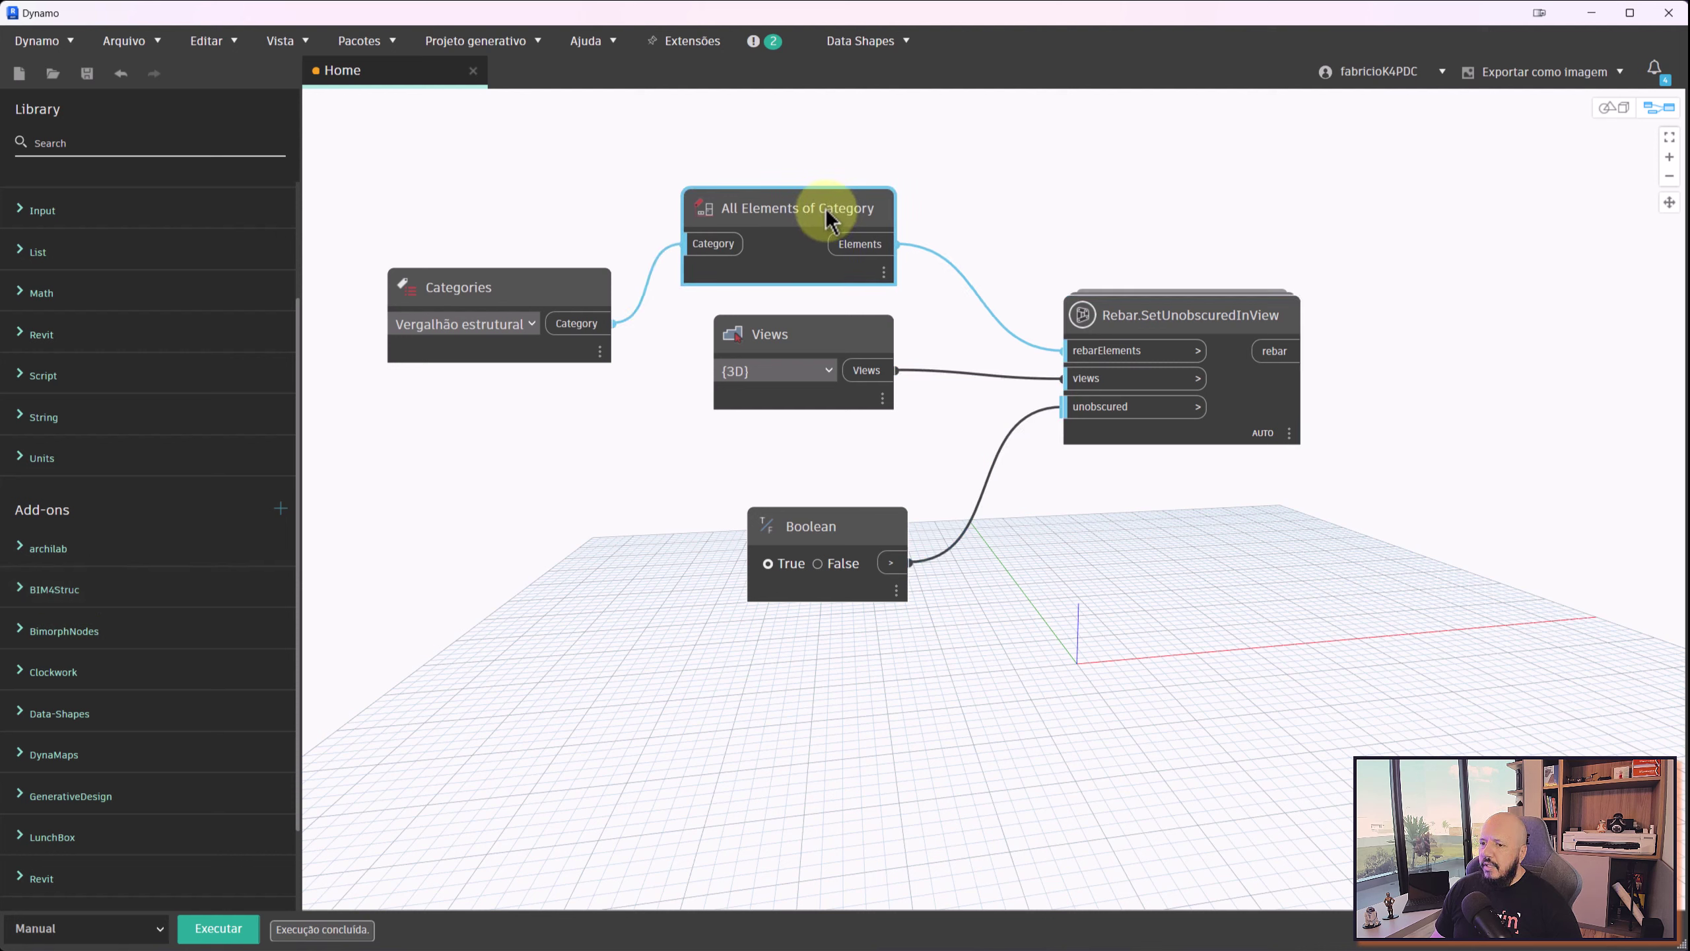
pyautogui.moveTo(555, 287); pyautogui.dragTo(551, 264)
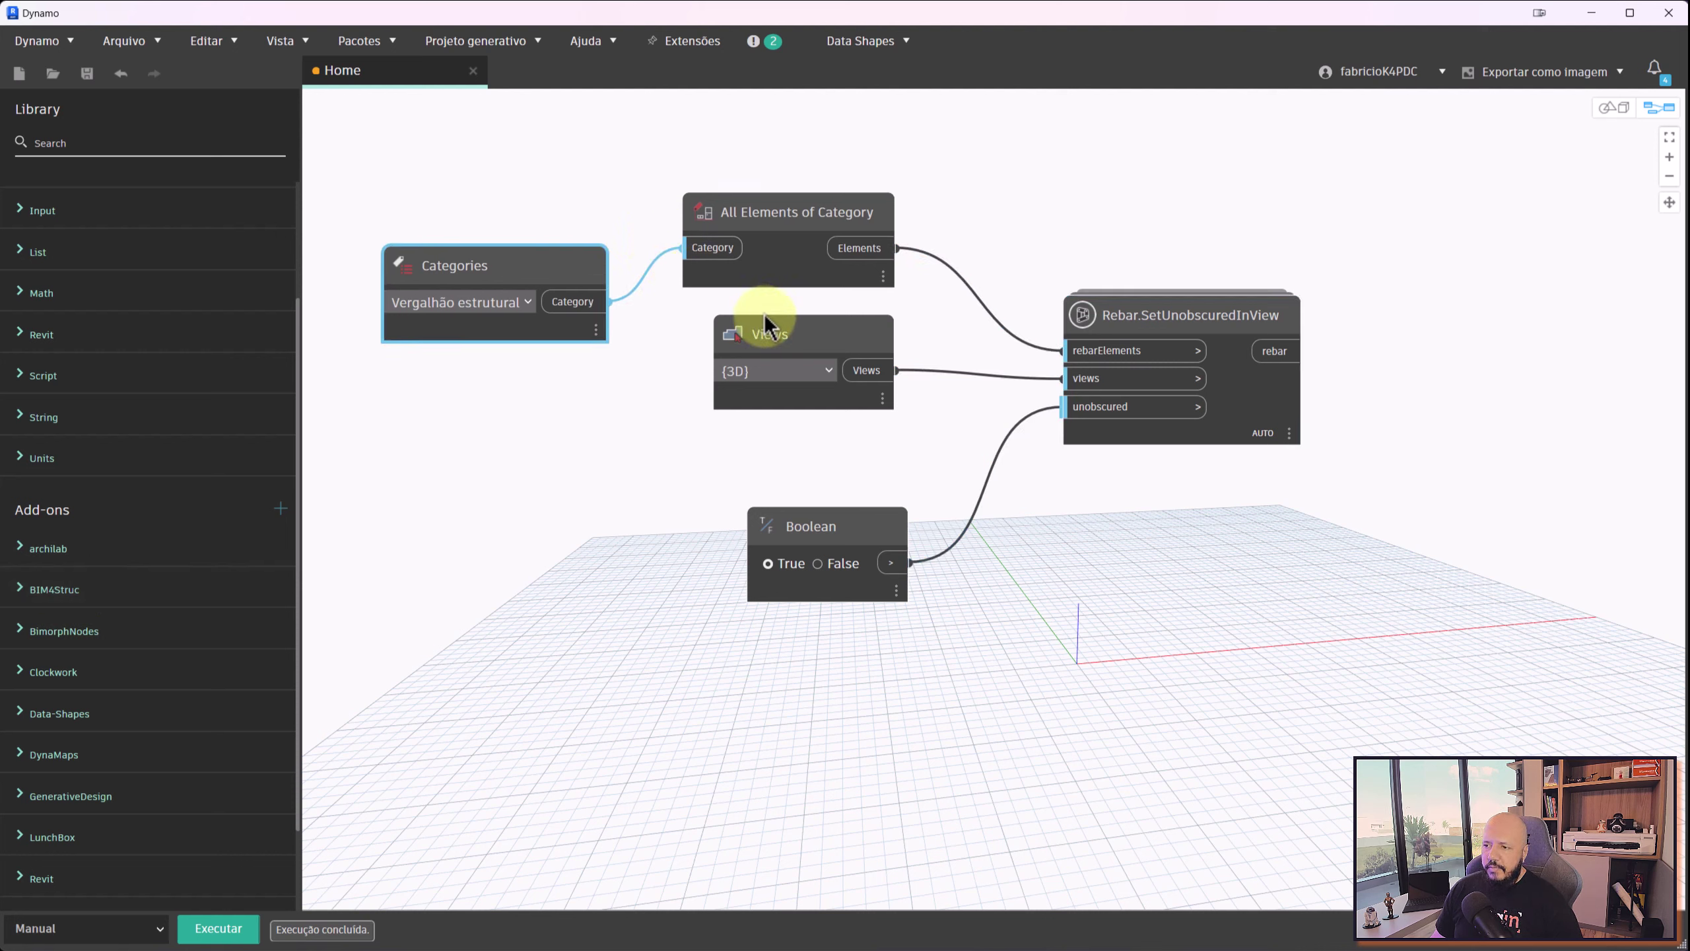
pyautogui.moveTo(830, 336)
pyautogui.mouseDown()
pyautogui.moveTo(804, 348)
pyautogui.moveTo(875, 377)
pyautogui.moveTo(898, 364)
pyautogui.moveTo(883, 413)
pyautogui.mouseUp()
pyautogui.moveTo(842, 527); pyautogui.dragTo(879, 502)
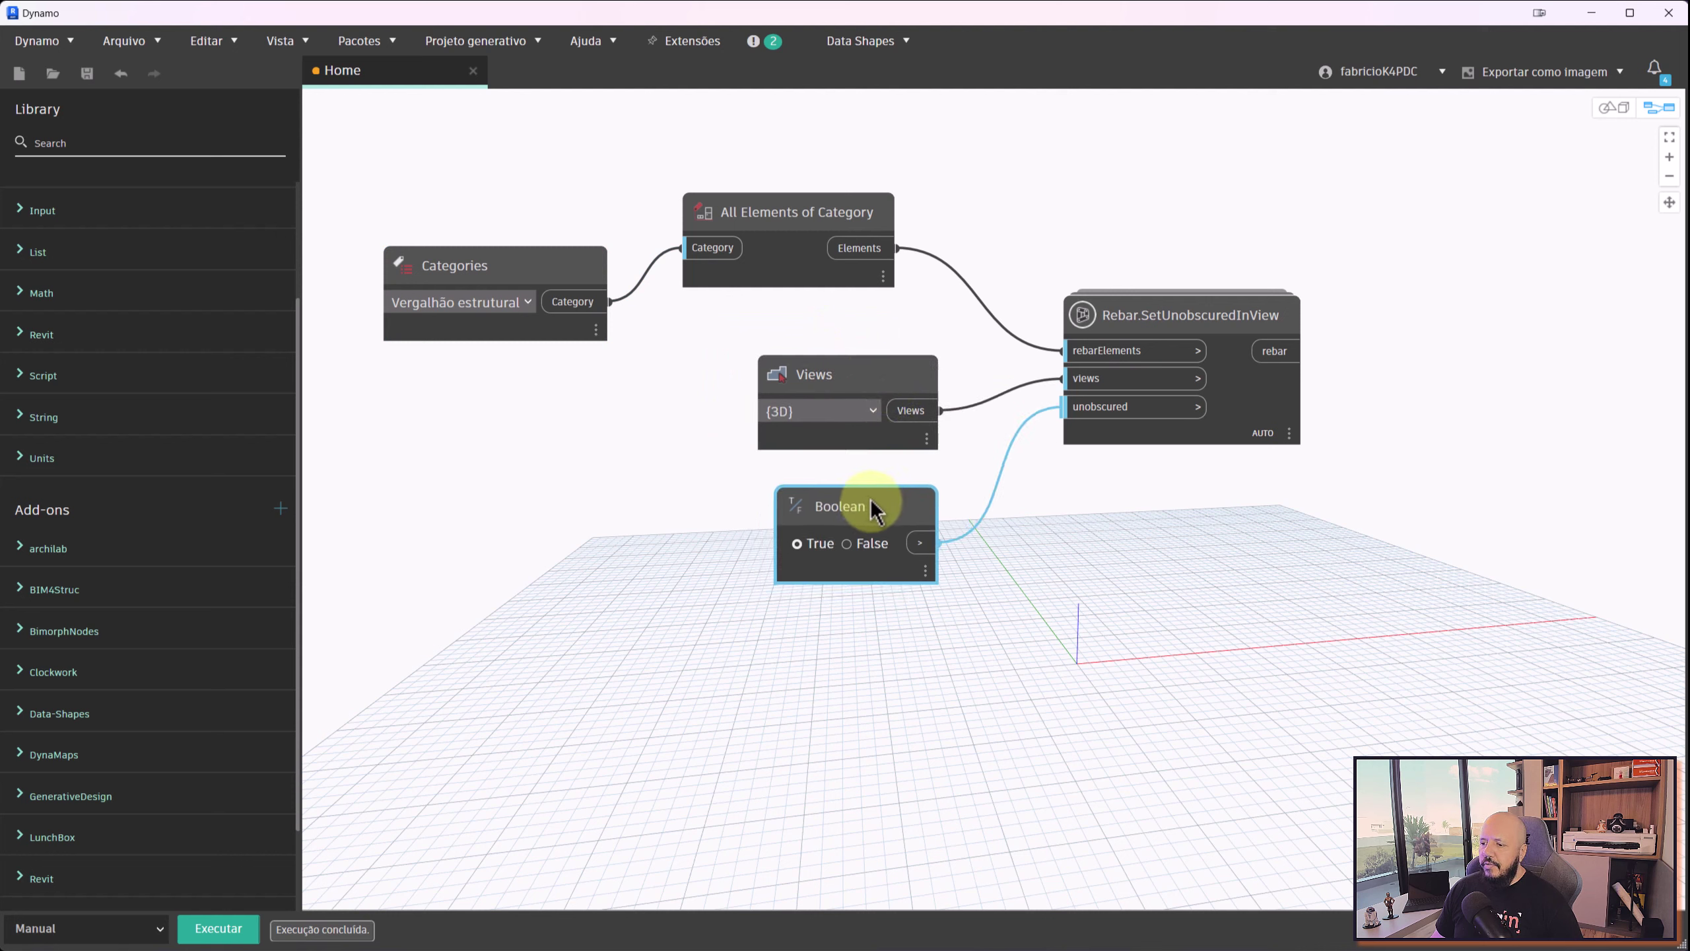
pyautogui.click(866, 539)
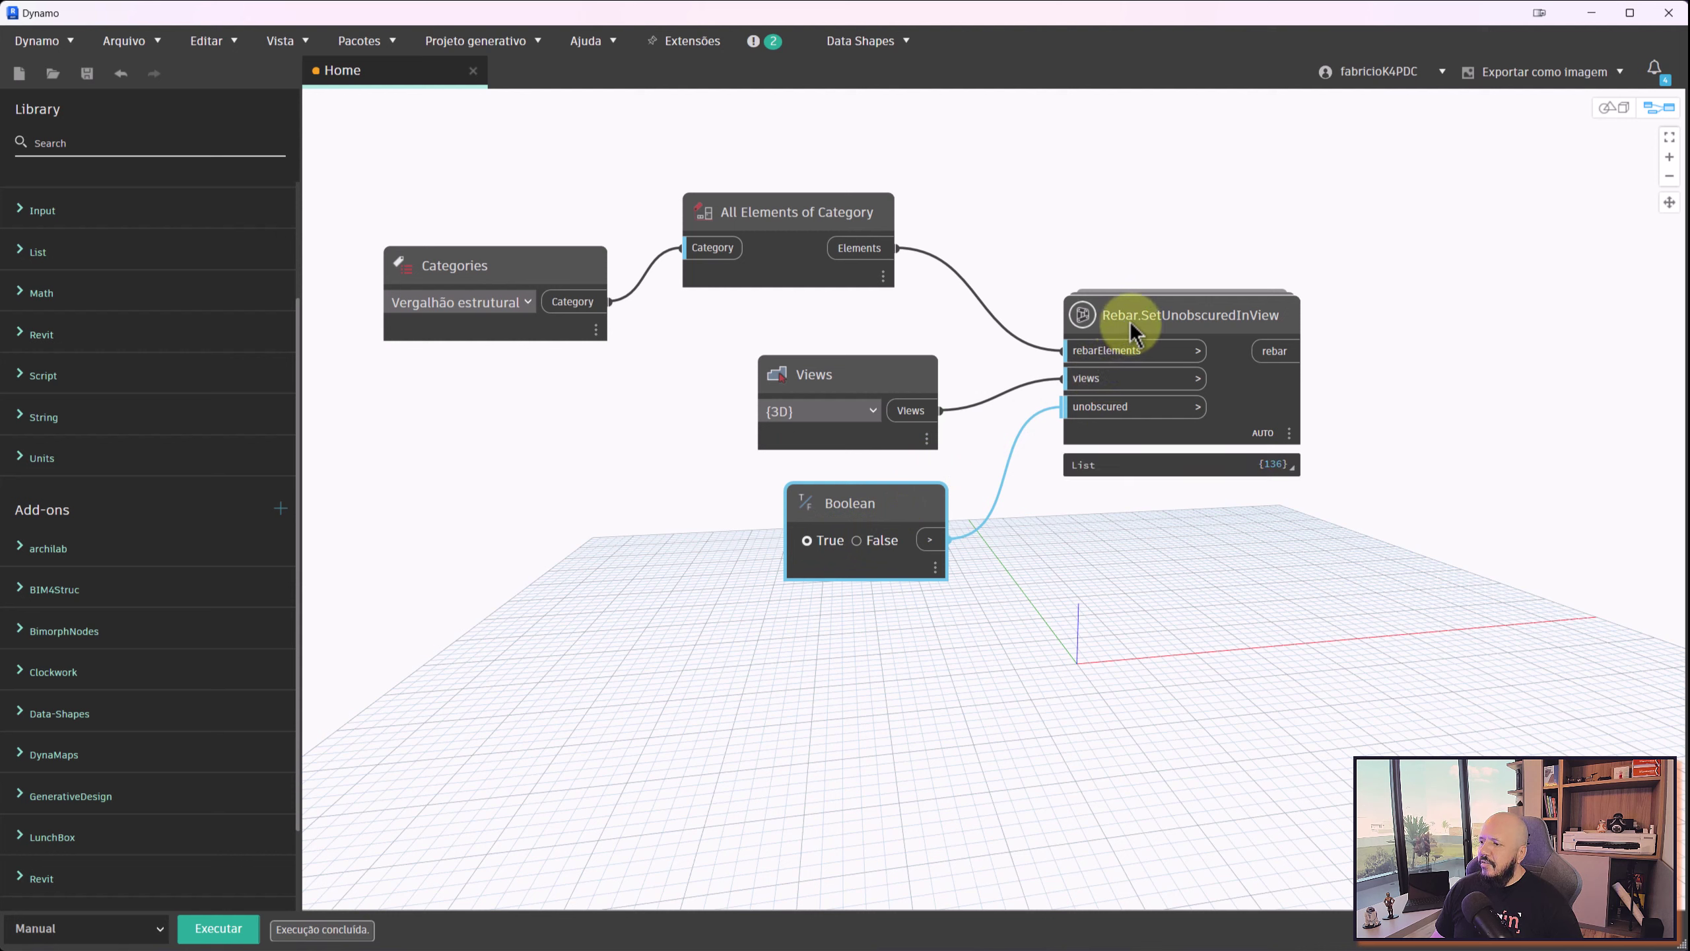
pyautogui.moveTo(1130, 321); pyautogui.dragTo(1123, 295)
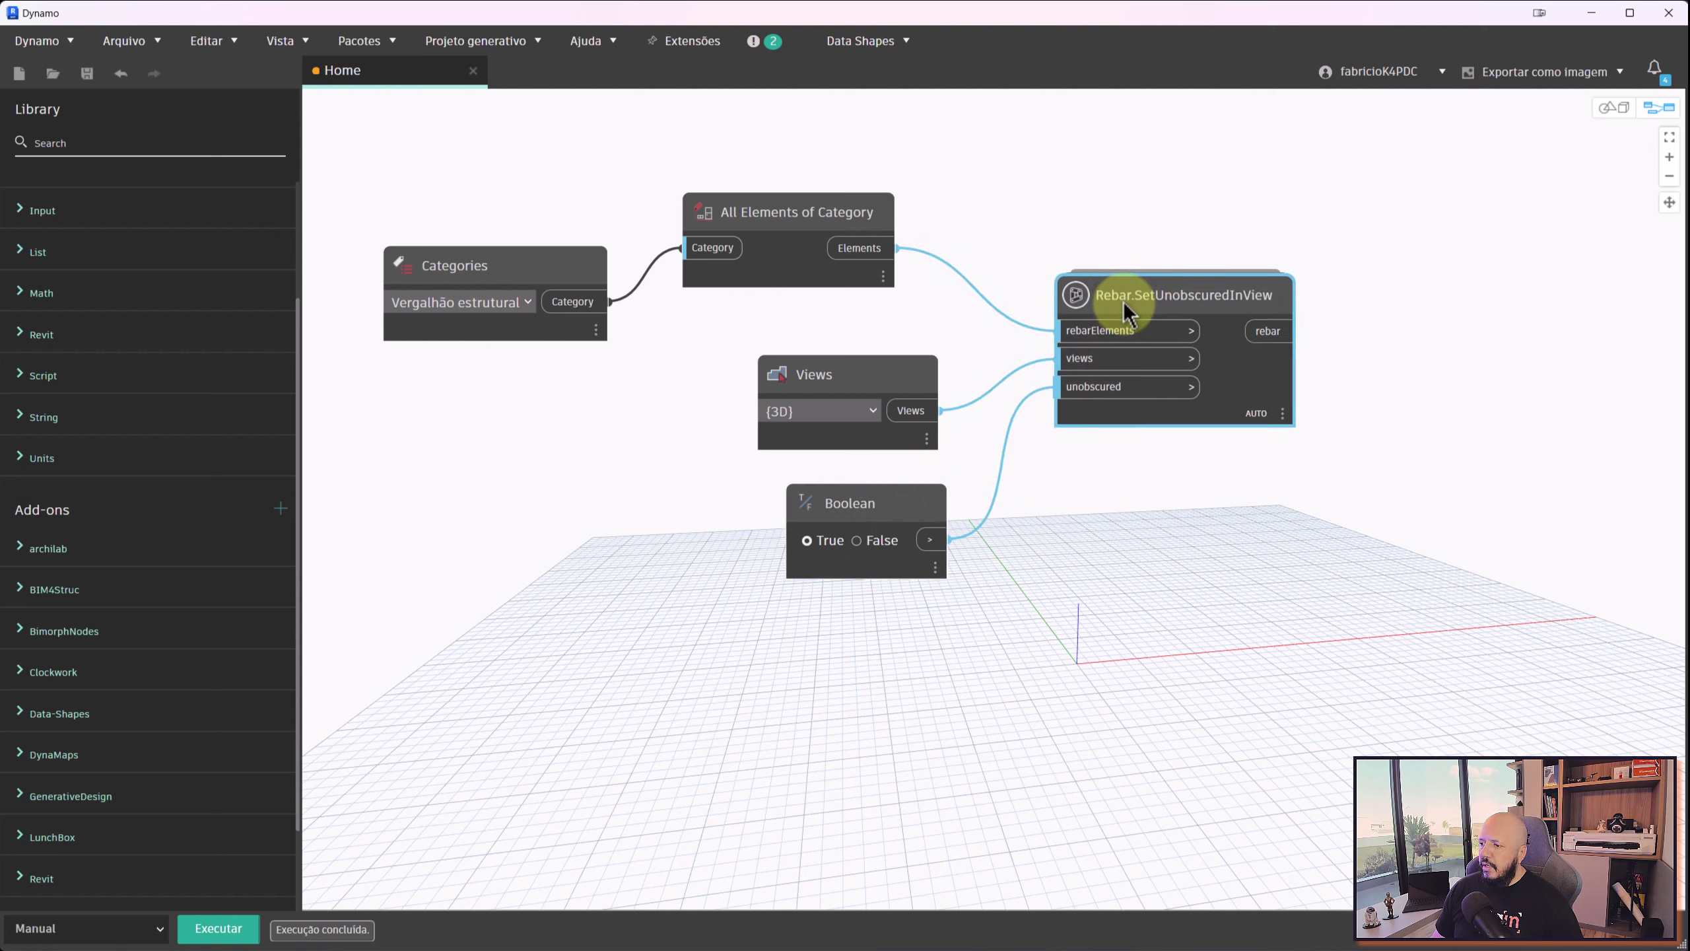
pyautogui.click(1666, 31)
# Discard the unsaved Dynamo graph and launch Dynamo Player from the Gerenciar tab
pyautogui.click(904, 547)
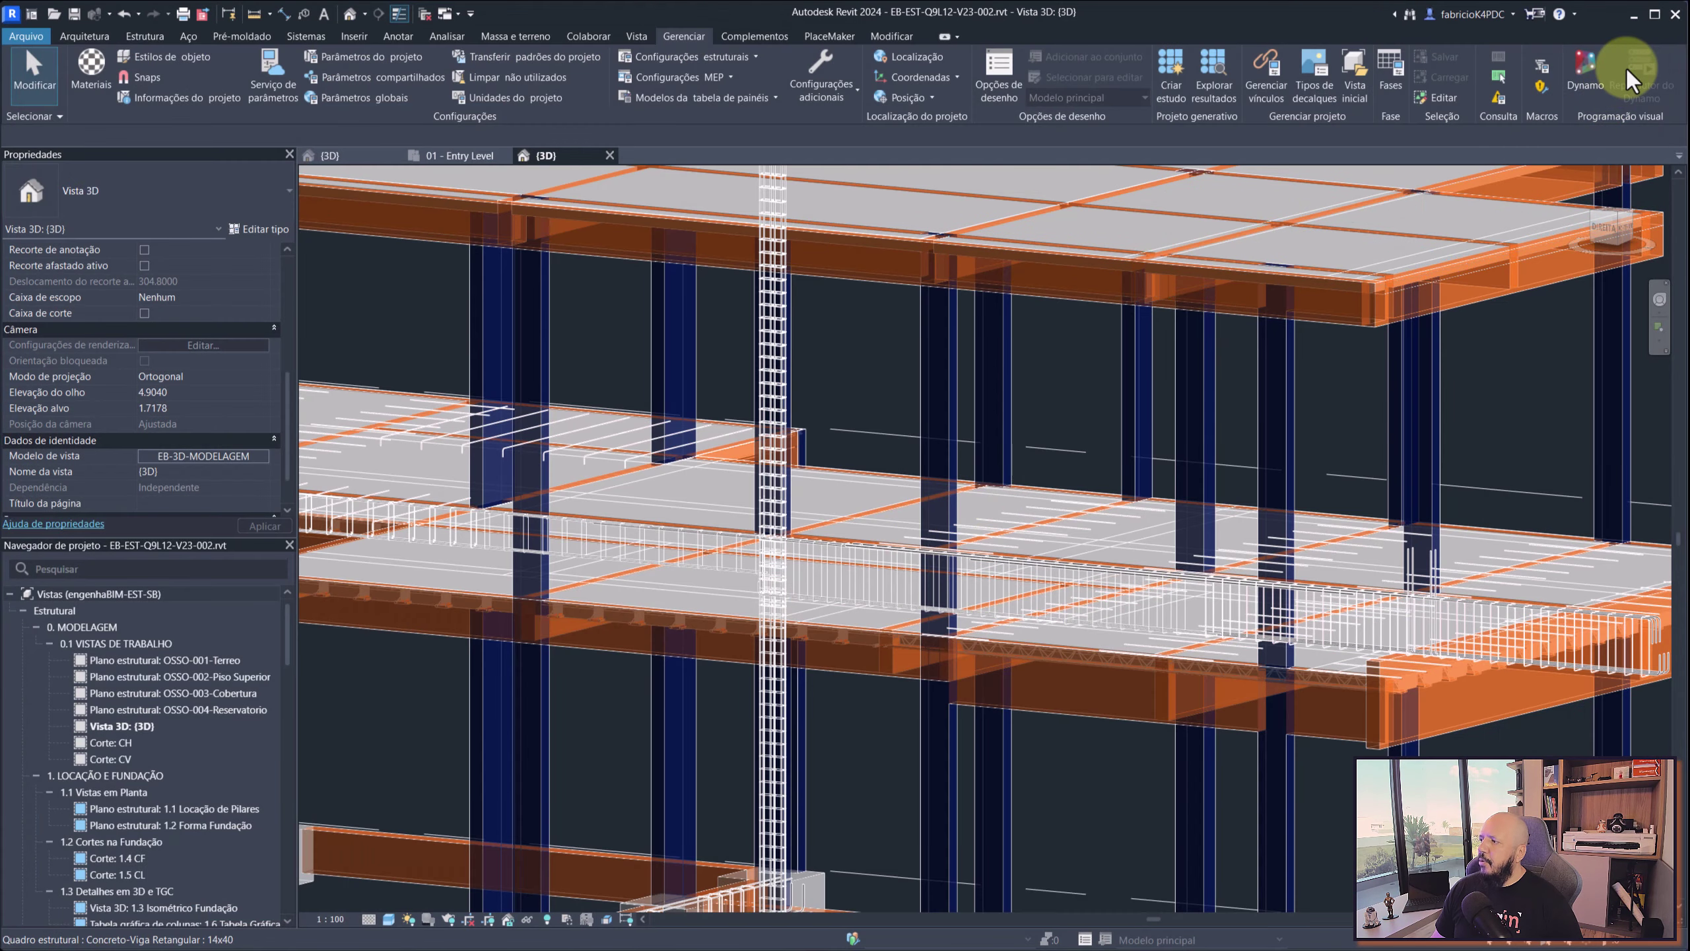
pyautogui.click(1630, 50)
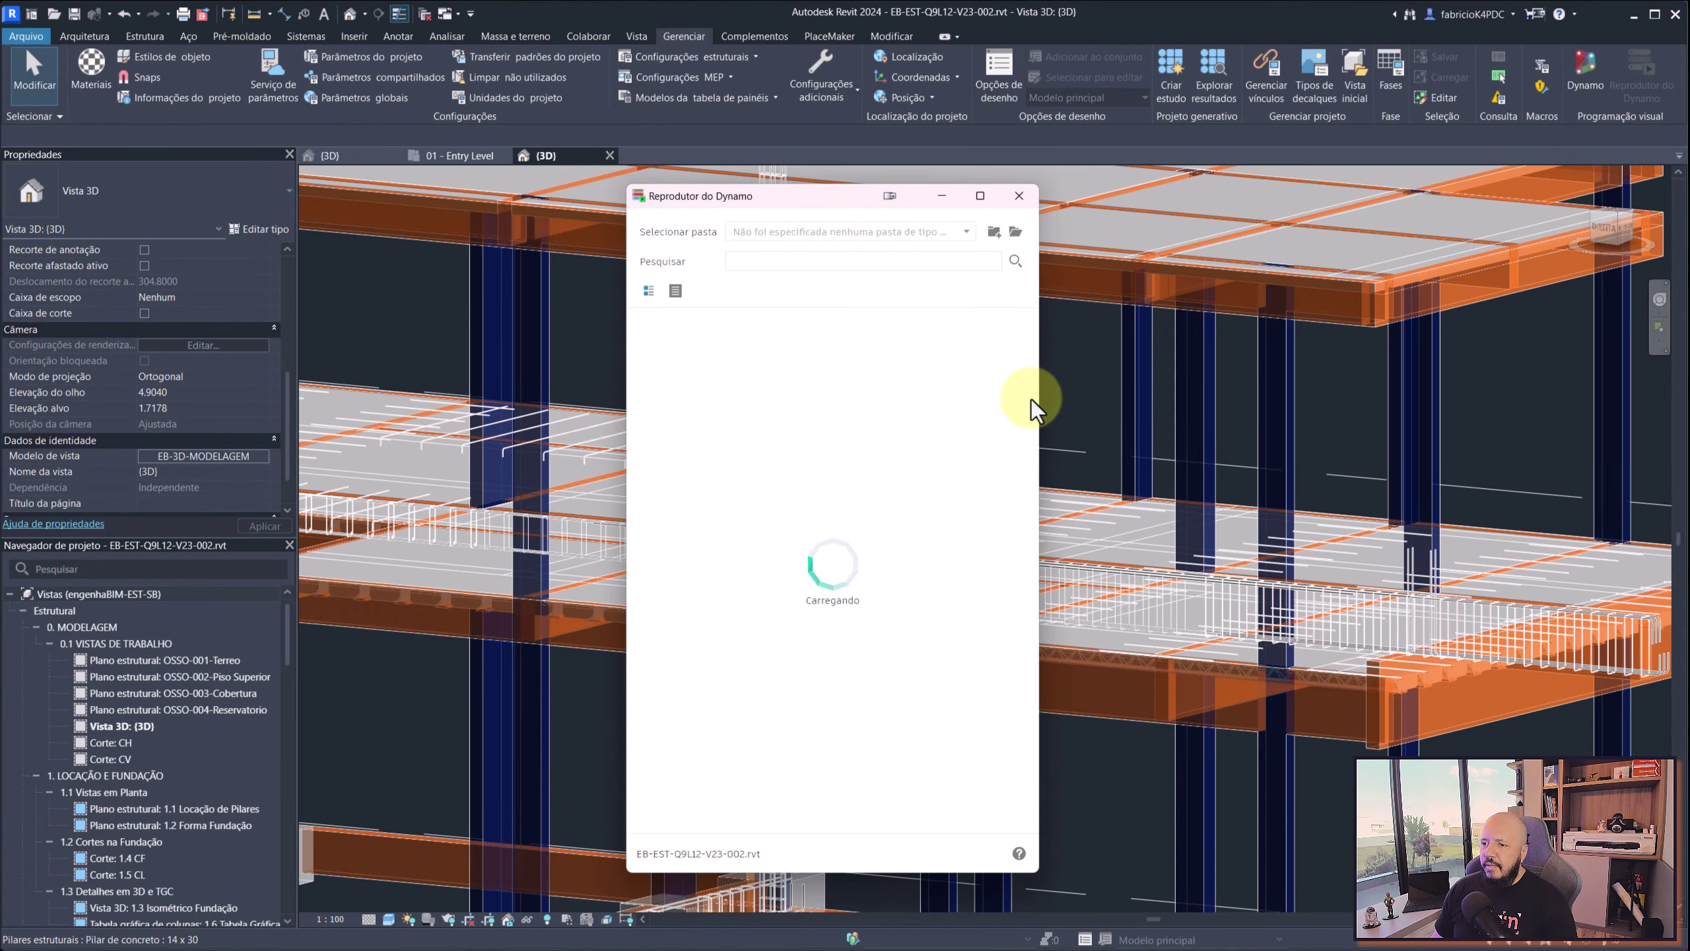